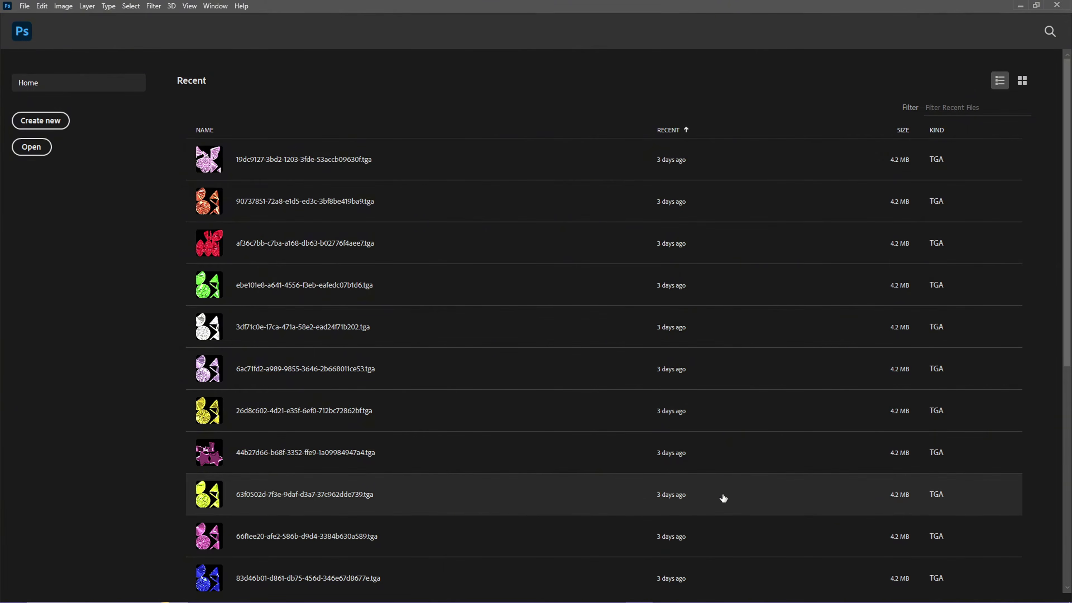
Step: Switch to File Explorer and look through the Female and Male folders in PSBs under Tattoo Tools v1.0
mouse_move(639, 600)
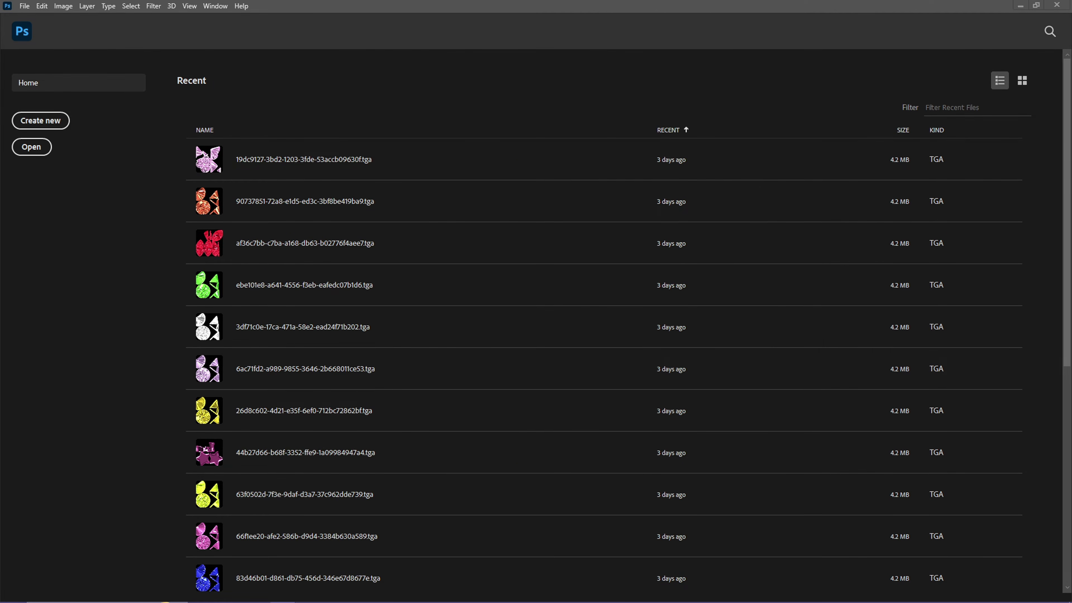
left_click_drag(1071, 172, 553, 194)
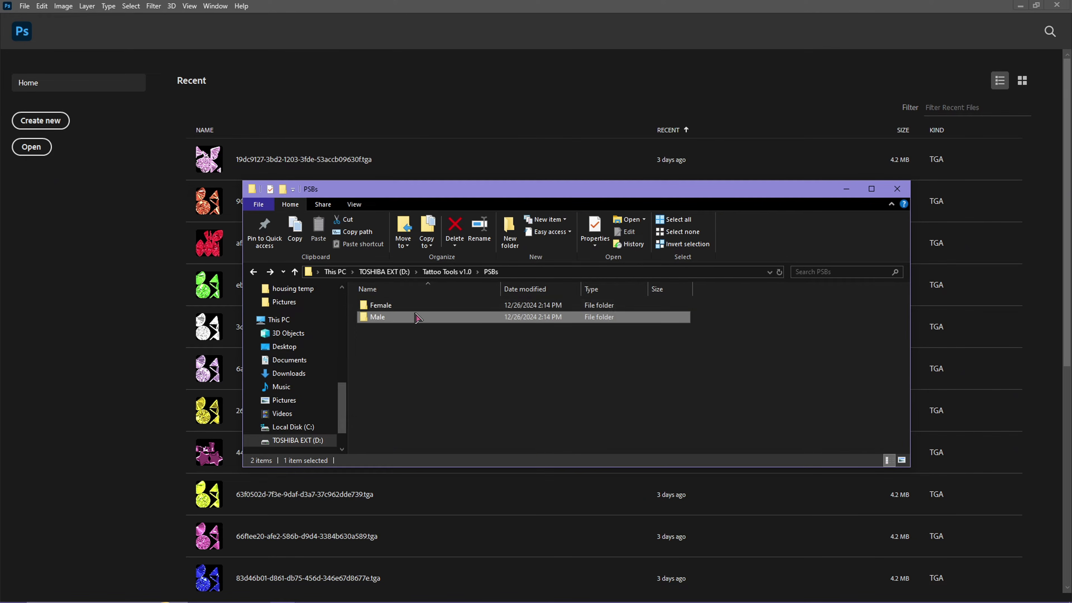
double_click(387, 306)
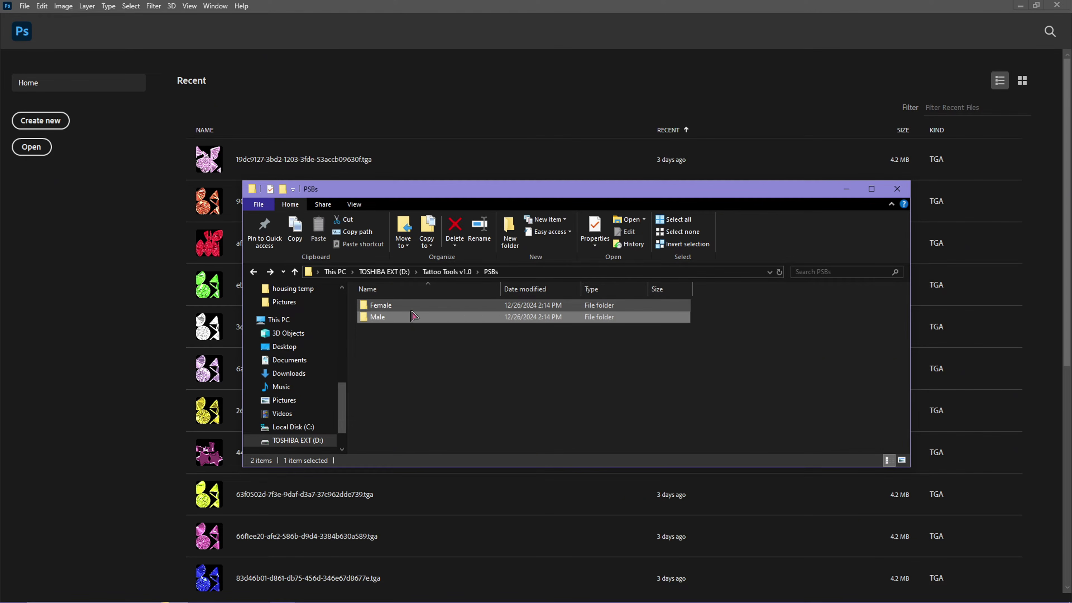
left_click(253, 272)
left_click(254, 272)
Step: Browse the Skins folder and examine the male skin subfolders, including the Lower Skin texture images
double_click(401, 318)
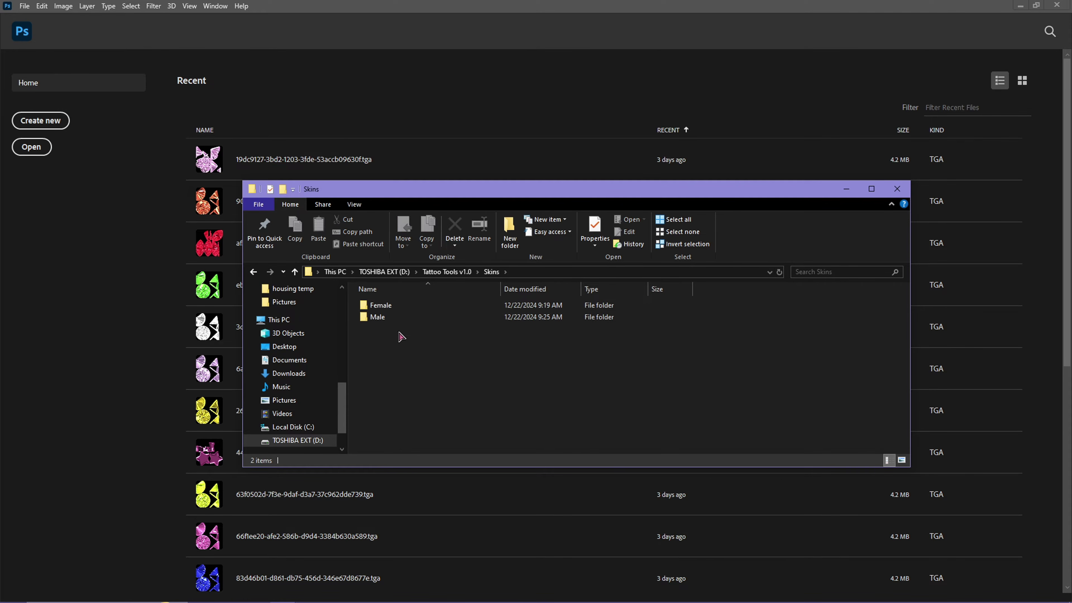
double_click(382, 306)
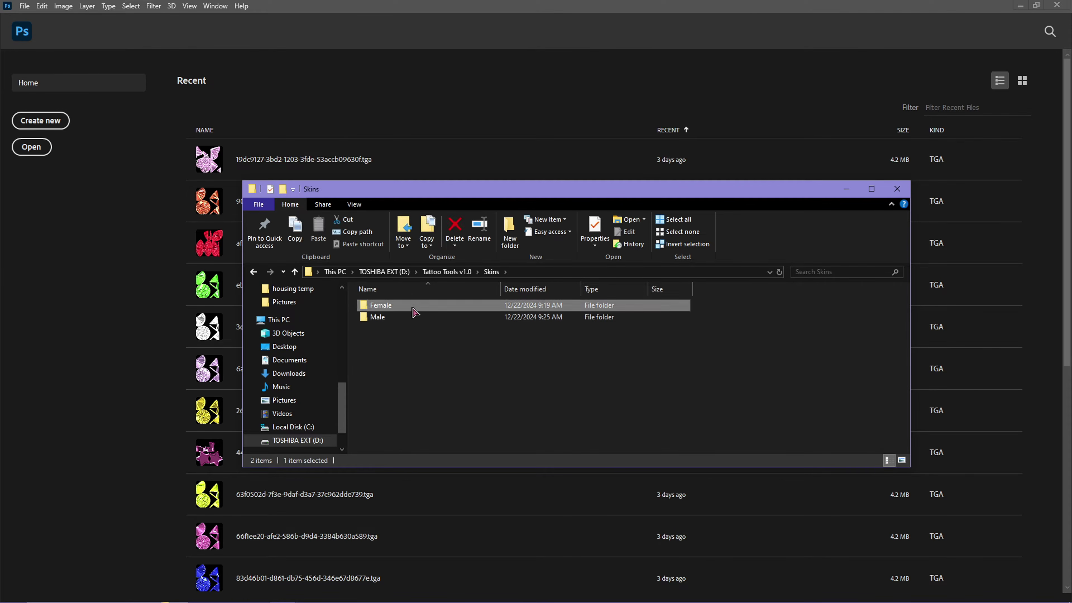
left_click(254, 272)
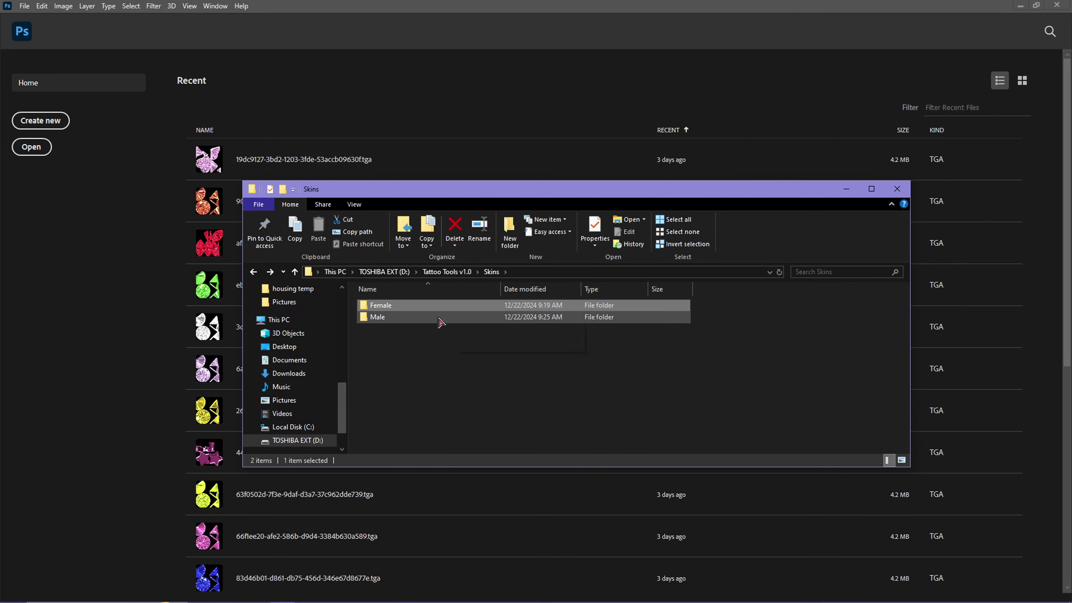
double_click(378, 317)
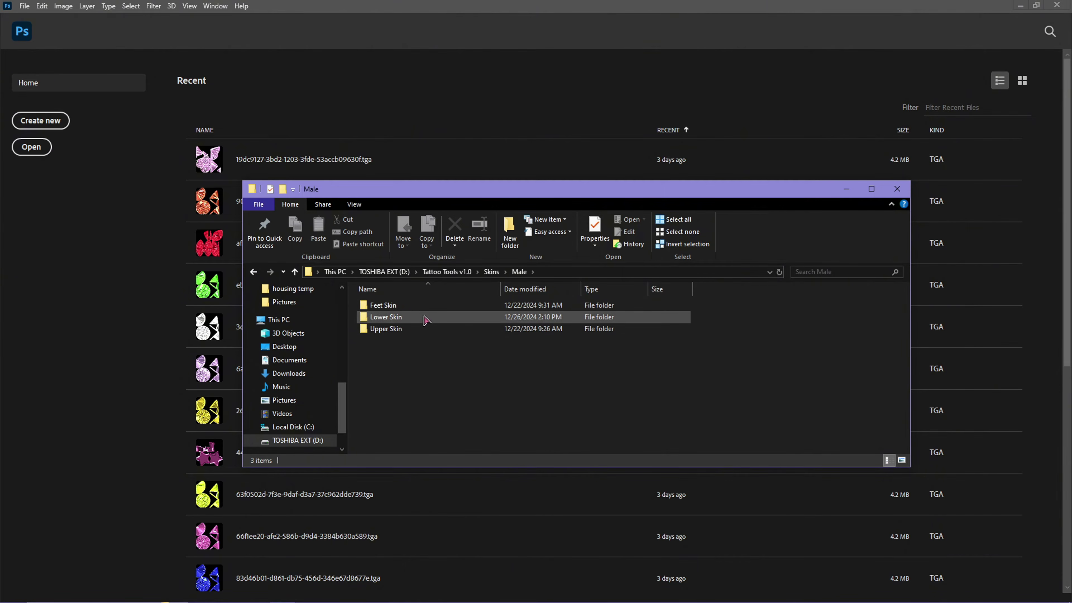
double_click(394, 323)
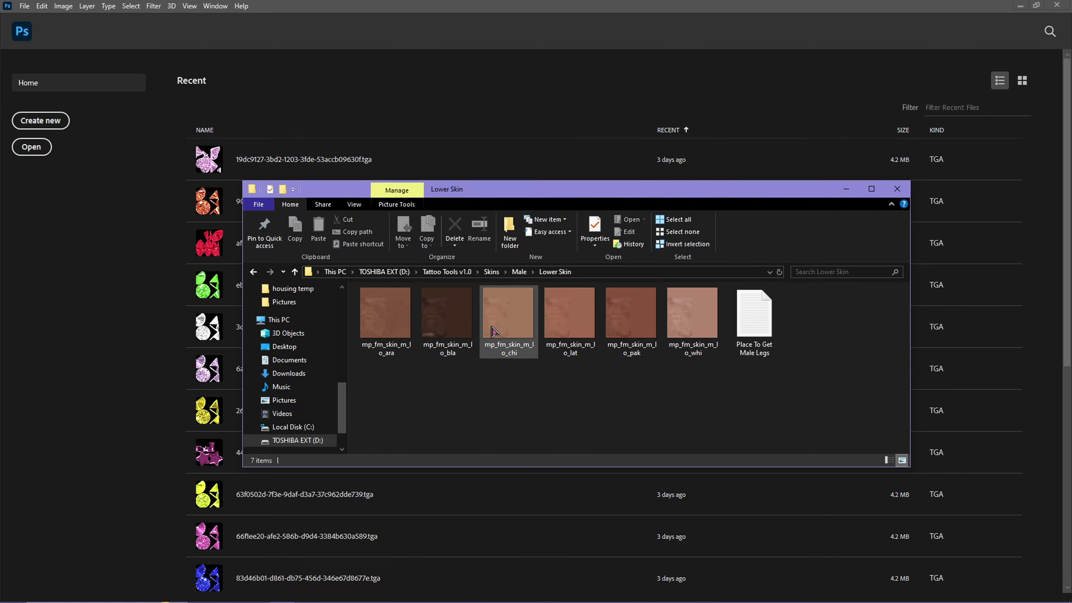
left_click(253, 272)
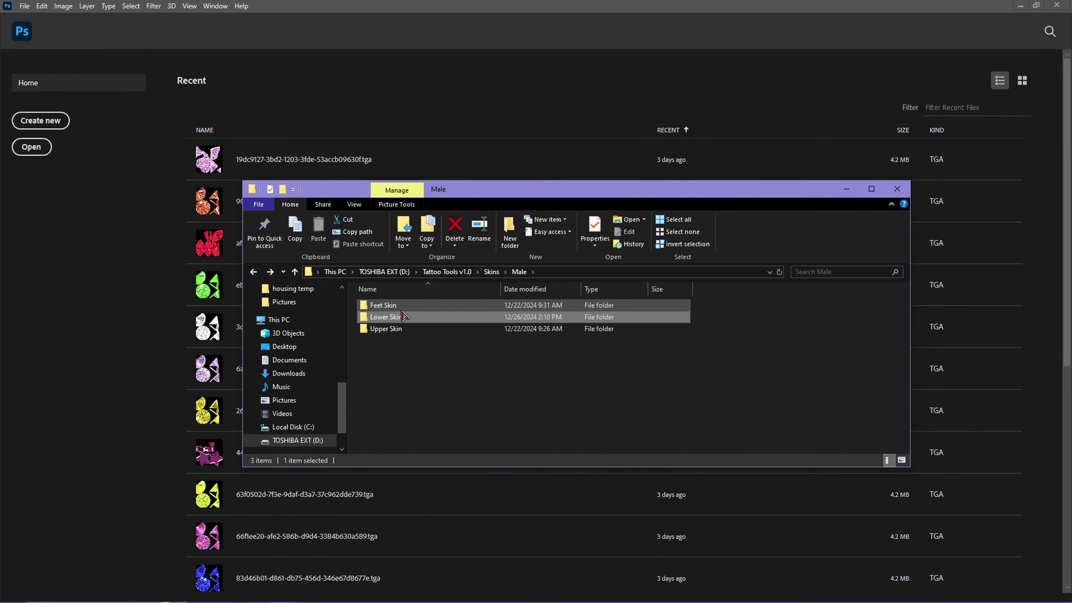
left_click(382, 306)
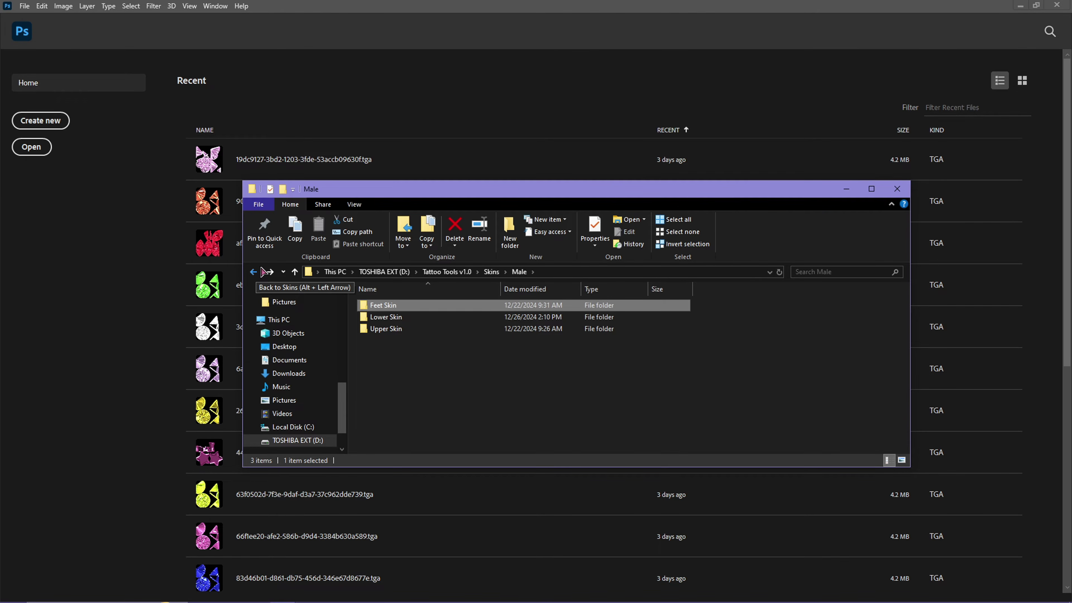
left_click(255, 273)
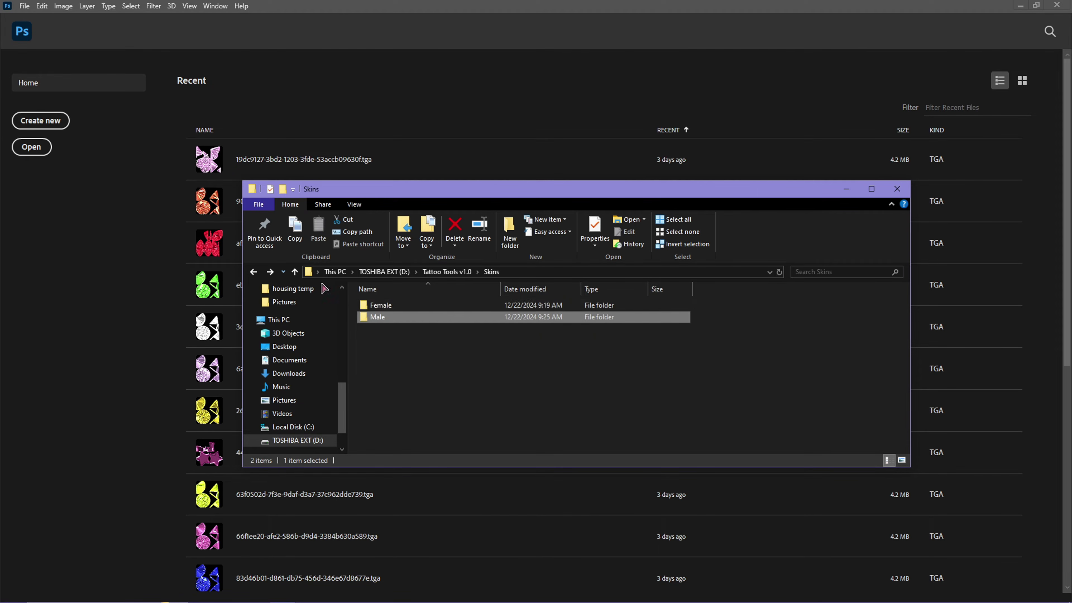
Step: Look through the Female skin subfolders and the Male folder's Feet Skin contents
double_click(382, 305)
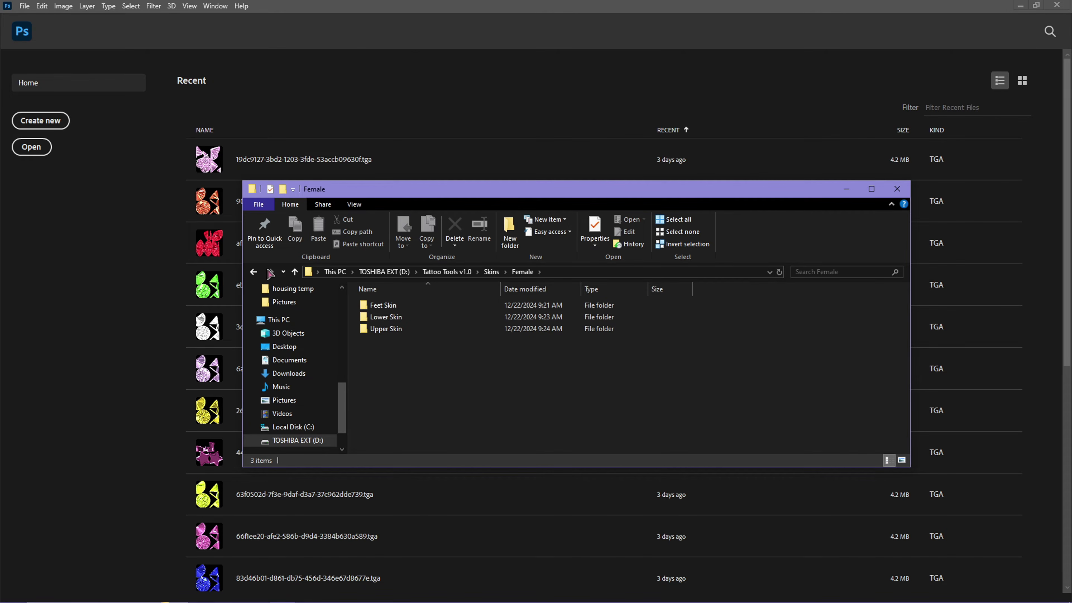
left_click(254, 272)
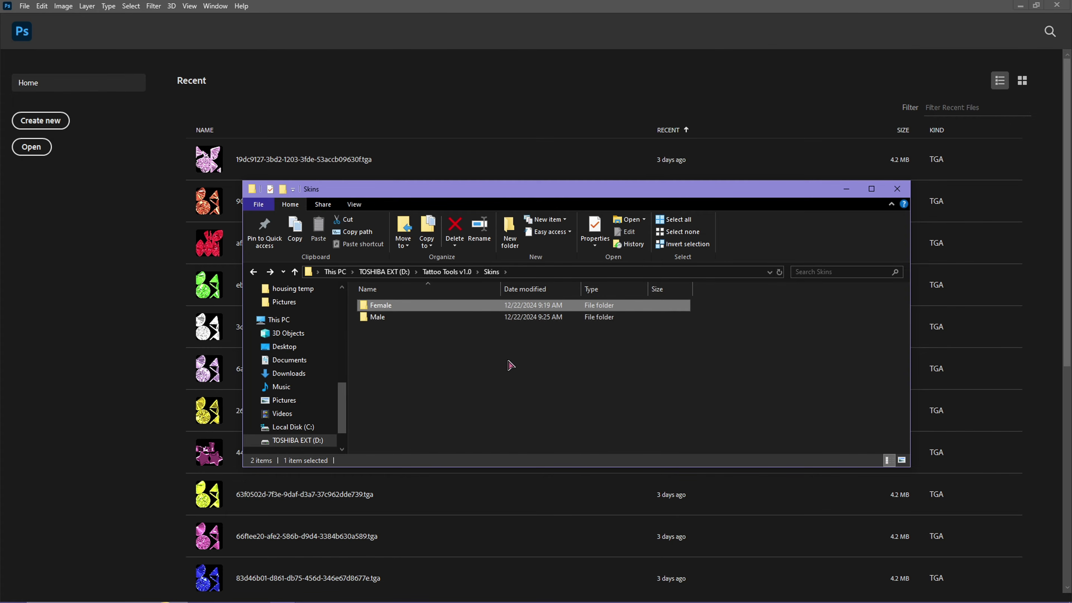
double_click(385, 319)
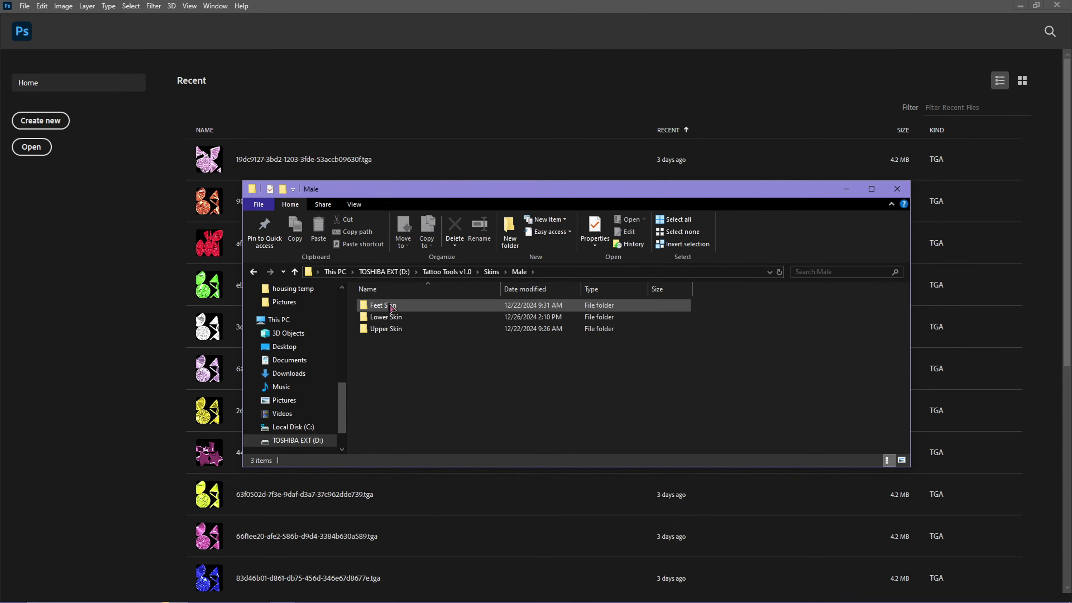
double_click(382, 305)
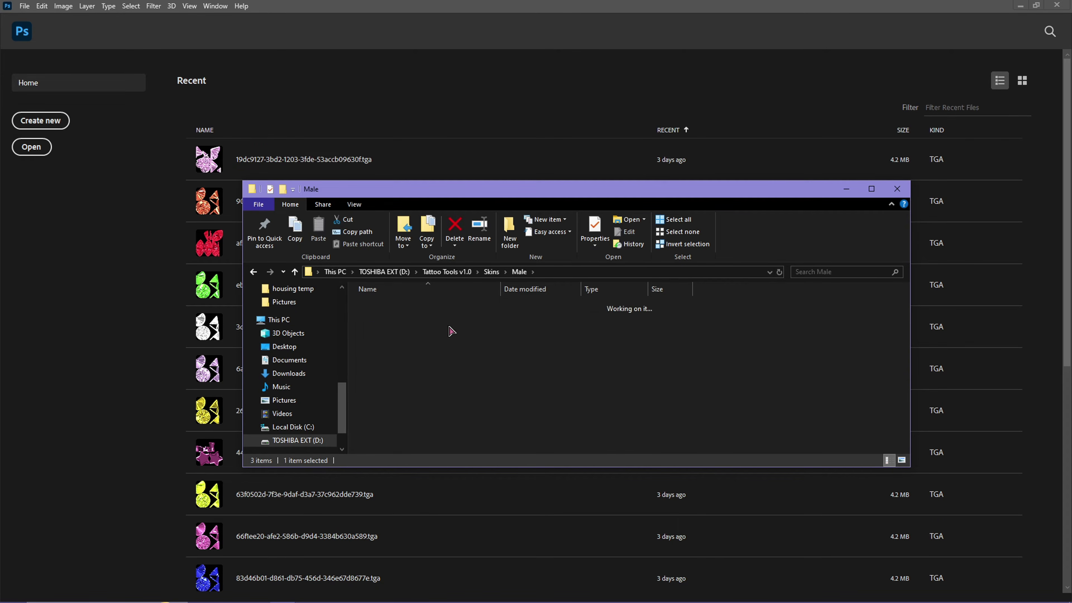
left_click(255, 273)
left_click(254, 272)
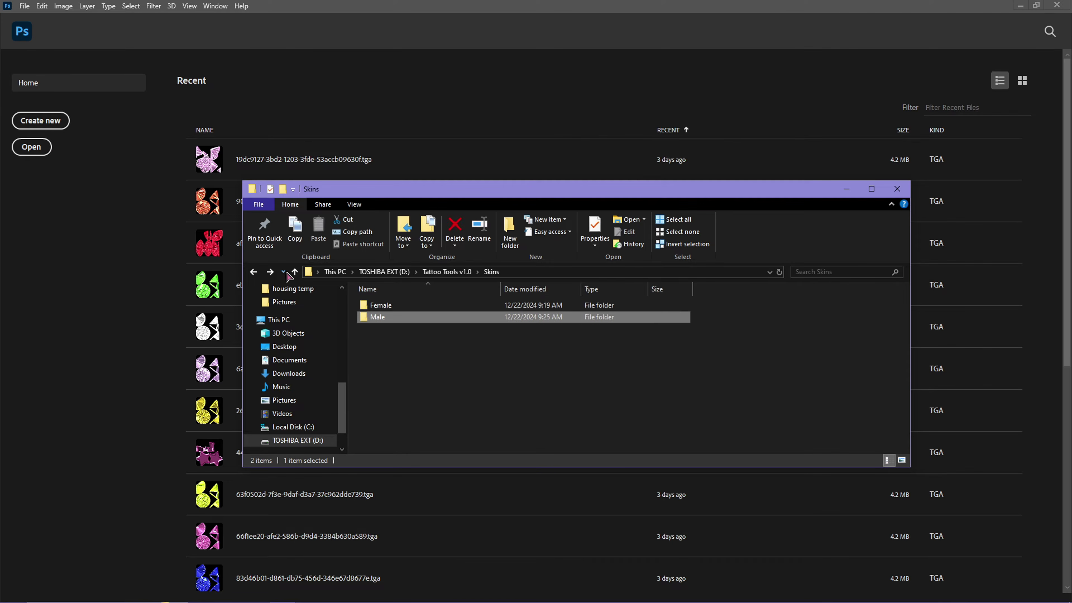
Step: Return to the Tattoo Tools v1.0 folder and open the Male folder inside PSBs
left_click(254, 272)
double_click(385, 306)
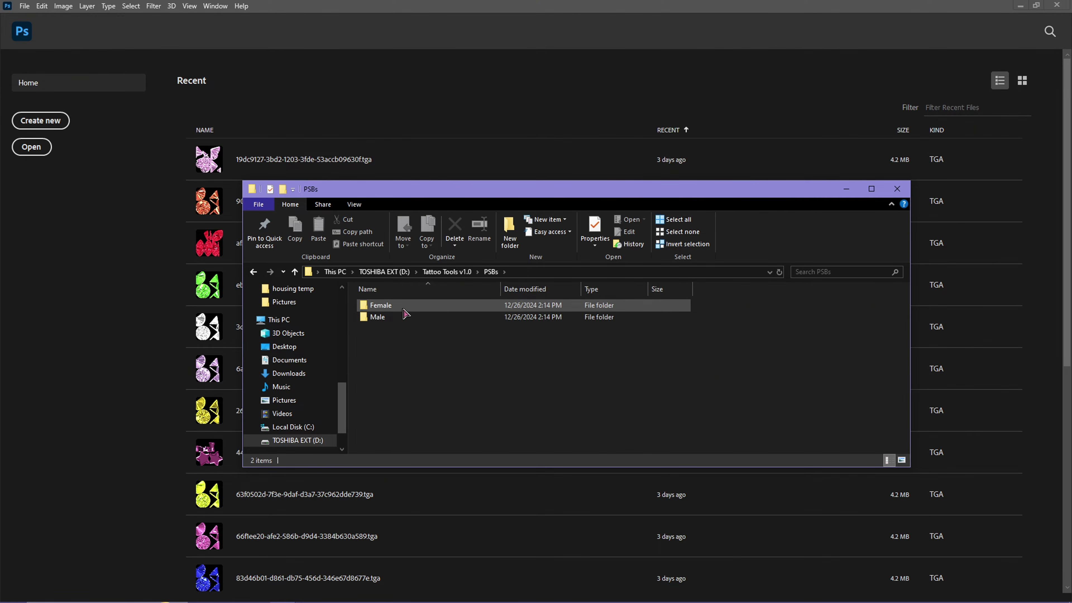
mouse_move(405, 313)
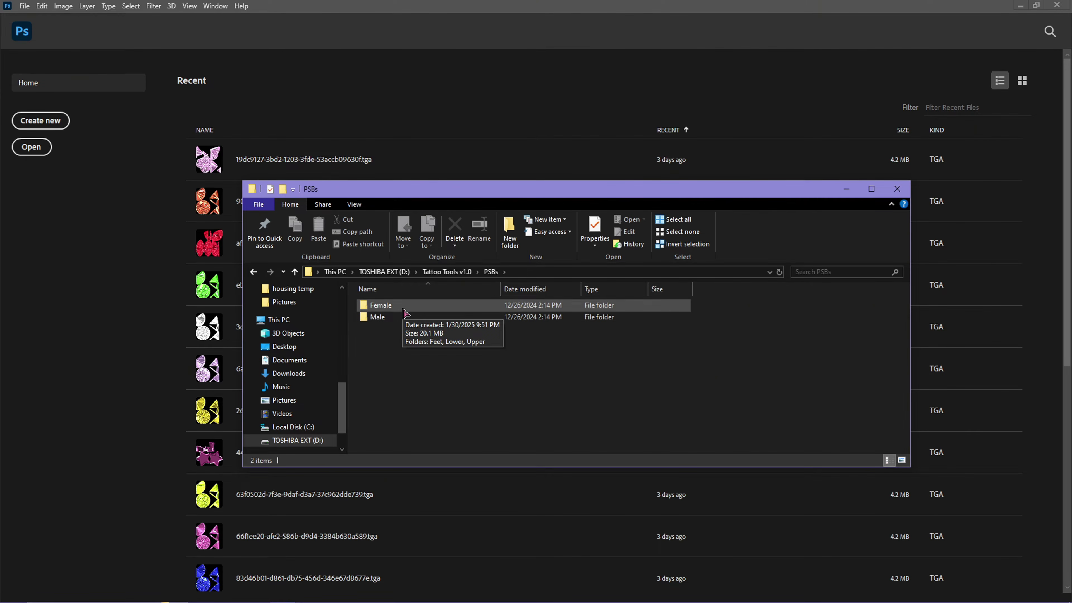
double_click(415, 318)
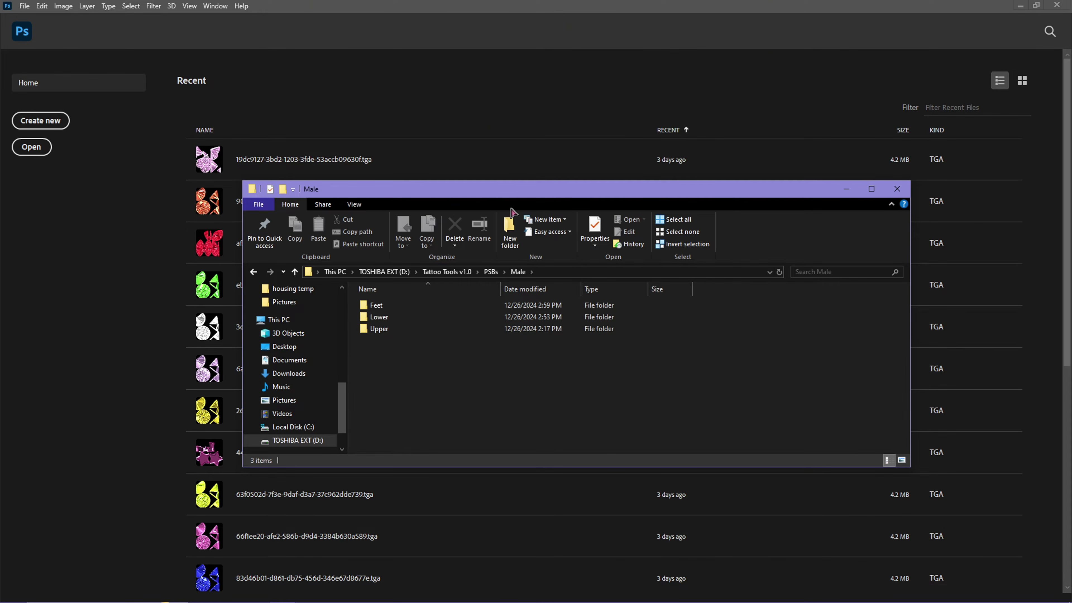
Step: Move the file window aside and open the maleupper file from the Upper folder in Photoshop
left_click_drag(509, 198, 701, 302)
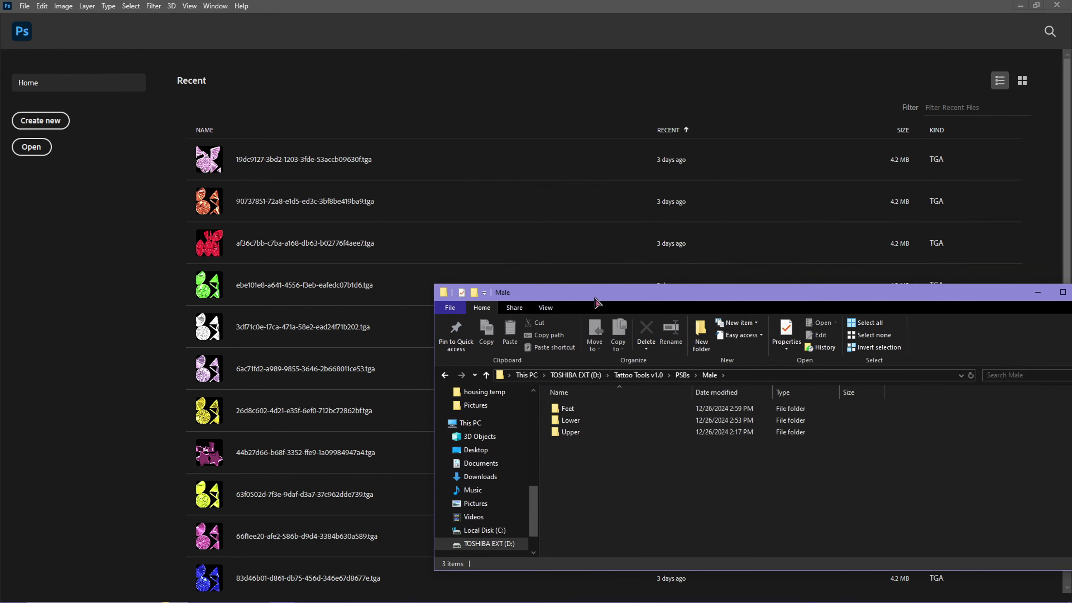
mouse_move(572, 424)
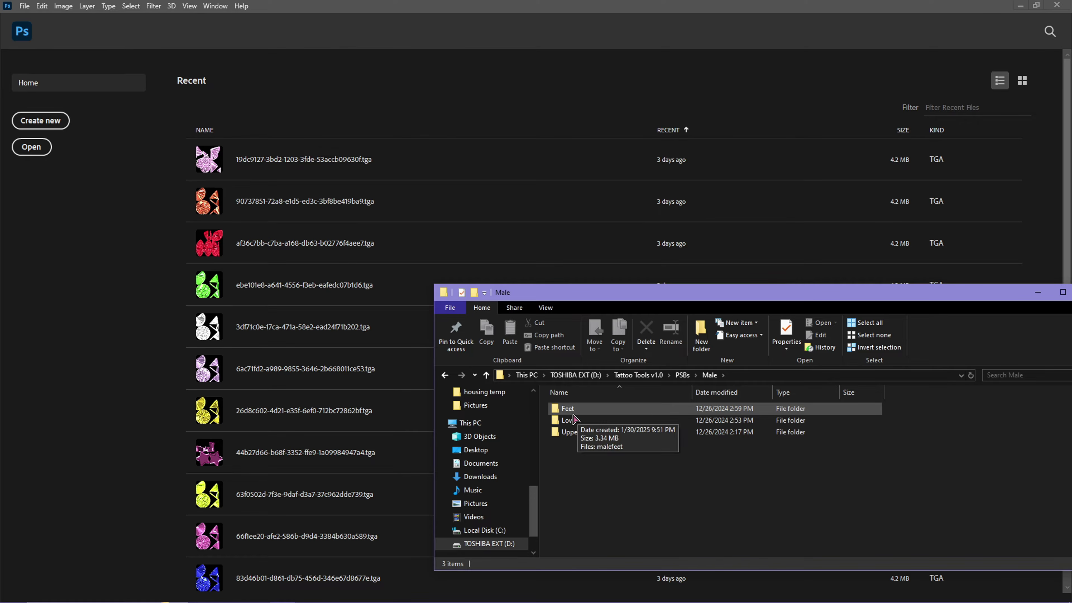
left_click(572, 435)
double_click(572, 432)
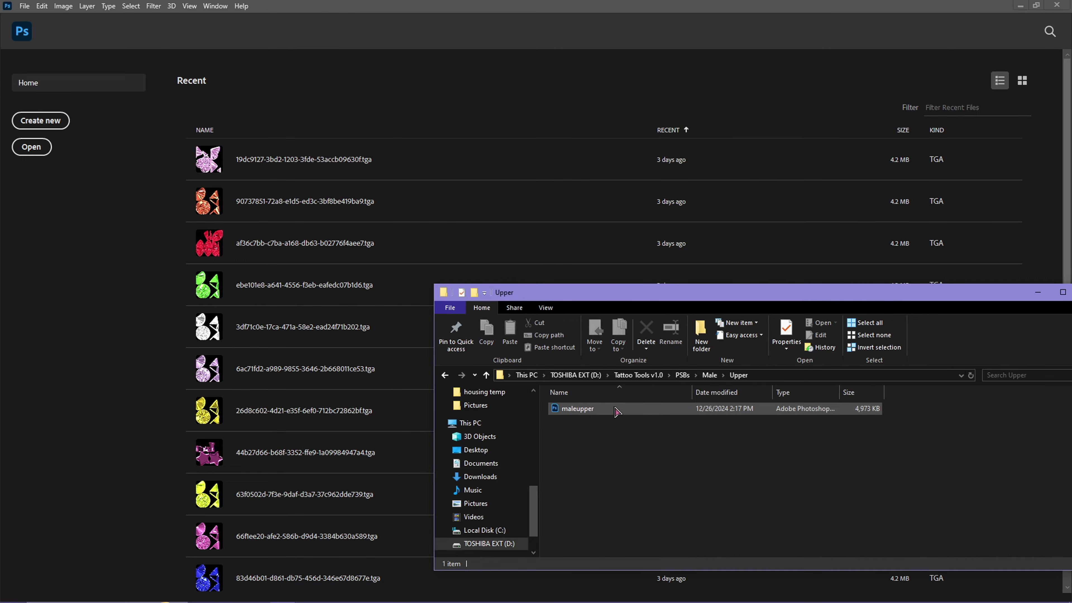
left_click(582, 414)
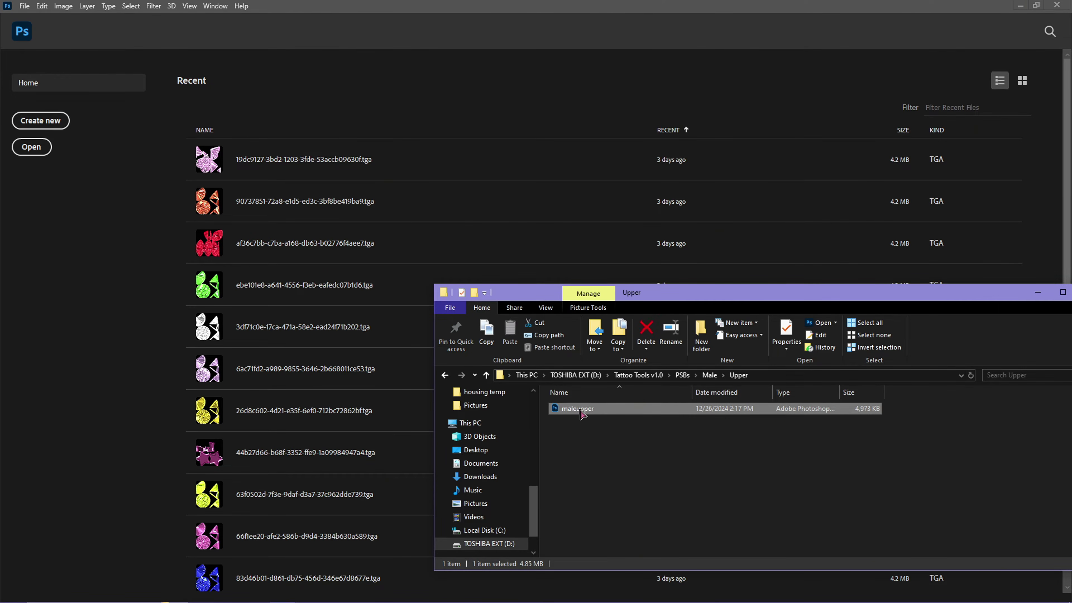
left_click_drag(581, 414, 376, 77)
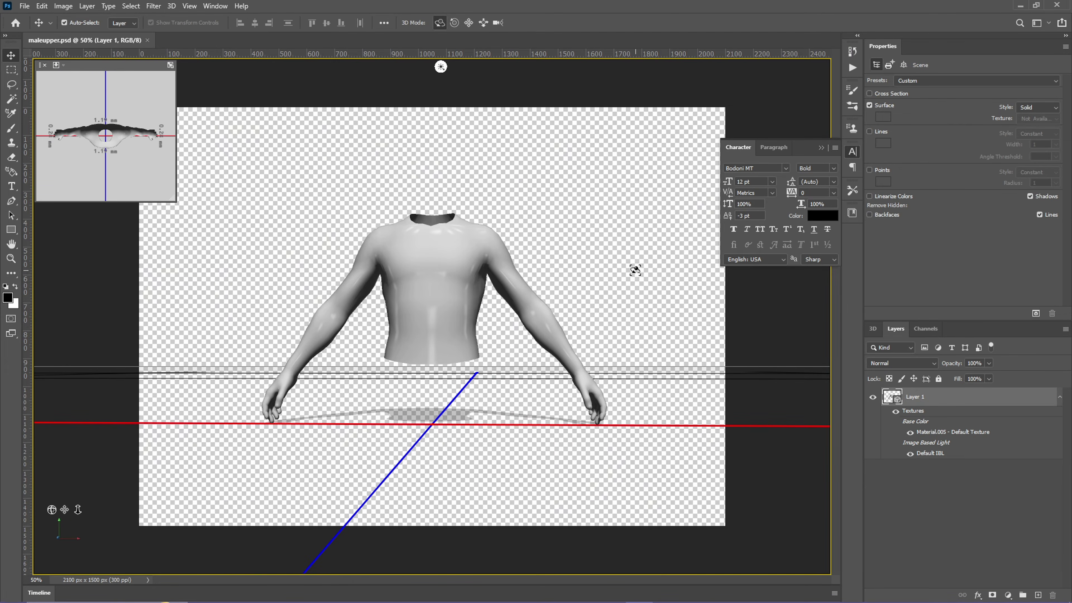
Step: Examine the 3D settings in the preferences, then close them and return to the Move tool
left_click(66, 7)
mouse_move(42, 6)
mouse_move(93, 465)
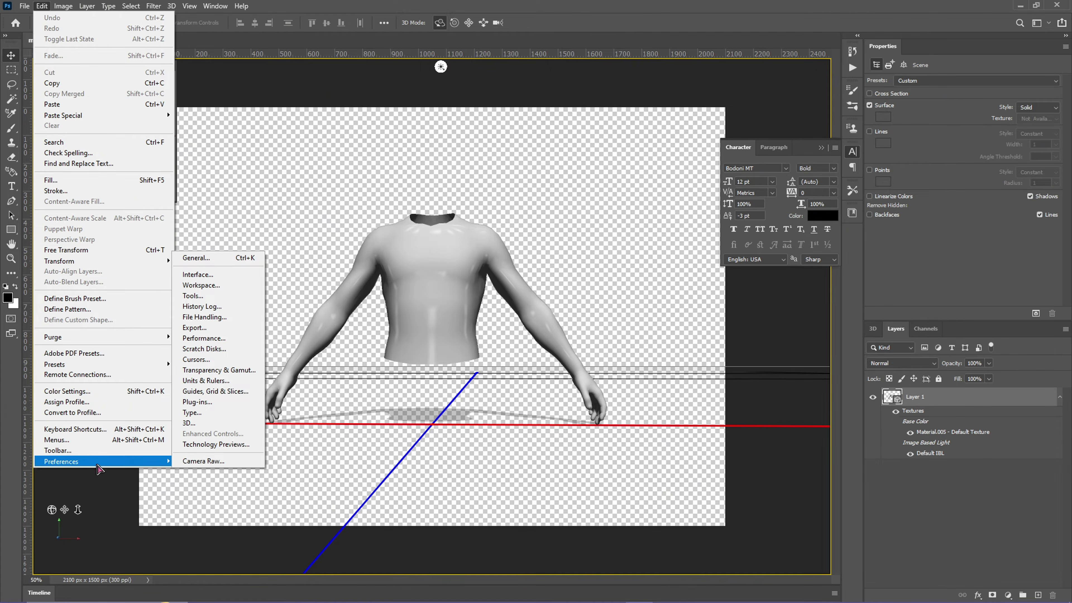
left_click(215, 259)
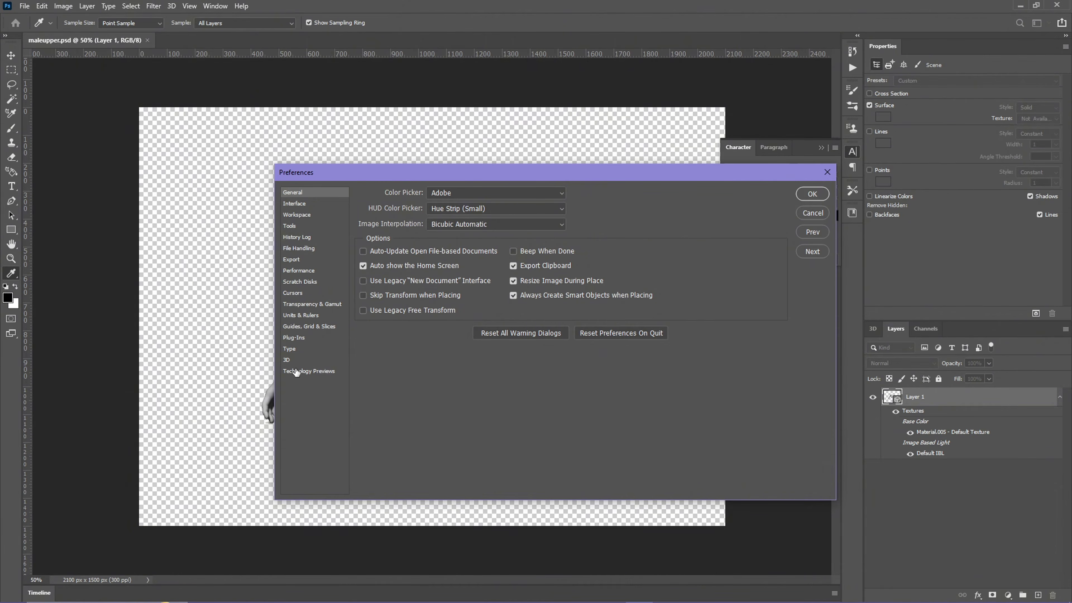
left_click(287, 360)
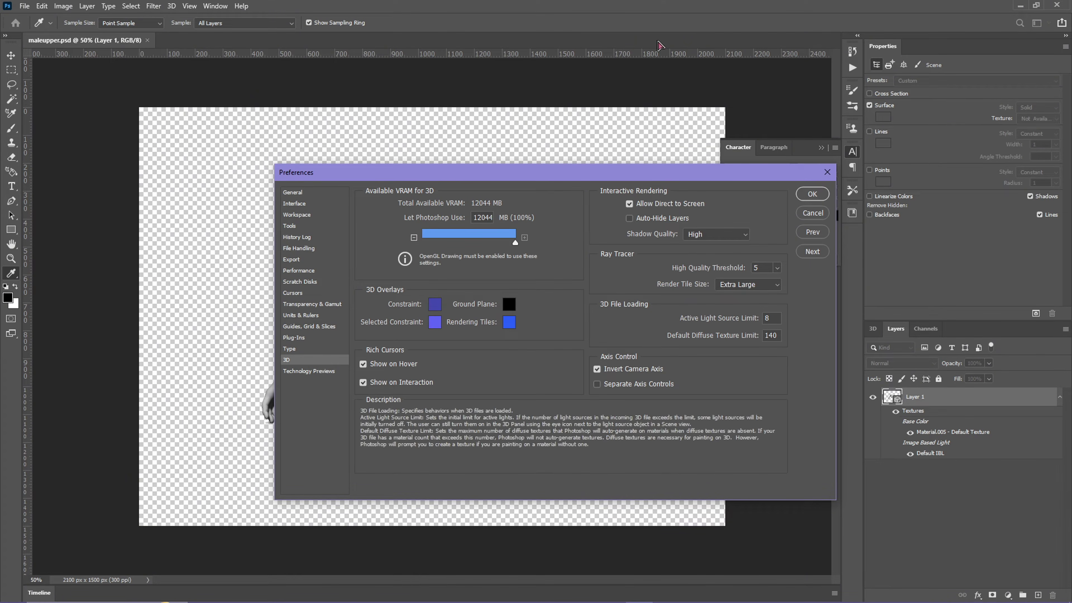
left_click(828, 172)
key("v")
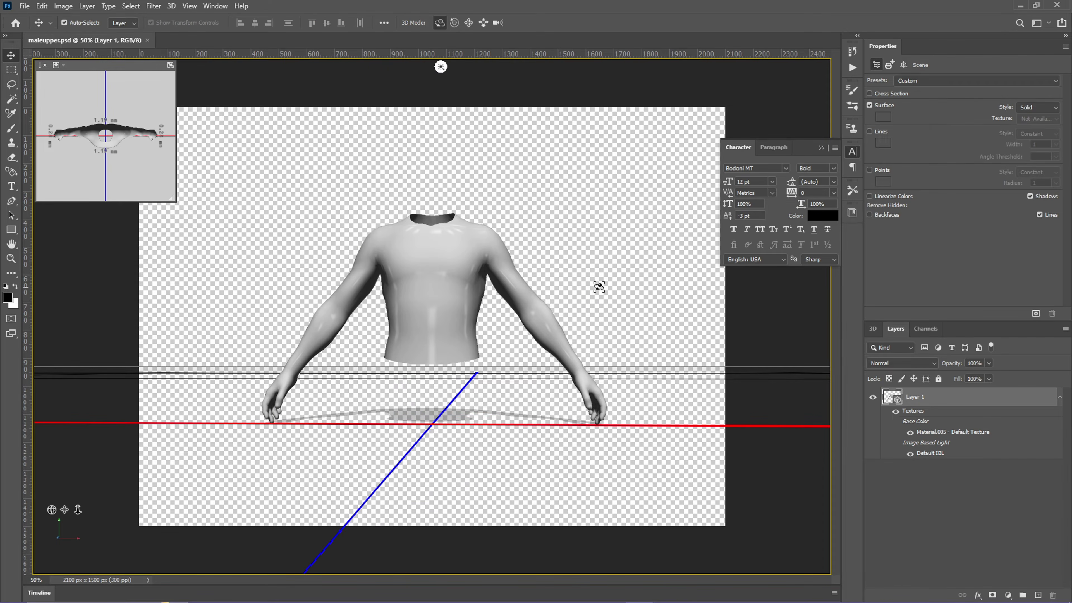
Step: Rotate the infinite light so that it shines on the torso model from below
left_click_drag(596, 287, 500, 205)
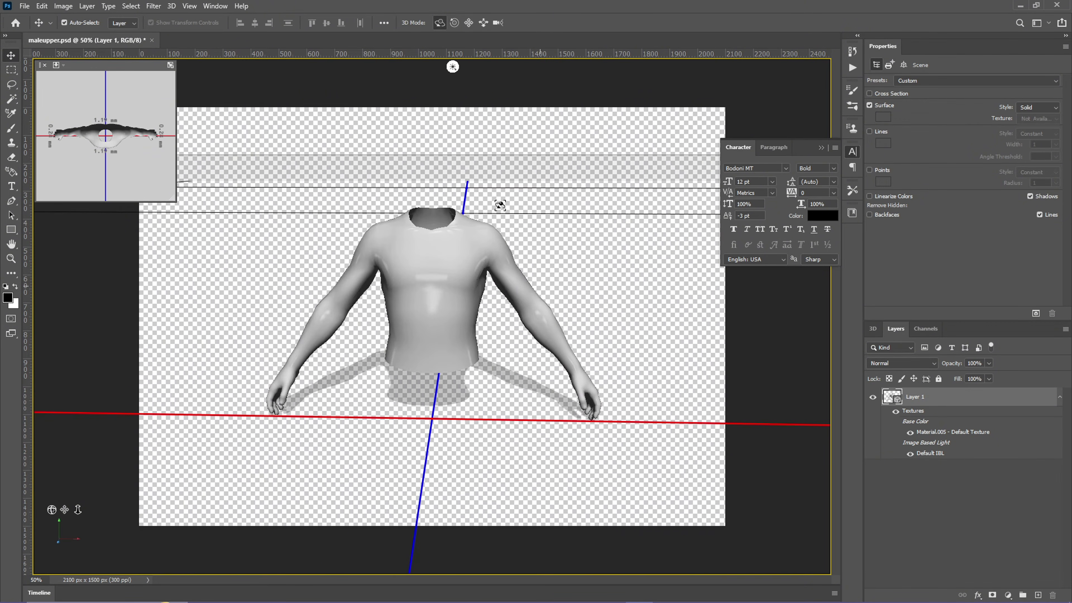
left_click(453, 68)
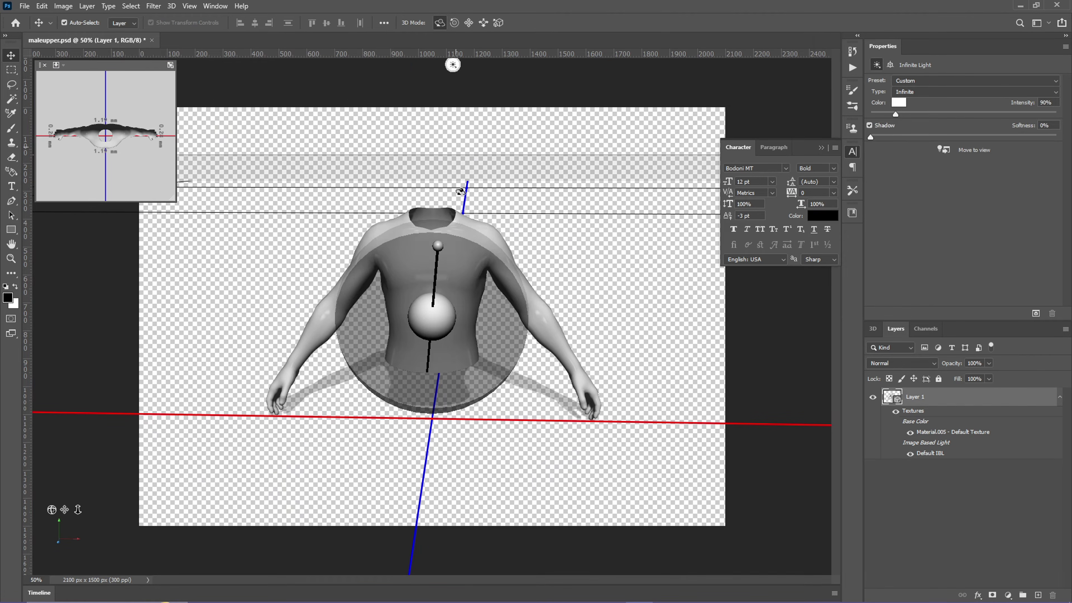
mouse_move(460, 192)
left_mouse_down()
mouse_move(422, 186)
mouse_move(570, 464)
mouse_move(436, 405)
left_mouse_up()
Step: Apply the Default Lights preset to the infinite light, rotate the light slightly, and deselect it
left_click(946, 81)
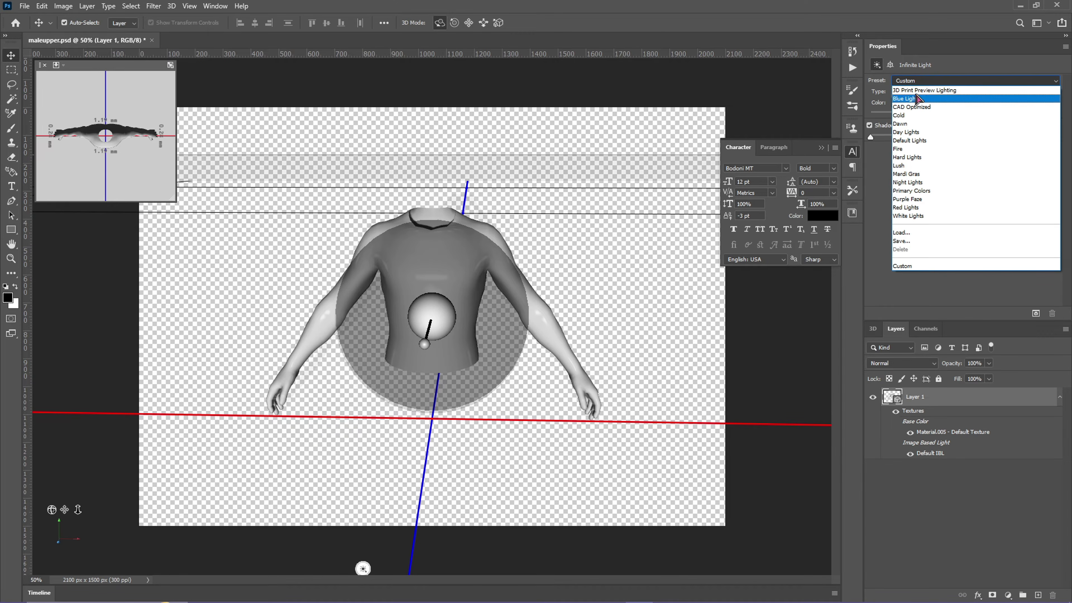
left_click(962, 70)
left_click(937, 90)
left_click(933, 81)
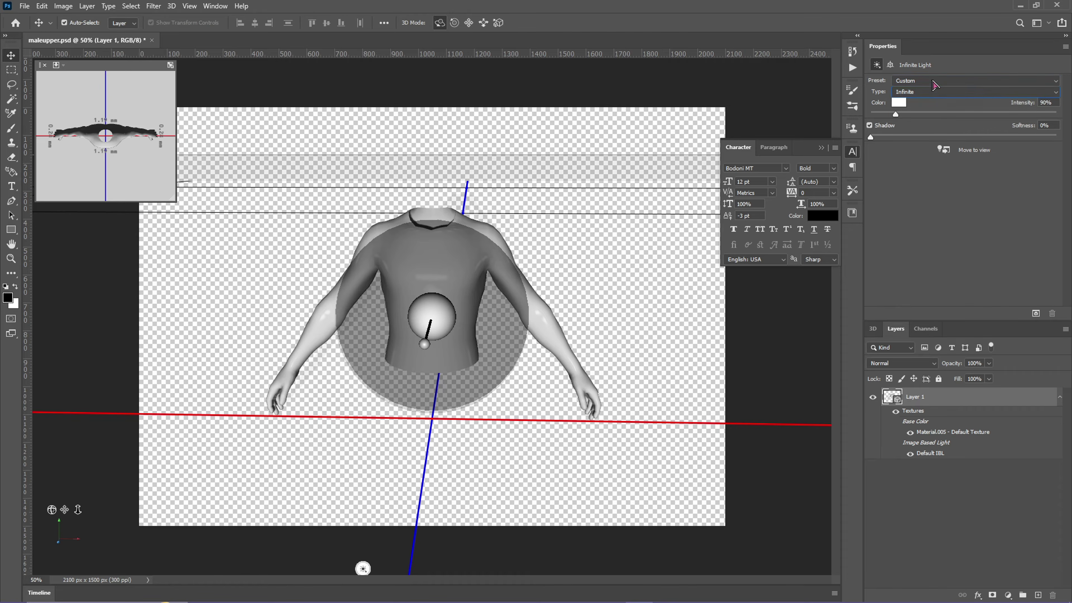
left_click(933, 81)
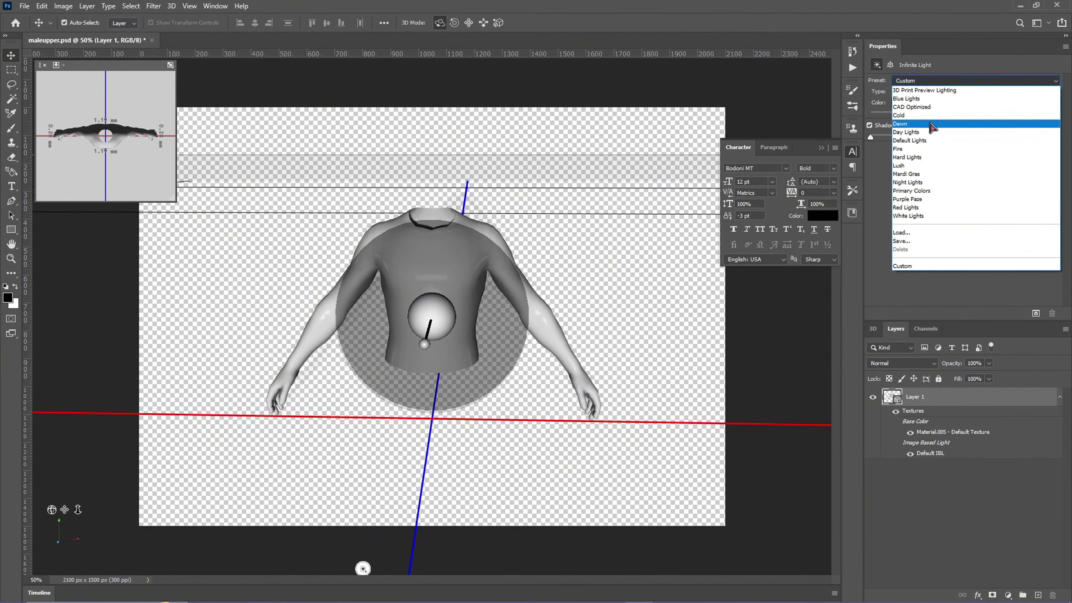
left_click(925, 140)
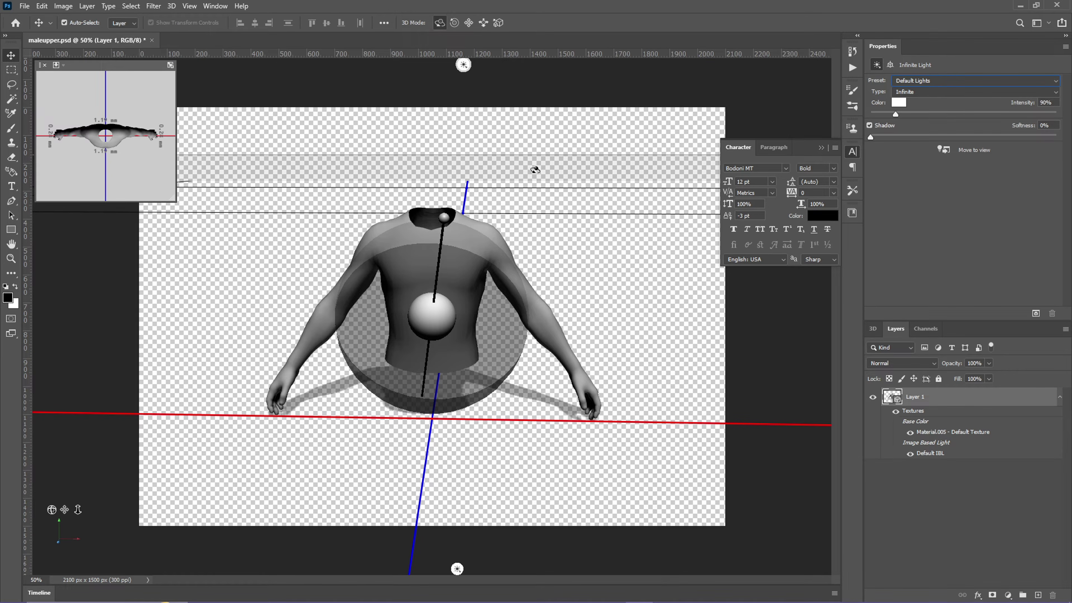
left_click_drag(571, 201, 598, 220)
left_click(611, 317)
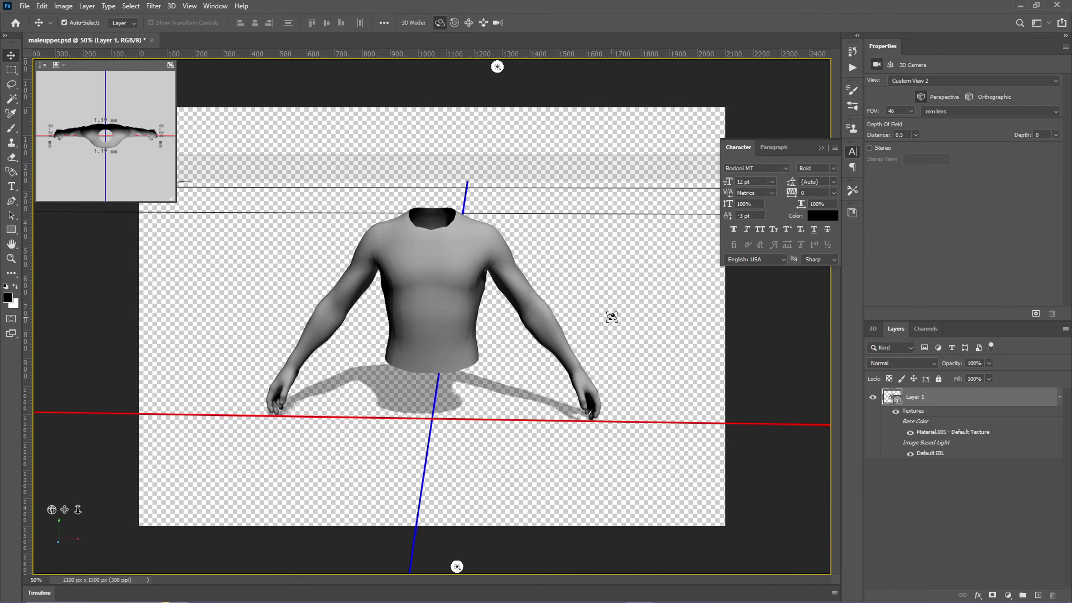
Step: Rotate the infinite light around the torso model and restore the camera to the Default view
left_click_drag(497, 69, 554, 210)
left_click_drag(420, 520, 445, 536)
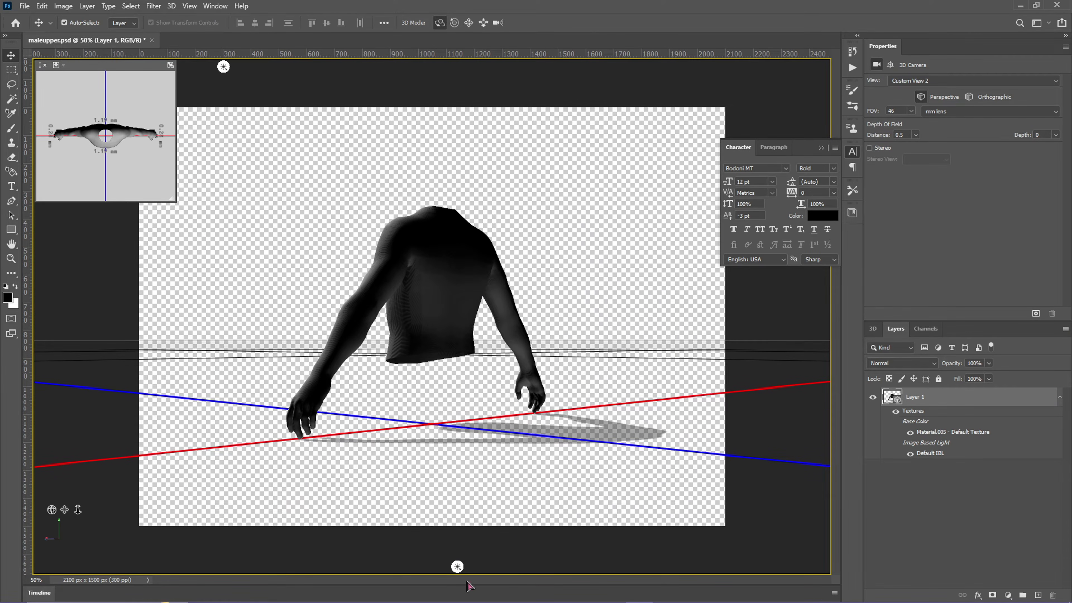
left_click(457, 566)
mouse_move(436, 463)
left_mouse_down()
mouse_move(390, 299)
mouse_move(526, 436)
mouse_move(426, 315)
mouse_move(549, 381)
mouse_move(598, 539)
mouse_move(351, 491)
mouse_move(372, 254)
mouse_move(560, 369)
mouse_move(372, 241)
mouse_move(423, 321)
mouse_move(535, 430)
left_mouse_up()
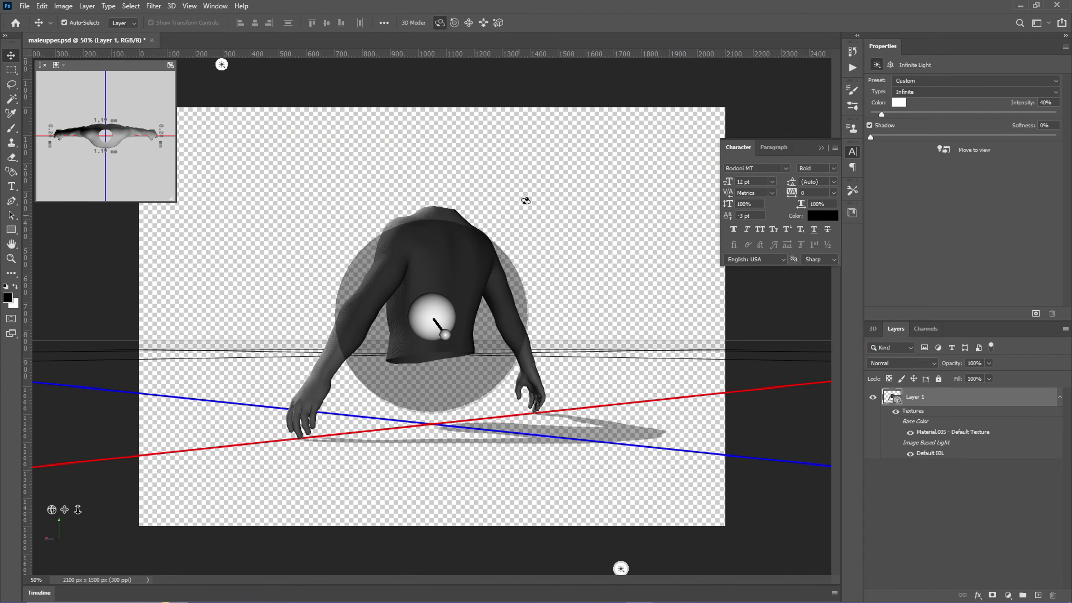
left_click_drag(526, 200, 782, 147)
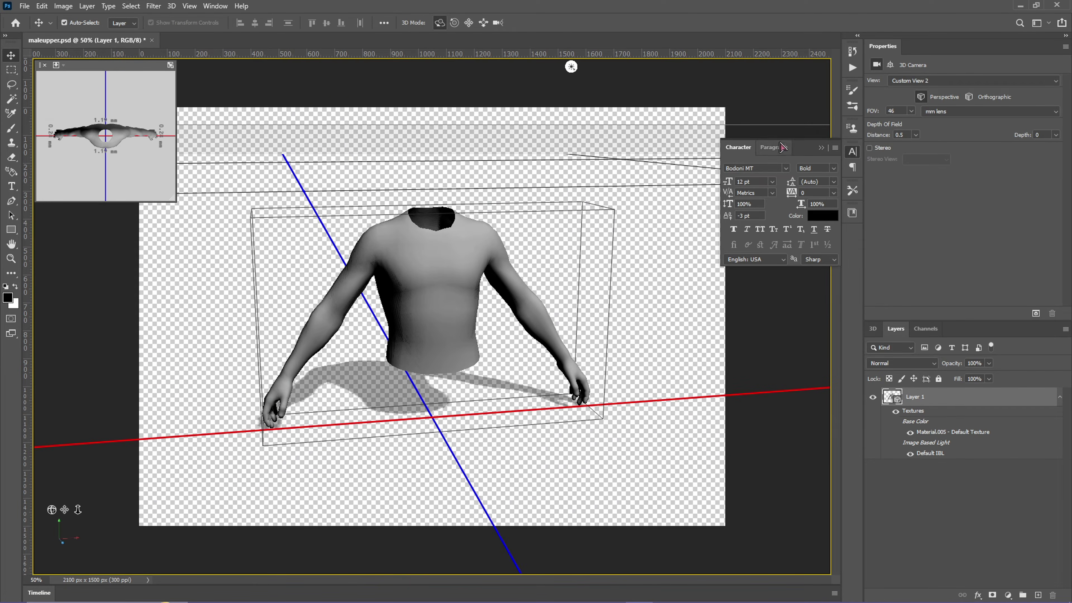
left_click(941, 81)
left_click(918, 90)
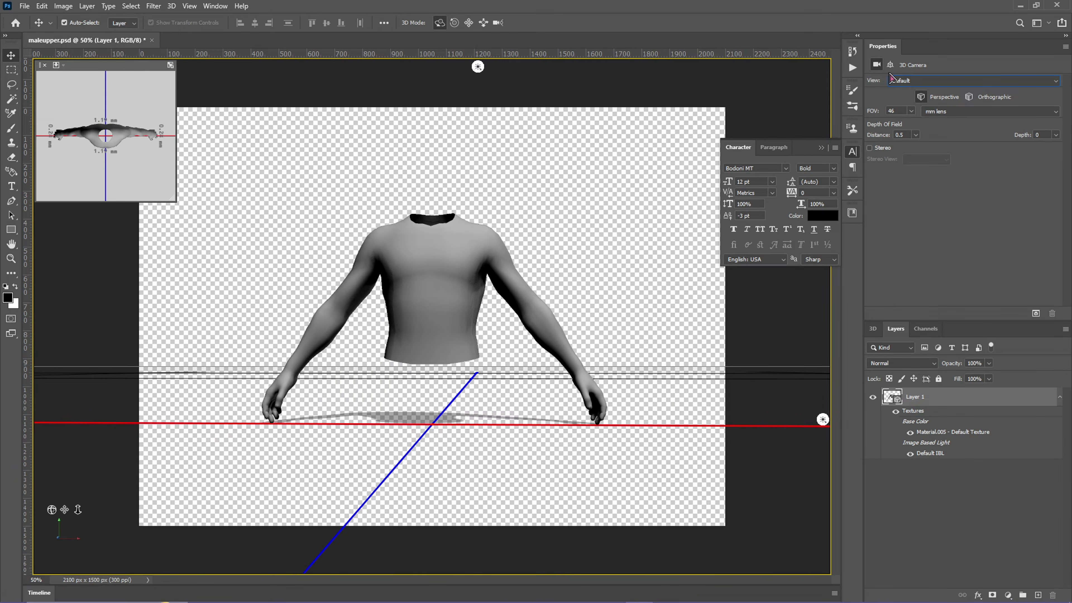
Step: Apply the 3D Print Preview Lighting preset to the infinite light, deselect it, and return the camera to the Default view
left_click(478, 65)
left_click(916, 81)
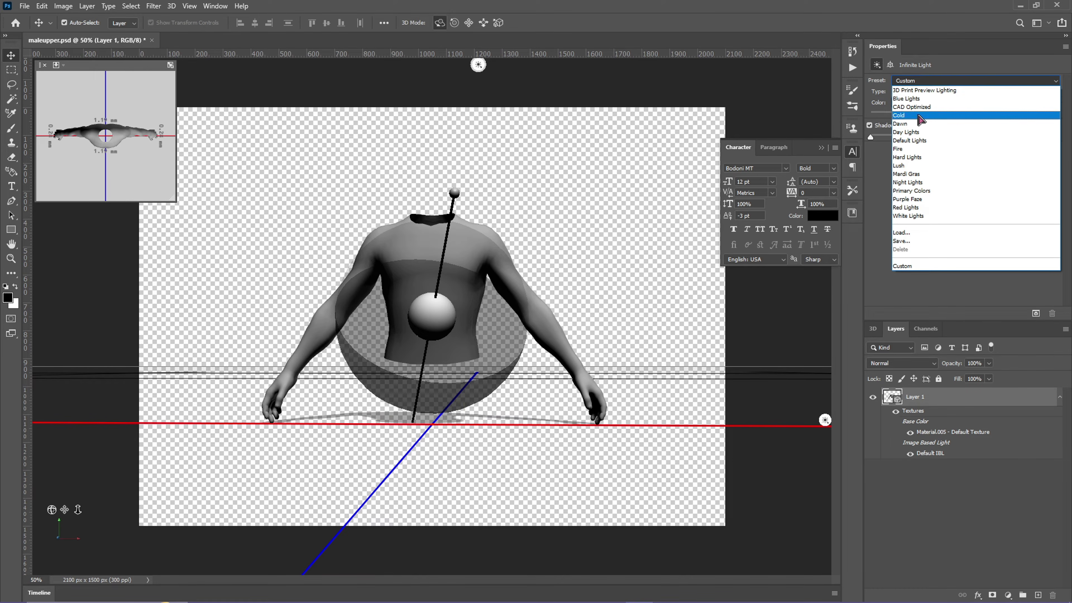
left_click(934, 91)
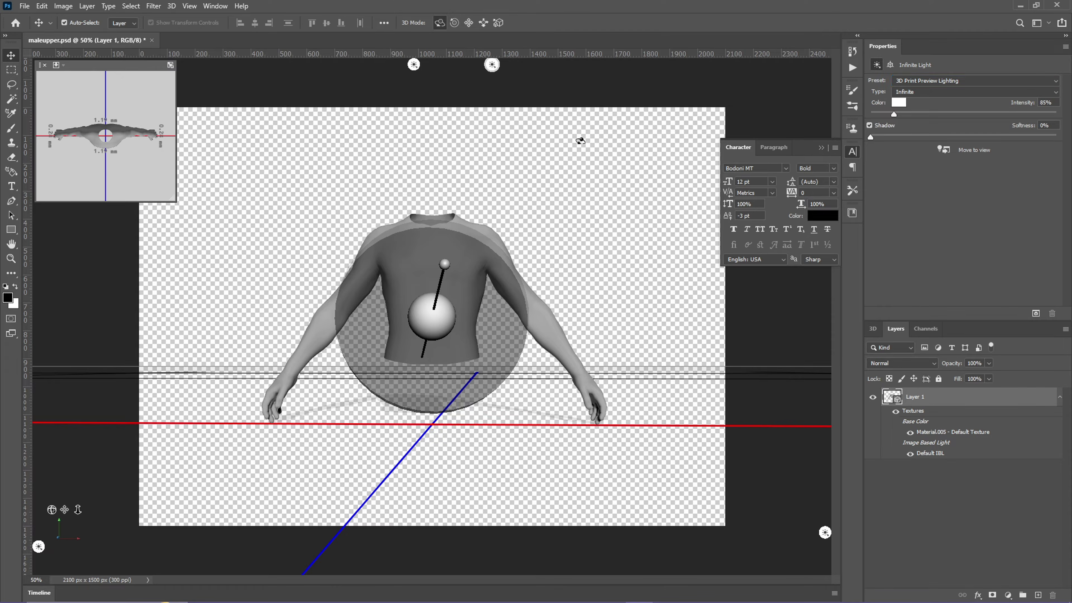
left_click(568, 149)
left_click_drag(537, 210, 490, 224)
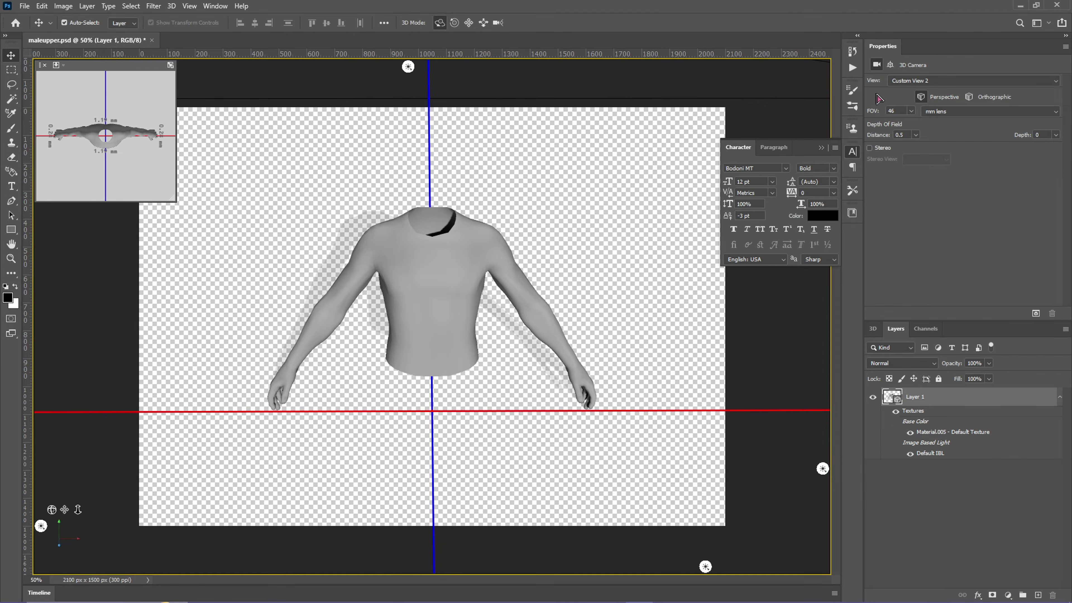
left_click(971, 80)
left_click(912, 90)
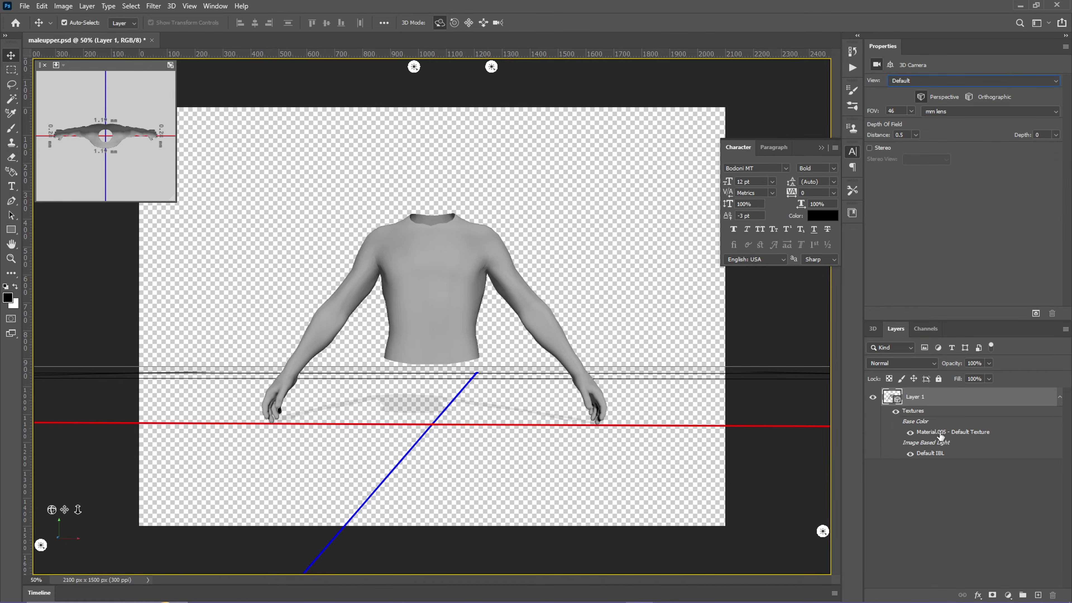
Step: Open the model's Material.005 - Default Texture document and toggle the UV overlays, leaving them on
double_click(956, 432)
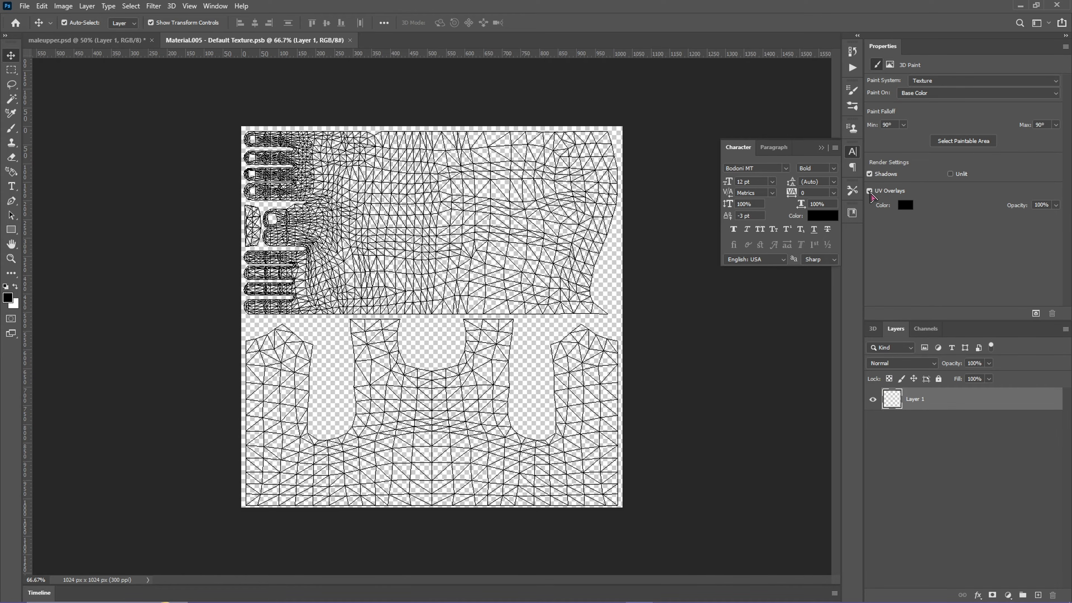
left_click(871, 192)
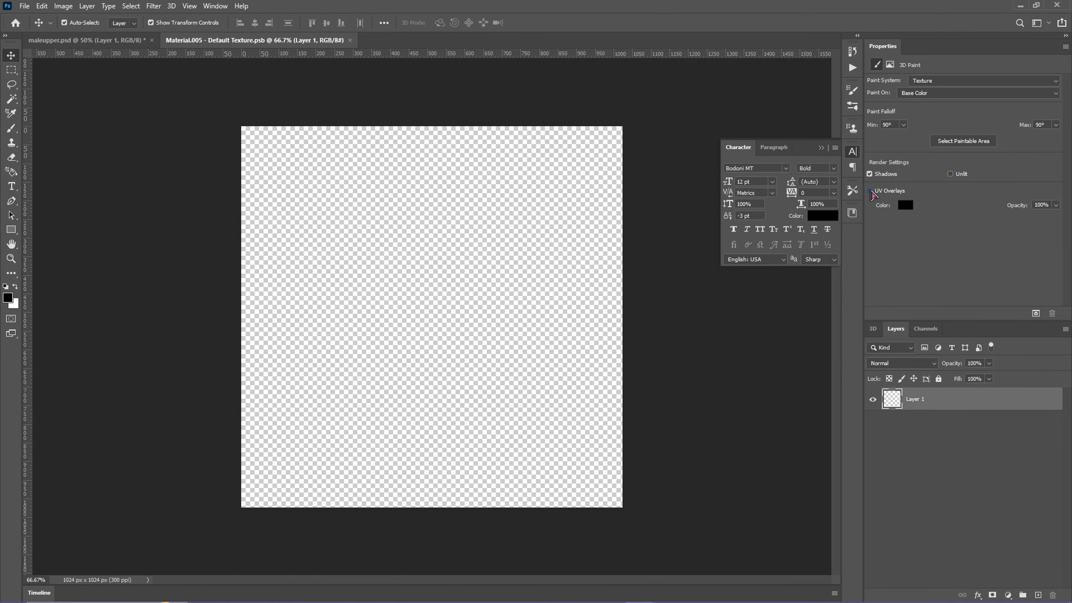
left_click(870, 191)
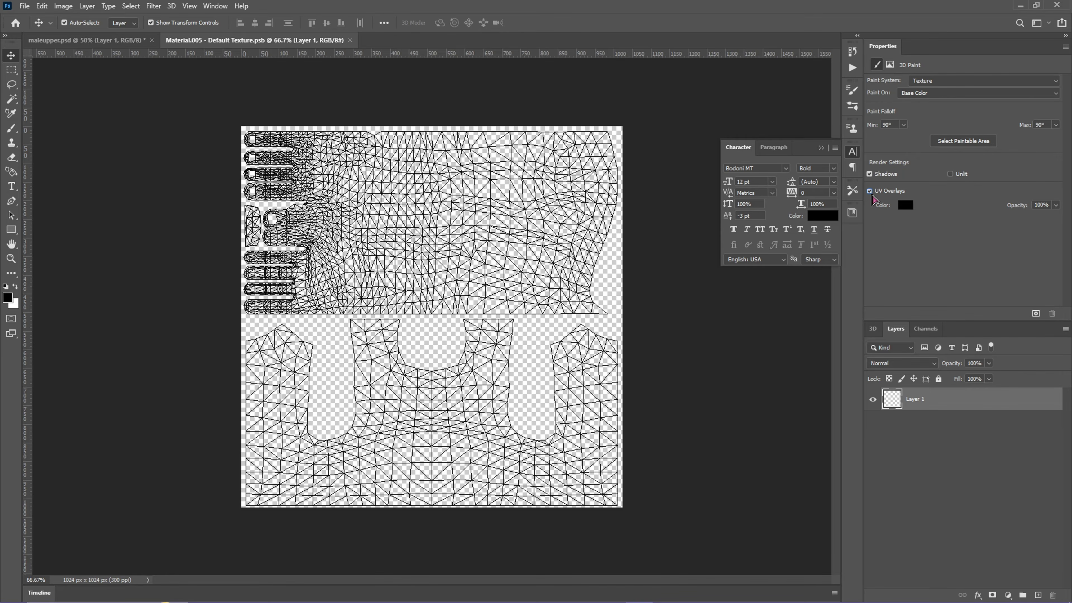
left_click(870, 191)
left_click(871, 191)
Step: Switch to the file window and browse Tattoo Tools v1.0 to the Upper Skin folder under Skins > Male
mouse_move(448, 599)
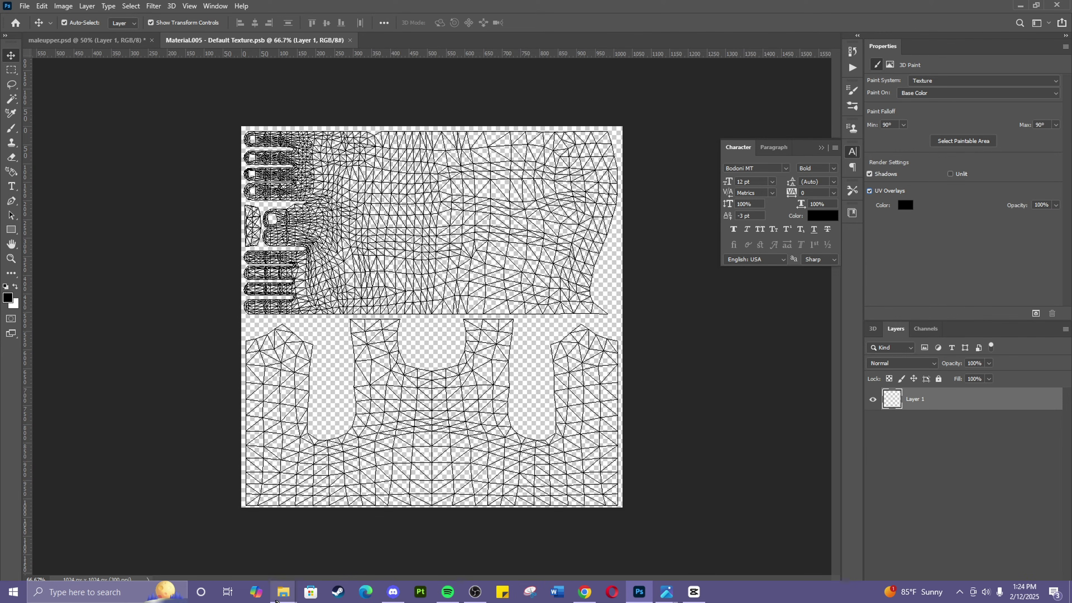
mouse_move(277, 599)
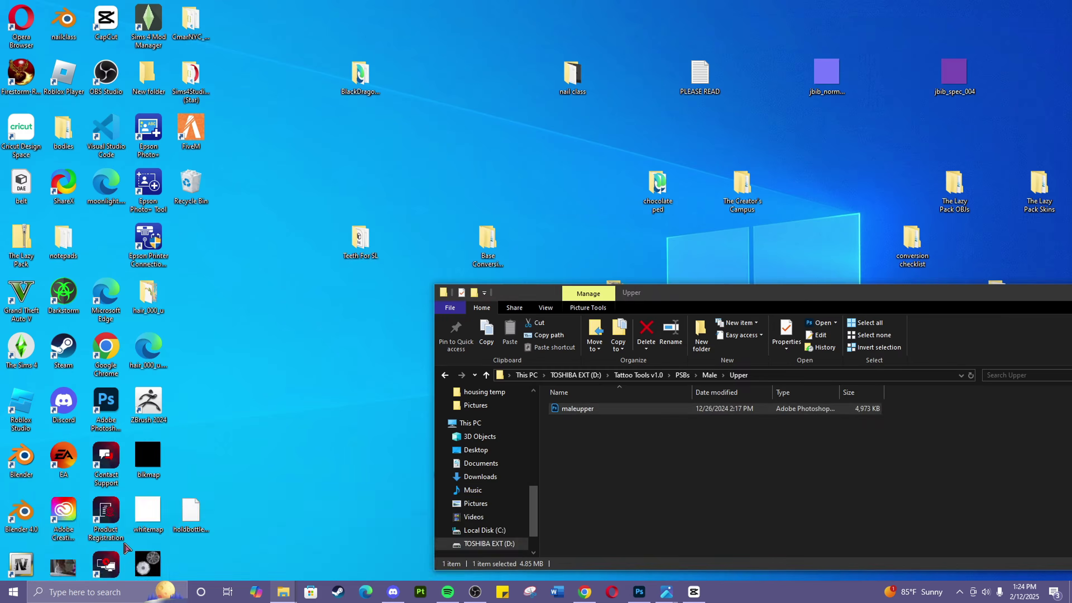
left_click(119, 549)
left_click_drag(633, 288, 507, 207)
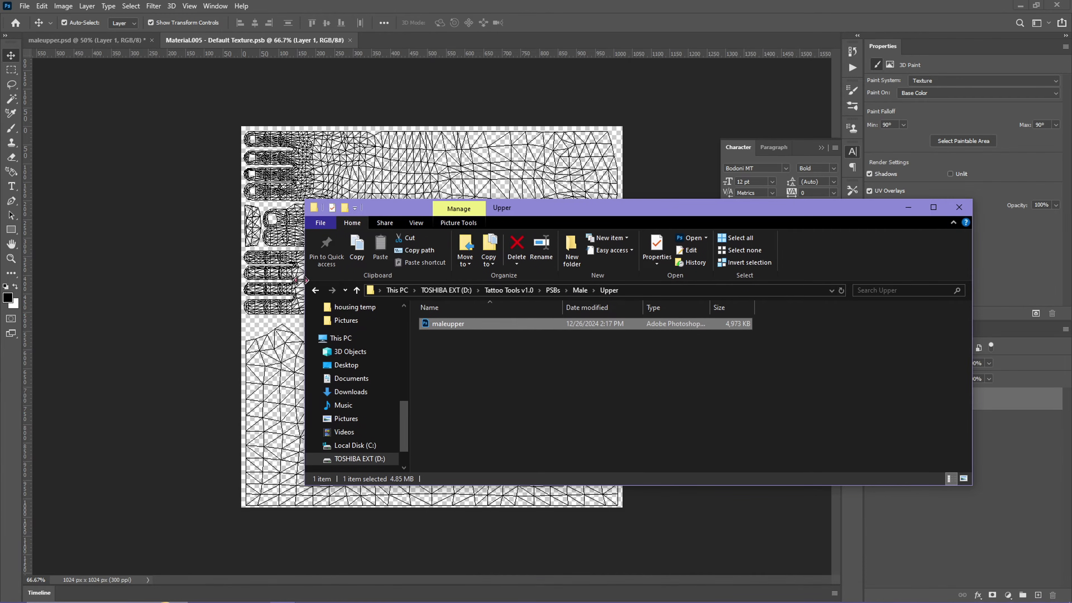
left_click(316, 290)
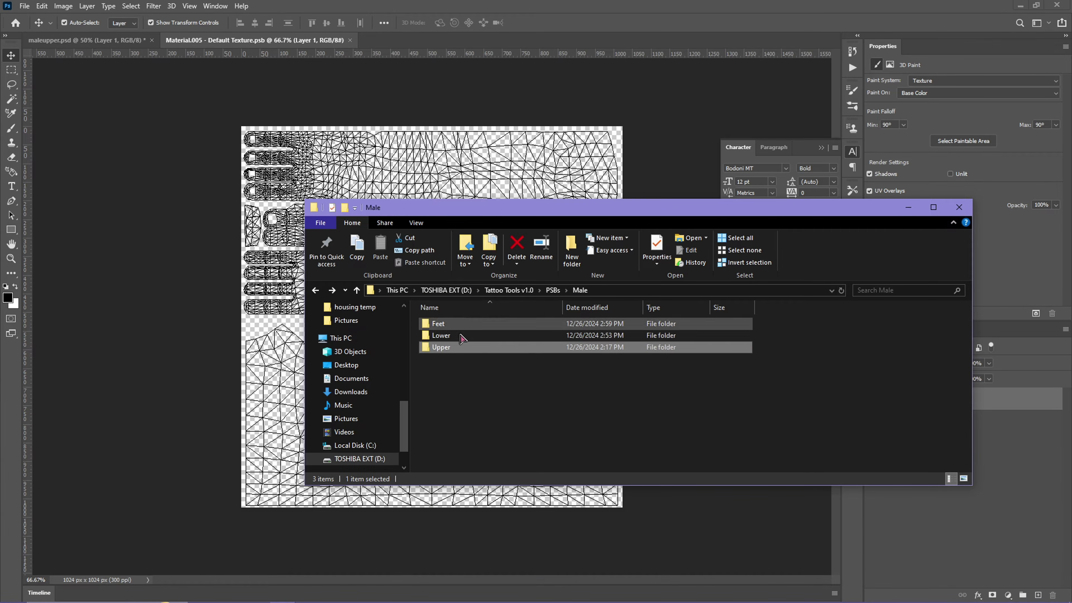
left_click(315, 291)
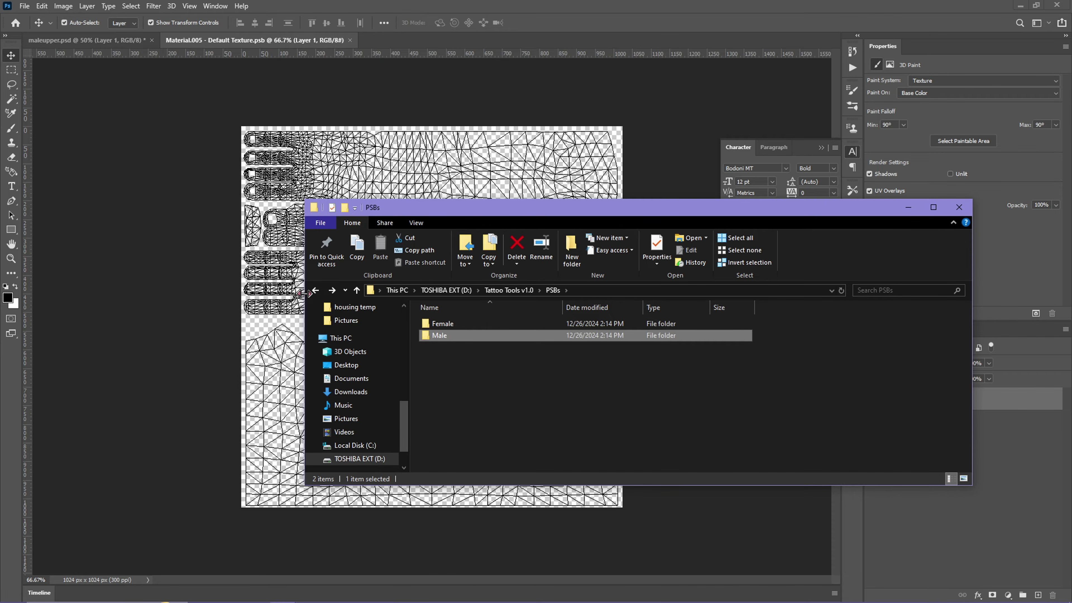
left_click(315, 290)
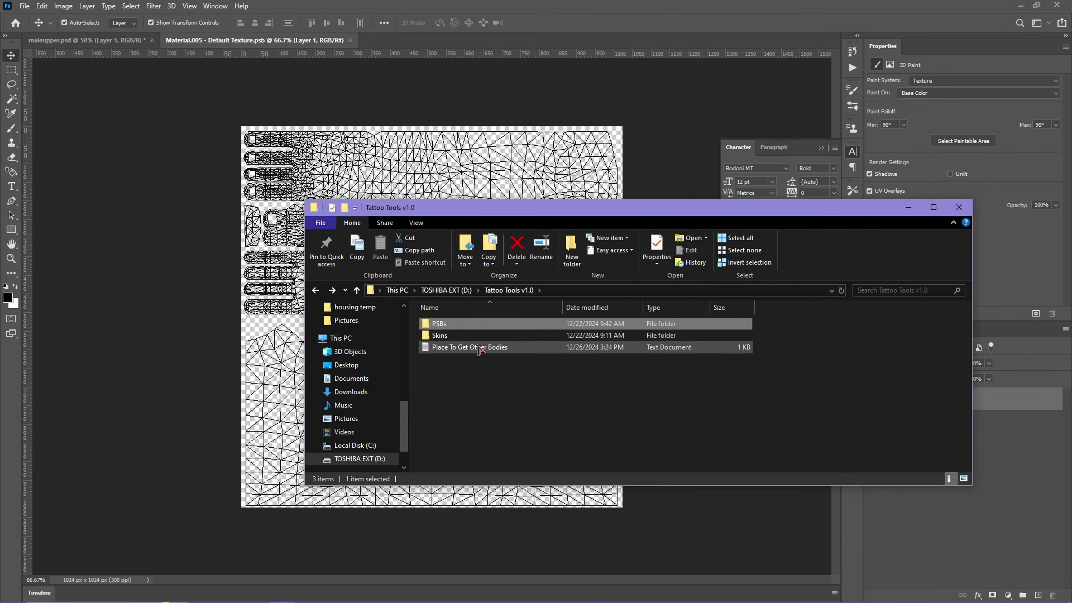
double_click(441, 337)
double_click(441, 337)
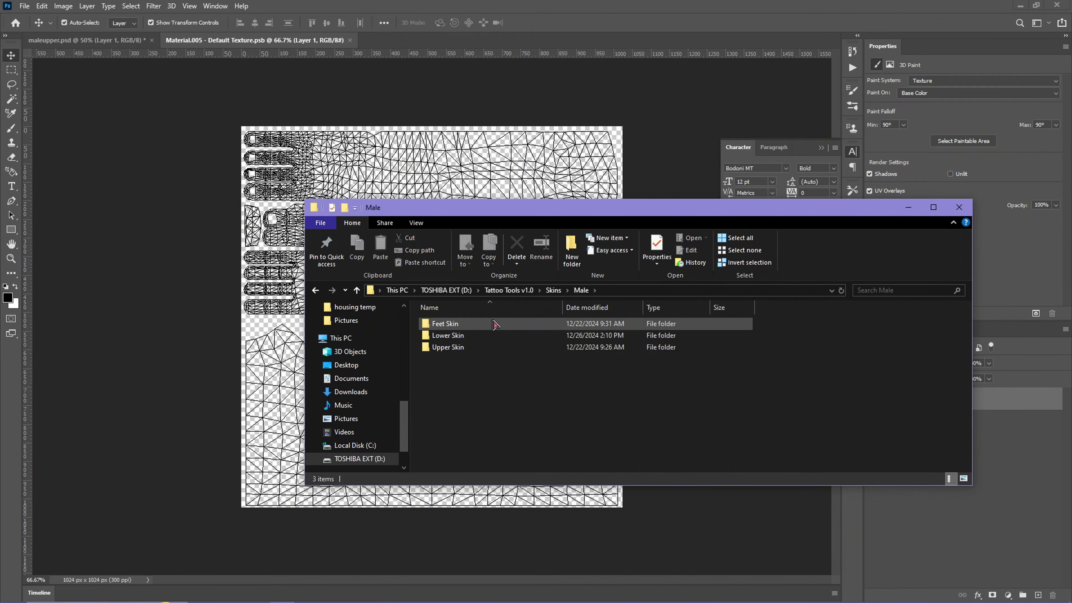
double_click(509, 347)
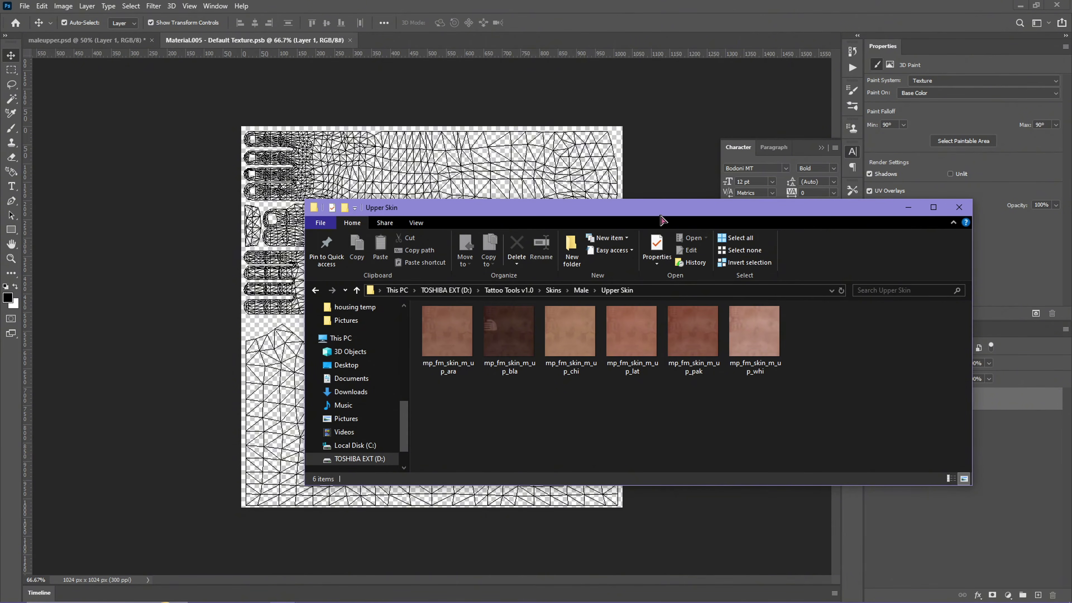
Step: Position the Upper Skin file window over the texture document's edge and add a new layer above Layer 1
left_click_drag(678, 207, 528, 282)
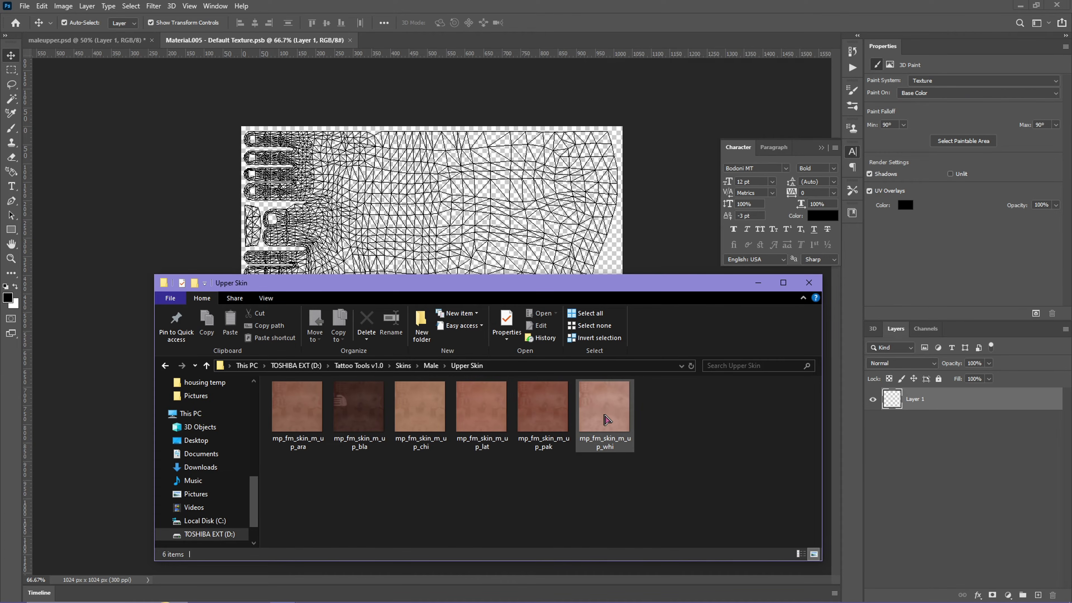
left_click_drag(606, 419, 373, 233)
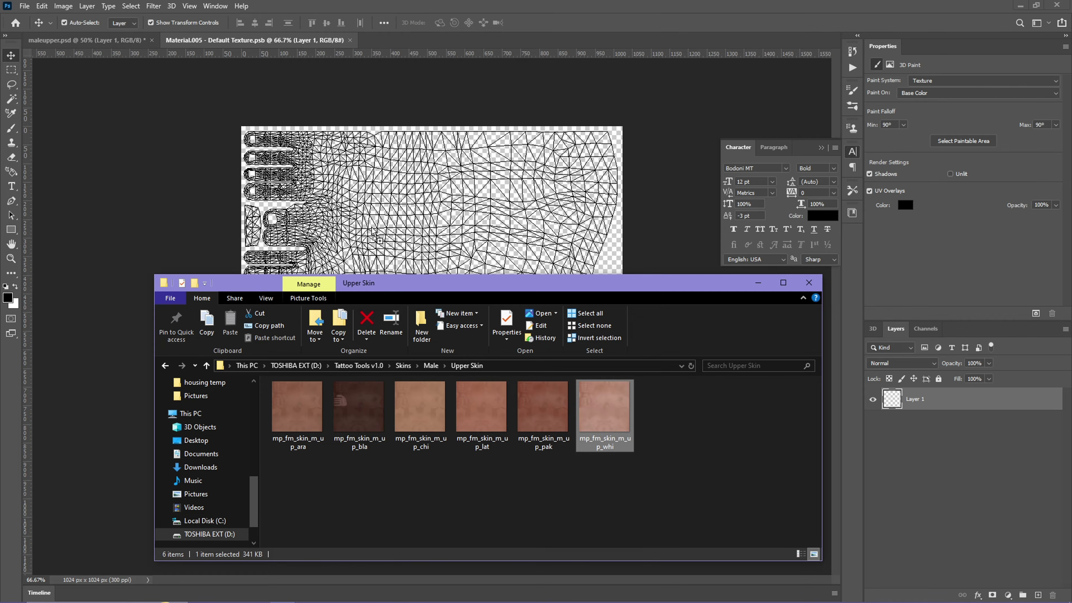
left_click_drag(373, 233, 794, 496)
left_click_drag(712, 286, 563, 228)
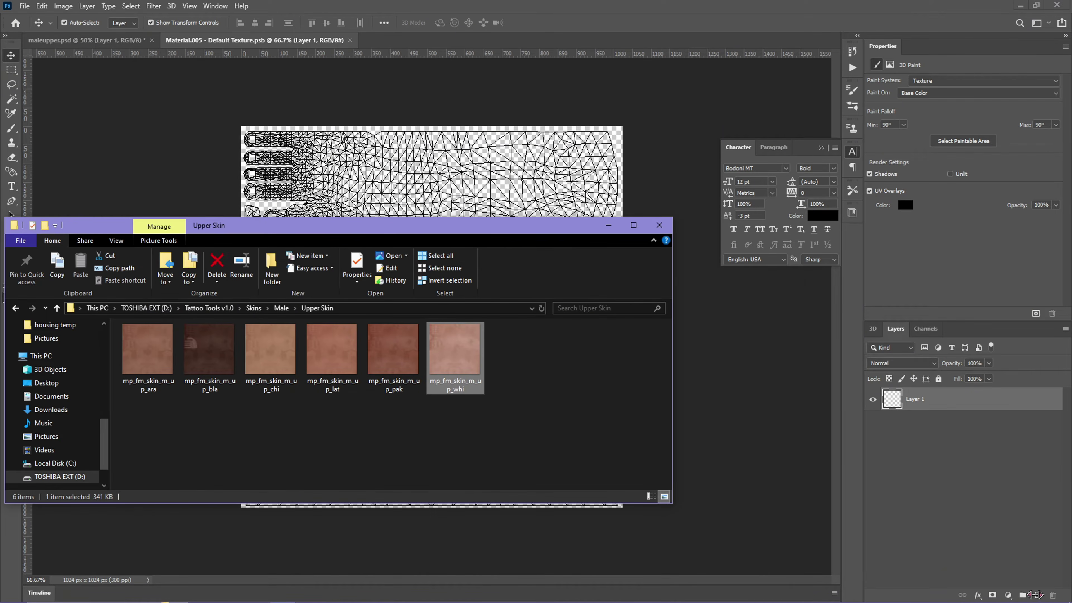
left_click(1038, 594)
left_click(1038, 595)
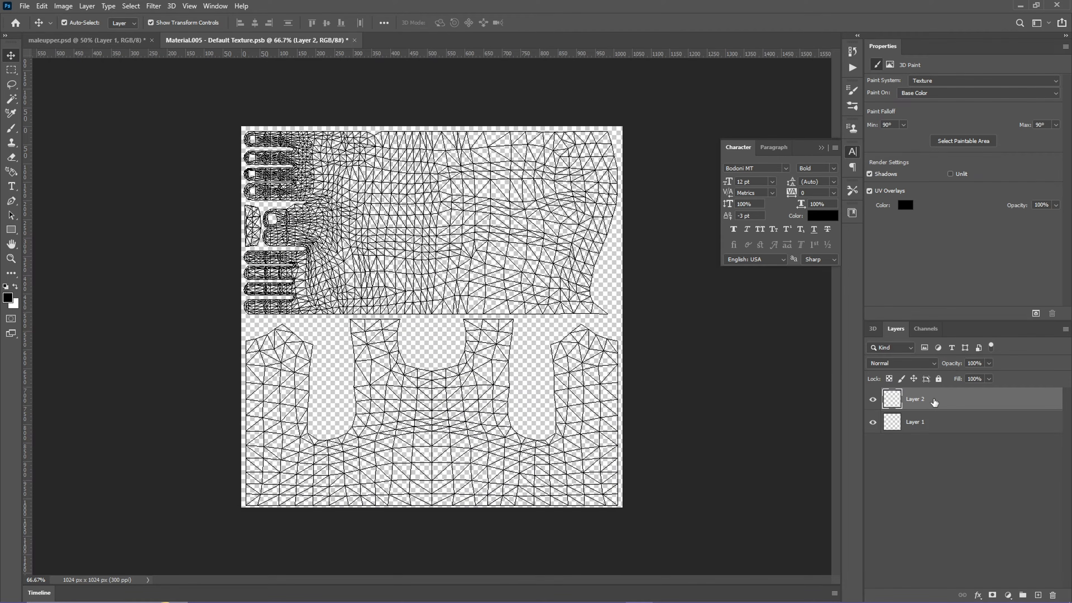
Step: Place the mp_fm_skin_m_up_whi image over the whole UV texture canvas and commit the placement
key("alt+Tab")
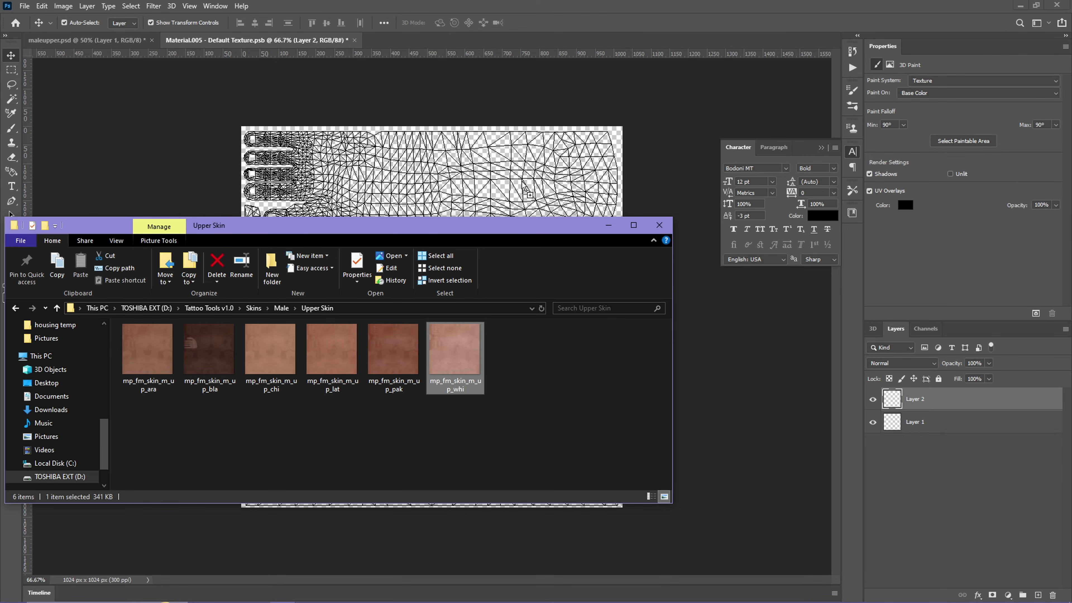
left_click_drag(459, 182, 457, 175)
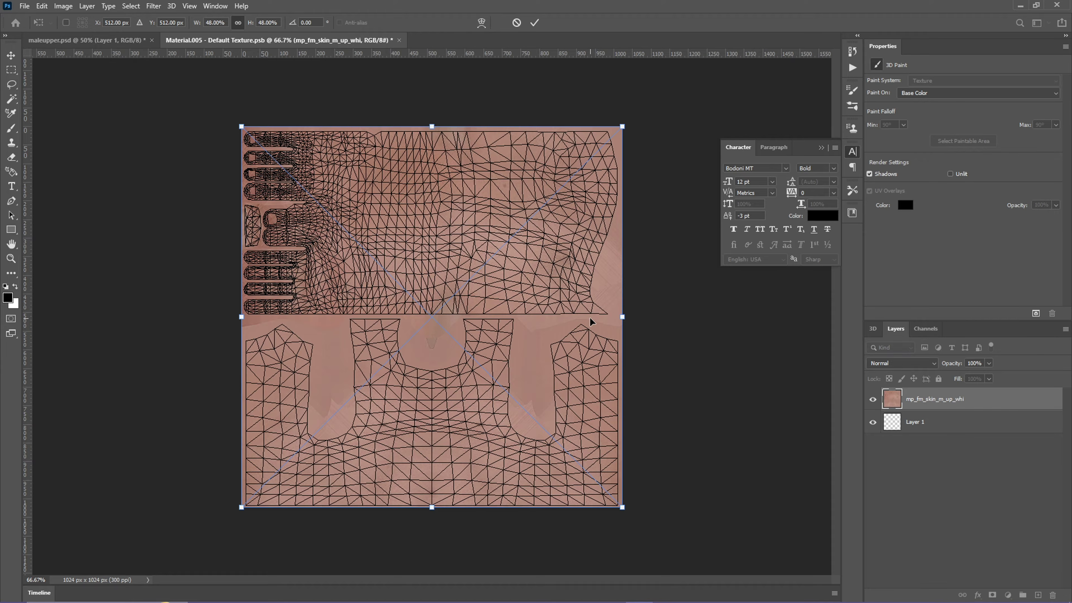
key("Return")
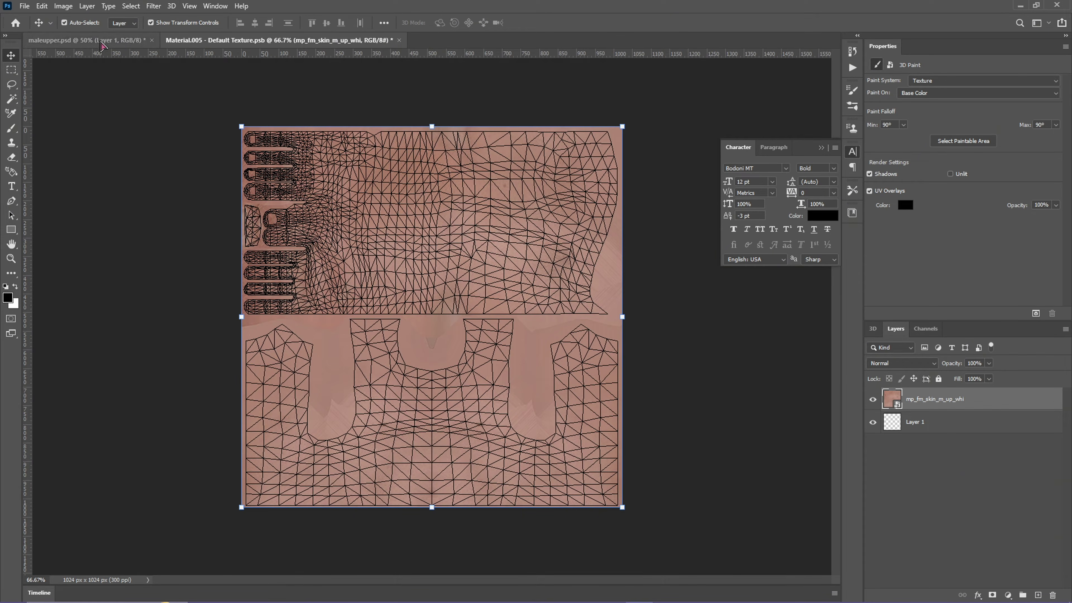
Step: Examine the skin on the 3D torso against the UV texture document, then return to the texture and deselect its layer
left_click(102, 41)
mouse_move(509, 311)
left_mouse_down()
mouse_move(292, 328)
mouse_move(506, 337)
mouse_move(677, 304)
mouse_move(574, 334)
mouse_move(486, 321)
mouse_move(460, 302)
mouse_move(505, 321)
mouse_move(491, 301)
left_mouse_up()
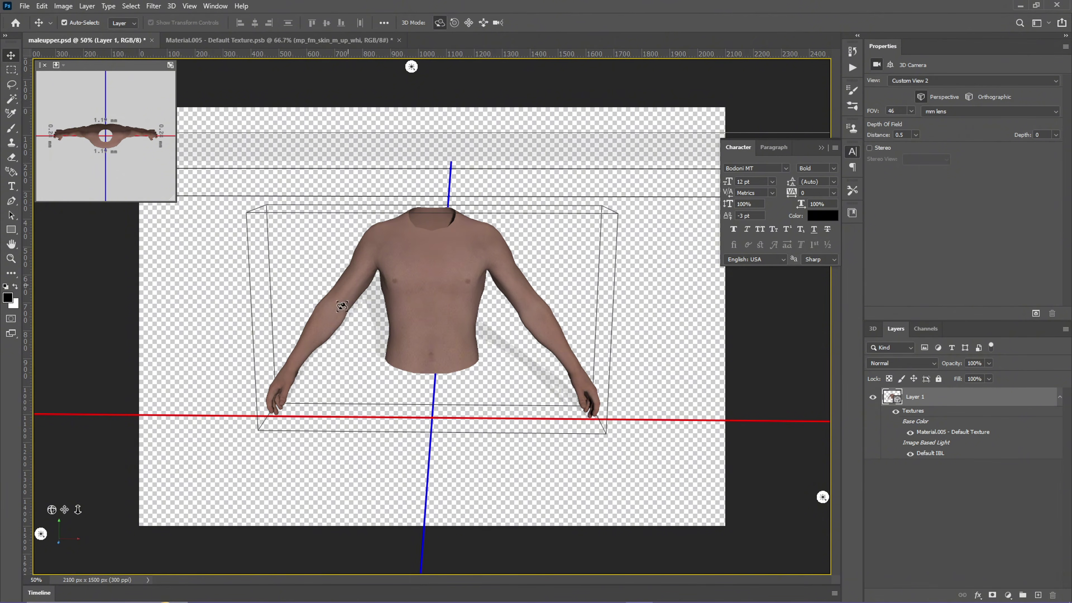
left_click(349, 40)
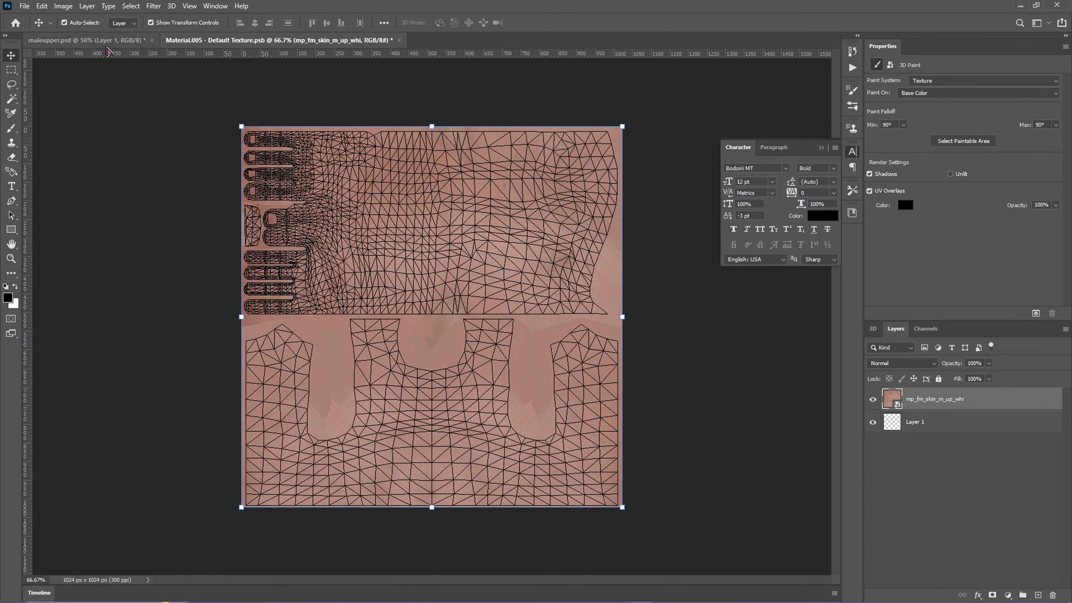
left_click(106, 41)
left_click(205, 42)
left_click(101, 41)
left_click(202, 44)
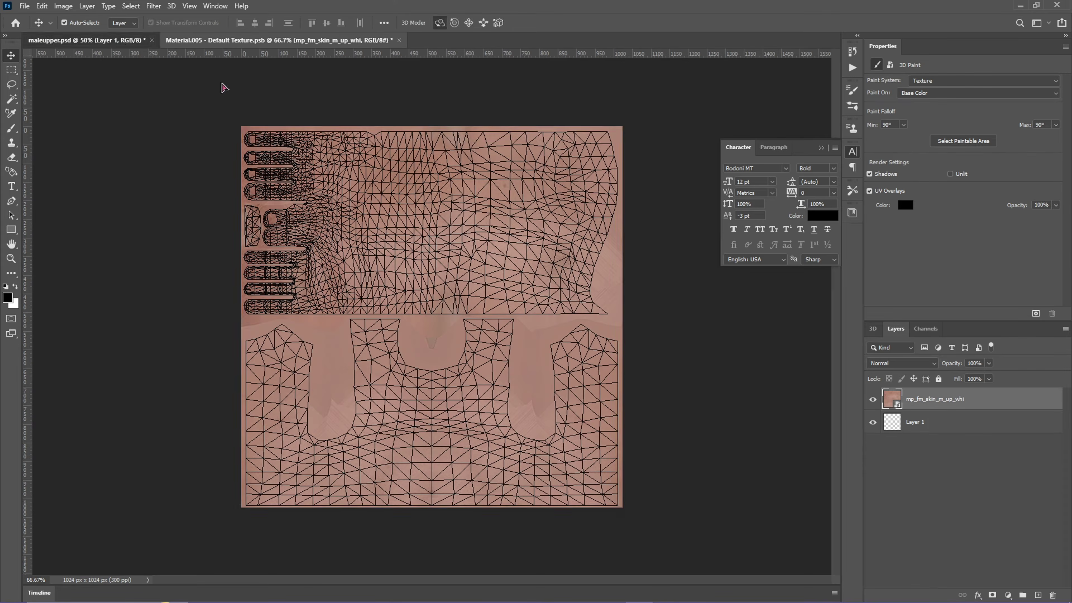
left_click(97, 41)
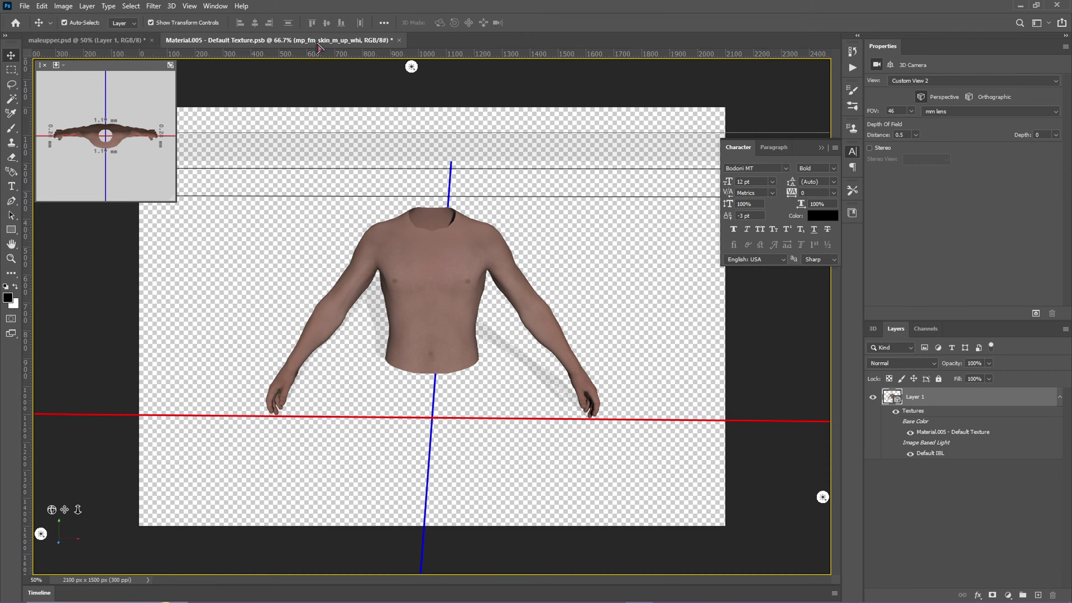
left_click(319, 42)
left_click(665, 306)
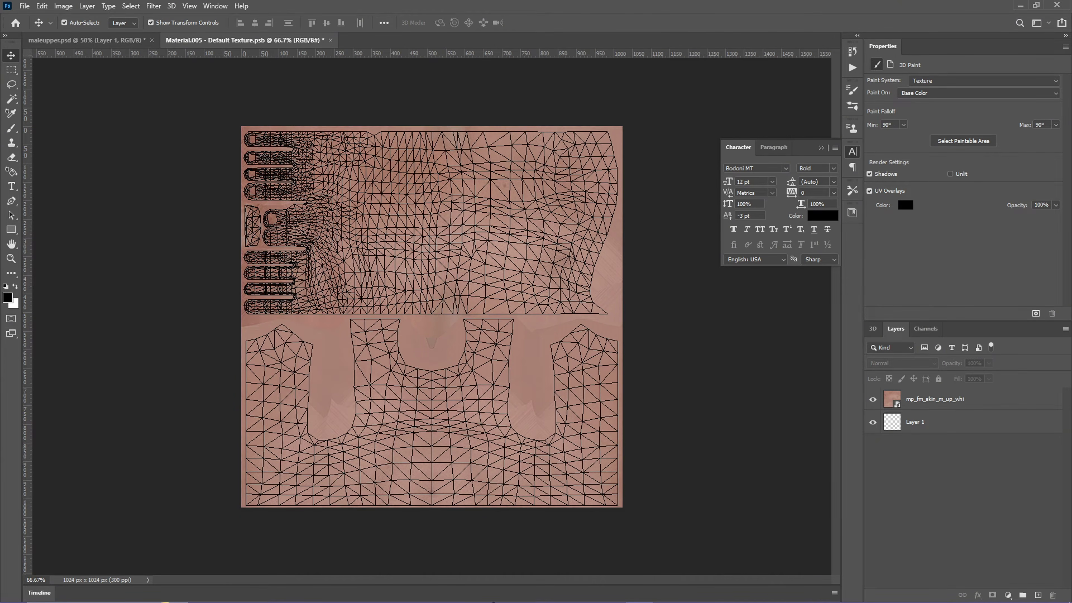
Step: Bring up the playing-cards-and-dice tattoo image and Tattoo-Arm-PNG-Images.png in the photo viewer to examine both designs
mouse_move(291, 599)
left_click(642, 596)
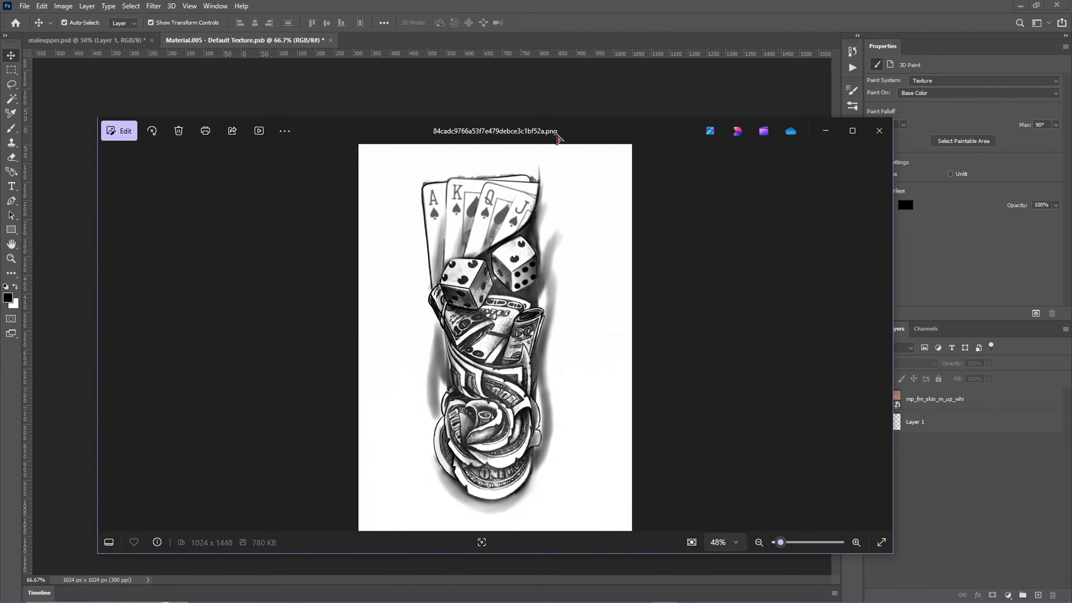
left_click_drag(558, 136, 618, 189)
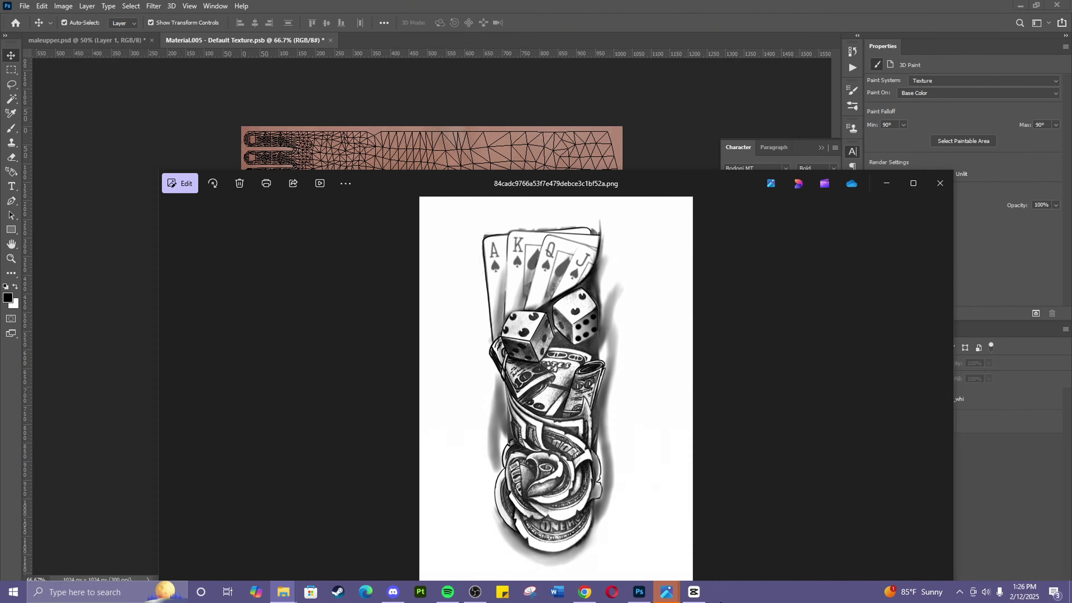
mouse_move(672, 601)
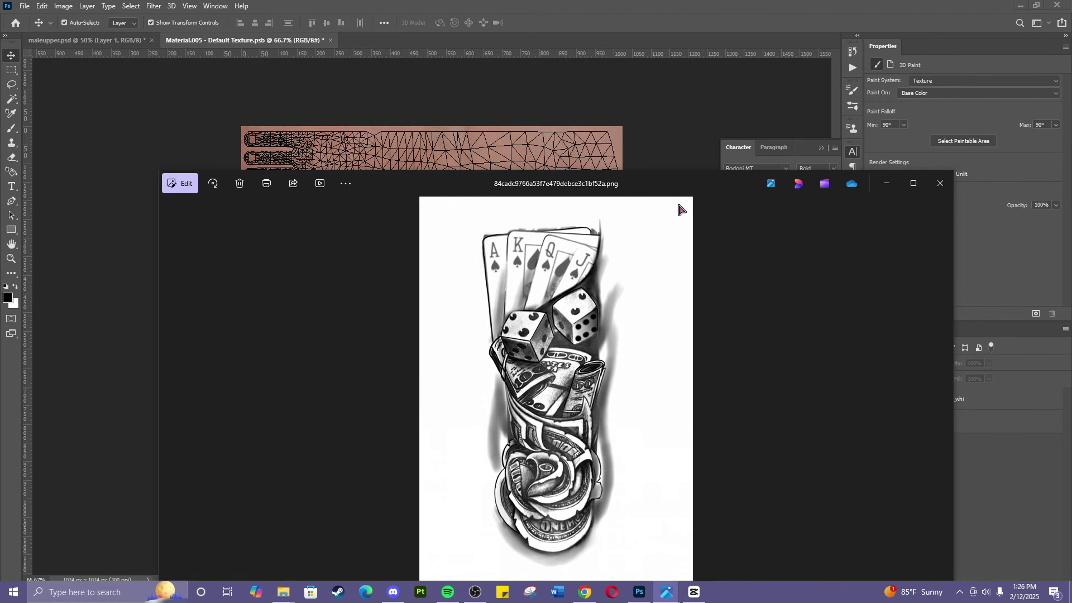
key("alt+Tab")
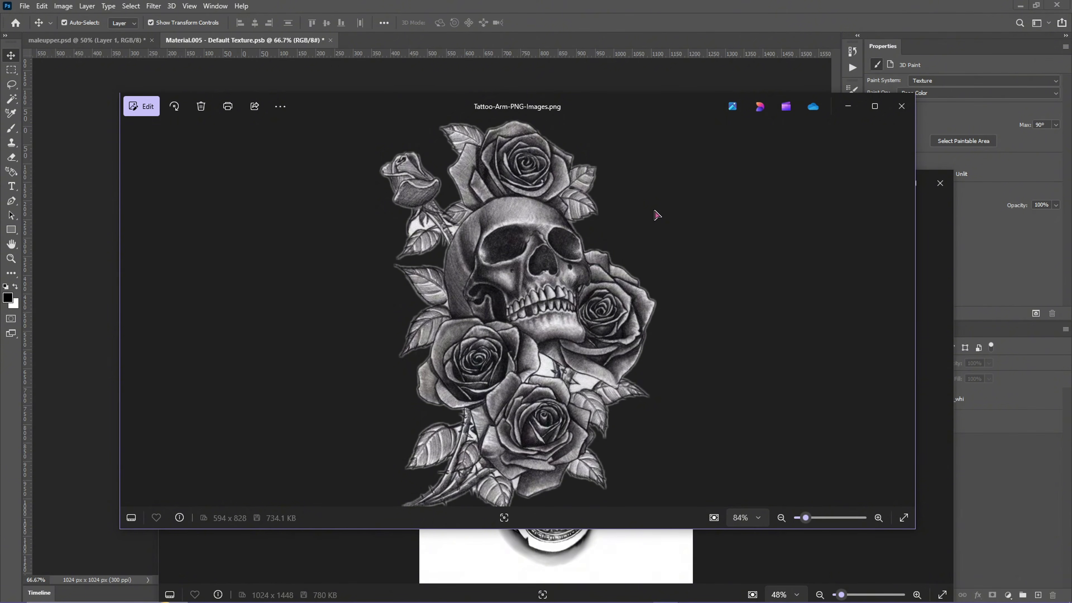
Step: Look over the skull-and-roses tattoo, put its viewer window away, and bring up the Tattoos folder
left_click_drag(571, 110, 639, 228)
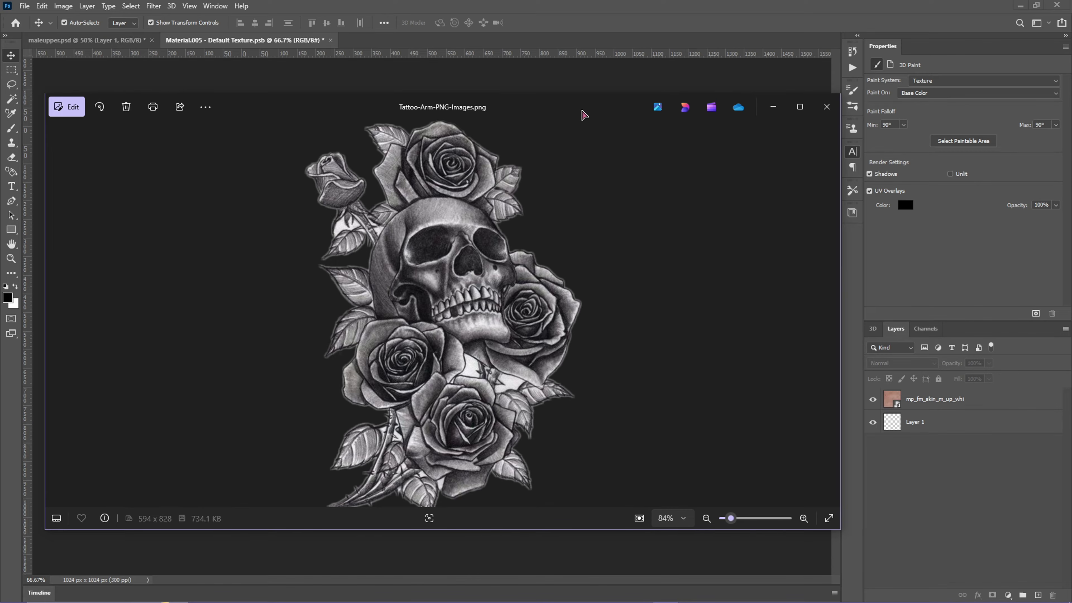
left_click_drag(563, 108, 613, 139)
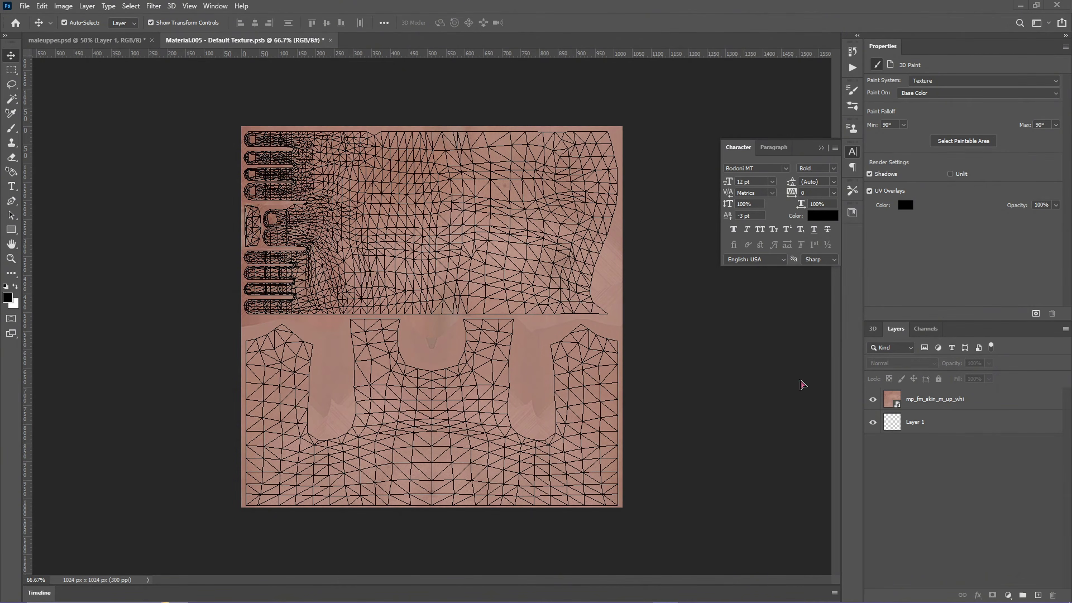
mouse_move(650, 599)
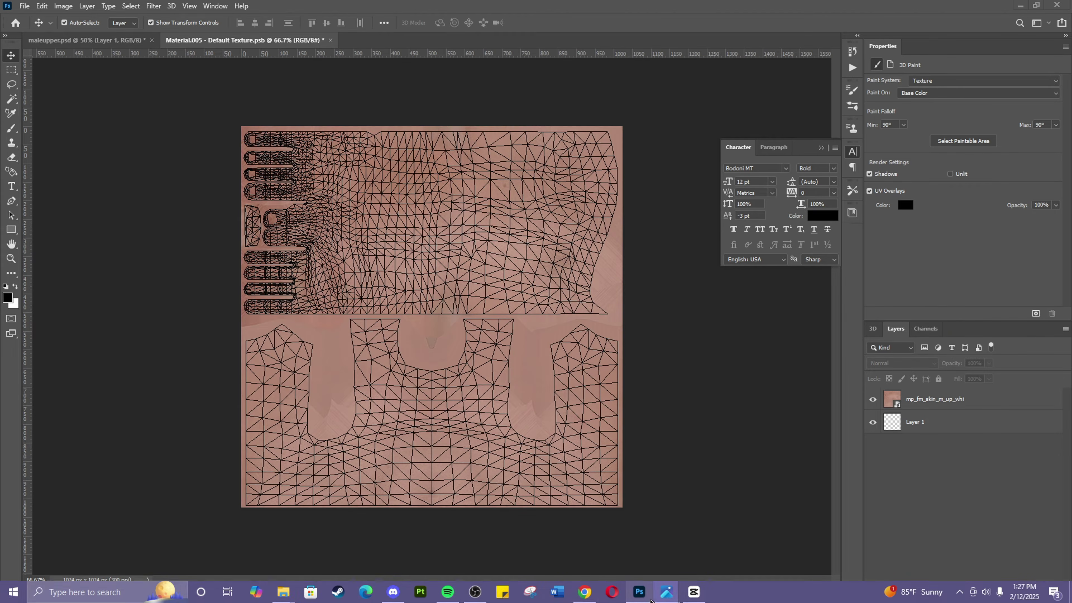
left_click(182, 591)
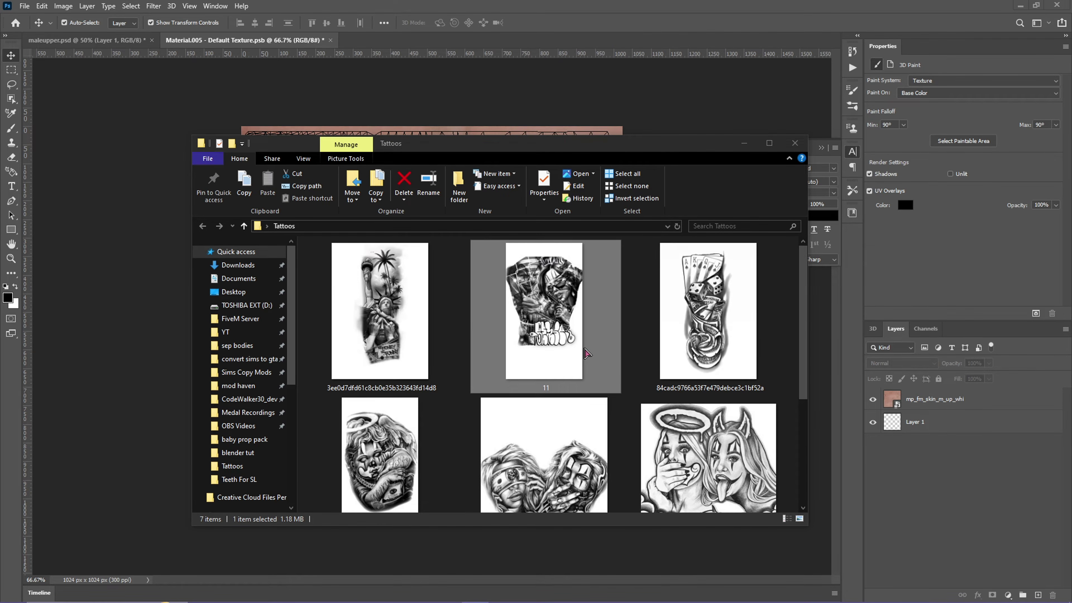
Step: Browse the Tattoos folder, preview 11.png in the photo viewer, and close the preview
scroll(587, 353, "down", 4)
scroll(587, 353, "up", 4)
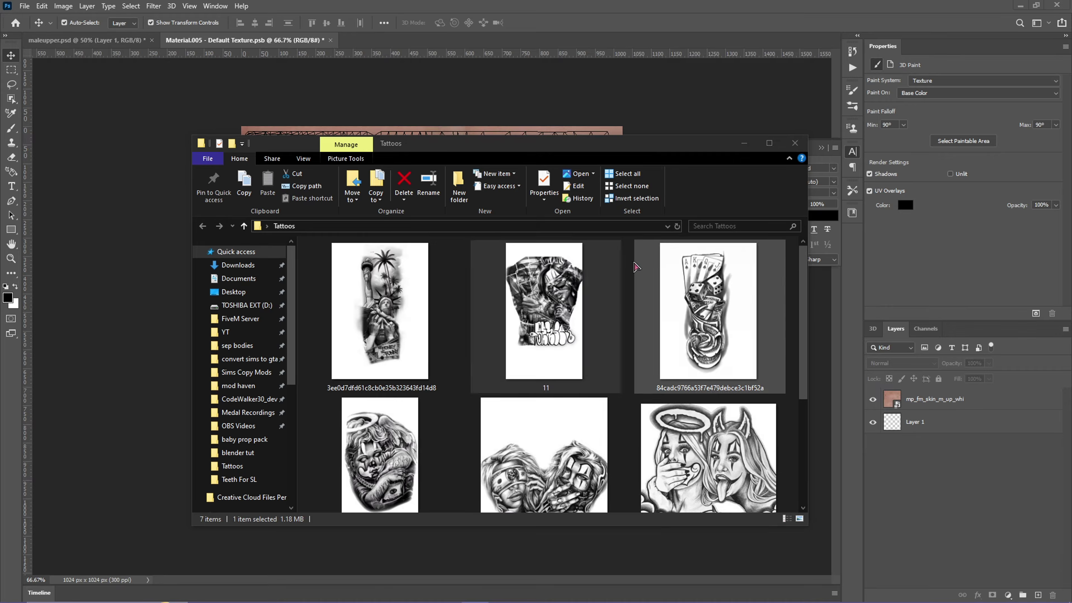
double_click(542, 307)
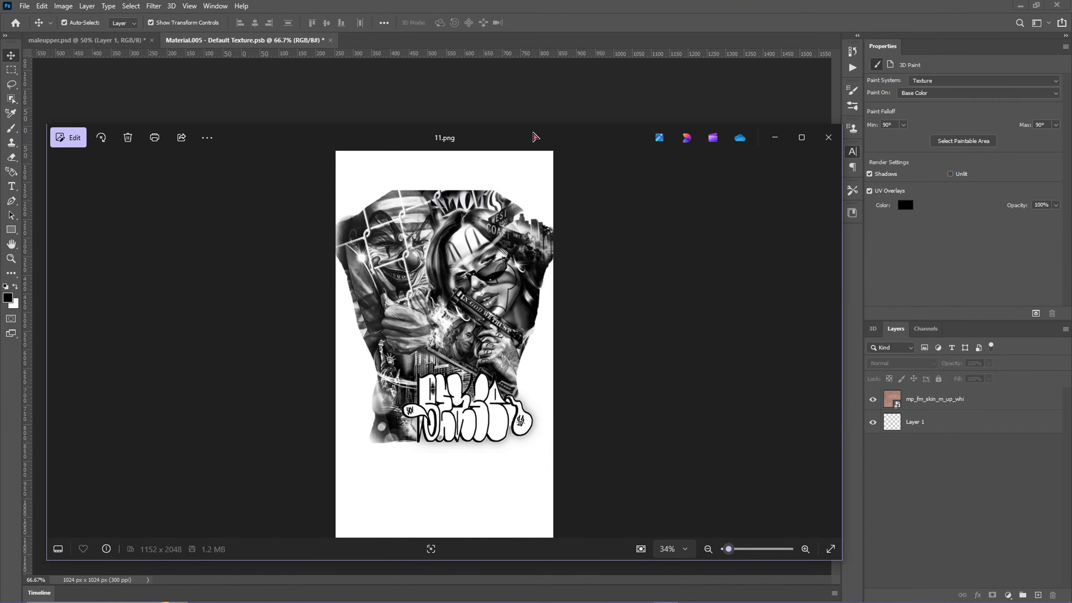
left_click_drag(535, 138, 559, 312)
left_click(857, 312)
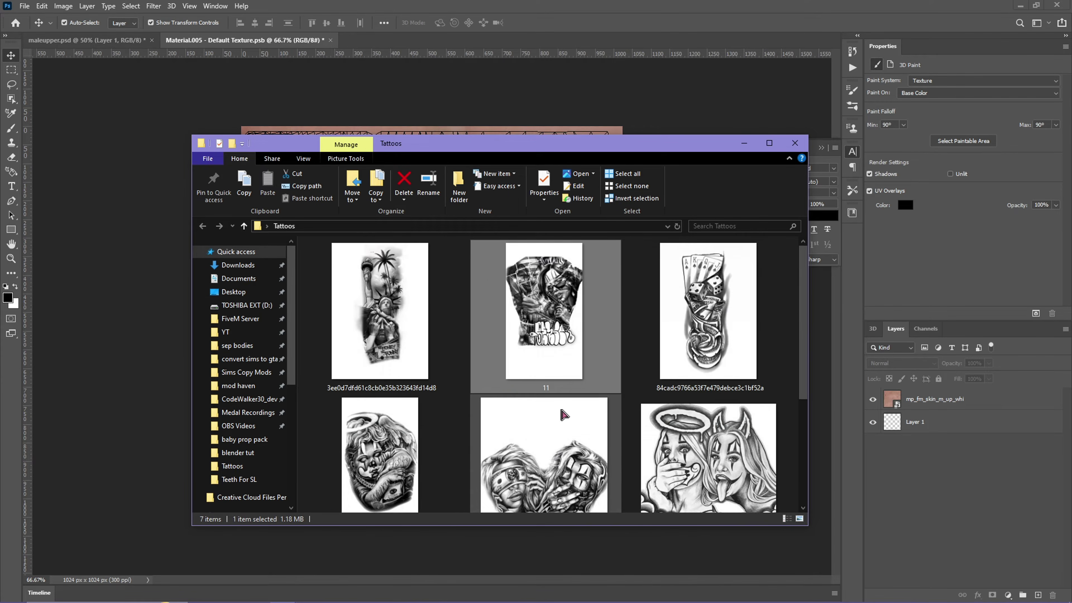
Step: Browse the tattoo designs in the Tattoos folder and open 11.png in Photoshop as a separate document
scroll(564, 415, "down", 3)
scroll(397, 367, "up", 3)
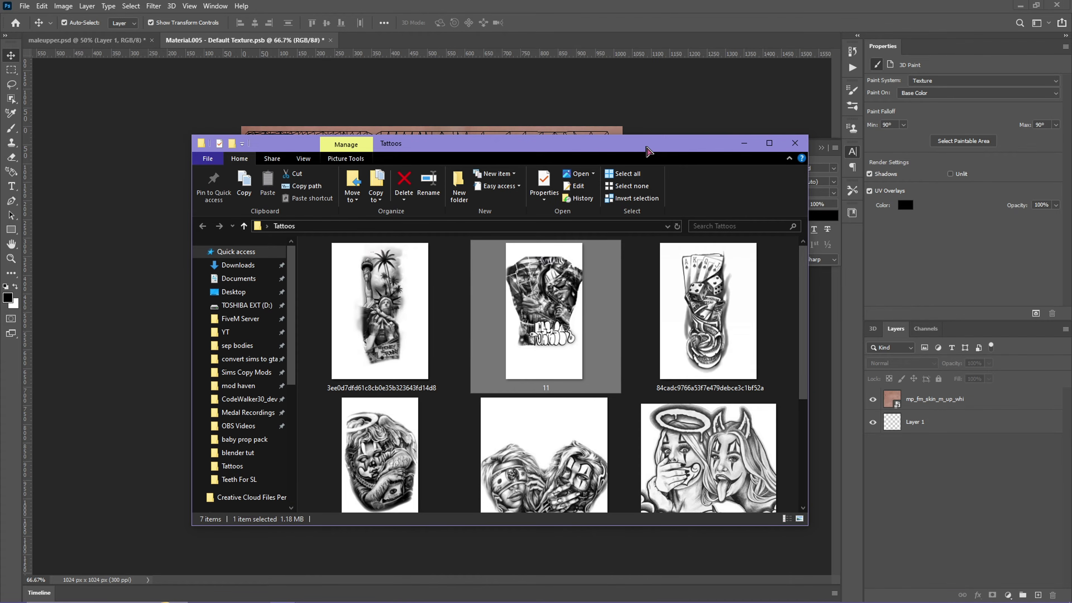
left_click_drag(648, 150, 600, 174)
scroll(545, 431, "down", 3)
scroll(545, 431, "up", 3)
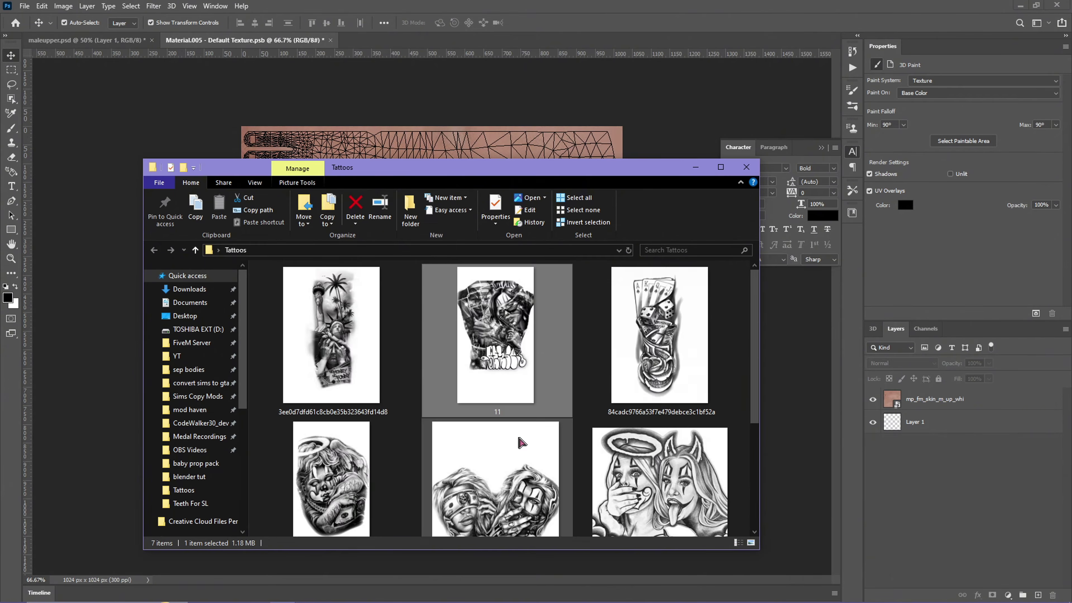
scroll(511, 423, "down", 3)
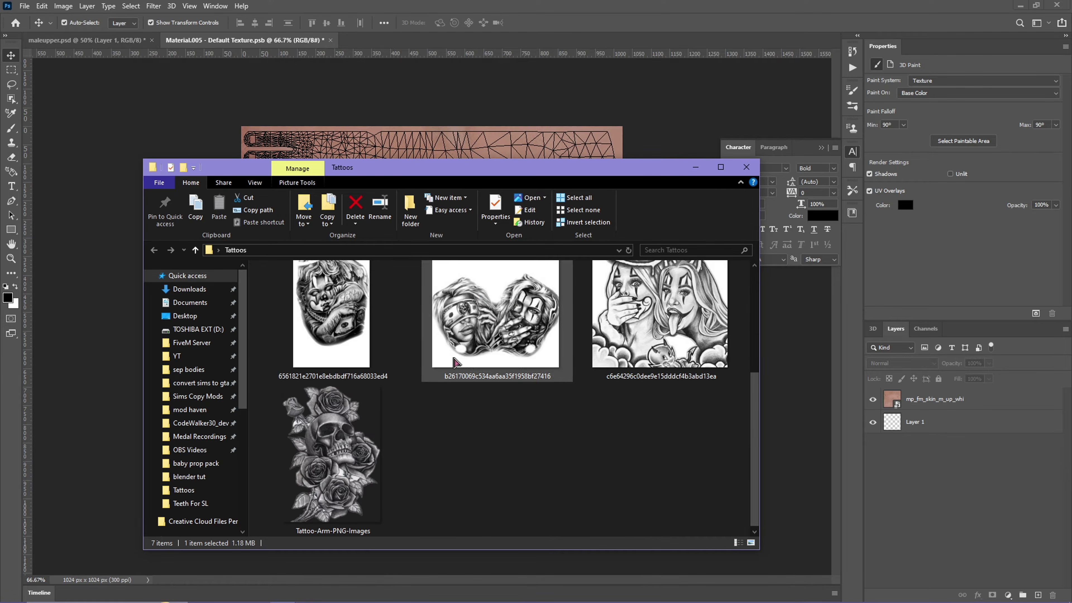
scroll(511, 442, "up", 5)
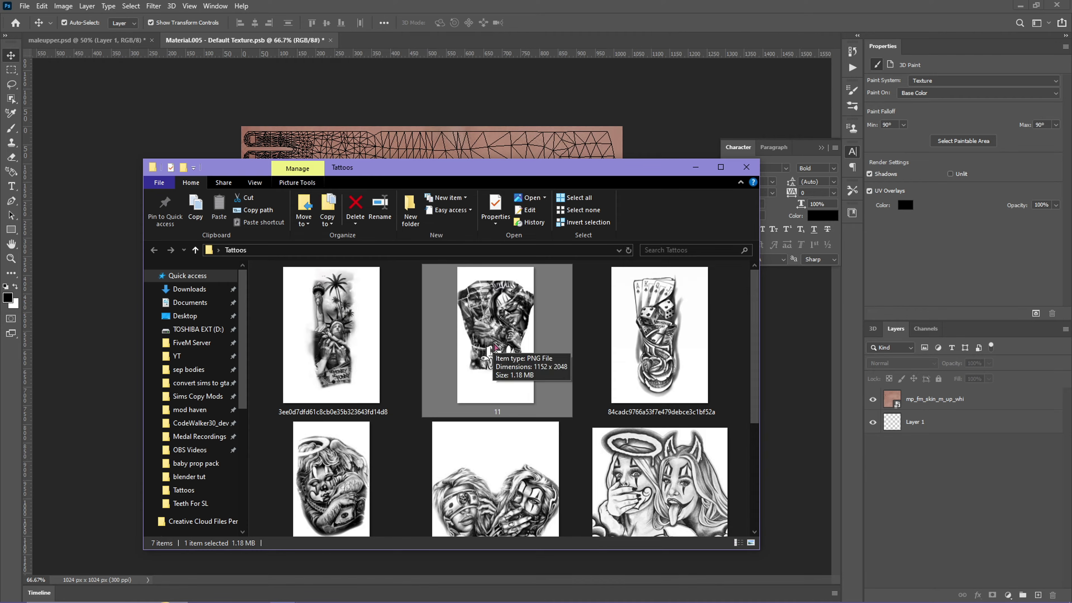
left_click_drag(495, 347, 467, 44)
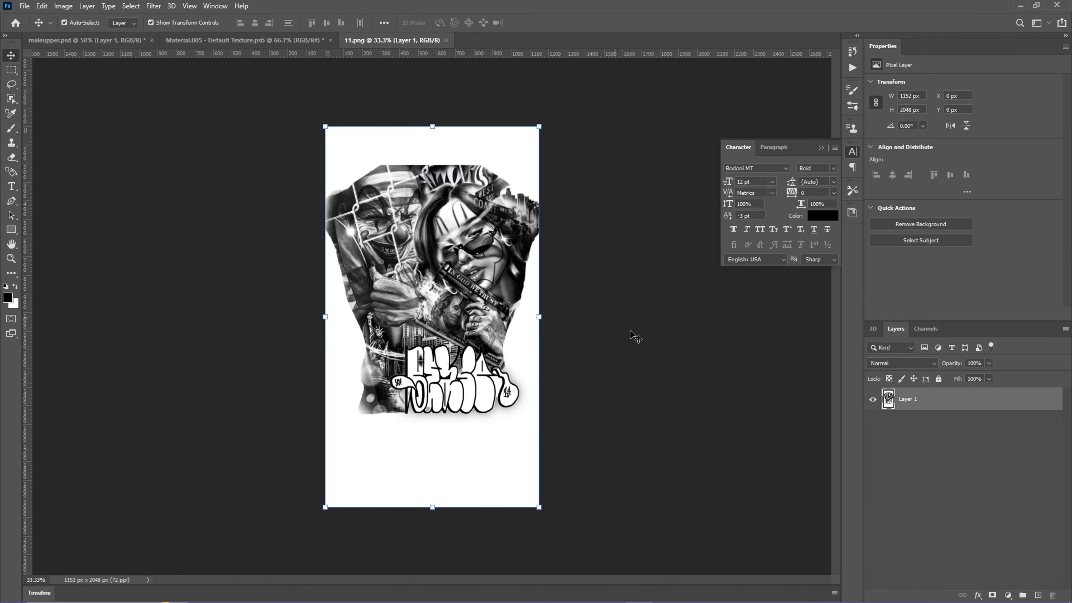
Step: Set the tattoo layer in 11.png to Multiply blending and bring a copy of it into the Default Texture document
left_click(888, 364)
left_click(894, 367)
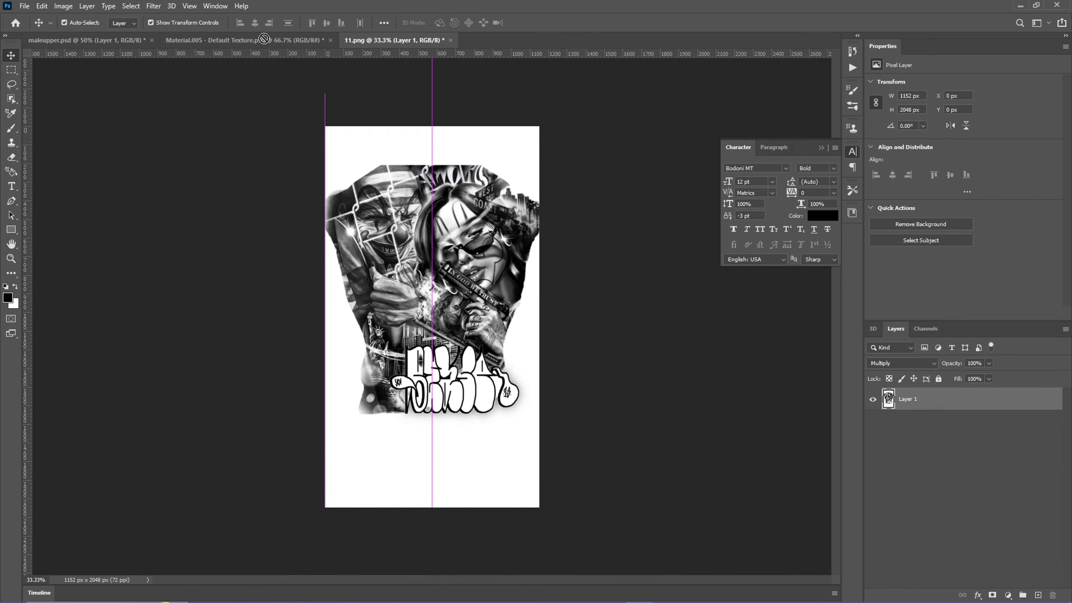
key("ctrl+shift+Tab")
key("ctrl+v")
left_click_drag(486, 280, 611, 347)
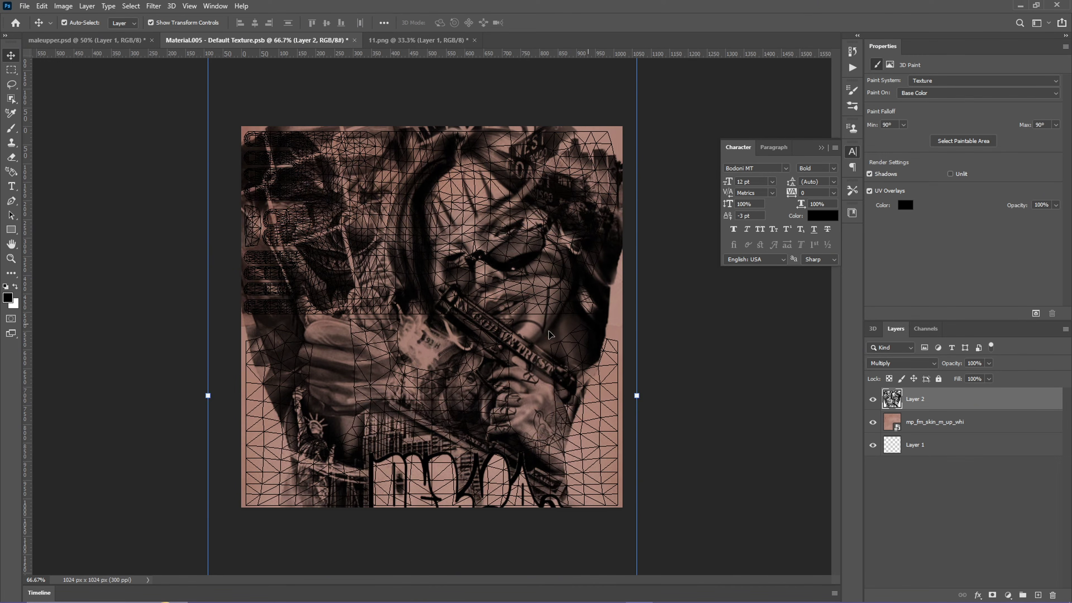
Step: Scale the Multiply tattoo layer to 41.47% and move it over the centre of the UV texture
left_click_drag(566, 159, 543, 304)
left_click_drag(613, 160, 474, 403)
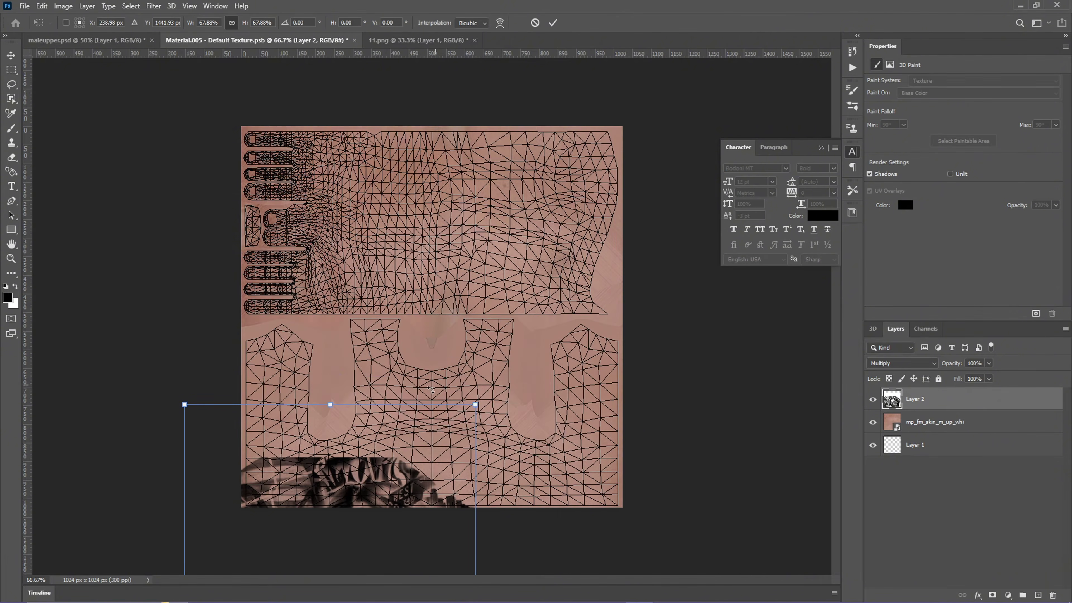
left_click_drag(393, 461, 494, 163)
left_click_drag(579, 103, 489, 135)
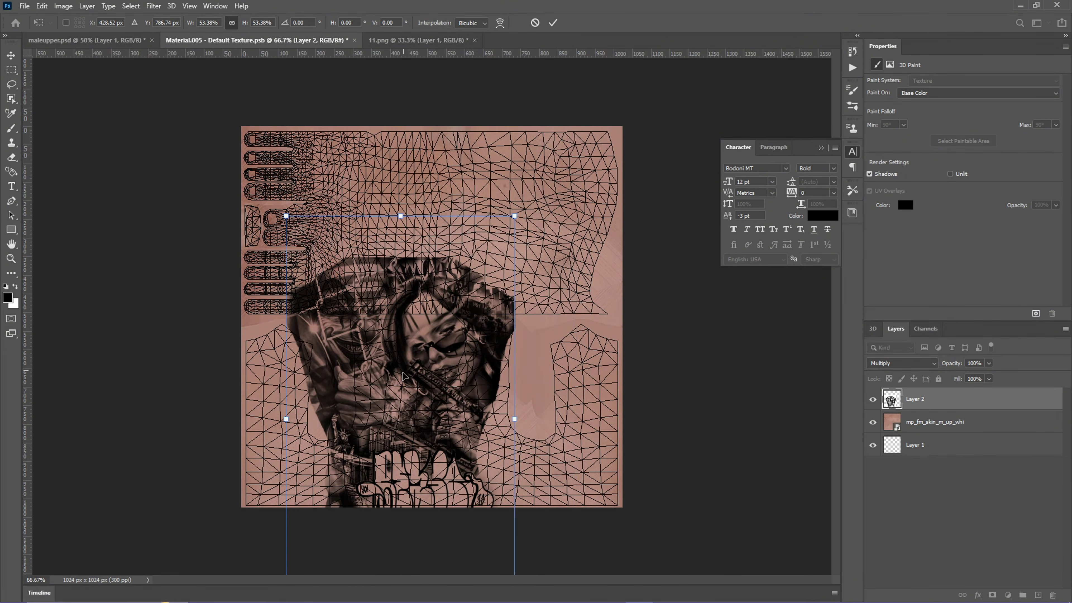
left_click_drag(378, 182, 395, 265)
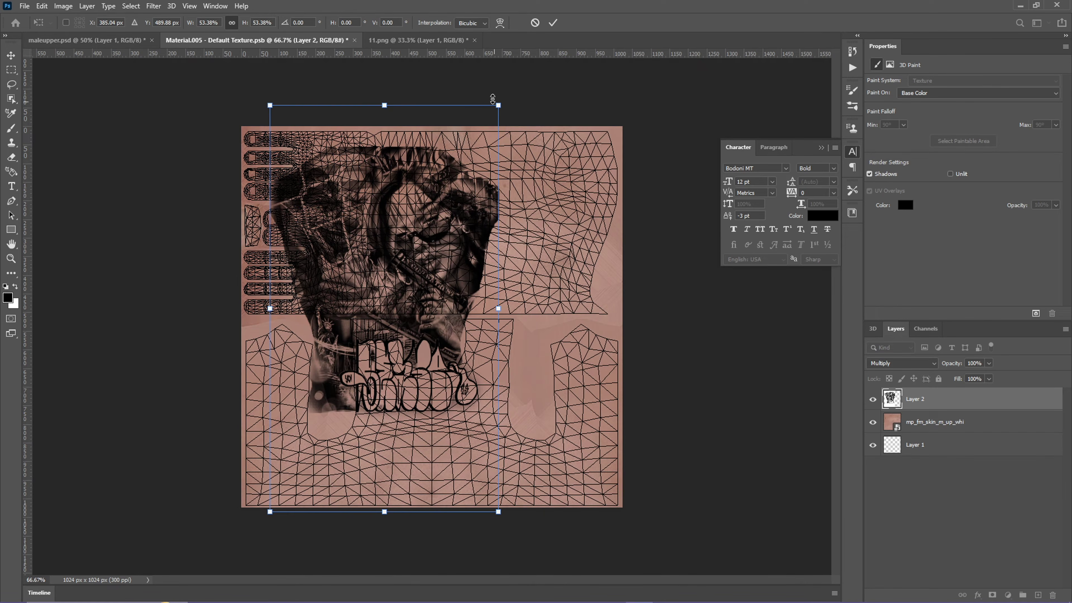
left_click_drag(499, 105, 447, 197)
left_click_drag(393, 313, 466, 243)
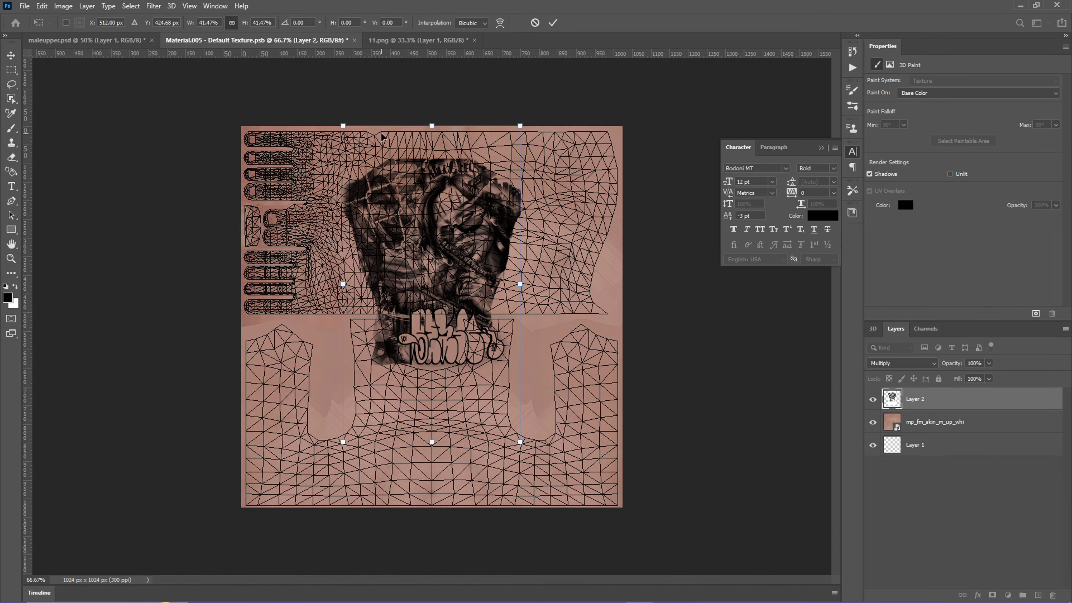
left_click_drag(451, 155, 436, 198)
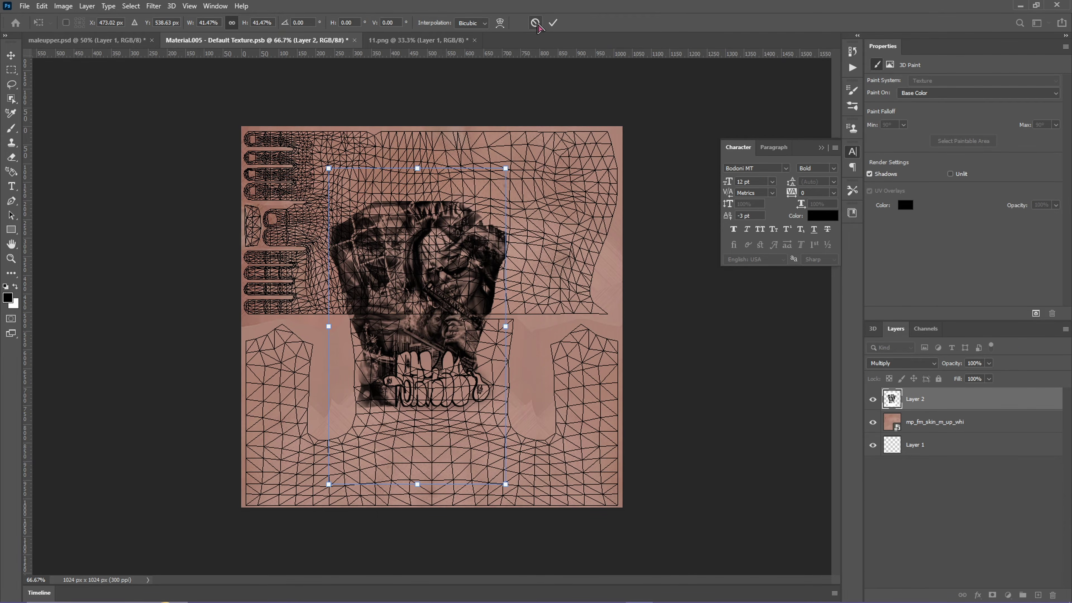
Step: Delete the Multiply tattoo layer from the Default Texture document
left_click(418, 40)
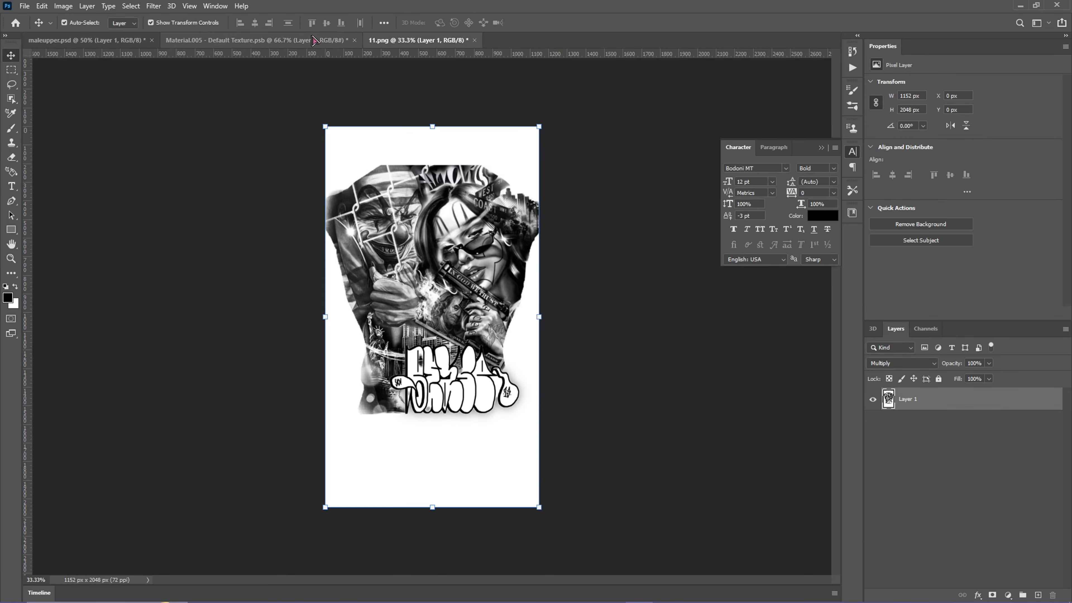
left_click(314, 41)
key("Delete")
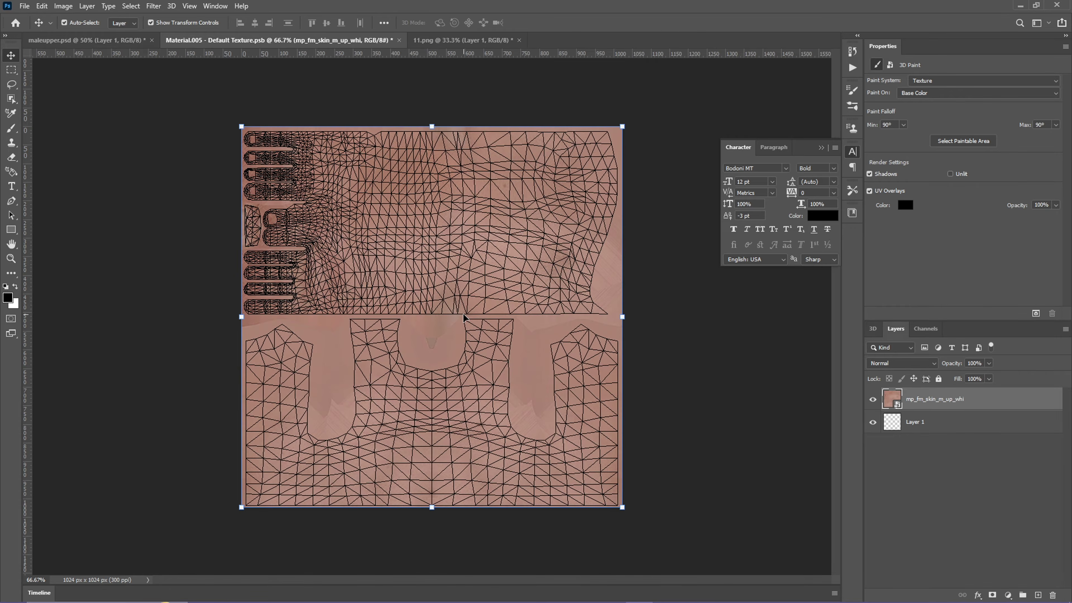
Step: Return to the 11.png document, select its entire canvas, and copy the tattoo artwork
left_click(472, 40)
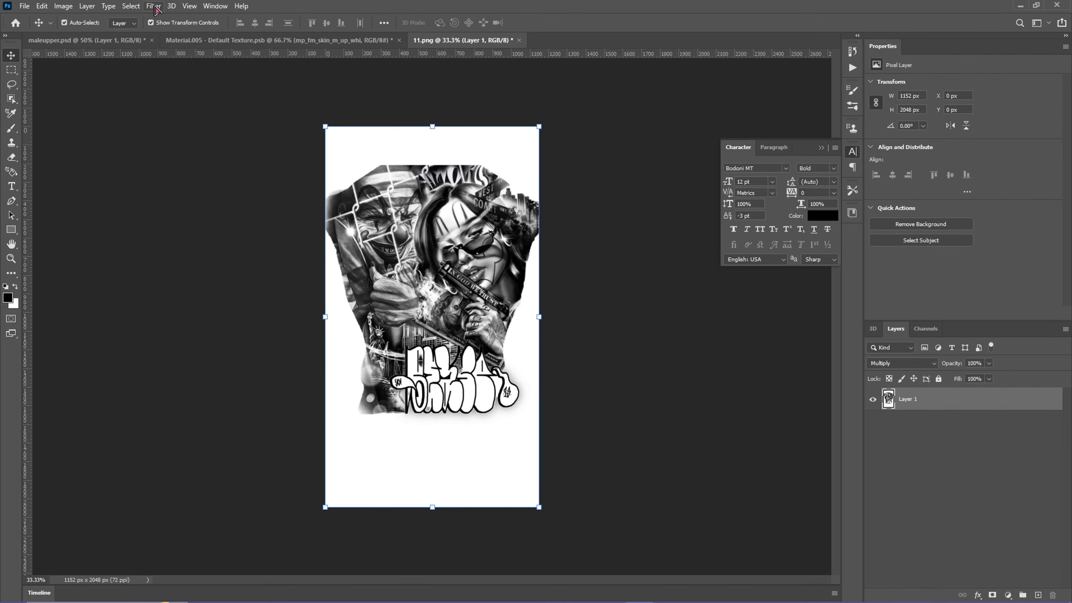
left_click(131, 6)
left_click(142, 18)
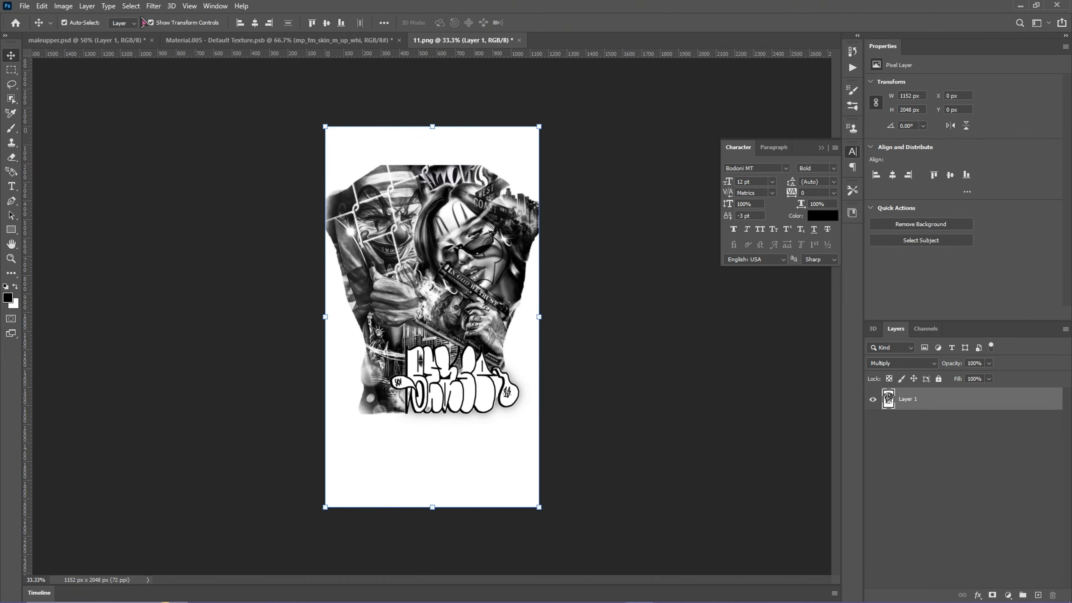
left_click(340, 162)
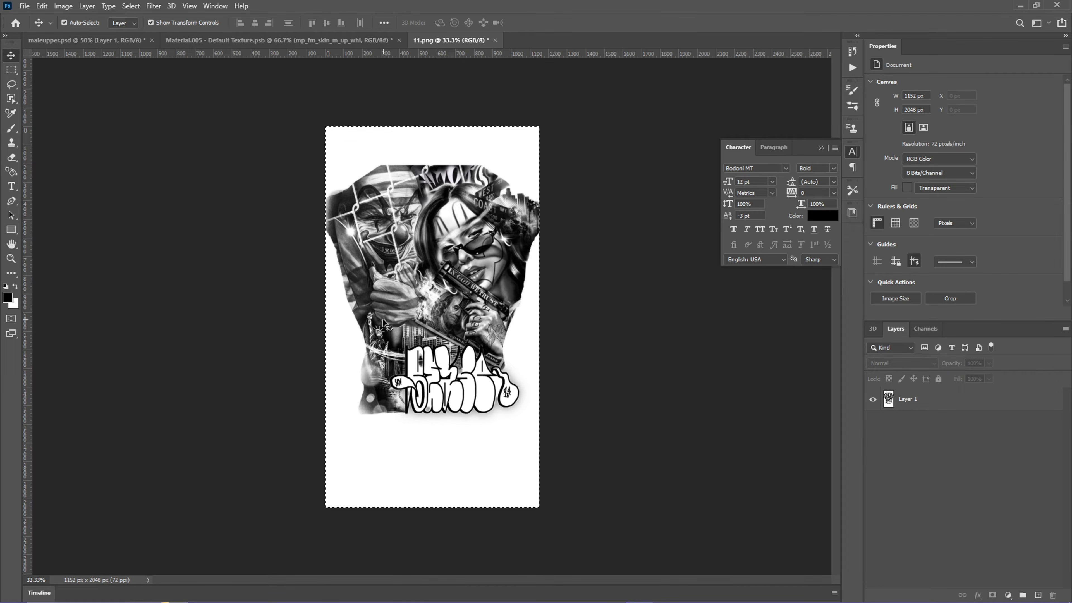
left_click(415, 268)
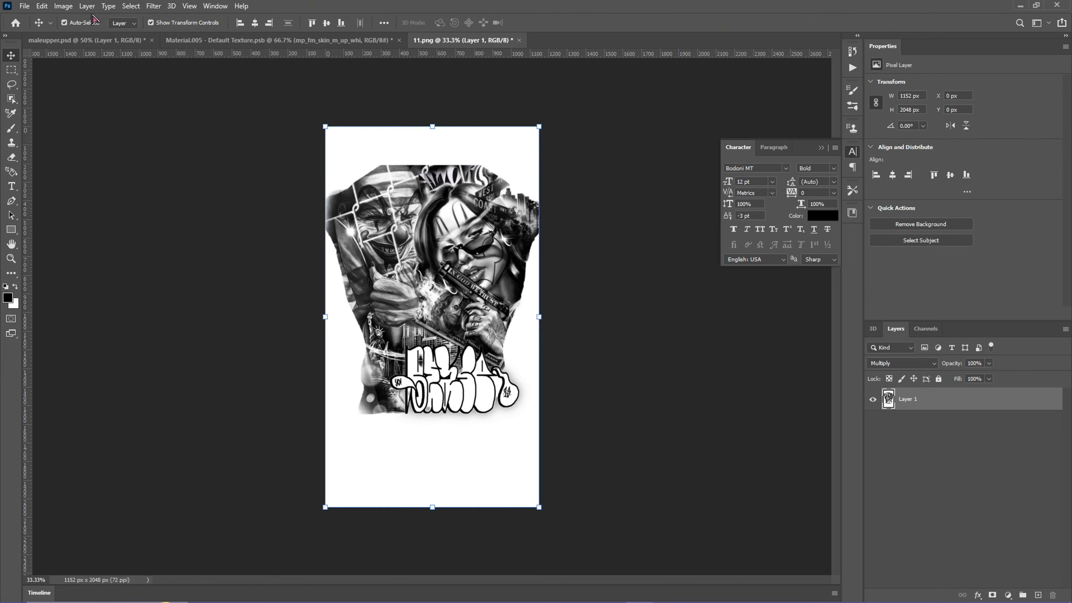
left_click(42, 6)
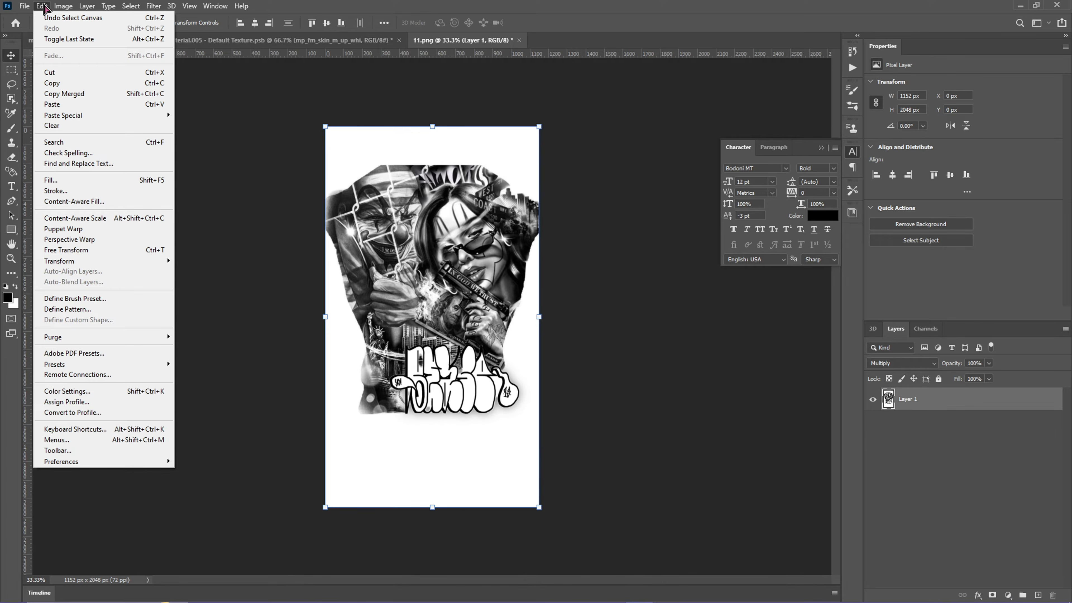
left_click(53, 84)
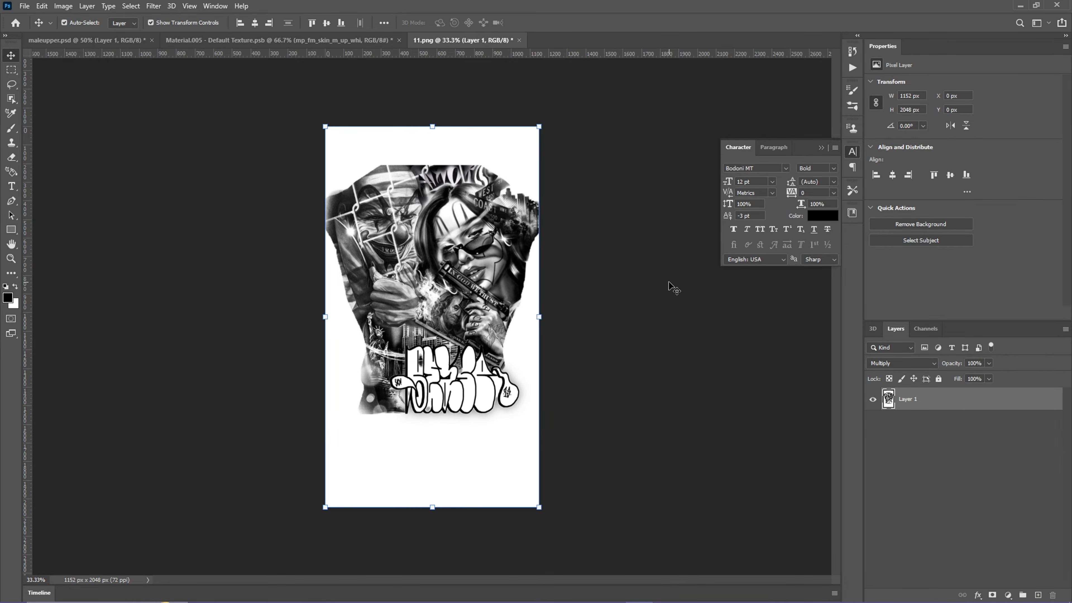
Step: Add a new empty layer above the tattoo in 11.png and delete the original Layer 1
left_click(1038, 595)
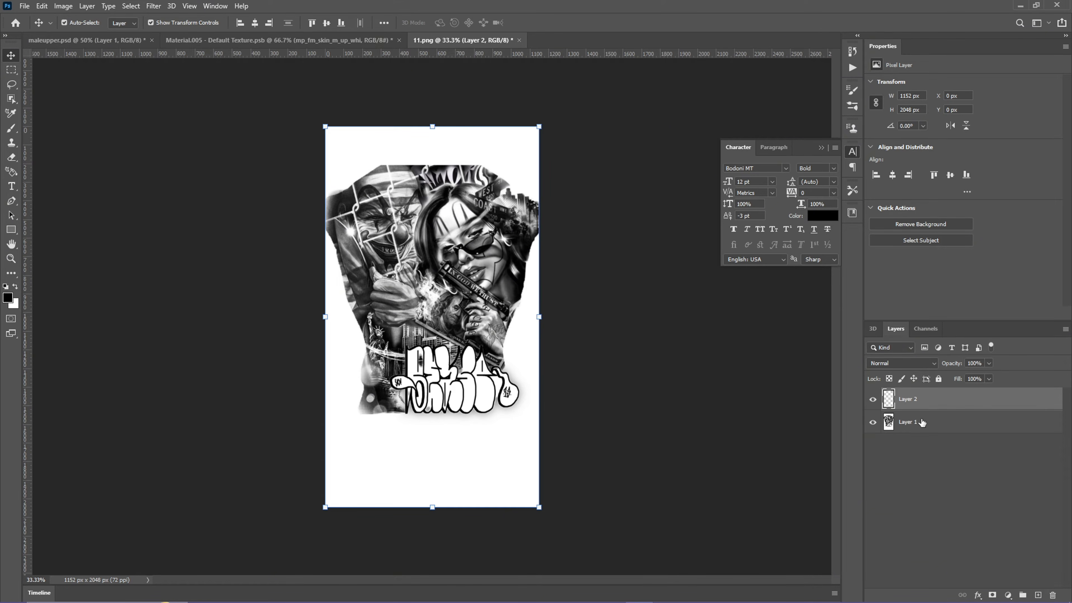
left_click(936, 427)
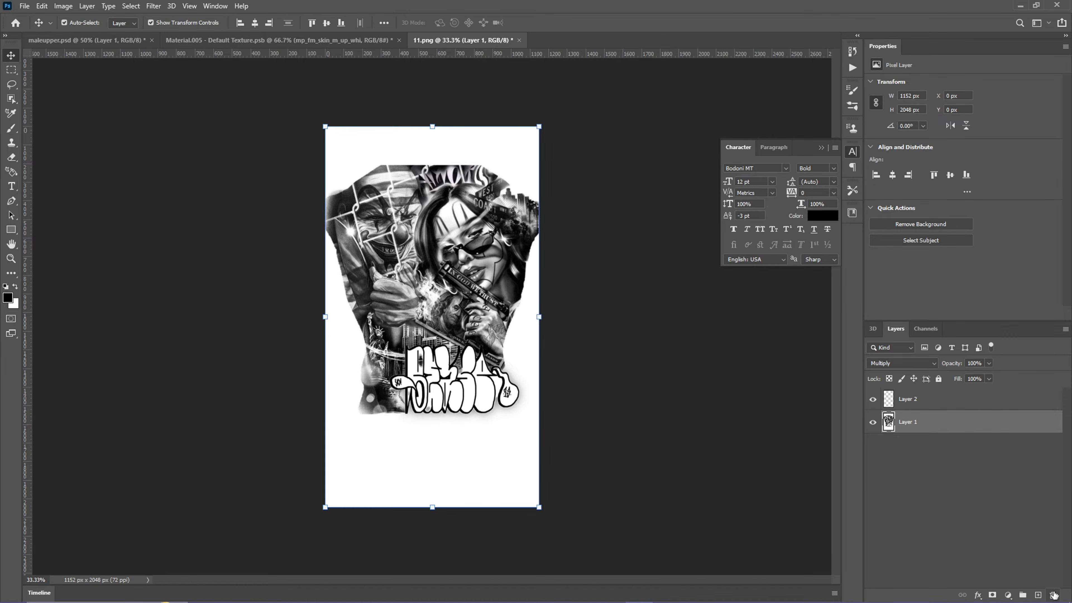
left_click(1052, 595)
left_click(484, 227)
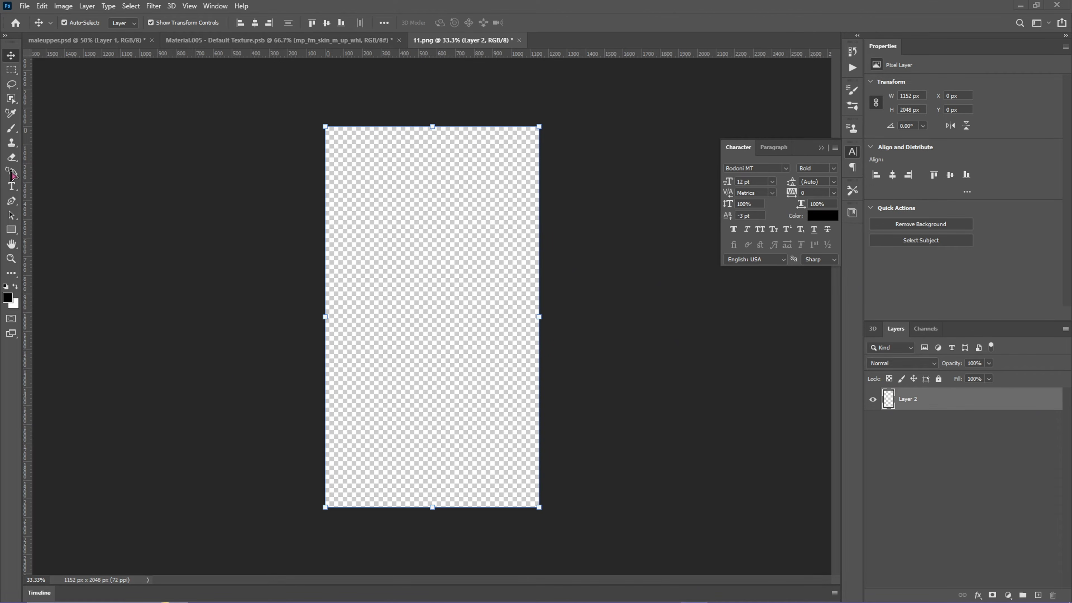
Step: Fill the empty Layer 2 with black (000000) using the Paint Bucket tool and add a layer mask to it
left_click(15, 278)
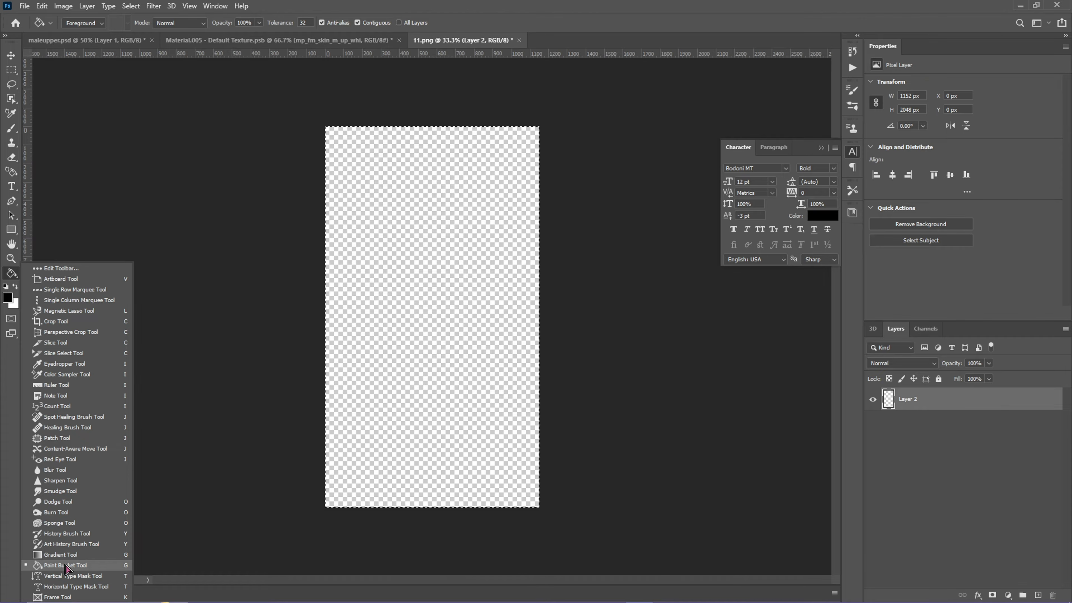
left_click(124, 571)
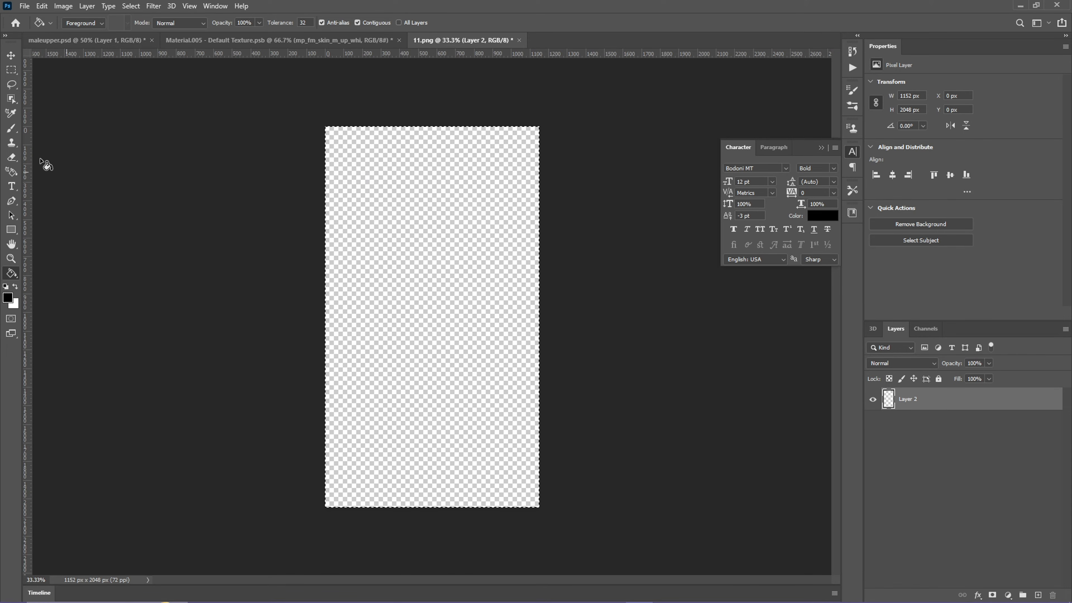
left_click(8, 298)
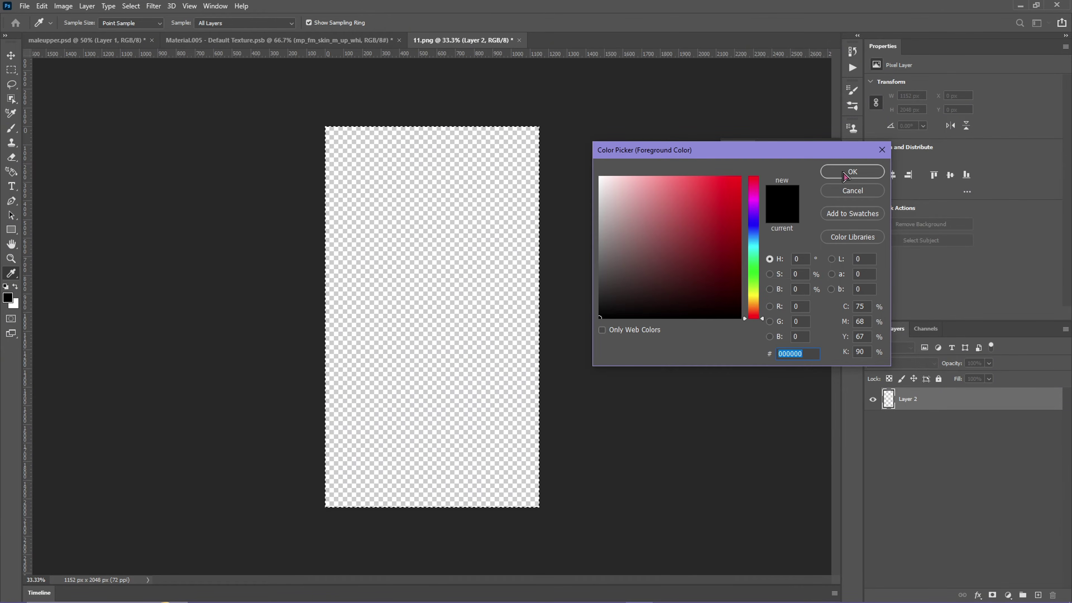
left_click(852, 171)
left_click(379, 216)
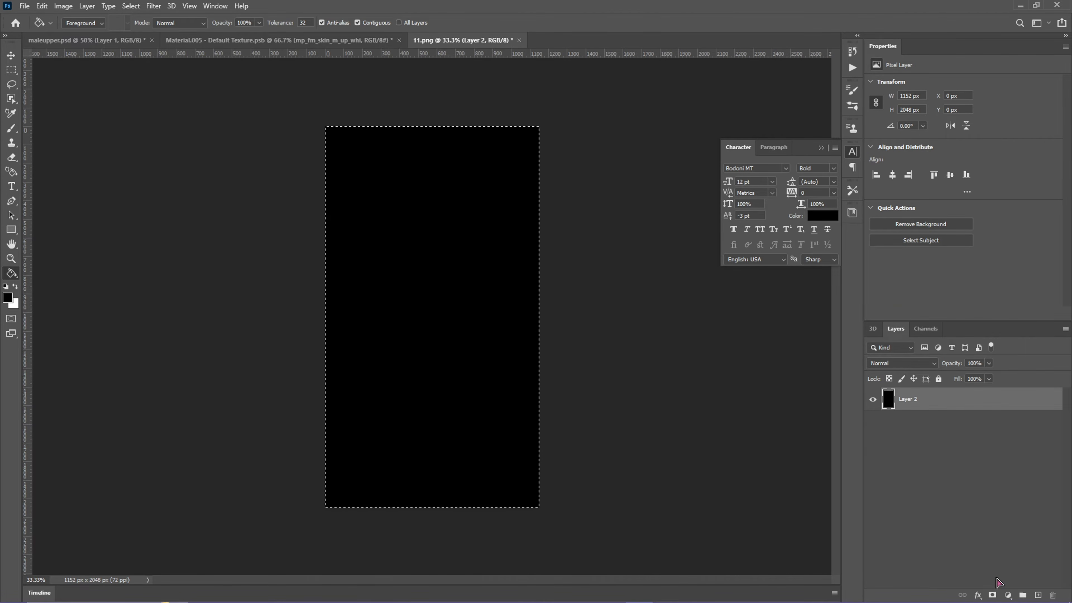
left_click(993, 595)
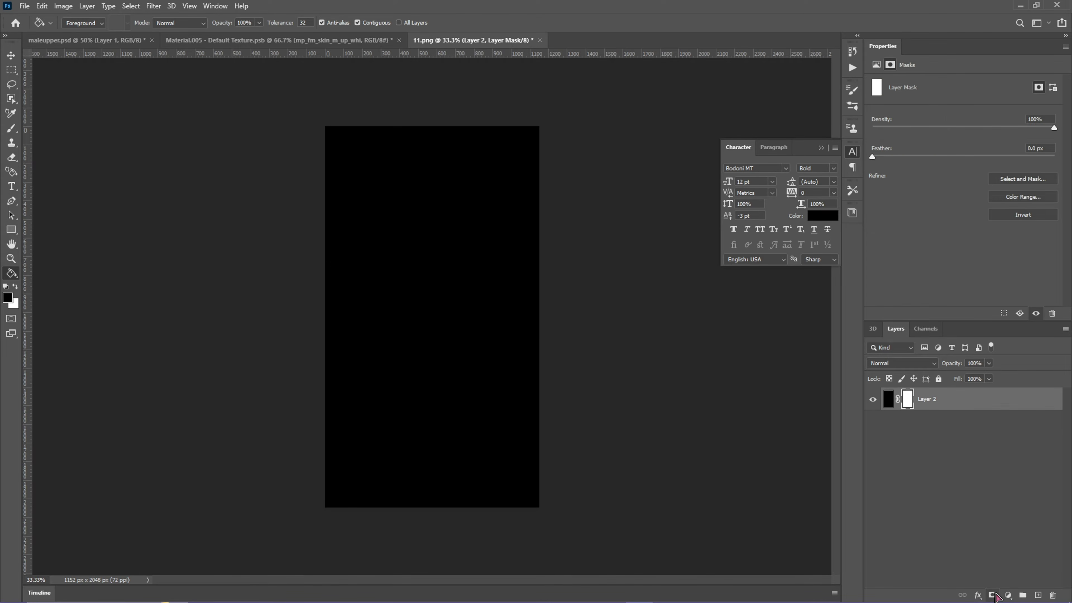
Step: Paste the copied tattoo artwork into Layer 2's mask, invert the mask, and deselect the canvas
left_click(908, 402, "alt")
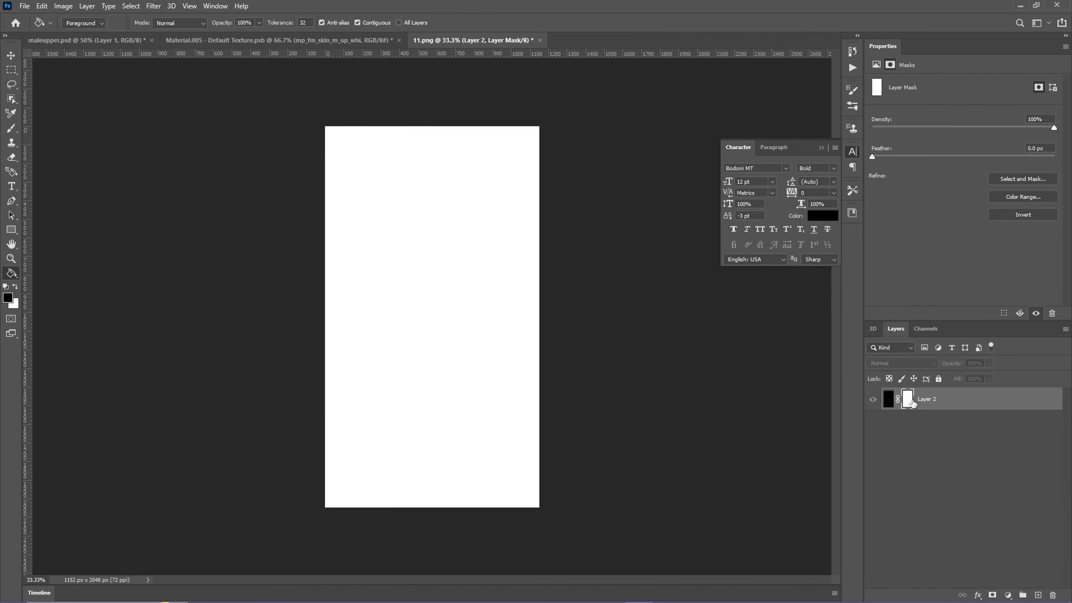
left_click(42, 6)
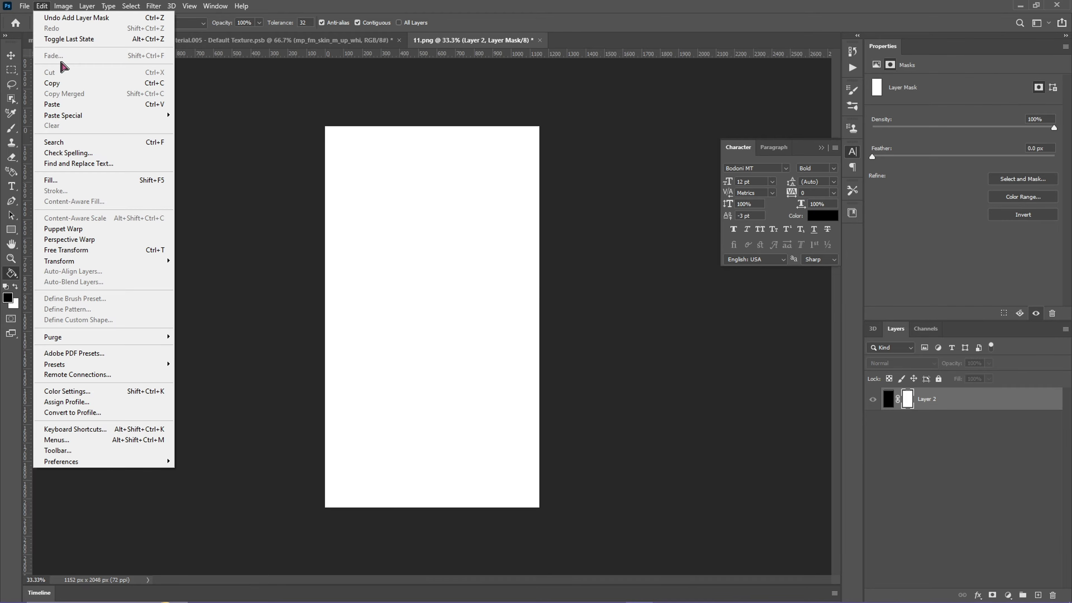
left_click(64, 106)
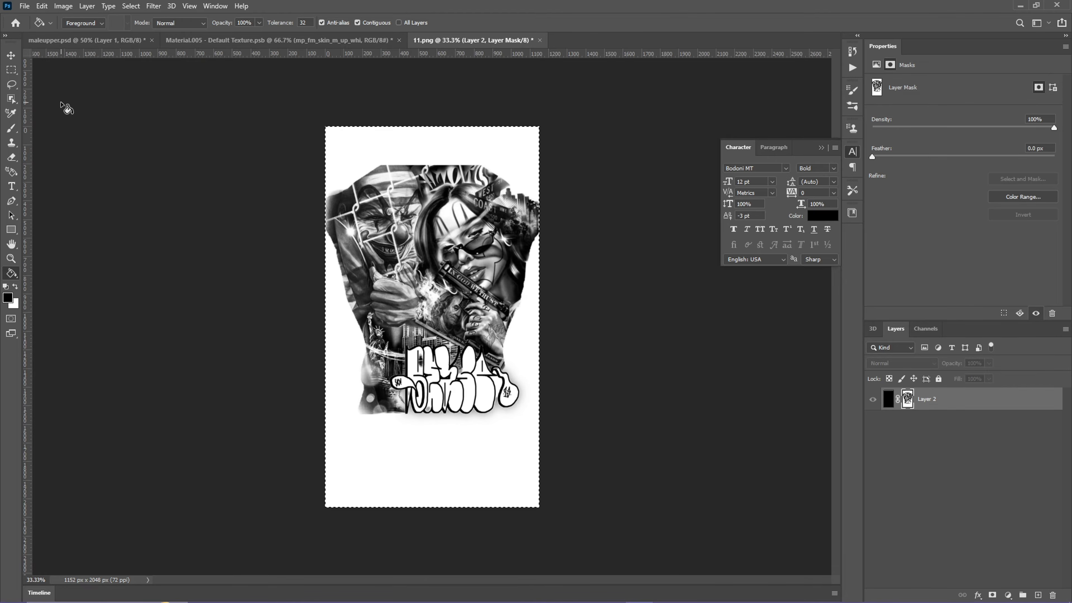
left_click(64, 6)
mouse_move(97, 35)
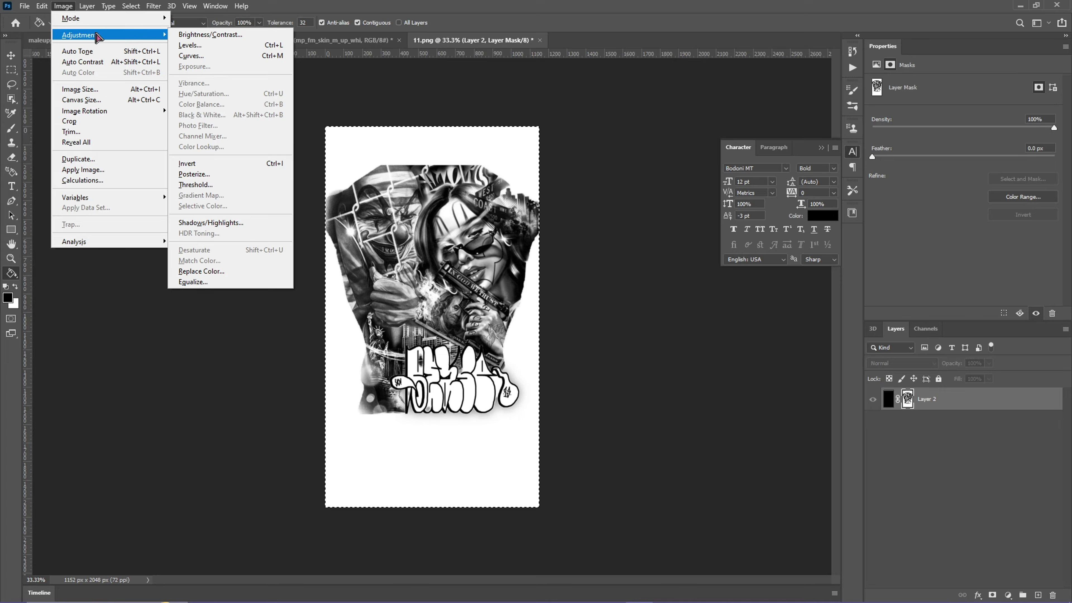
left_click(214, 168)
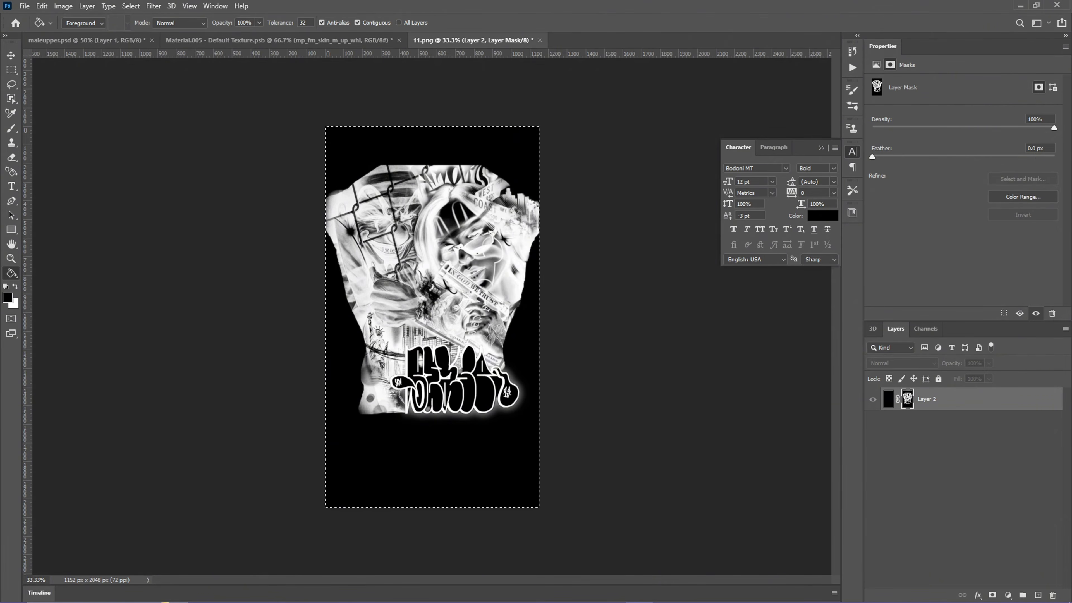
key("ctrl+d")
Step: Remove the layer mask from Layer 2 by applying it to the black layer
left_click(888, 405, "ctrl")
left_click(890, 400)
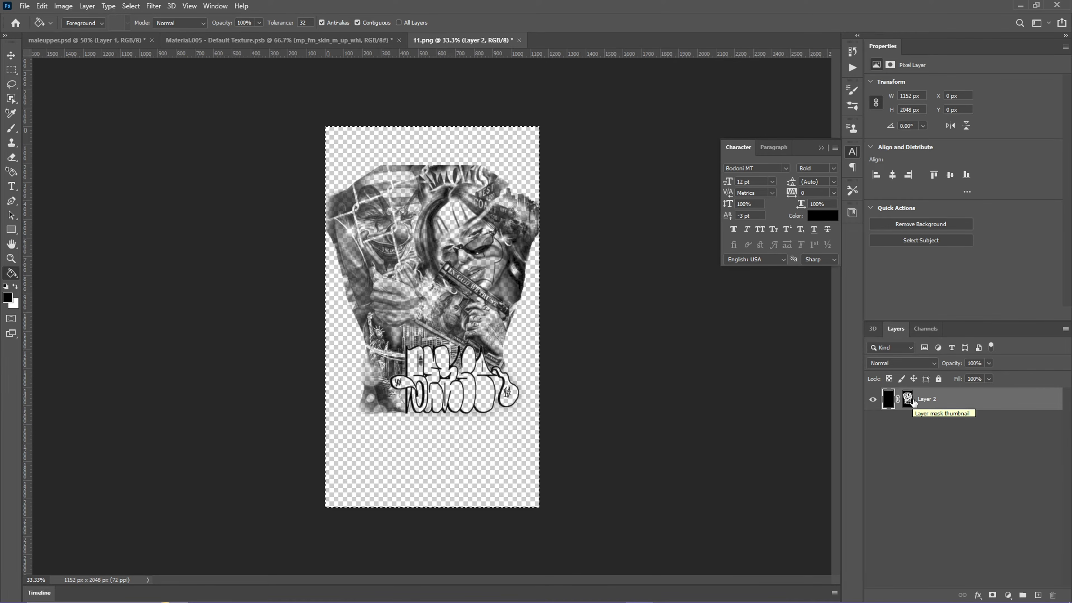
left_click(908, 400)
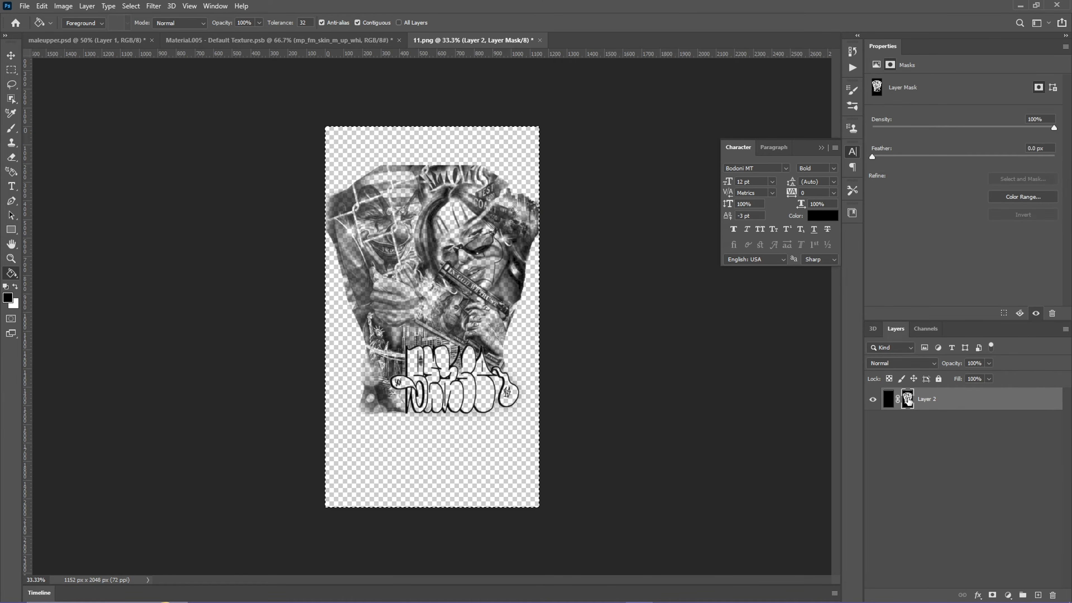
left_click(1053, 595)
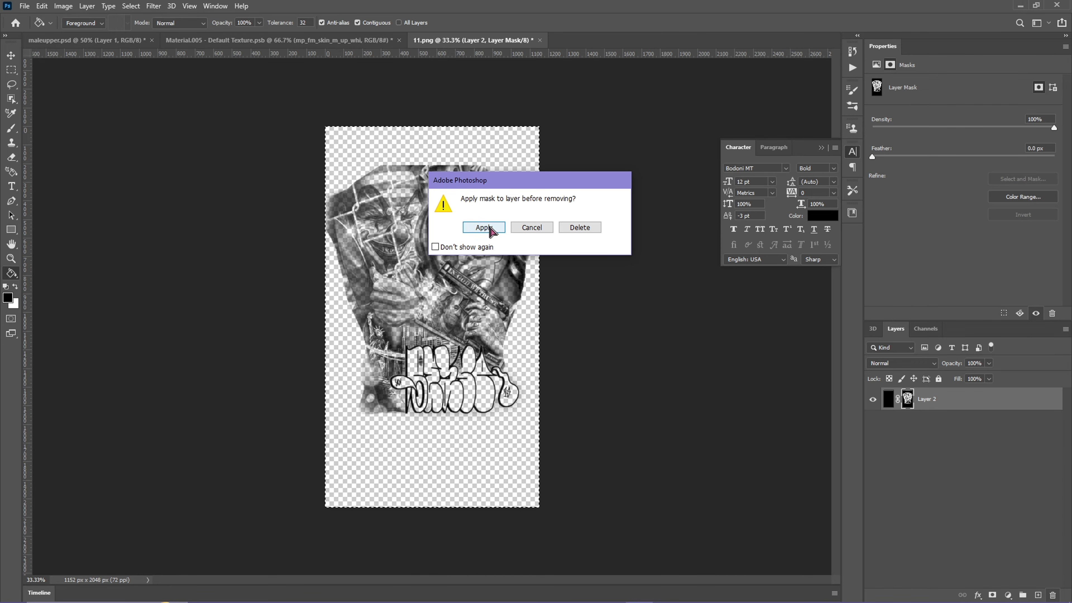
left_click(471, 229)
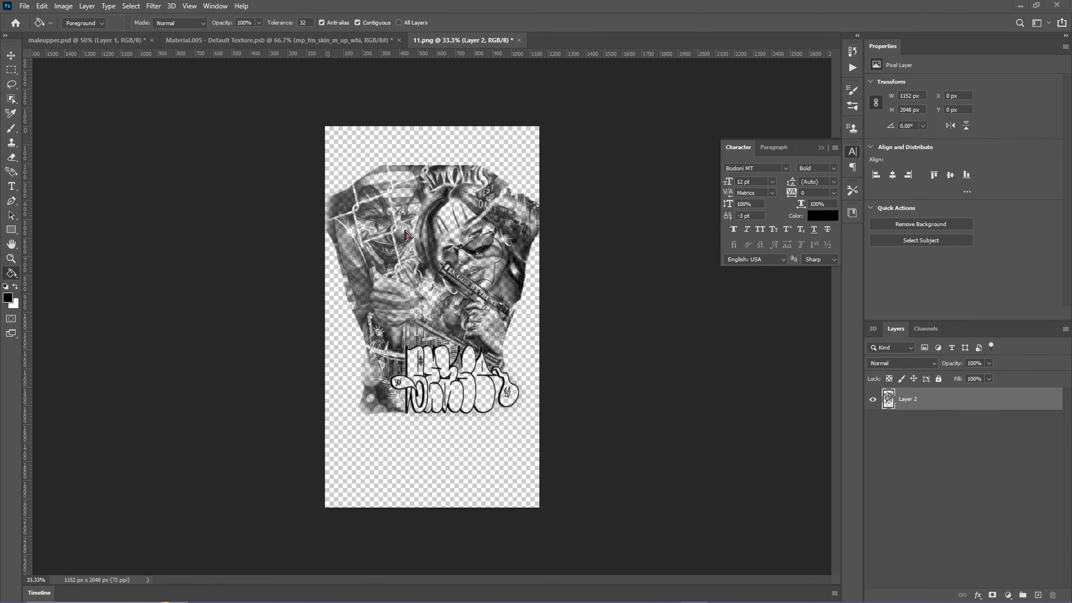
Step: Select the entire 11.png canvas and move its tattoo artwork into the Material.005 - Default Texture document
key("ctrl+a")
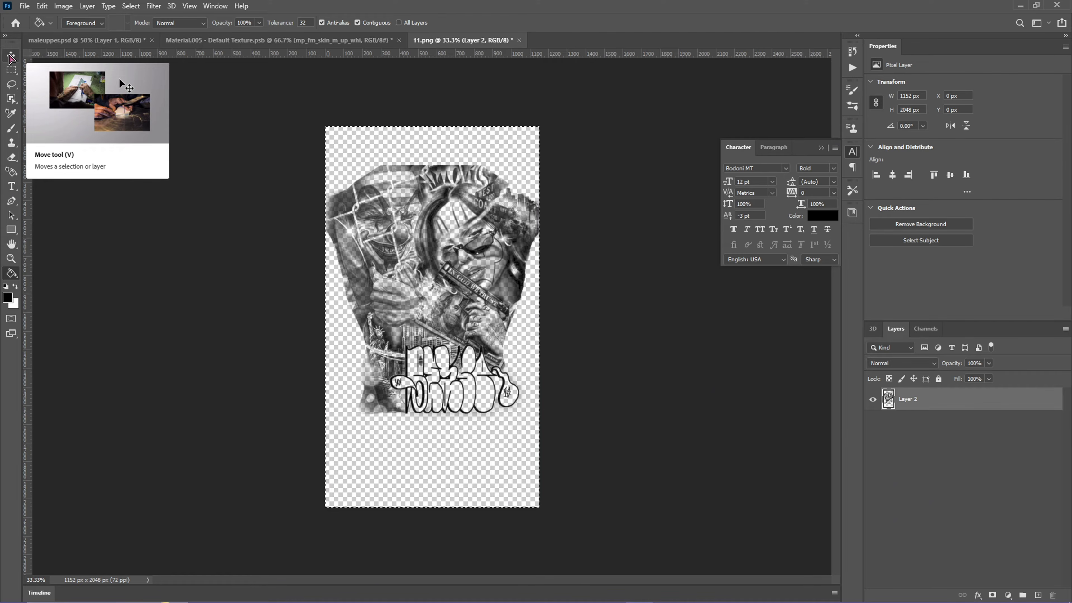
left_click(13, 58)
left_click_drag(418, 255, 204, 236)
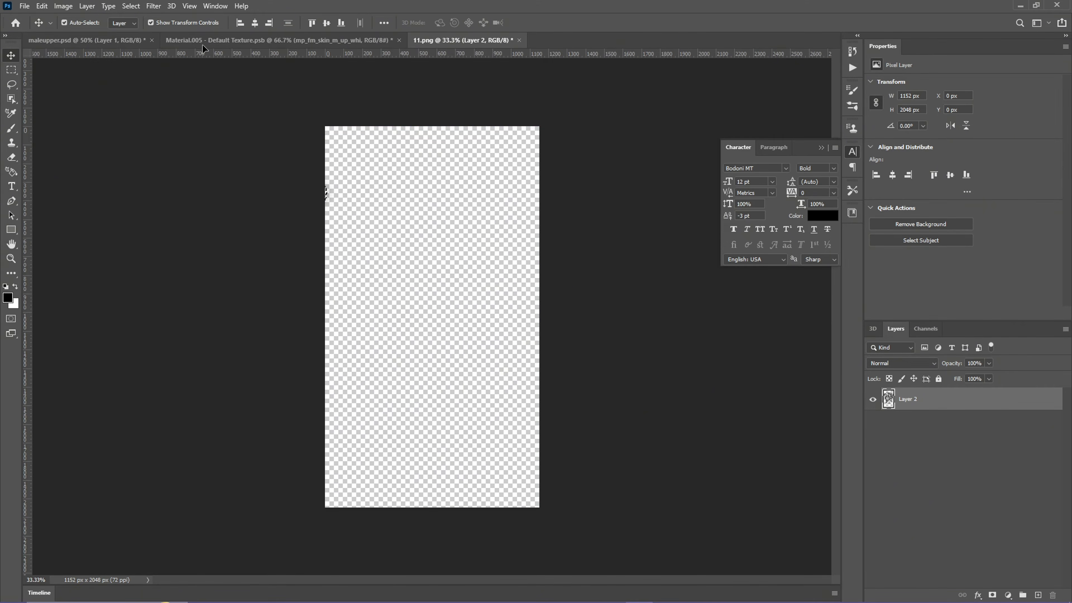
left_click_drag(122, 38, 419, 282)
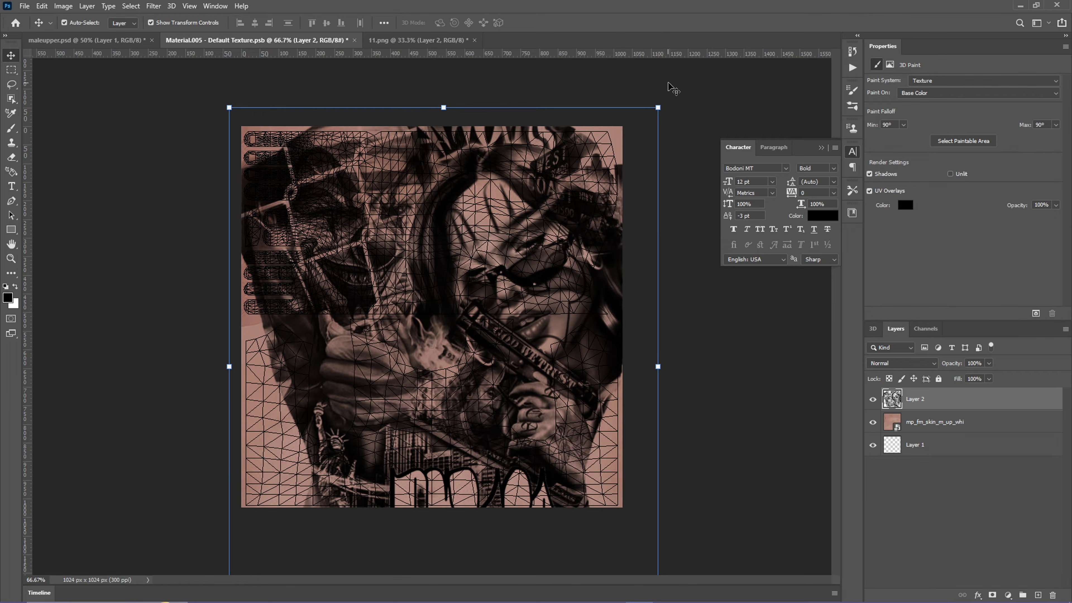
Step: Shrink the tattoo proportionally and place it on the back section at the bottom centre of the UV map
left_click_drag(657, 107, 484, 319)
left_click_drag(384, 428, 456, 291)
left_click_drag(557, 173, 475, 270)
left_click_drag(443, 334, 473, 366)
left_click_drag(510, 307, 451, 371)
left_click_drag(422, 424, 468, 422)
key("Return")
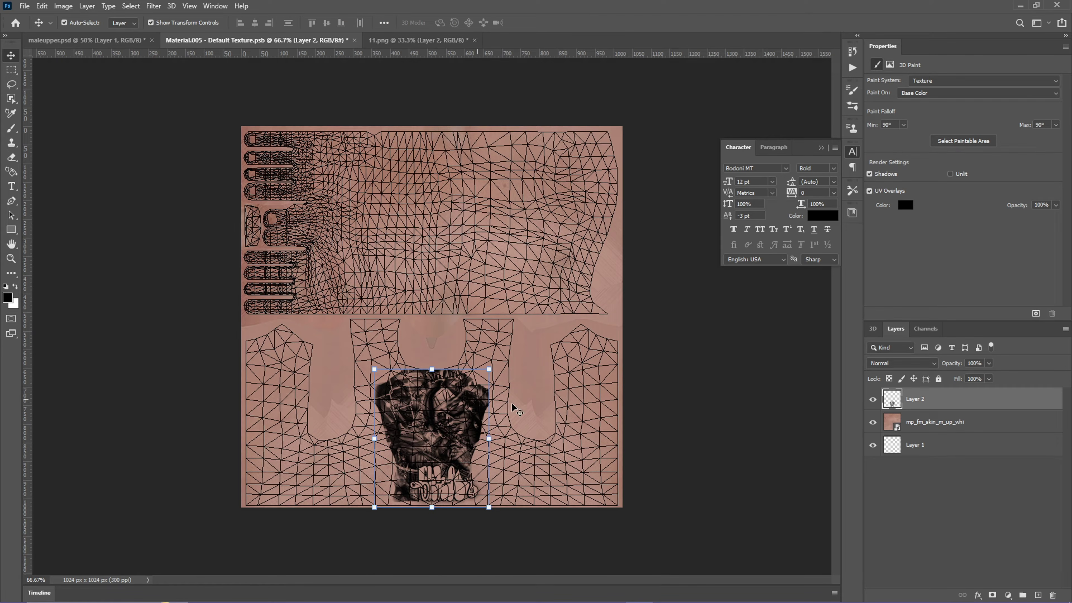
left_click(777, 437)
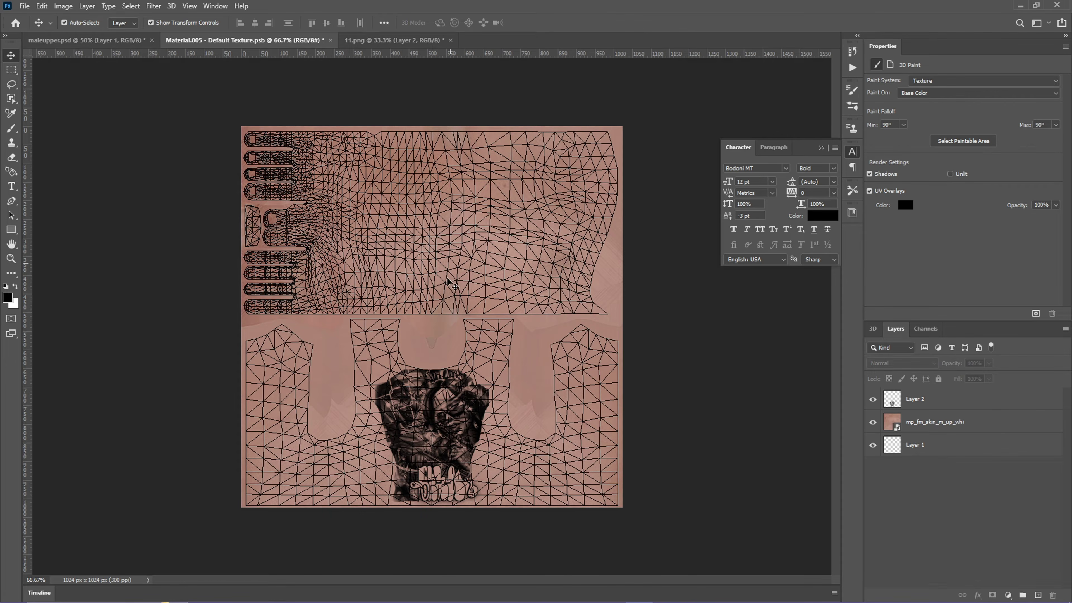
Step: Inspect the tattoo on the 3D upper body in maleupper.psd with the Default camera view
key("ctrl+shift+Tab")
left_click_drag(458, 330, 611, 318)
left_click(971, 80)
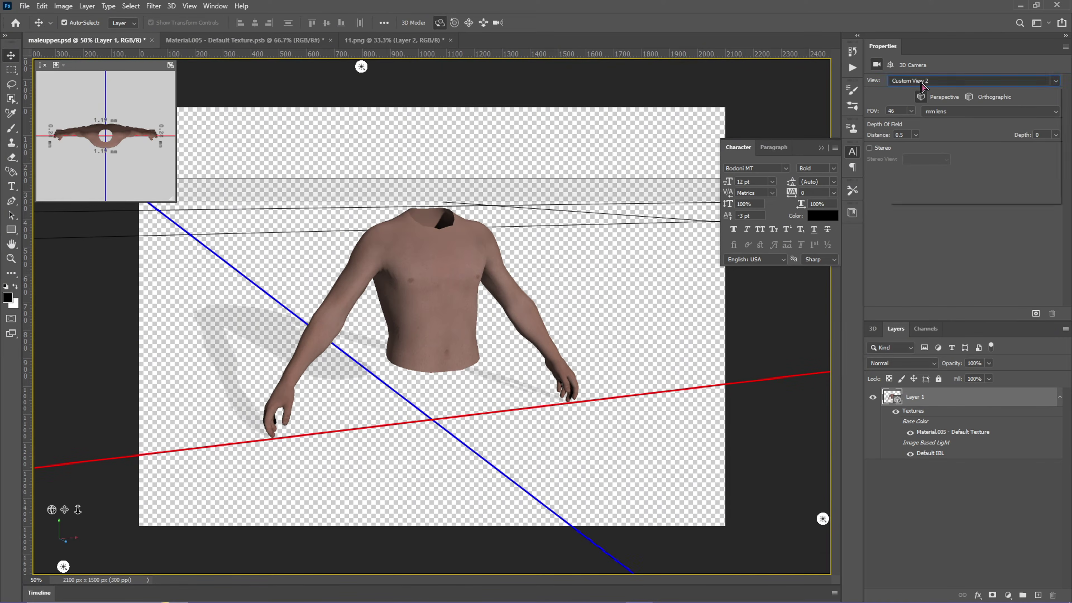
left_click(908, 89)
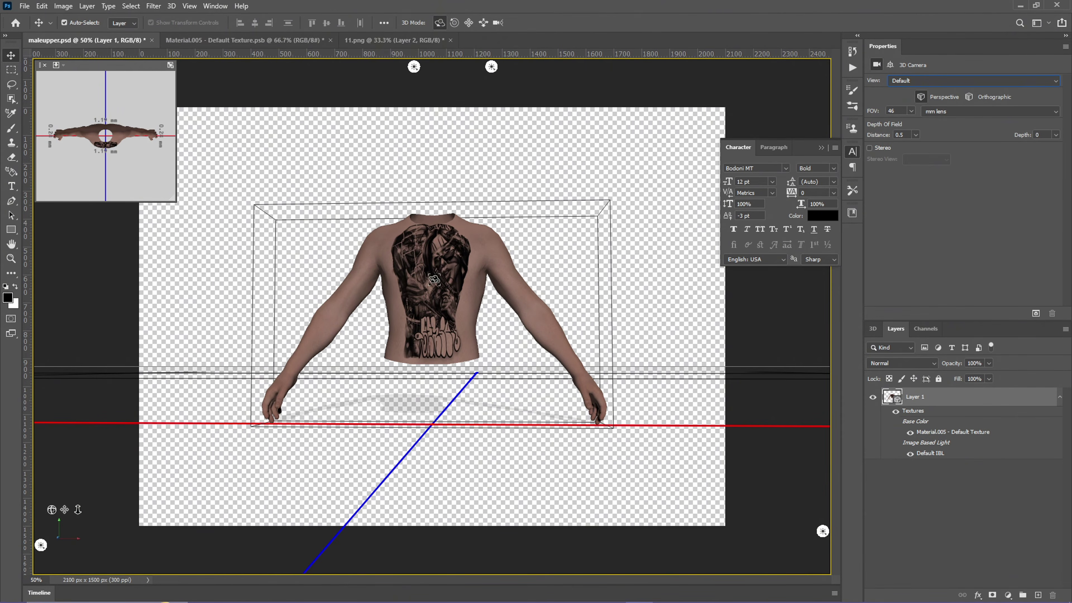
Step: Compare the tattoo's placement on the Default Texture UV map with its position on the 3D model
left_click(327, 43)
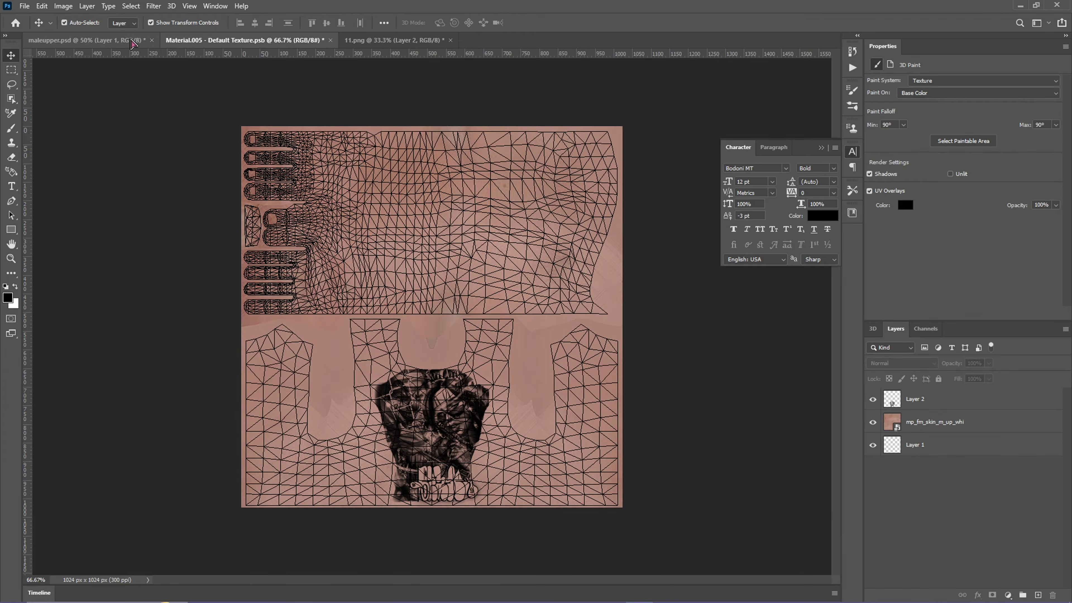
left_click(132, 43)
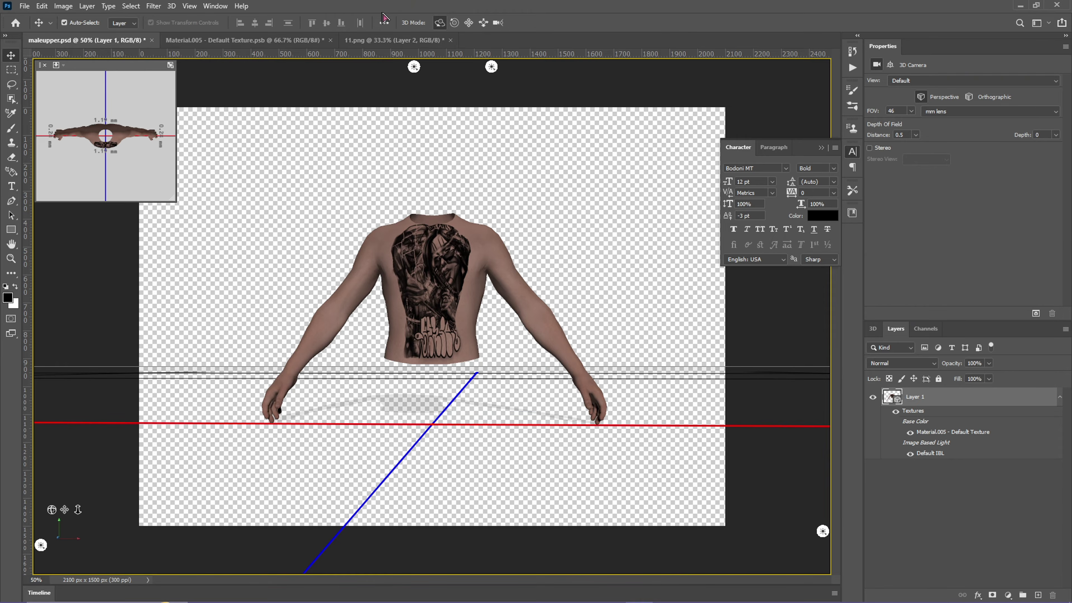
left_click(245, 40)
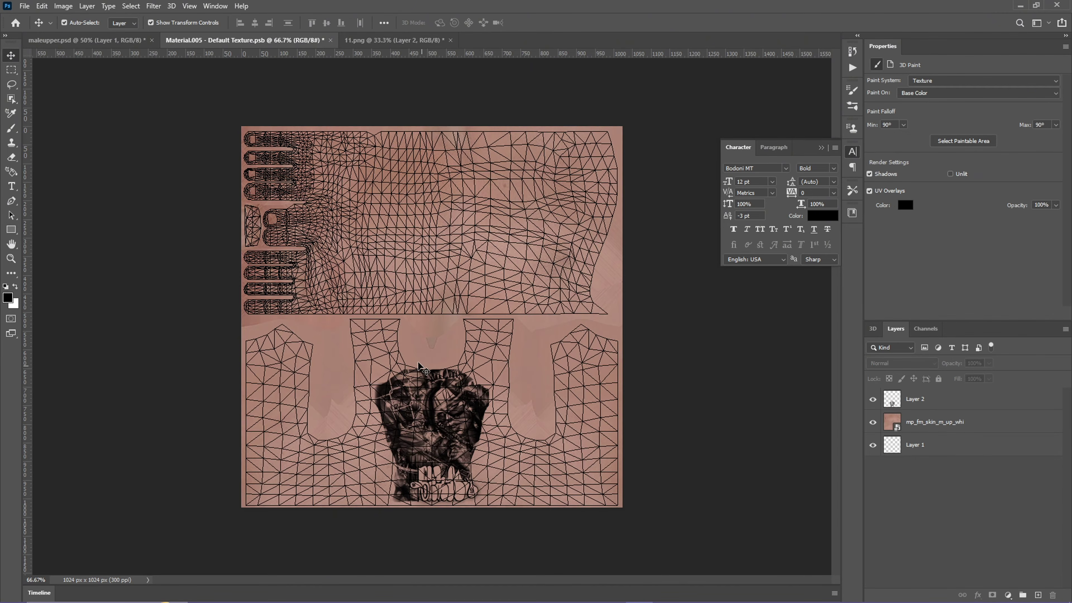
left_click(935, 406)
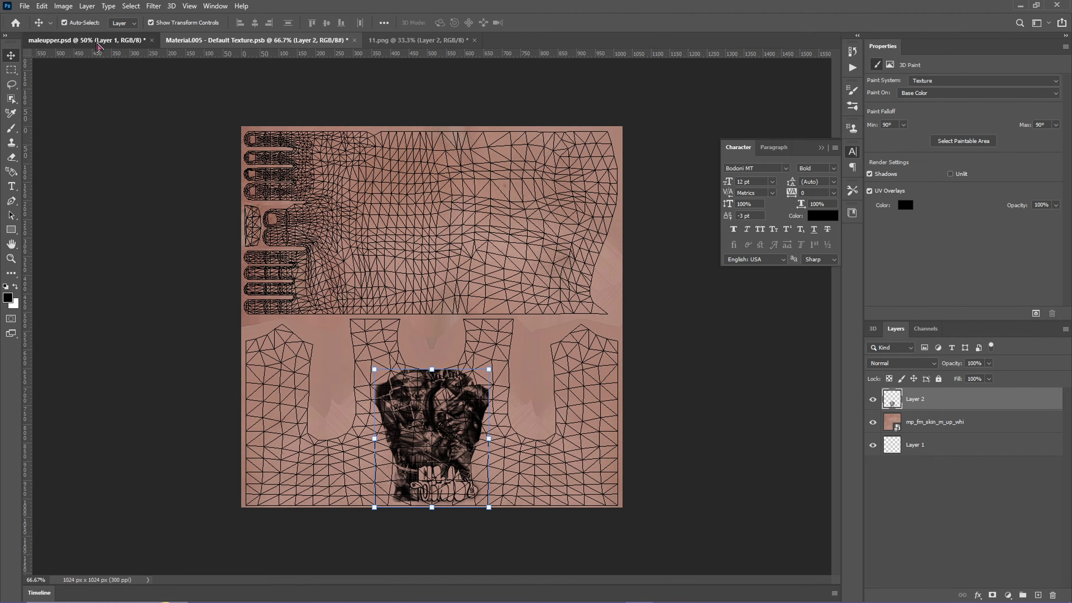
left_click(84, 40)
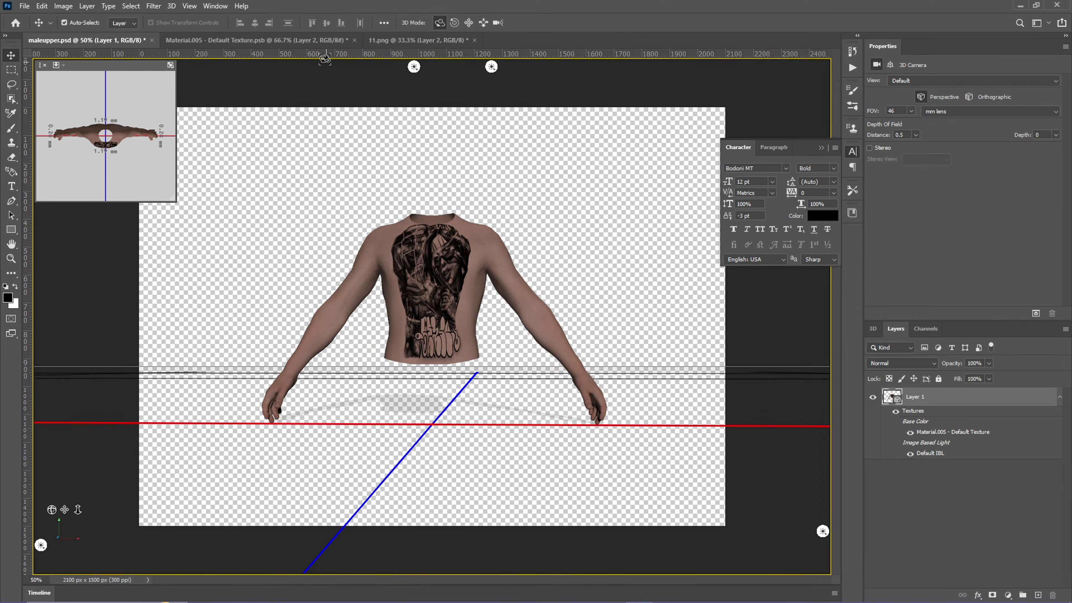
left_click(316, 40)
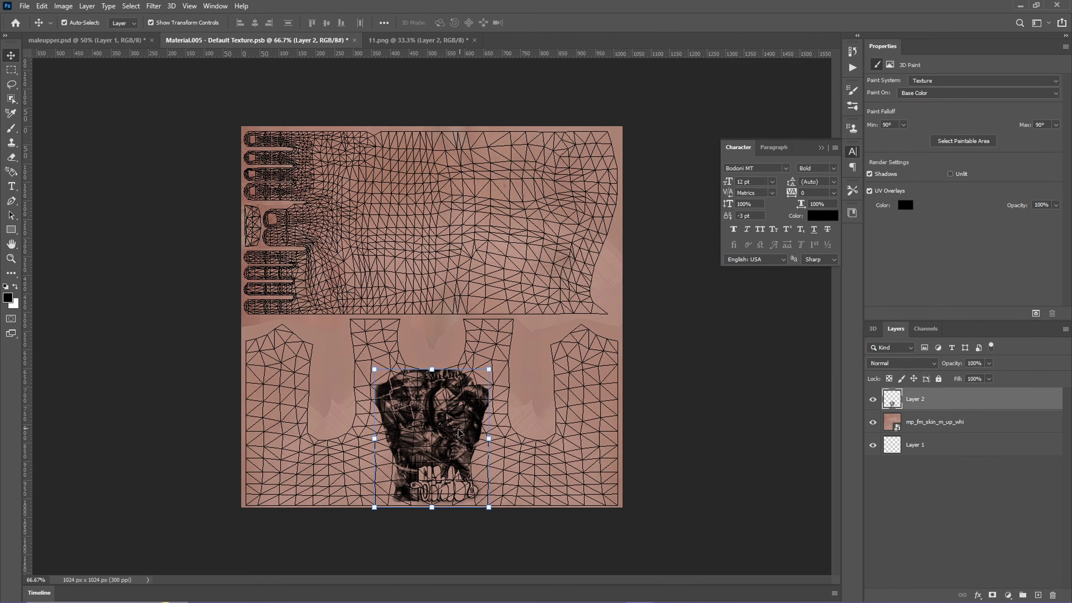
Step: Move the tattoo layer onto the torso section at the right edge of the UV map
left_click_drag(460, 433, 483, 220)
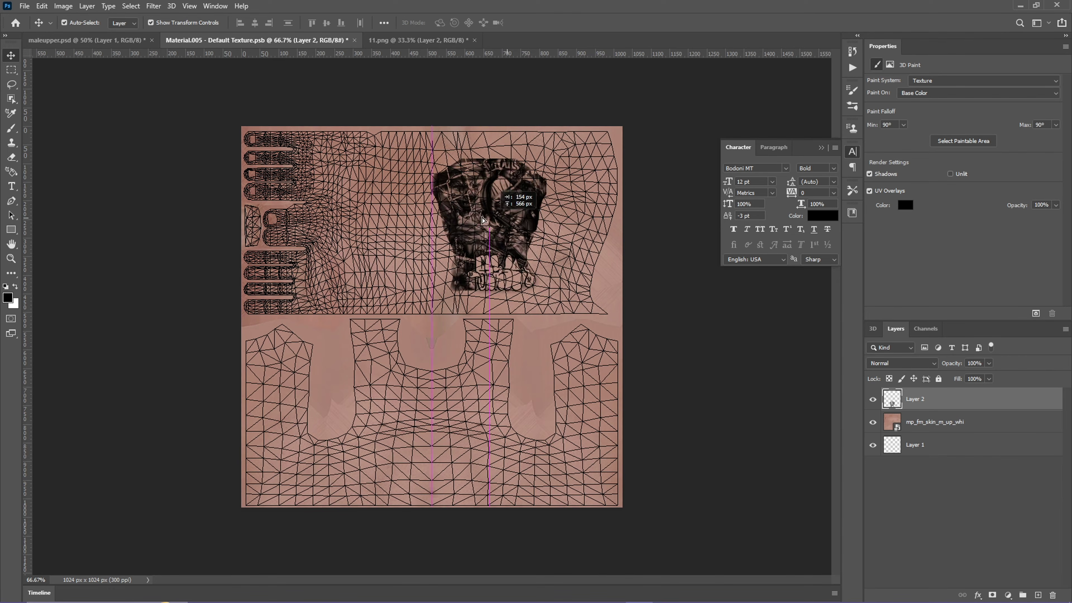
left_click(112, 41)
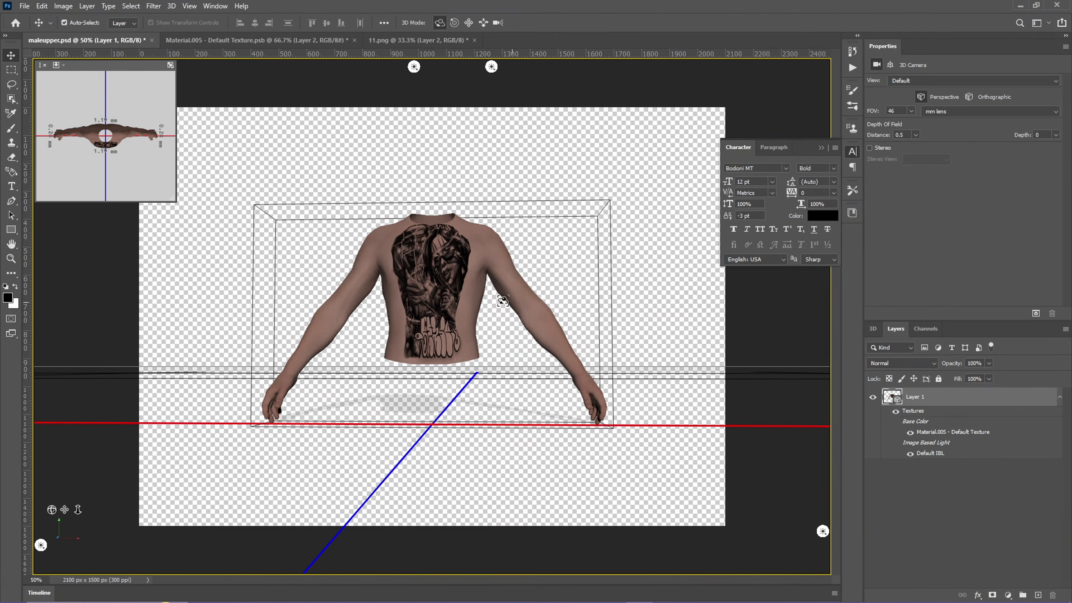
left_click(257, 40)
mouse_move(597, 441)
left_mouse_down()
mouse_move(595, 451)
mouse_move(599, 439)
left_mouse_up()
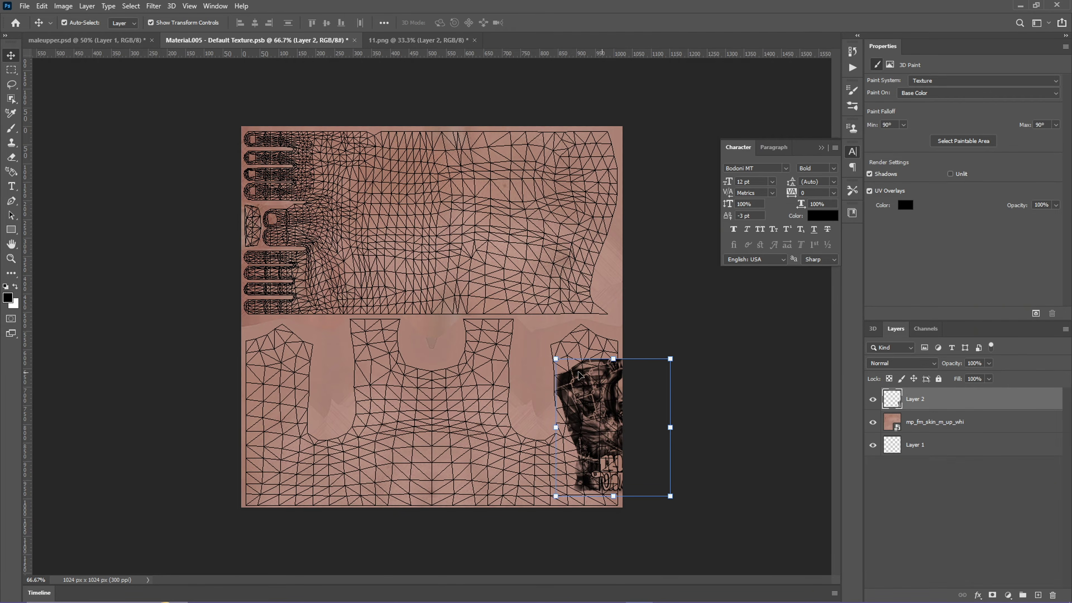
left_click(605, 314)
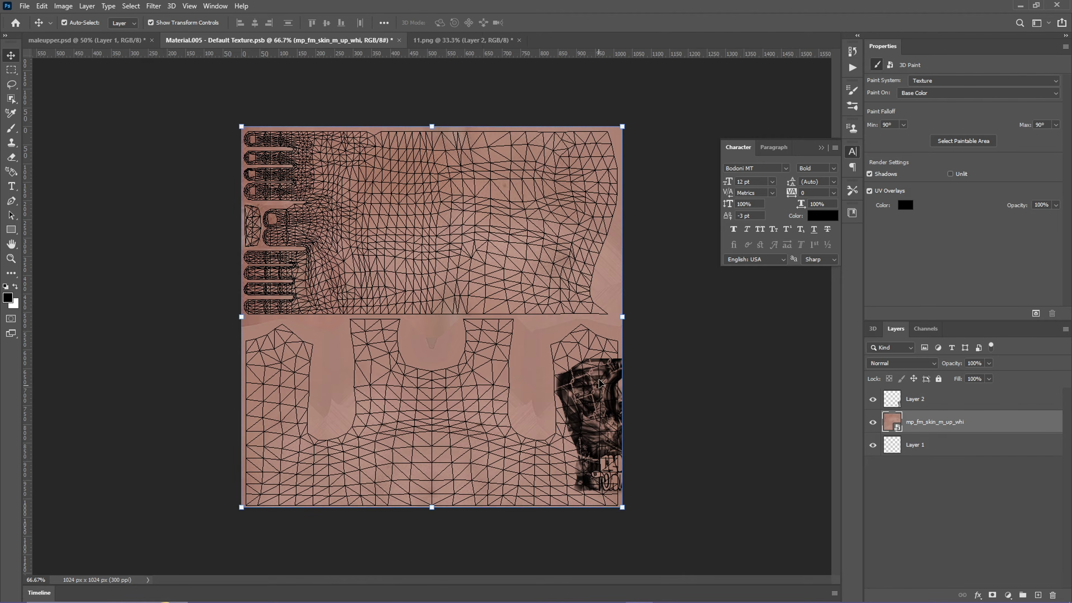
left_click(624, 382)
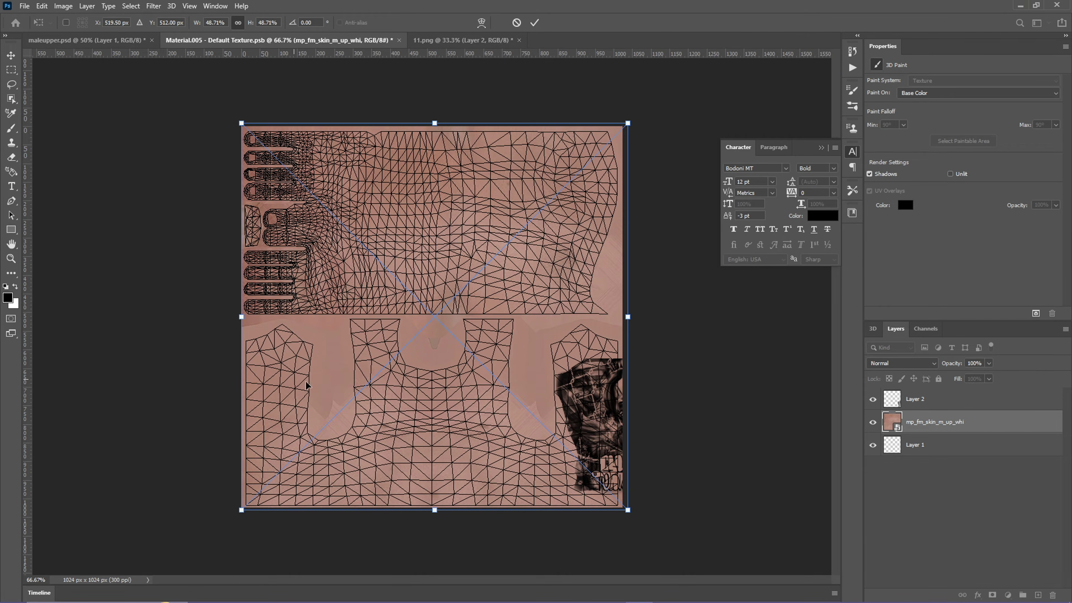
key("Escape")
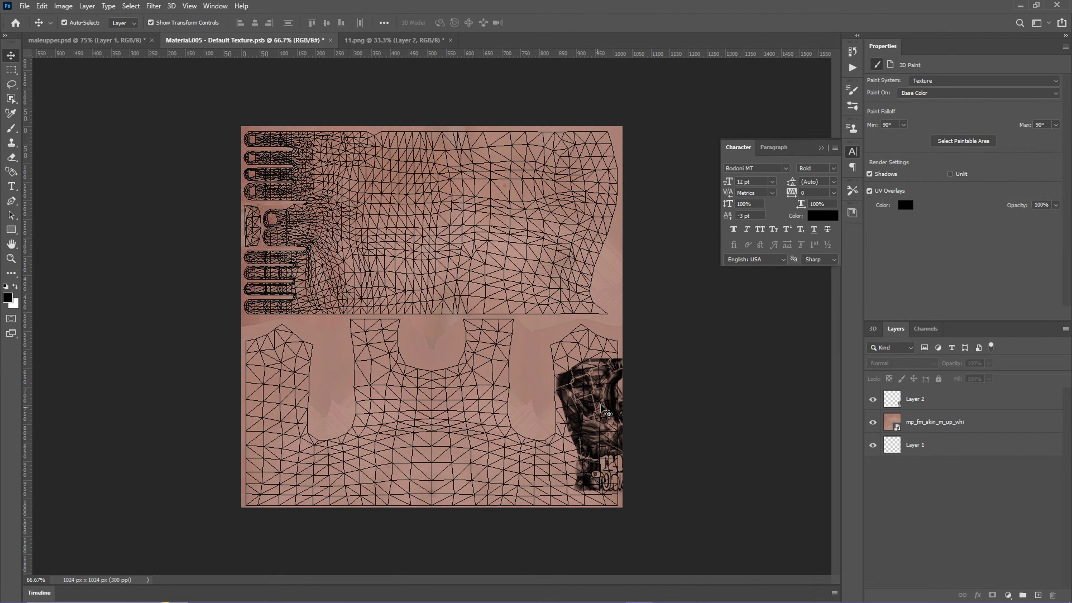
Step: Cut the left half of the enlarged tattoo onto its own layer and move it away from the right half
left_click_drag(608, 413, 441, 389)
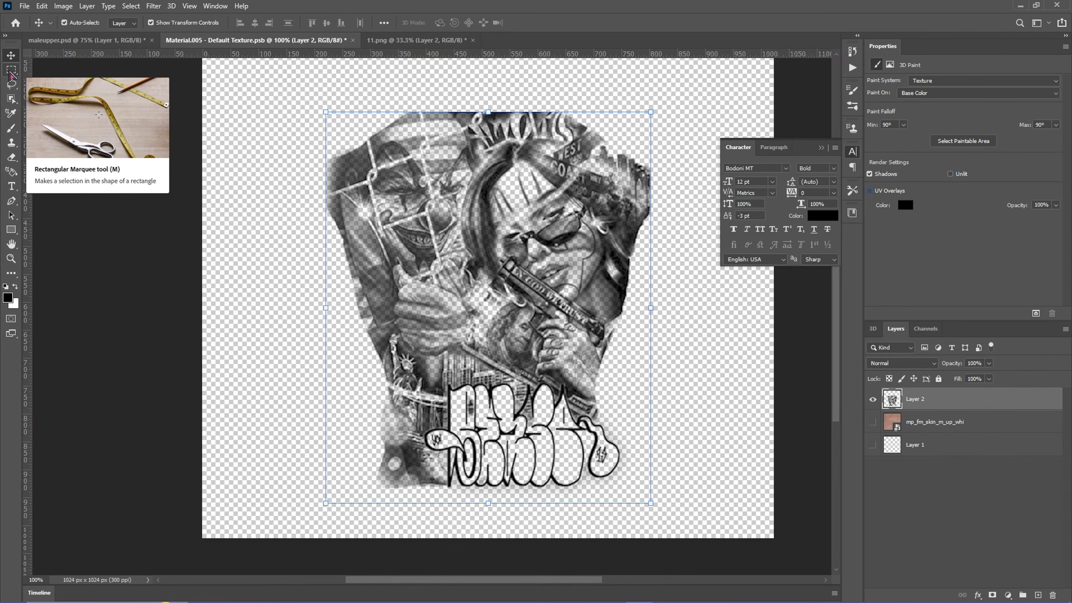
left_click(10, 72)
left_click_drag(300, 70, 497, 508)
right_click(408, 275)
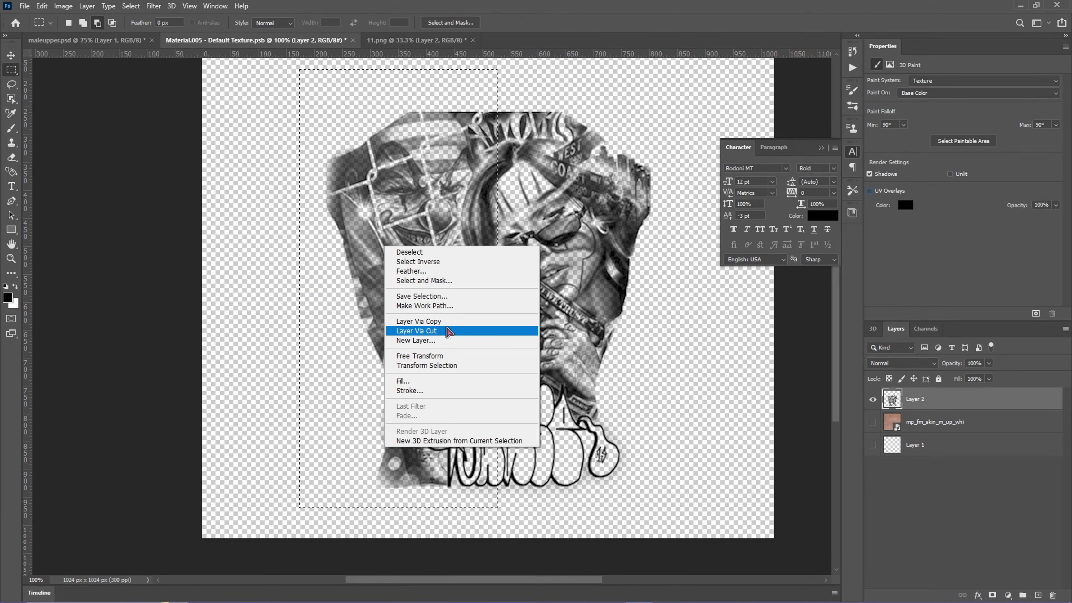
left_click(448, 331)
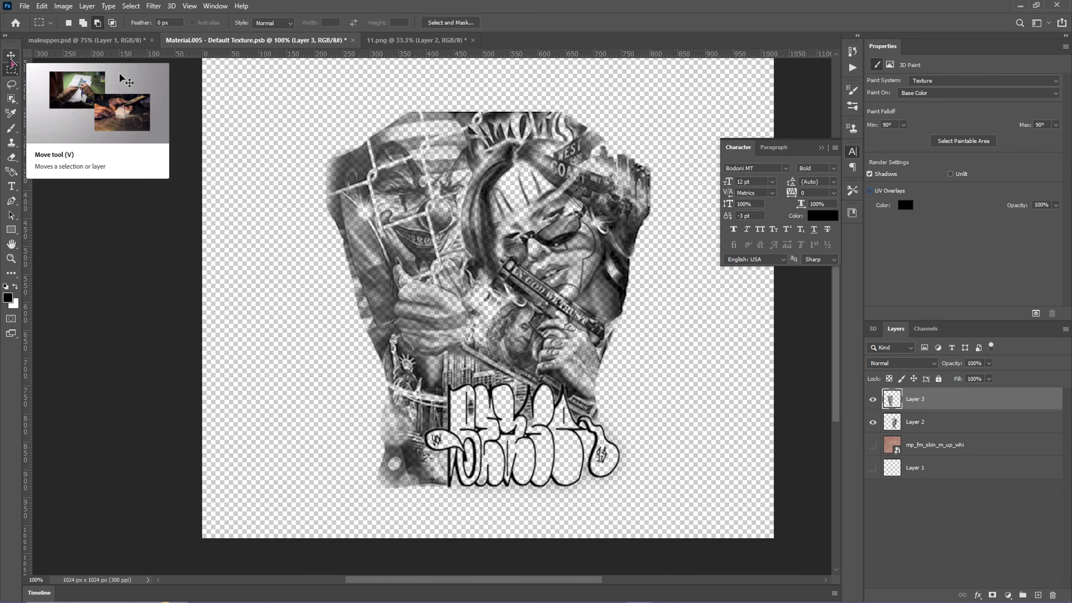
left_click(11, 56)
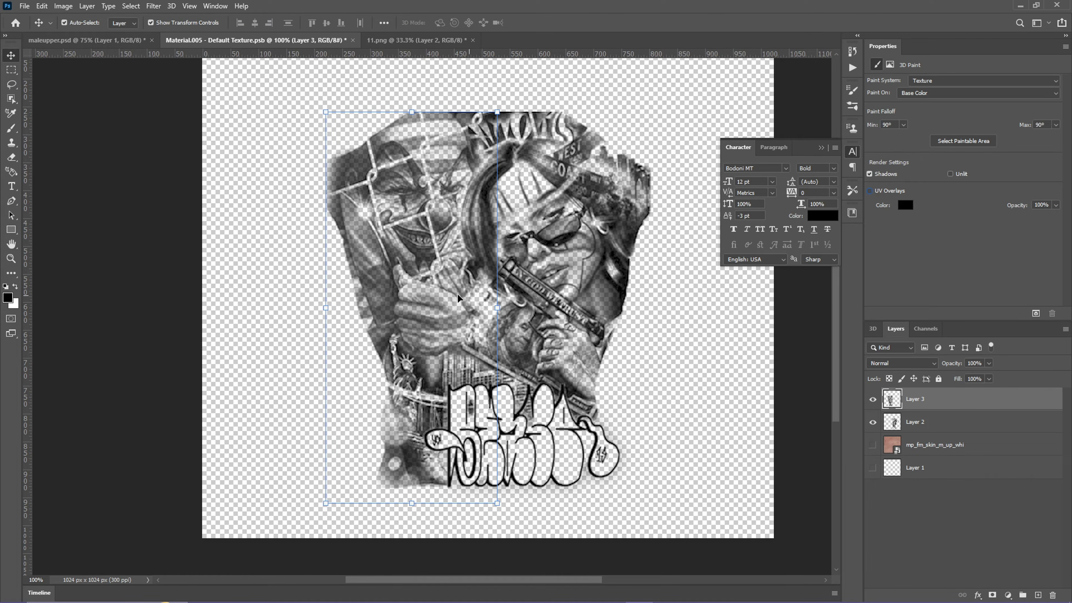
left_click_drag(428, 312, 393, 312)
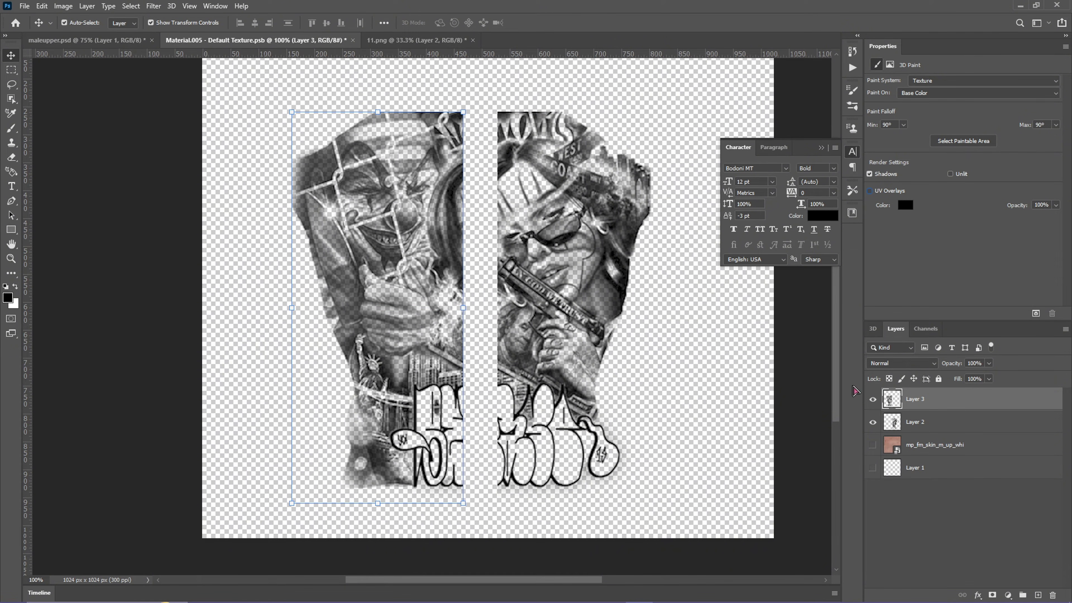
Step: Show the skin texture and UV overlay, and fit the left tattoo half, scaled to about 54%, onto the UV map's right-edge torso section
left_click(873, 445)
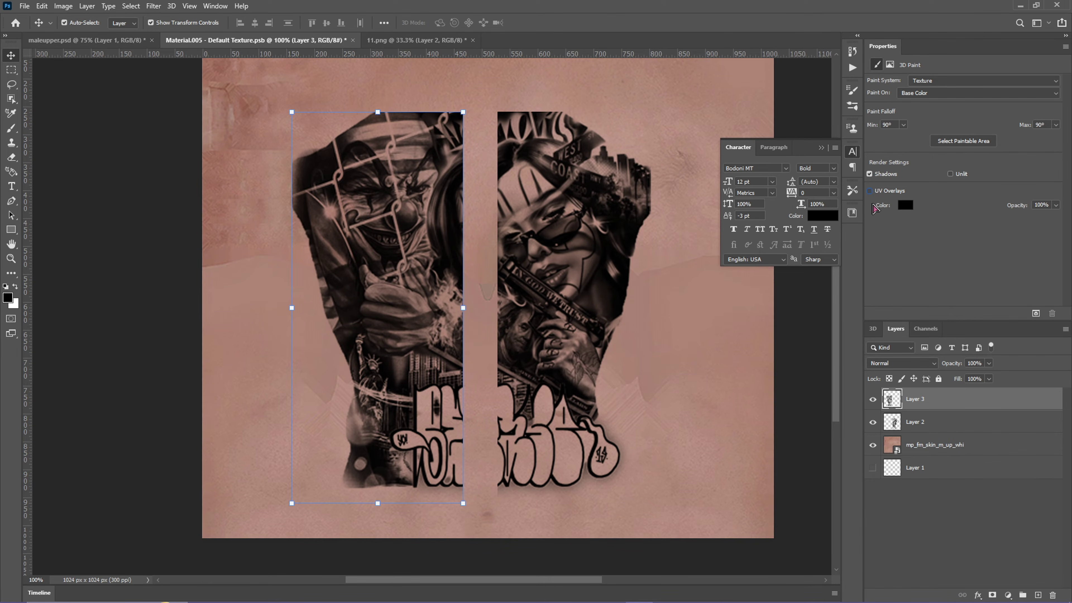
left_click(871, 191)
left_click_drag(640, 345, 598, 270)
left_click_drag(661, 112, 596, 261)
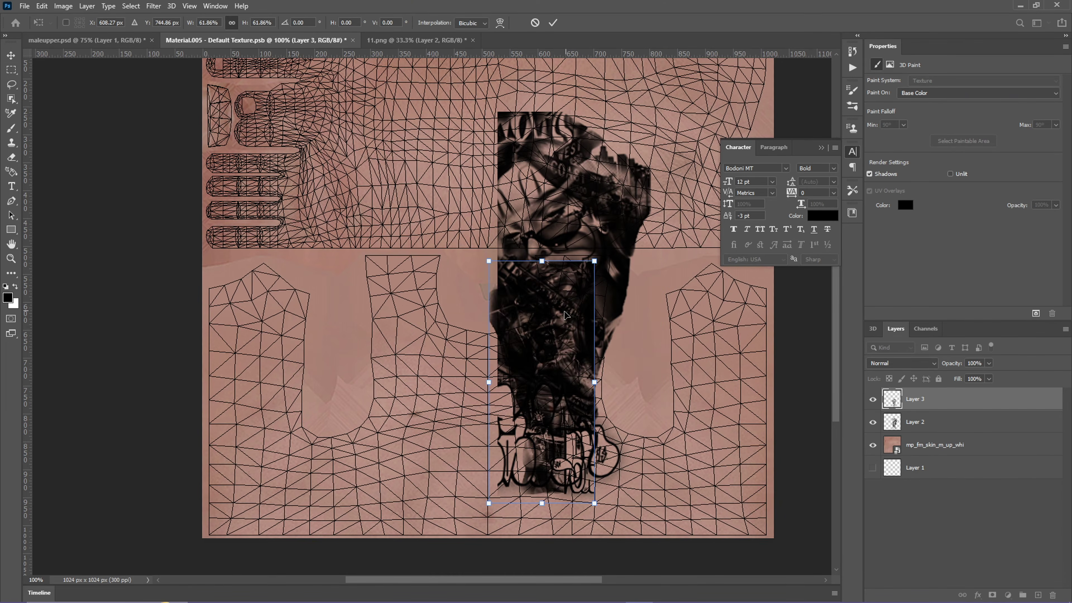
left_click_drag(552, 321, 727, 356)
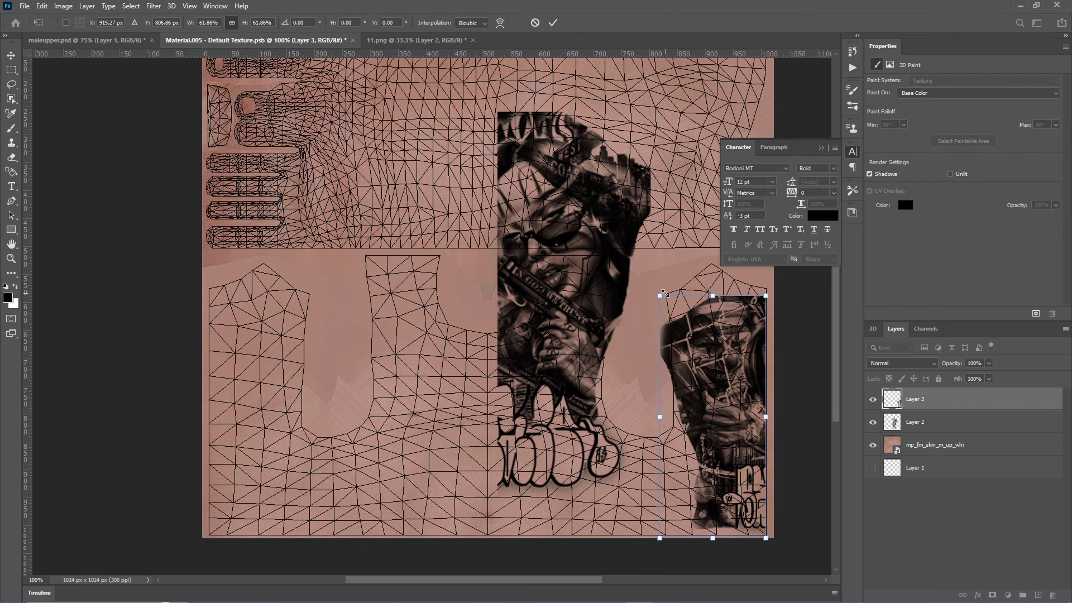
left_click_drag(663, 293, 677, 325)
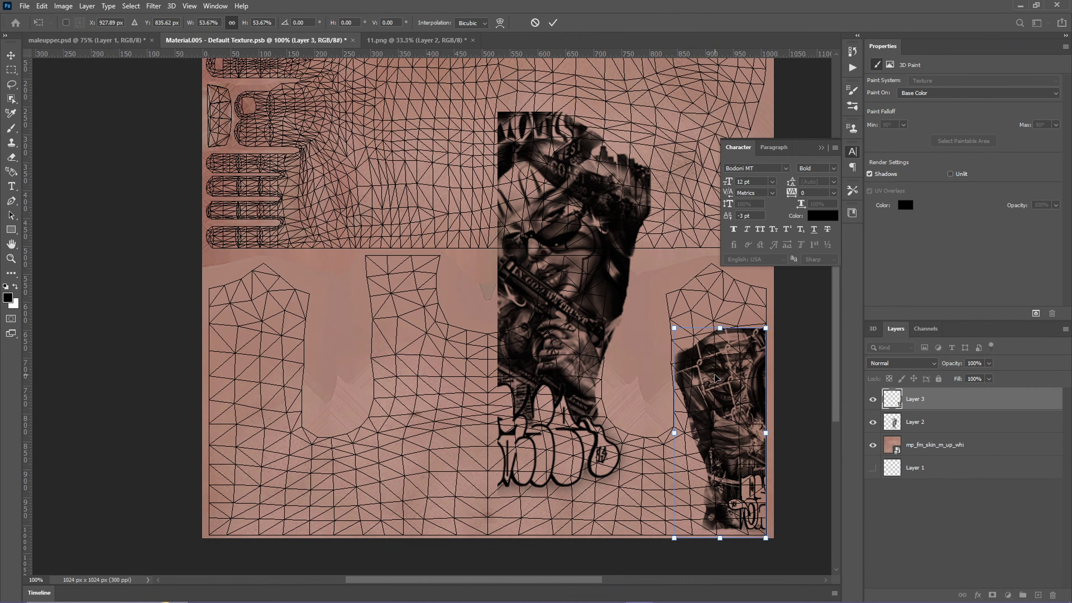
left_click_drag(715, 377, 715, 364)
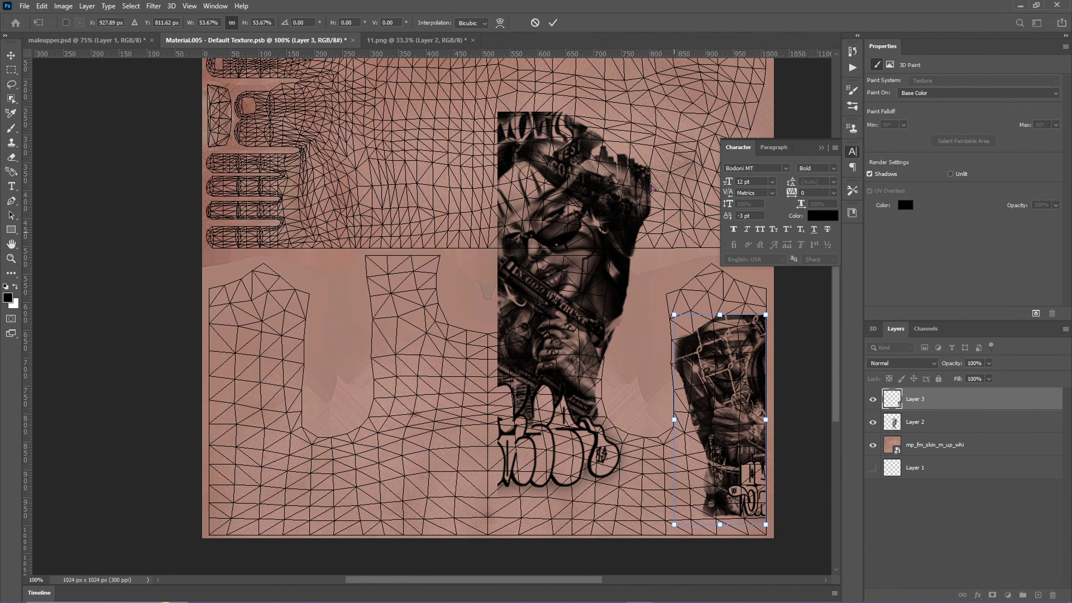
Step: Warp the left tattoo half so its top and bottom edges extend toward the outline of the right-edge torso section
left_click(501, 23)
left_click_drag(674, 317, 667, 264)
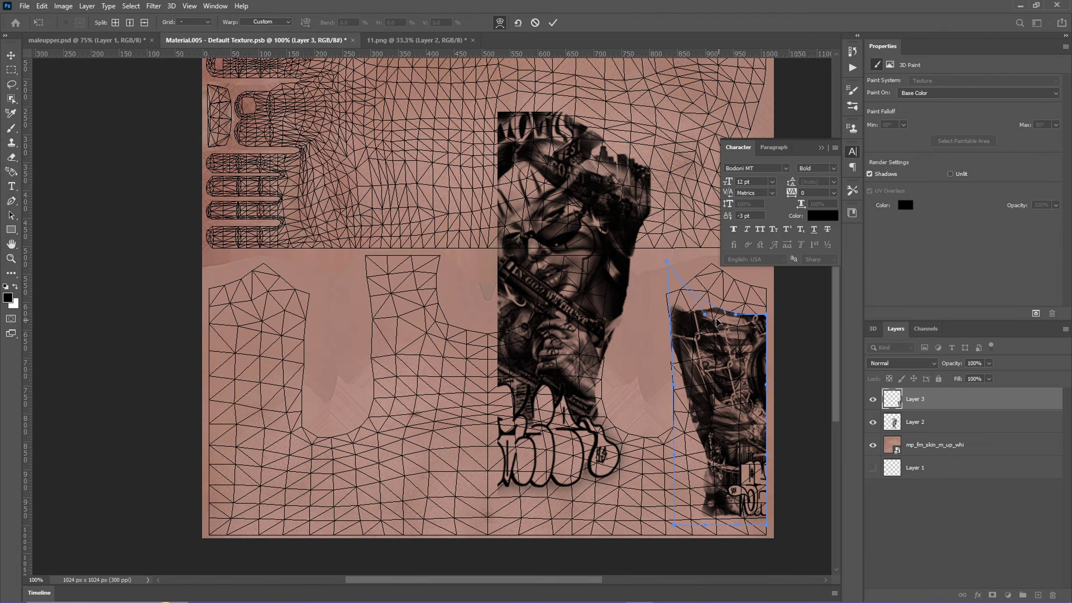
left_click_drag(711, 317, 714, 279)
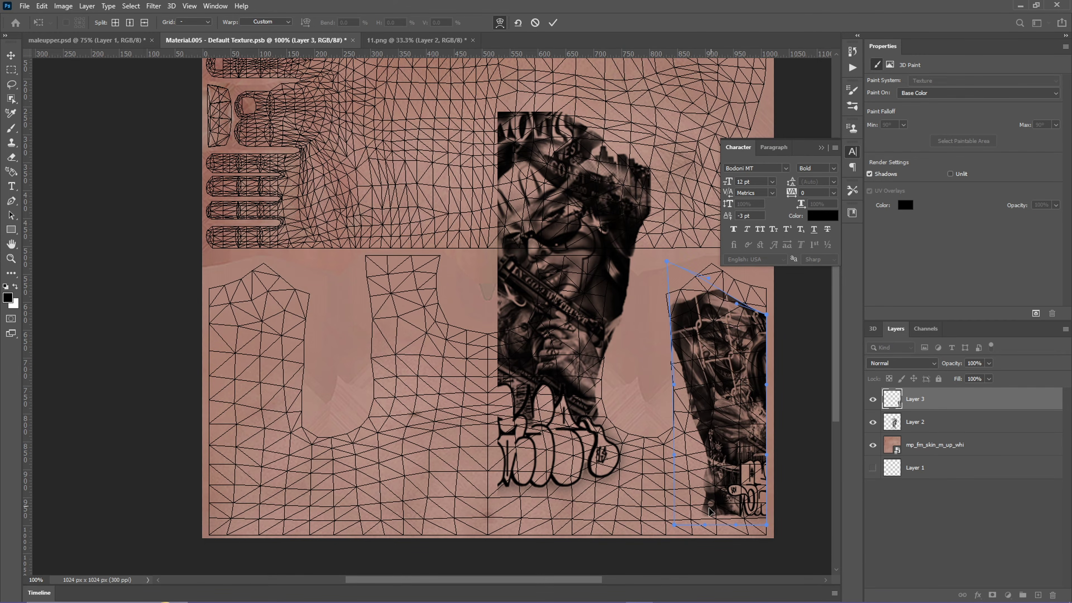
left_click_drag(681, 528, 647, 535)
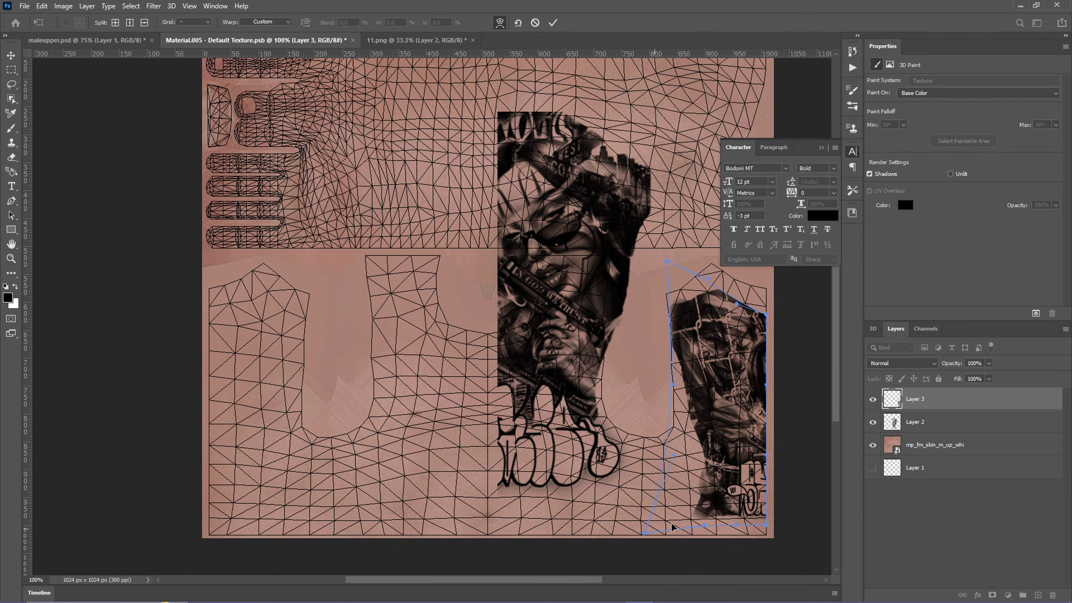
left_click_drag(708, 519, 694, 543)
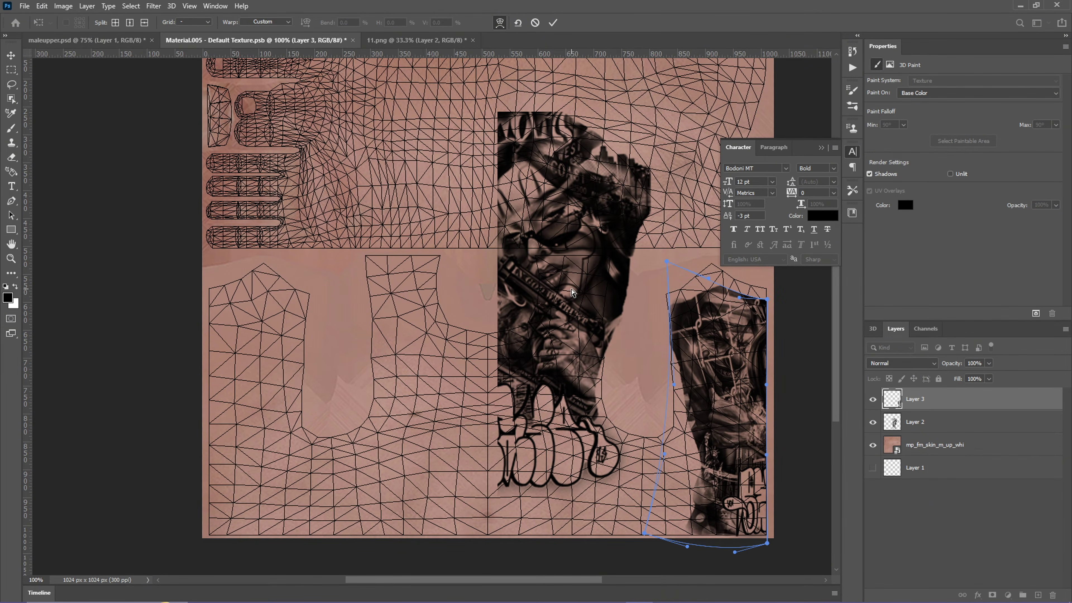
key("Return")
Step: Scale the right tattoo half on Layer 2 to about 63% and place it on the UV map's left-edge torso section
left_click(933, 431)
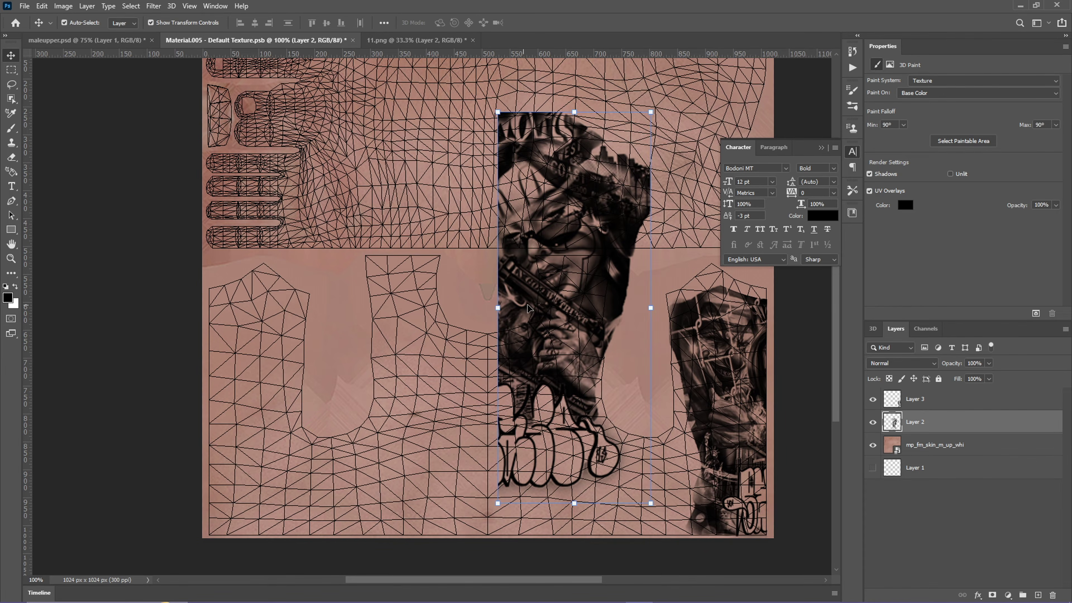
left_click_drag(638, 117, 343, 334)
left_click_drag(293, 408, 807, 376)
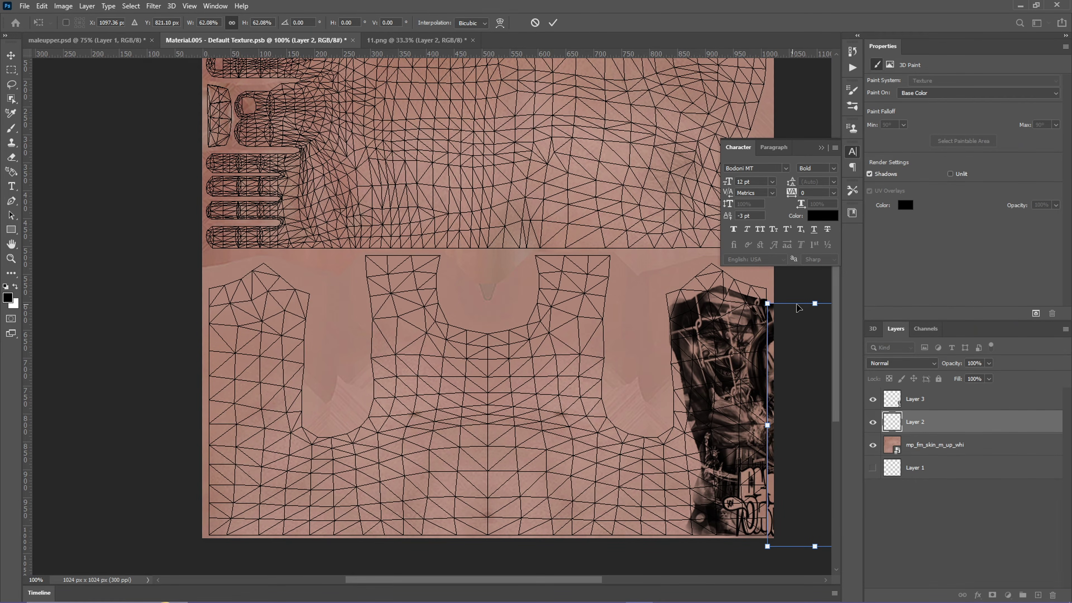
left_click_drag(769, 303, 212, 309)
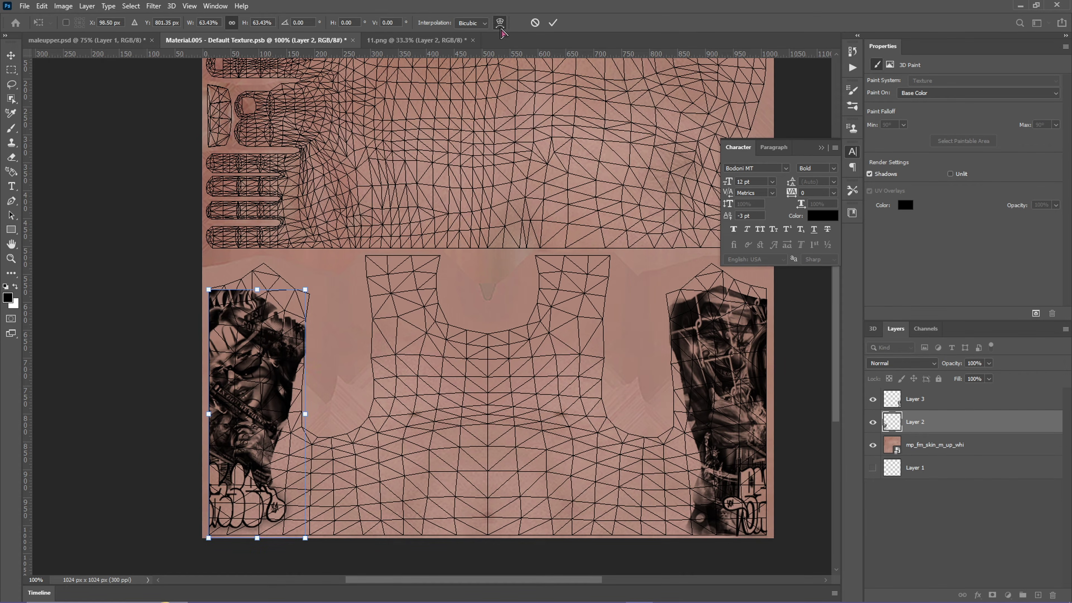
Step: Warp the right tattoo half so its bottom and outer top corner stretch toward the outline of the left-edge torso section
left_click(500, 25)
left_click_drag(214, 537, 208, 547)
left_click_drag(275, 540, 310, 556)
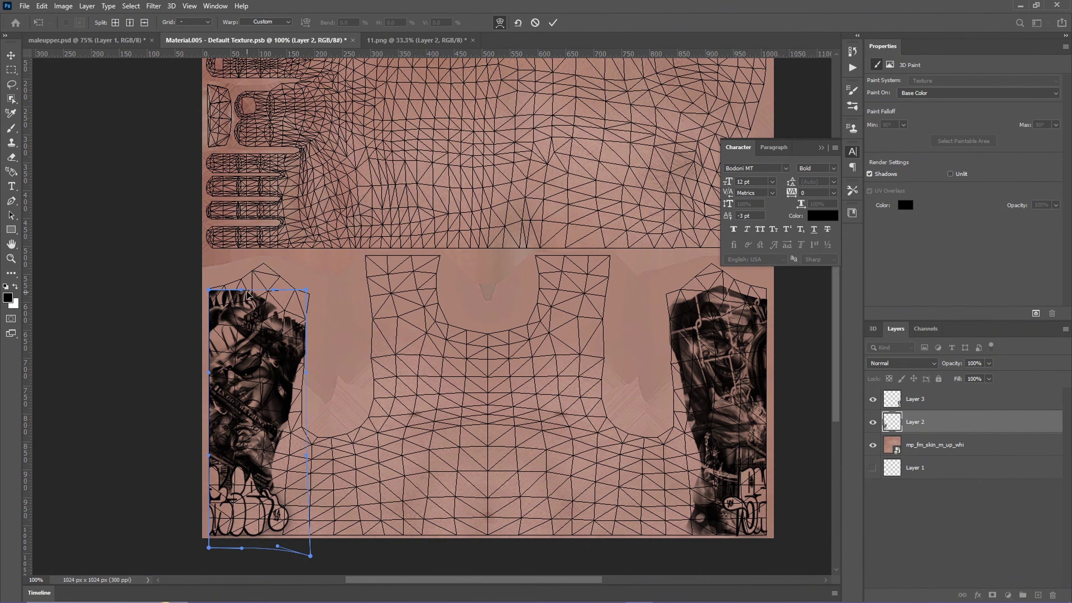
left_click_drag(247, 292, 242, 287)
left_click_drag(307, 293, 306, 282)
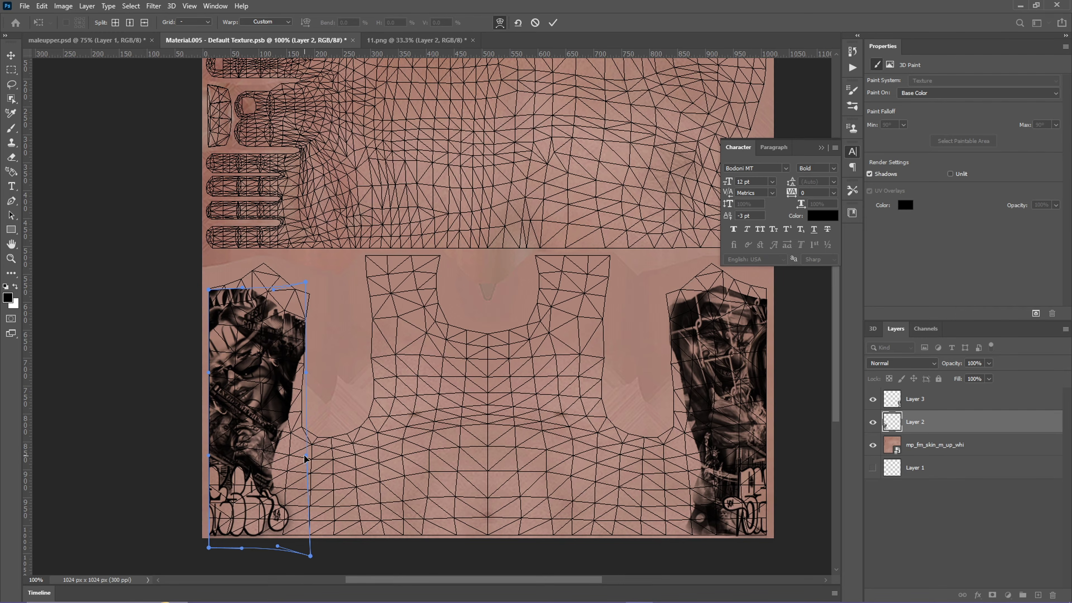
left_click_drag(305, 458, 306, 461)
left_click(553, 23)
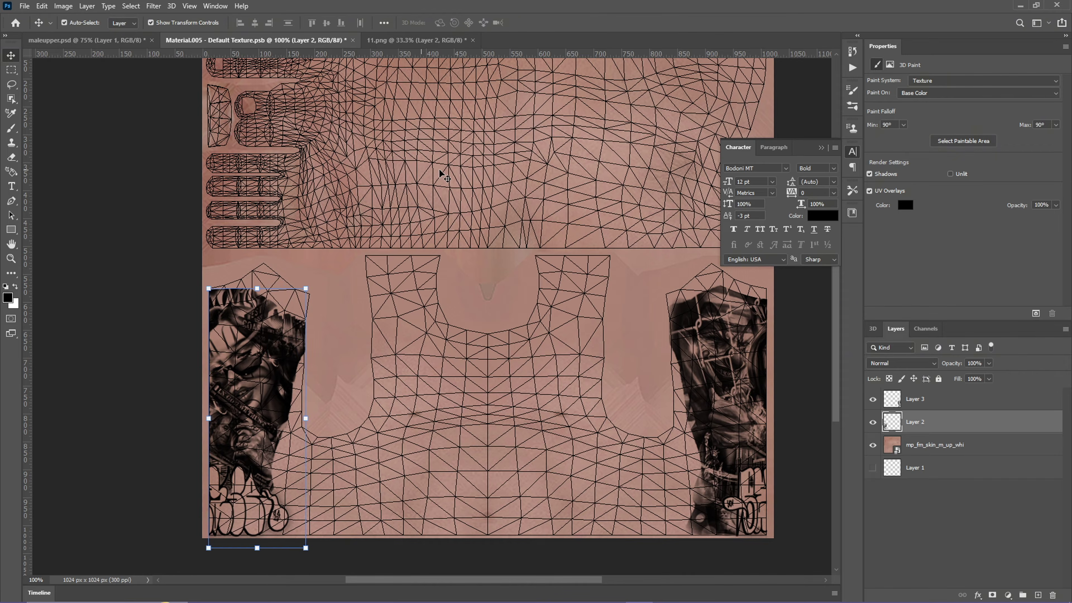
left_click(511, 296)
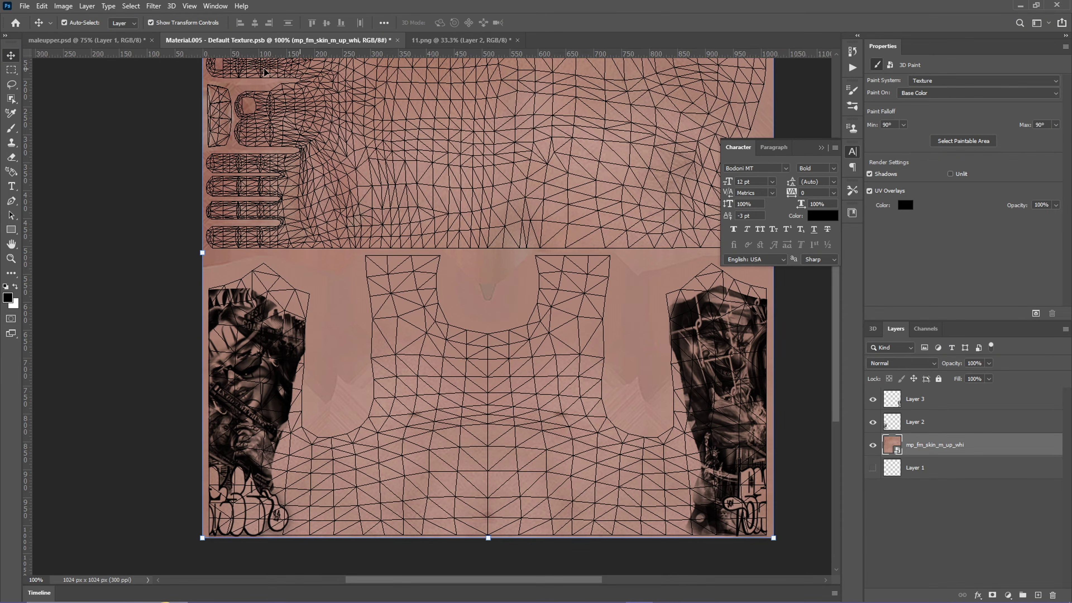
Step: Inspect how the two tattoo halves join on the back of the 3D model in maleupper.psd, including from above
left_click(112, 41)
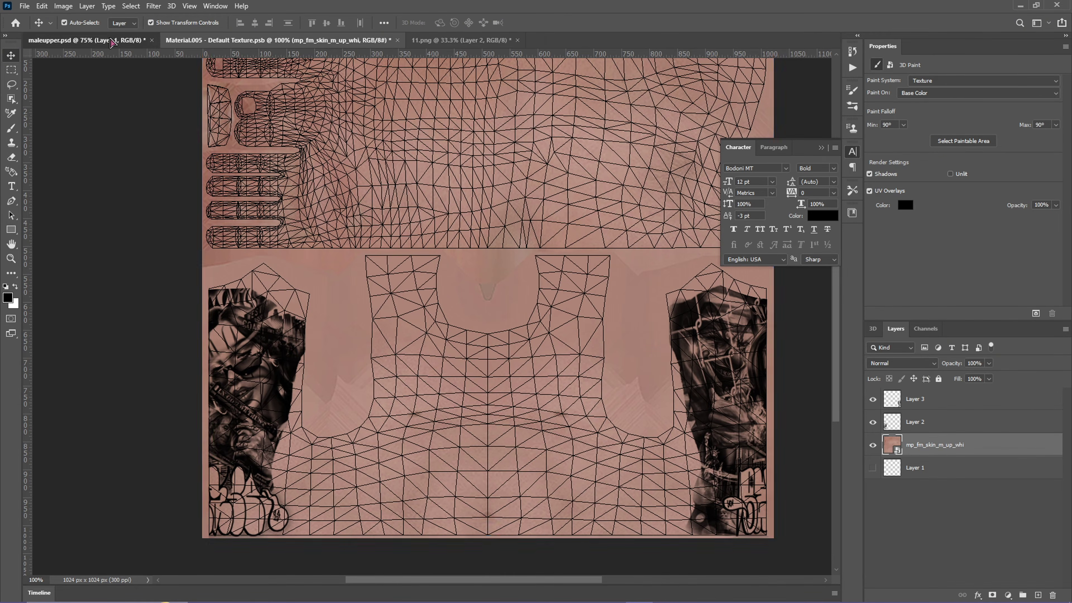
left_click_drag(413, 224, 439, 237)
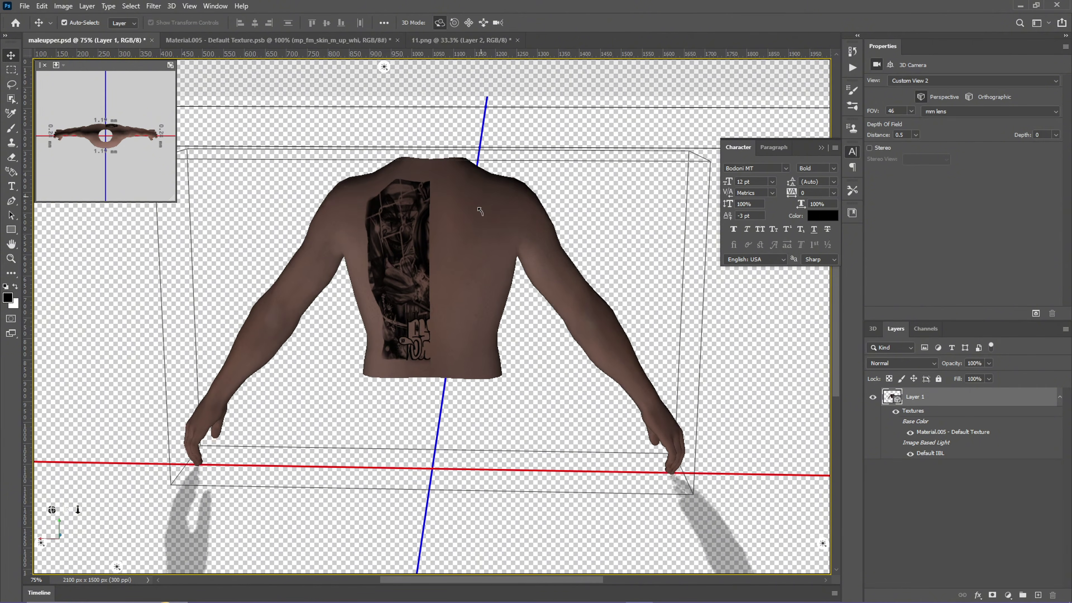
left_click(940, 81)
left_click(923, 91)
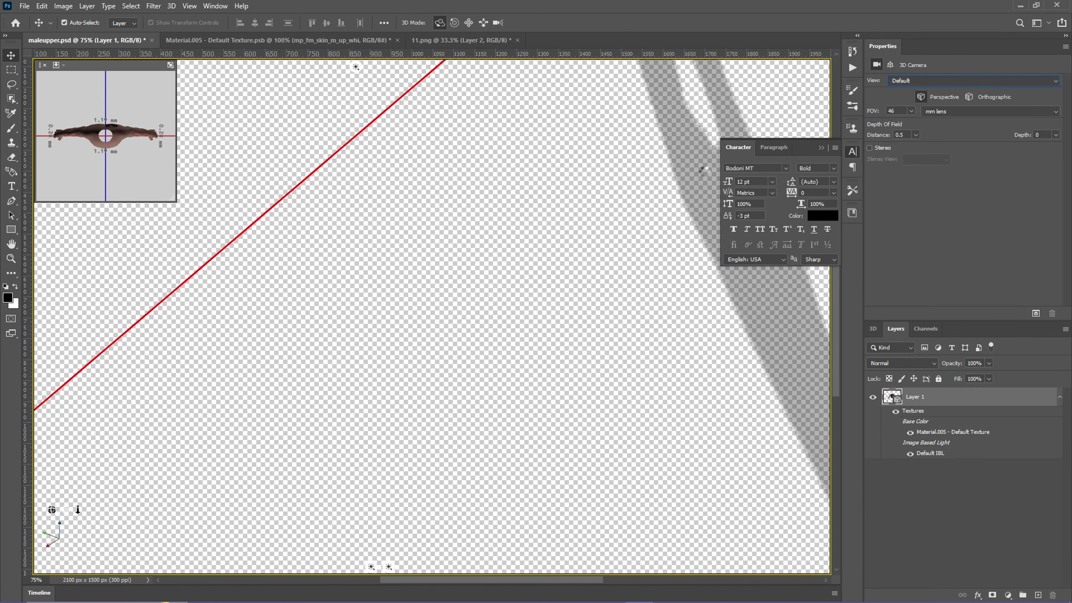
left_click_drag(548, 253, 466, 229)
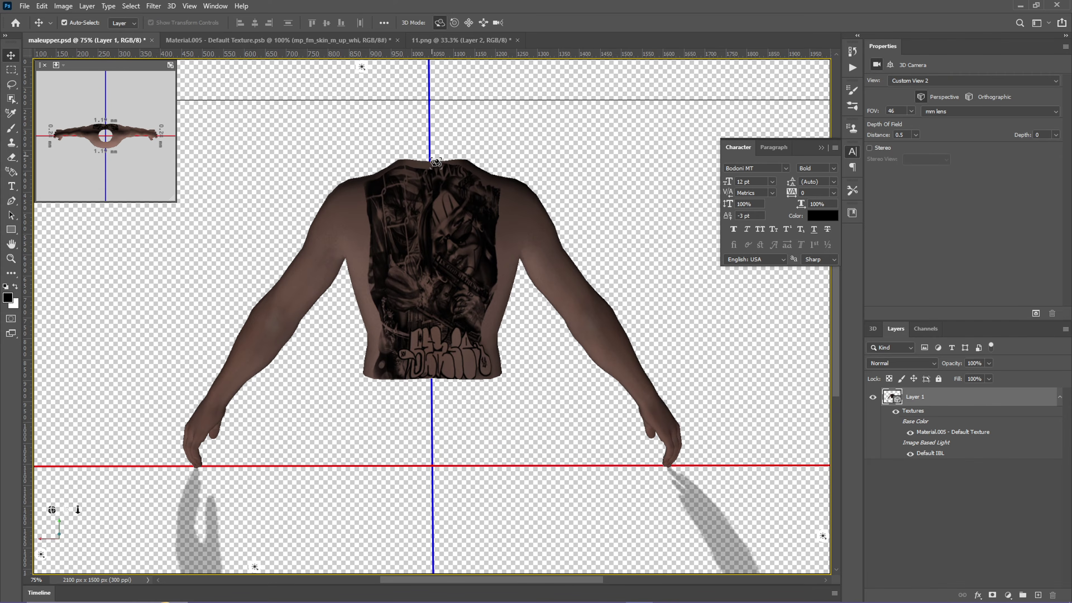
left_click_drag(435, 162, 453, 218)
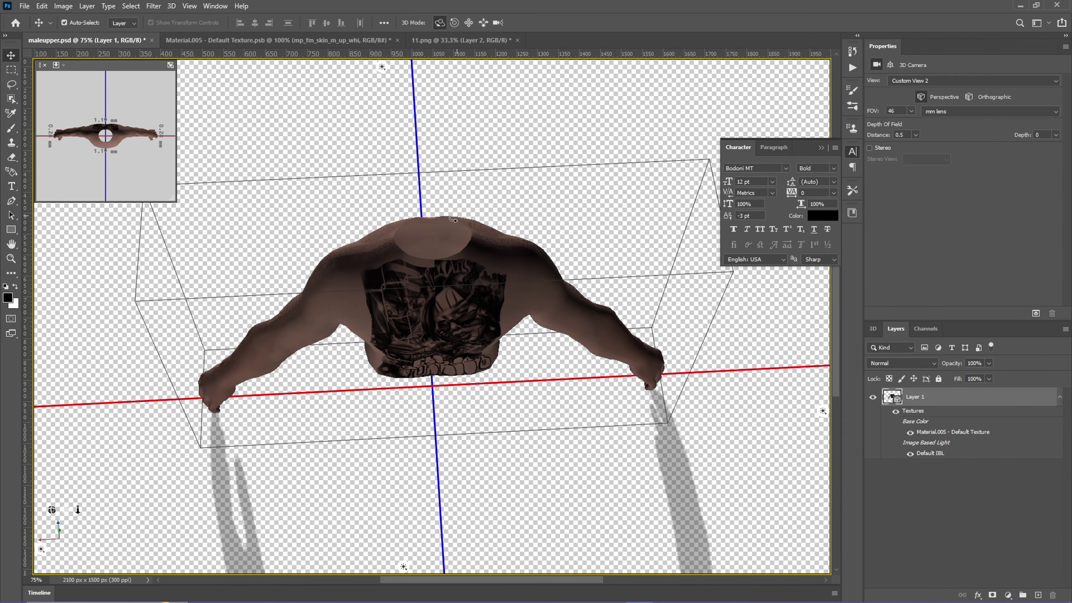
left_click_drag(437, 265, 454, 224)
left_click_drag(794, 499, 831, 531)
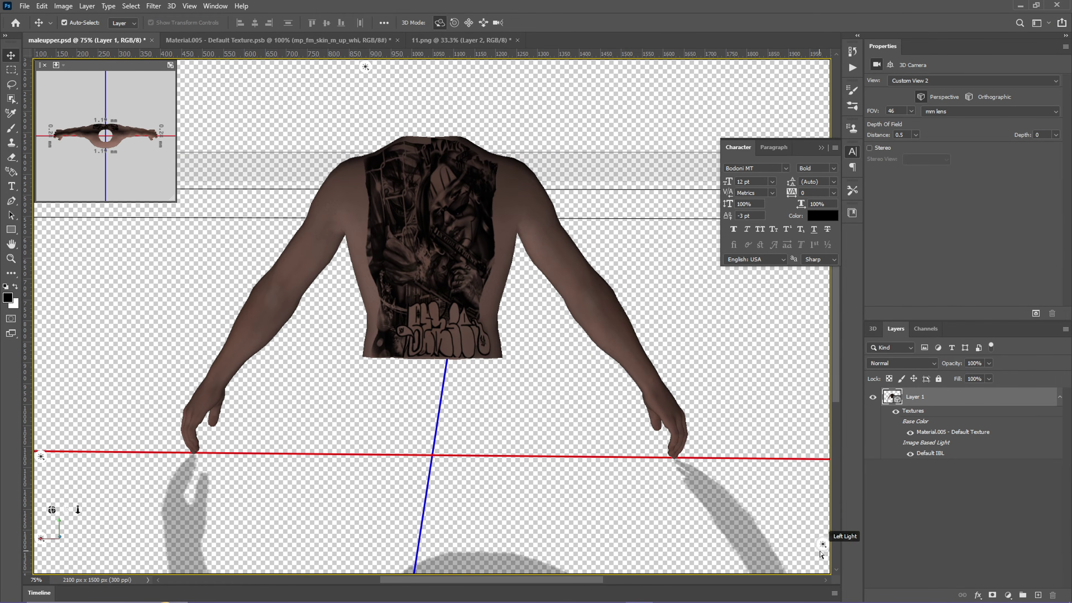
Step: Re-aim the Left Light to brighten the tattooed back of the 3D model
left_click(823, 545)
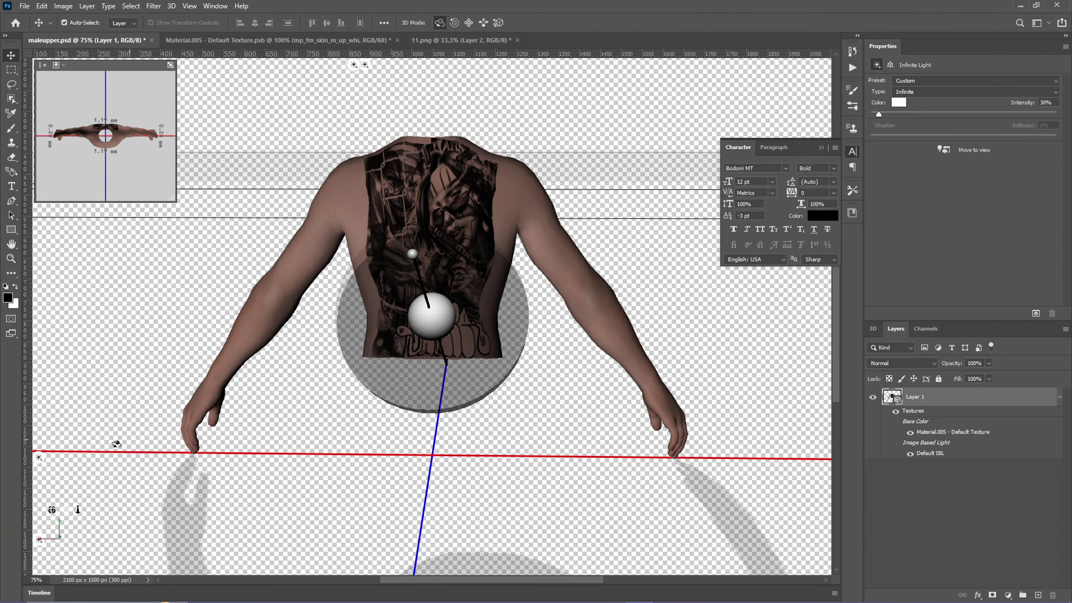
mouse_move(399, 329)
left_mouse_down()
mouse_move(514, 365)
mouse_move(423, 281)
mouse_move(416, 333)
left_mouse_up()
left_click(560, 336)
mouse_move(490, 331)
left_mouse_down()
mouse_move(514, 358)
mouse_move(501, 331)
left_mouse_up()
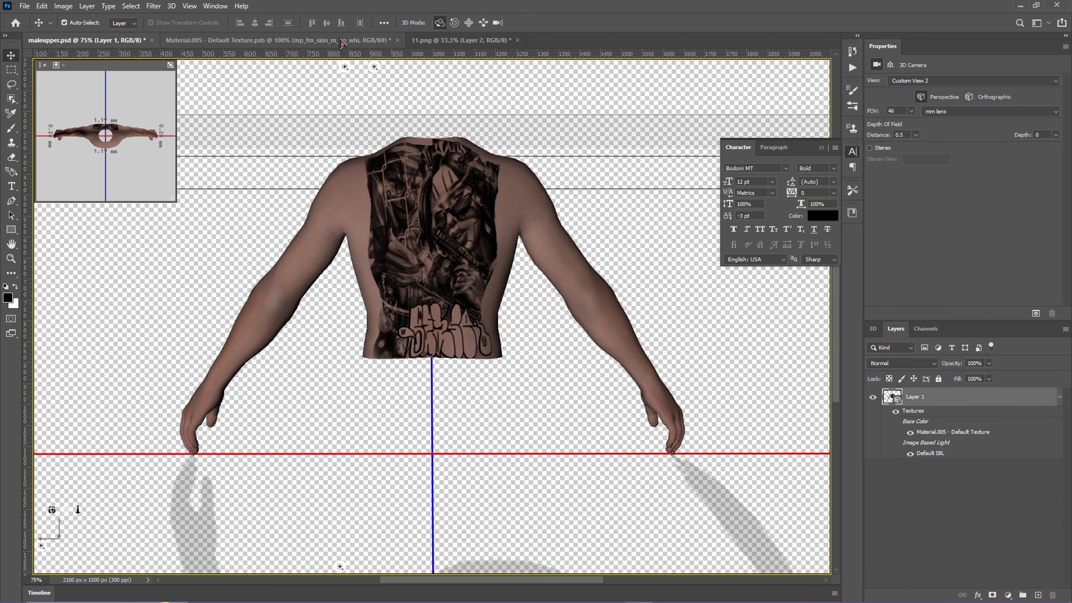
Step: Nudge the right tattoo half slightly downward on the UV map and check its alignment at the spine on the 3D model
left_click(236, 40)
left_click(275, 384)
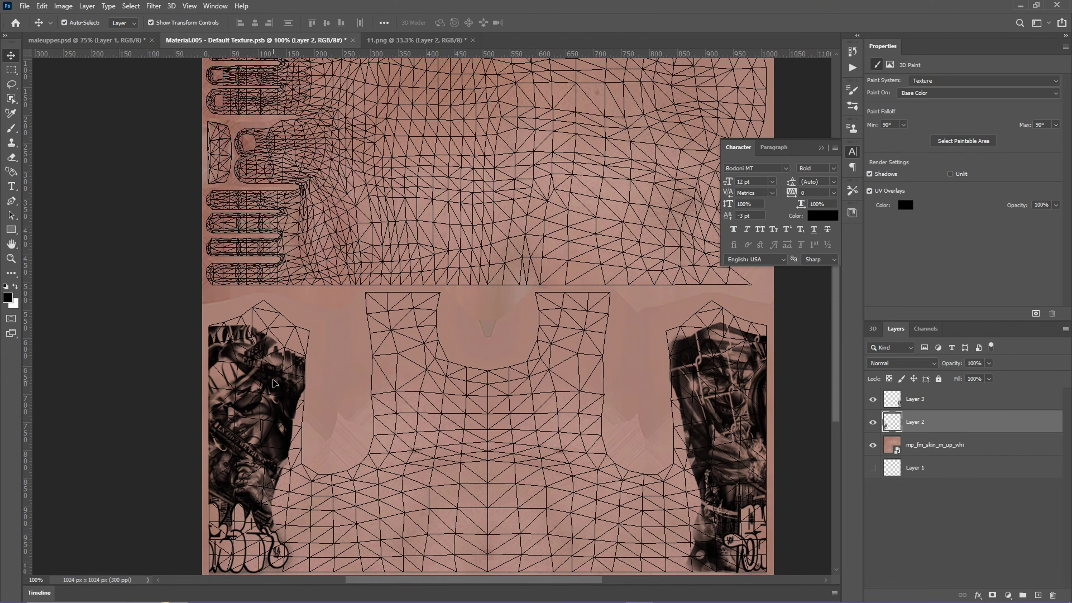
left_click_drag(275, 384, 276, 391)
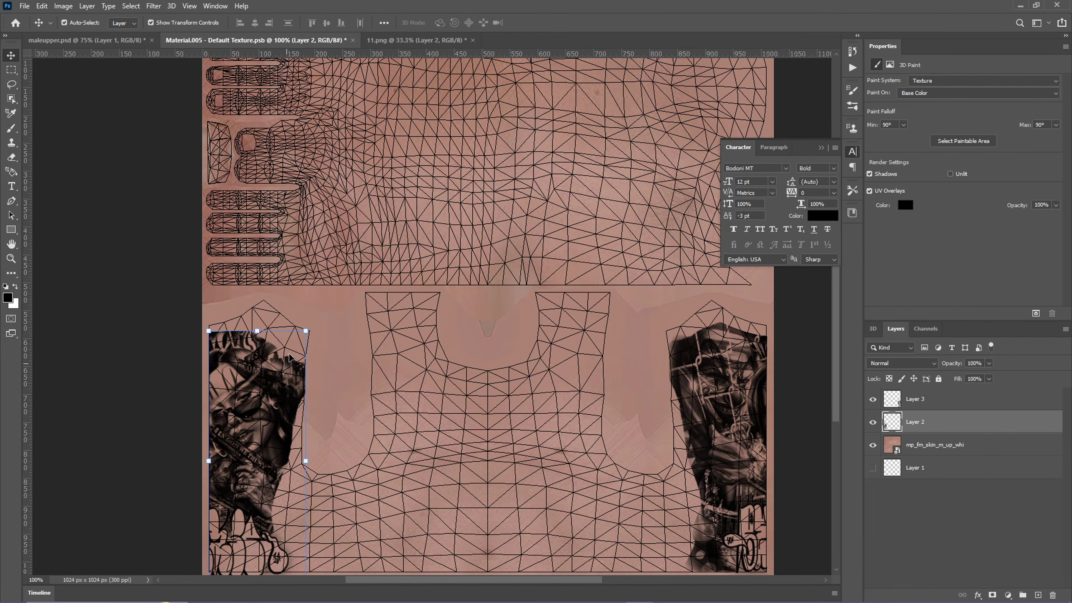
left_click(136, 44)
left_click_drag(422, 347, 380, 329)
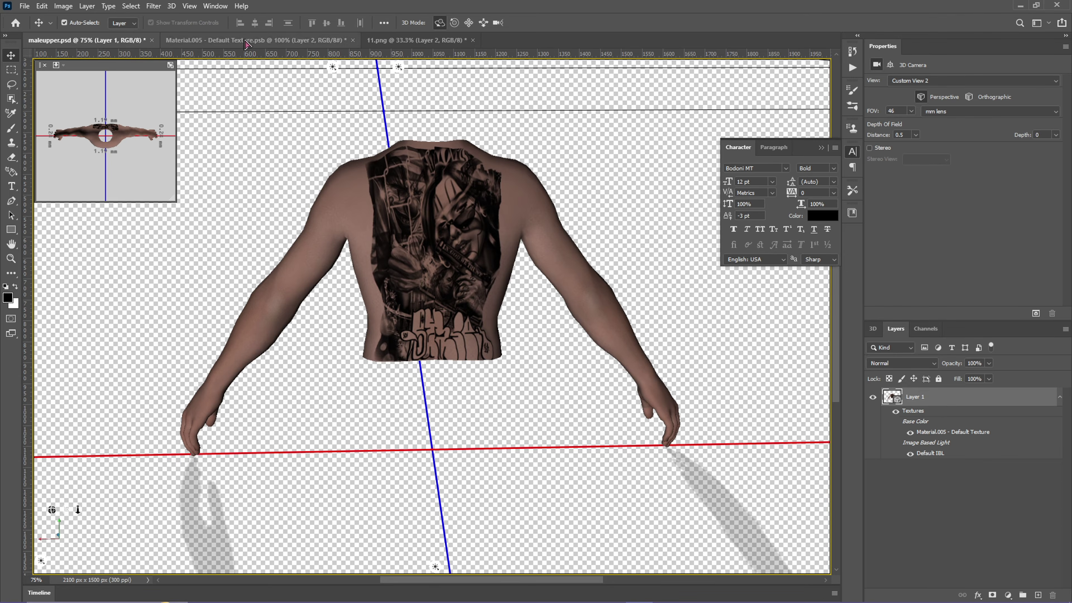
Step: Warp the right tattoo half on Layer 2 so its outer side and lower corner bulge toward the side of the torso
left_click(253, 40)
left_click(300, 468)
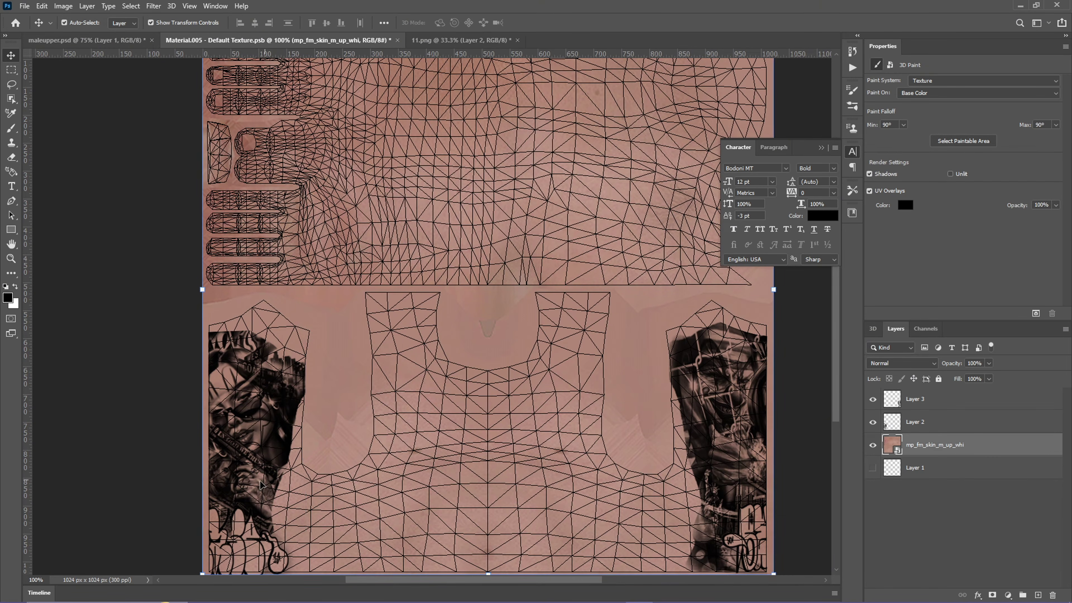
left_click(274, 439)
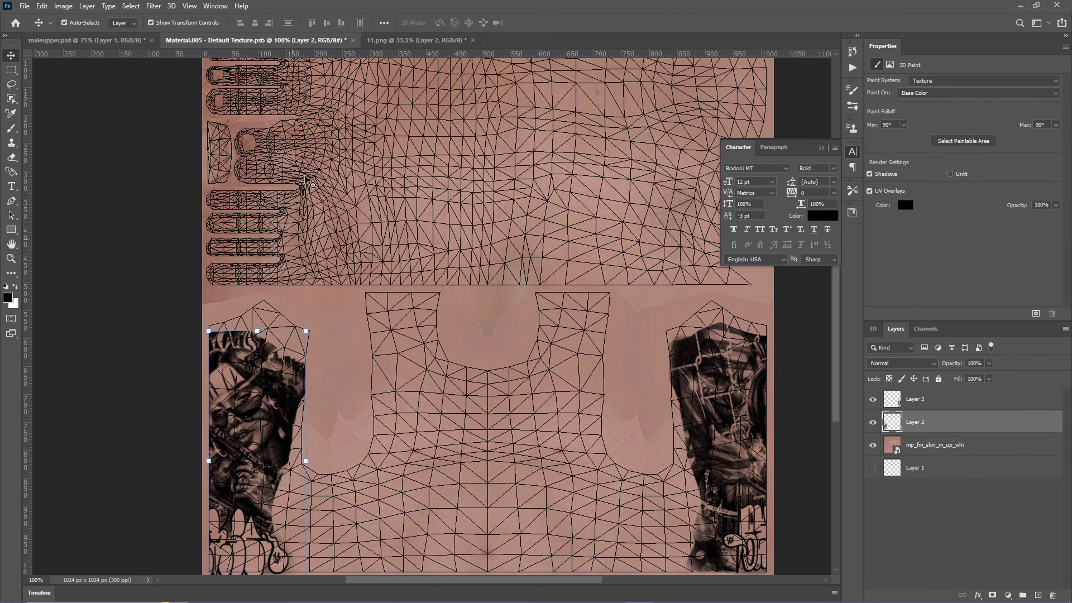
right_click(270, 385)
left_click(217, 374)
left_click_drag(217, 374, 218, 375)
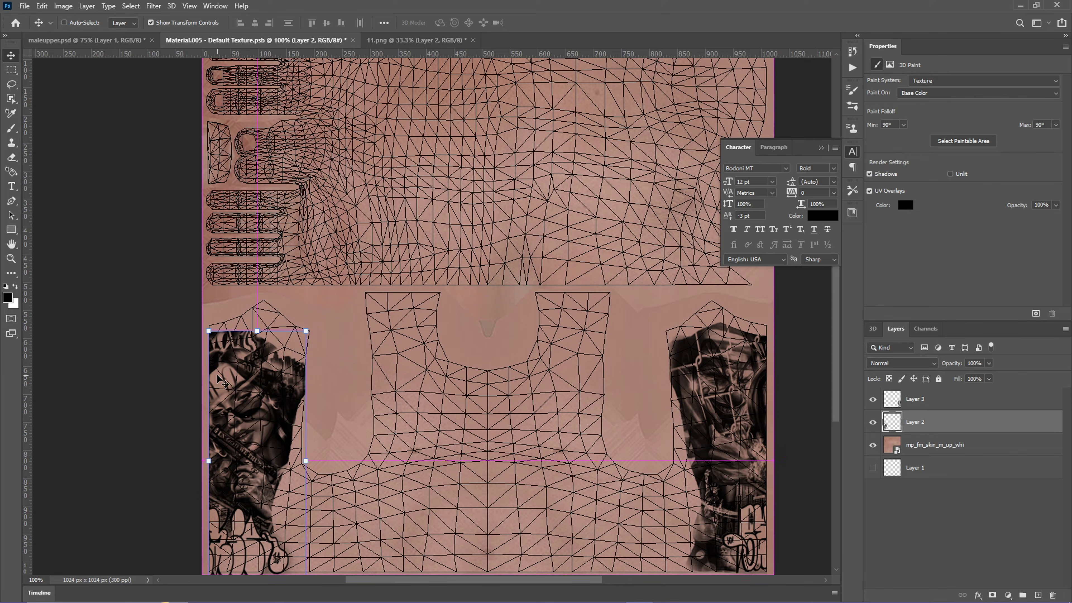
key("ctrl+t")
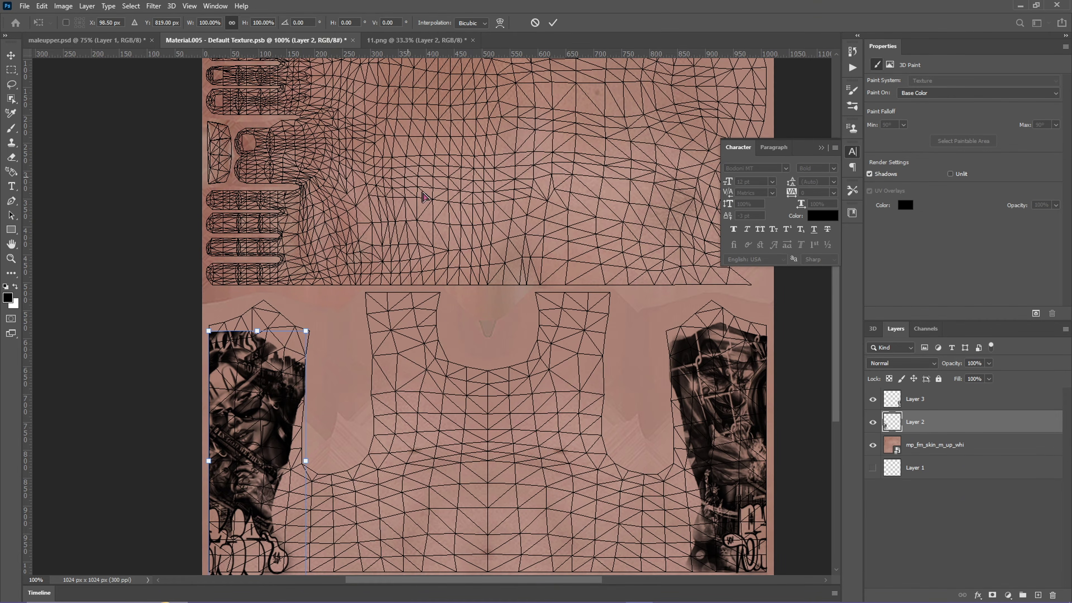
left_click(500, 22)
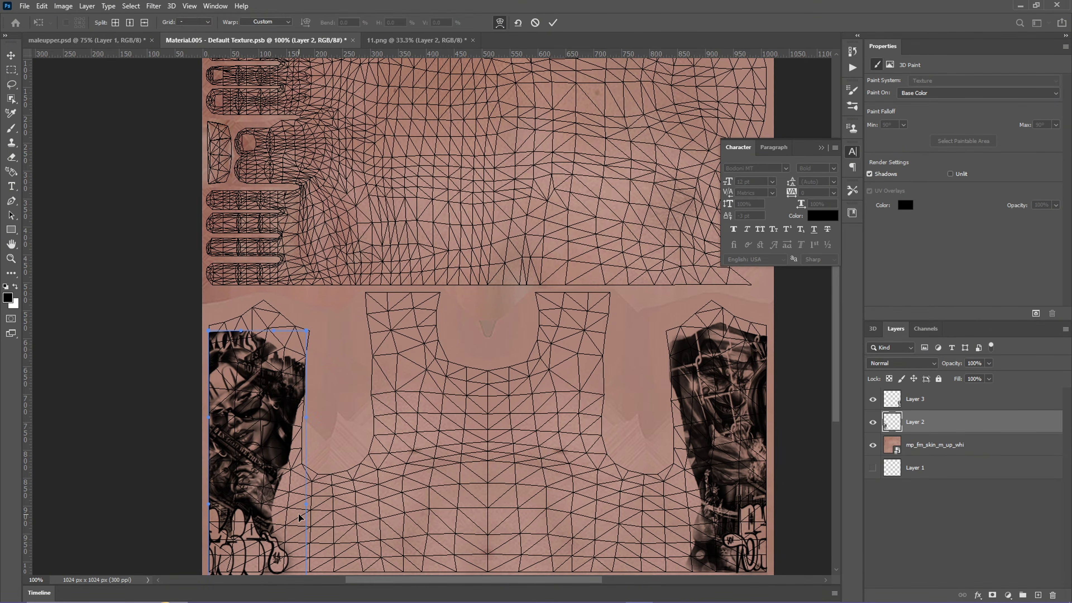
left_click_drag(308, 501, 414, 560)
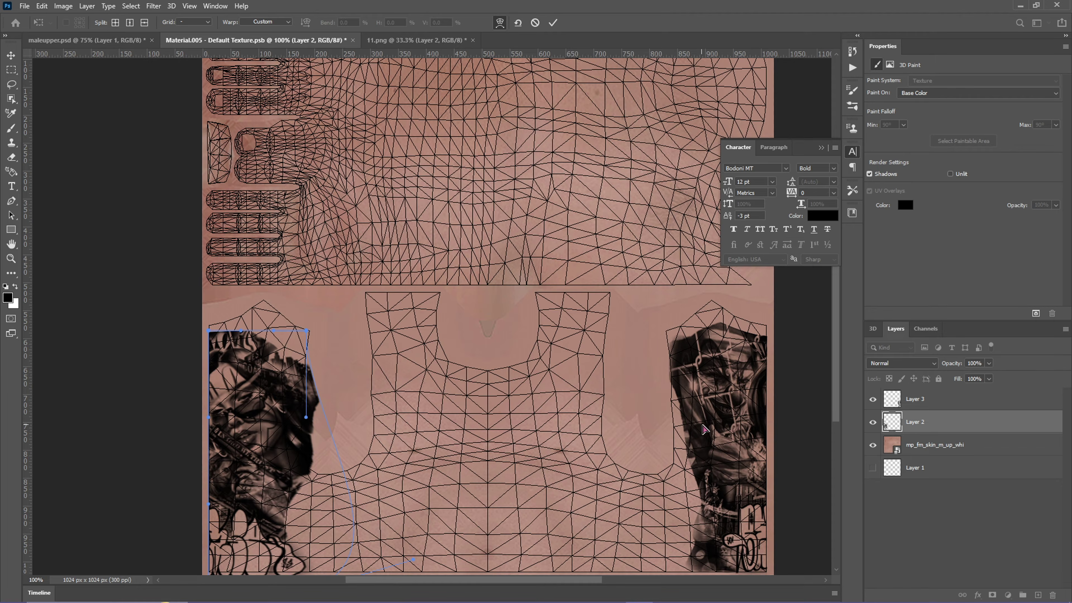
key("Return")
Step: Warp the left tattoo half on Layer 3 so its outer side and lower corner bulge toward the side of the torso
left_click(672, 412)
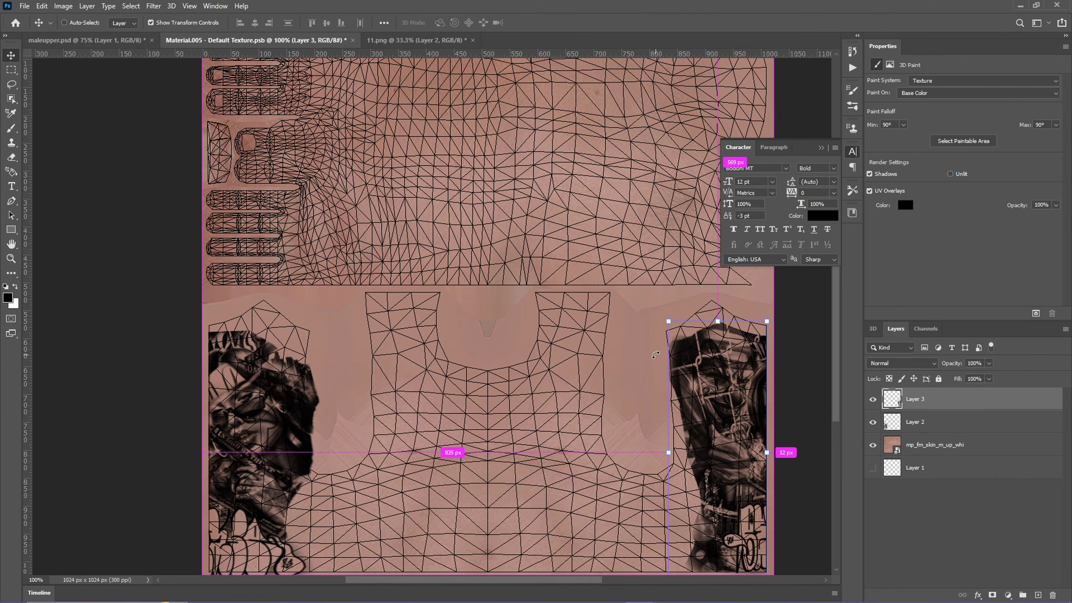
key("ctrl+t")
left_click(499, 23)
left_click_drag(669, 496, 600, 502)
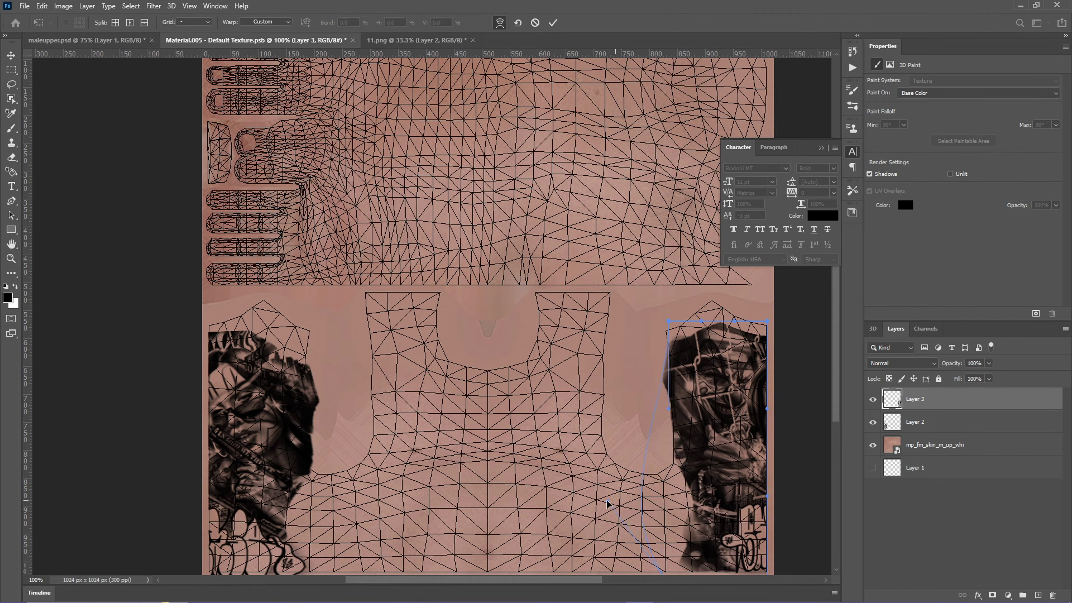
scroll(625, 528, "down", 2)
left_click_drag(669, 557, 640, 567)
left_click_drag(600, 475, 523, 468)
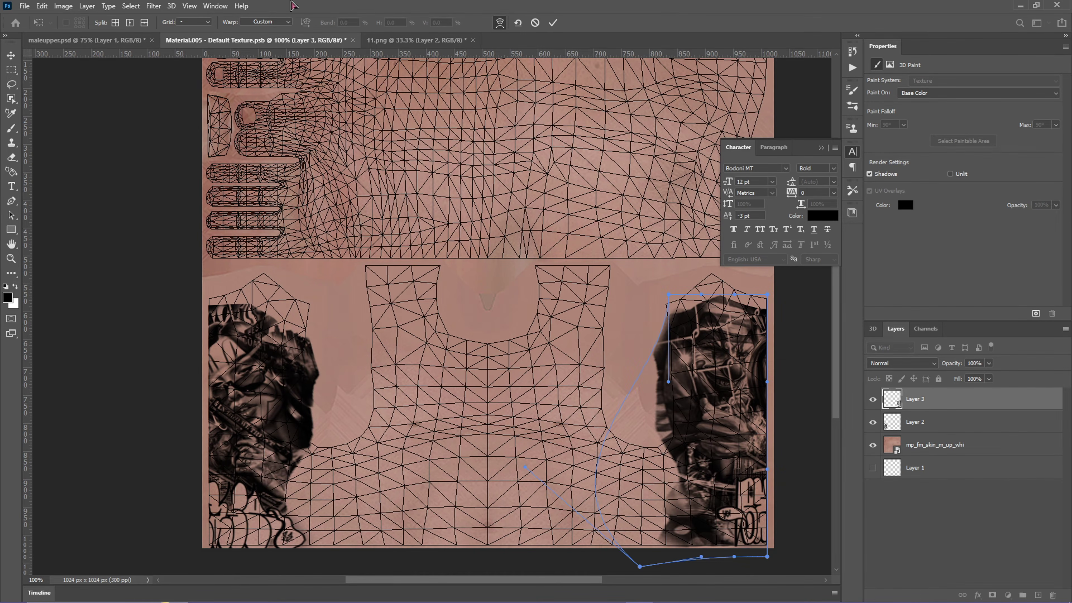
key("Return")
Step: Inspect the warped back tattoo on the 3D model in maleupper.psd from behind, from above and from the sides
left_click(87, 40)
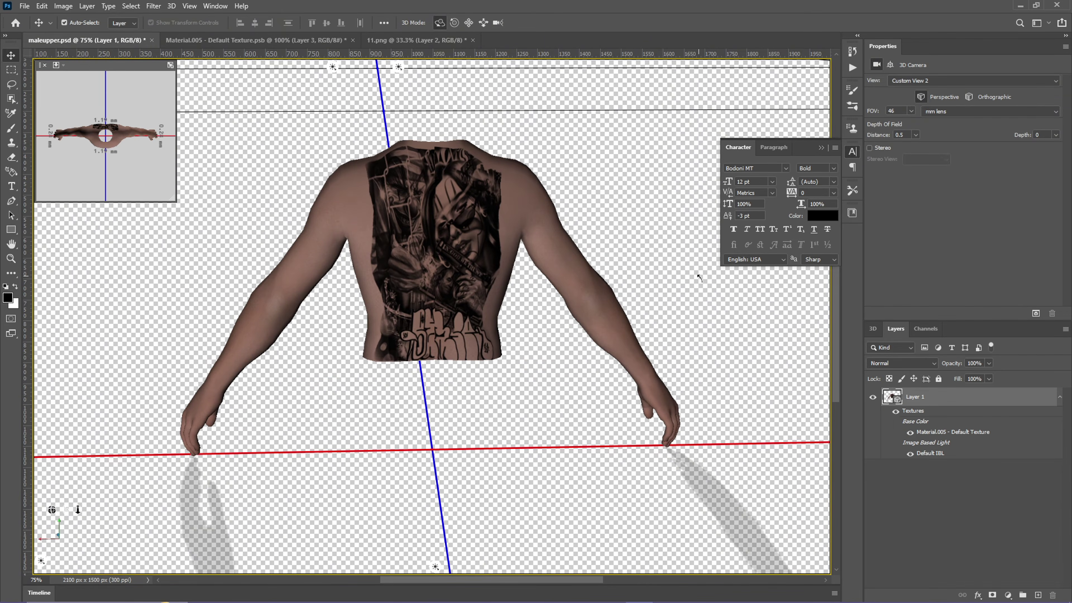
left_click(971, 80)
left_click(920, 106)
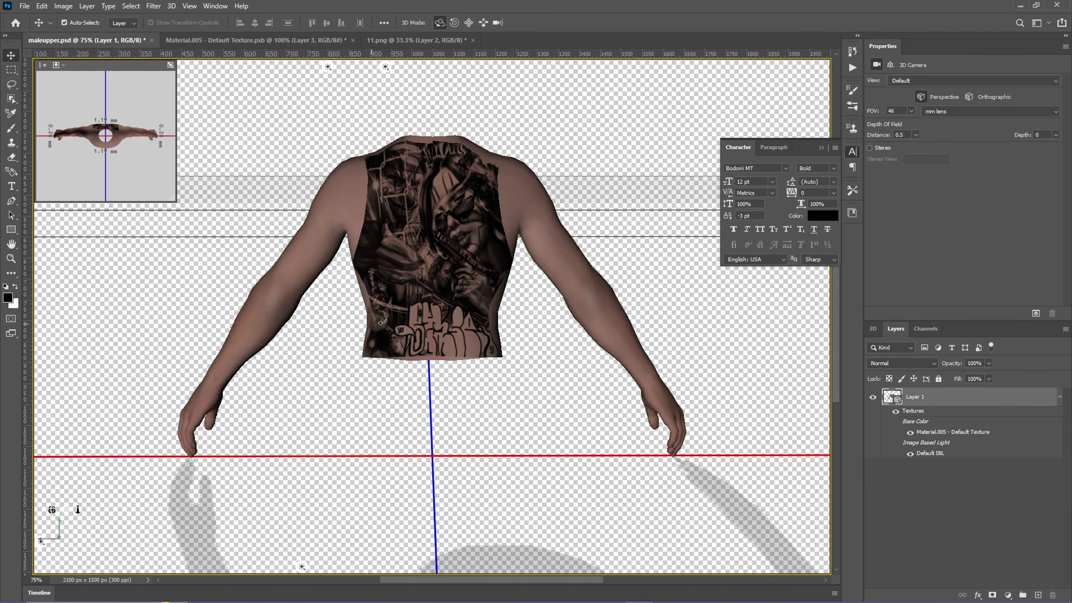
left_click_drag(382, 322, 487, 201)
mouse_move(481, 309)
left_mouse_down()
mouse_move(472, 241)
mouse_move(504, 191)
mouse_move(427, 180)
mouse_move(479, 275)
mouse_move(466, 309)
left_mouse_up()
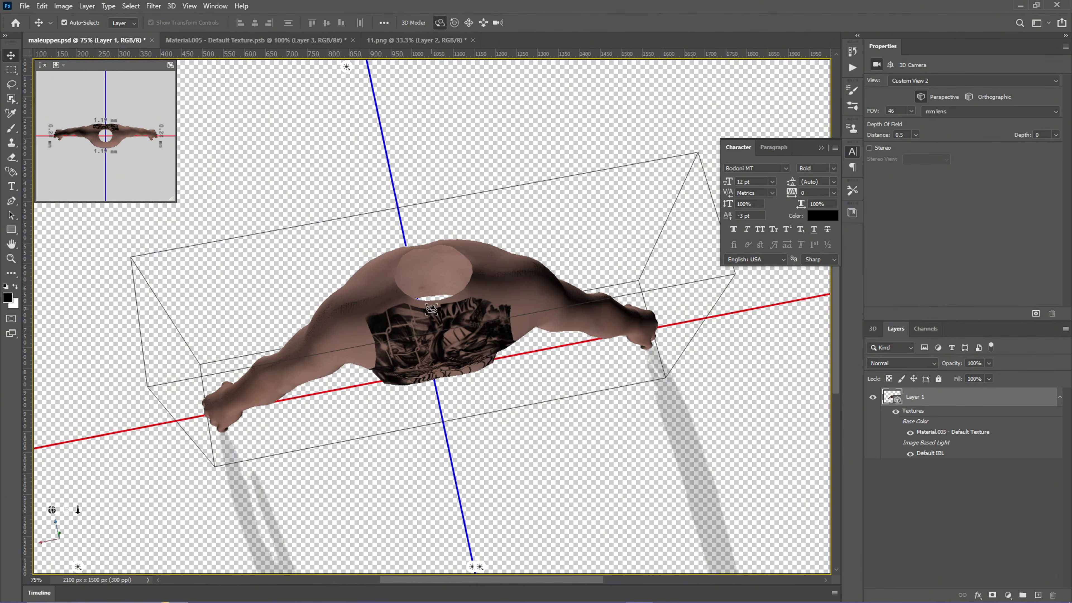
left_click_drag(414, 357, 384, 275)
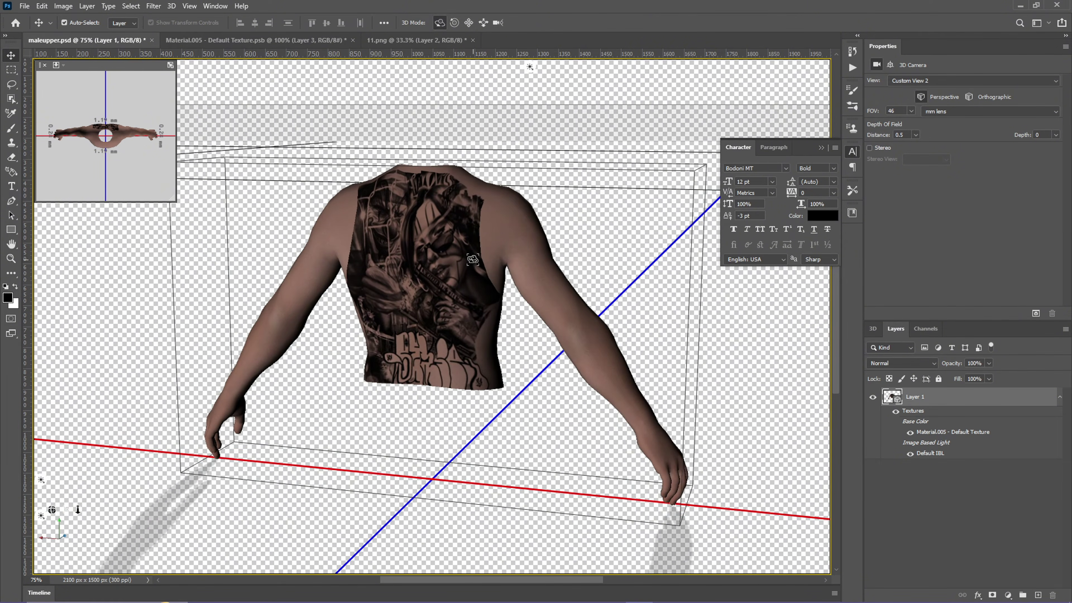
left_click_drag(473, 259, 467, 253)
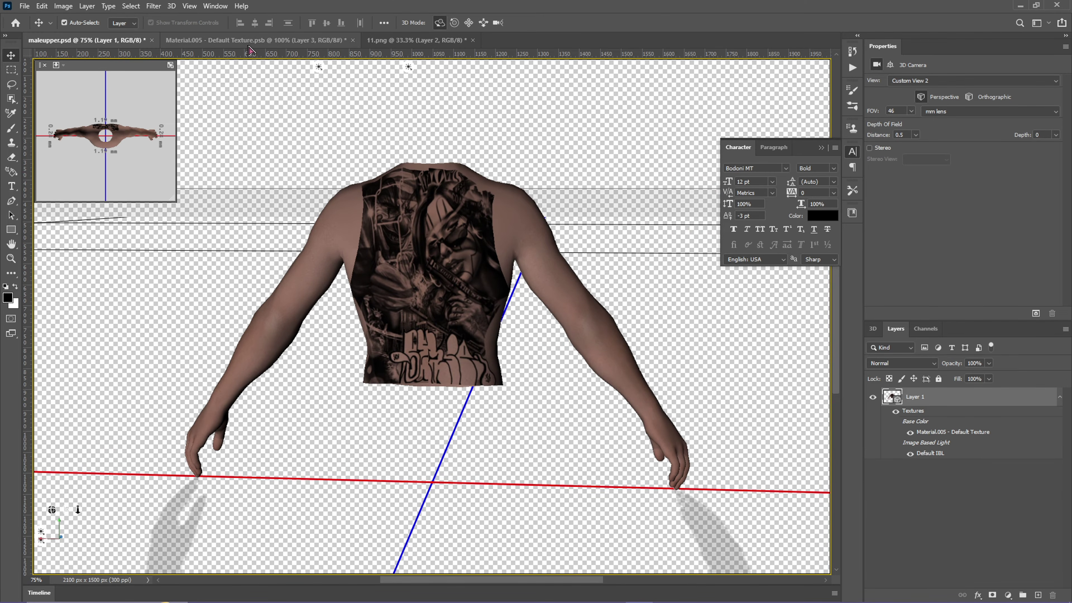
Step: Undo a full-strength Eraser stroke on the tattoo in the UV texture and lower the Eraser's opacity to 23%
left_click(208, 41)
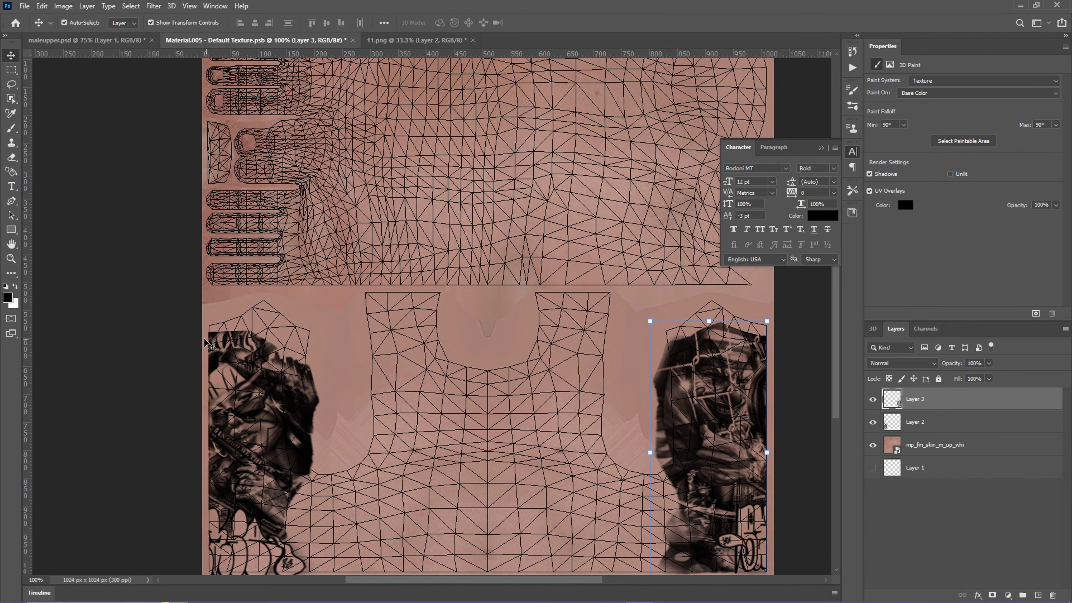
left_click(12, 159)
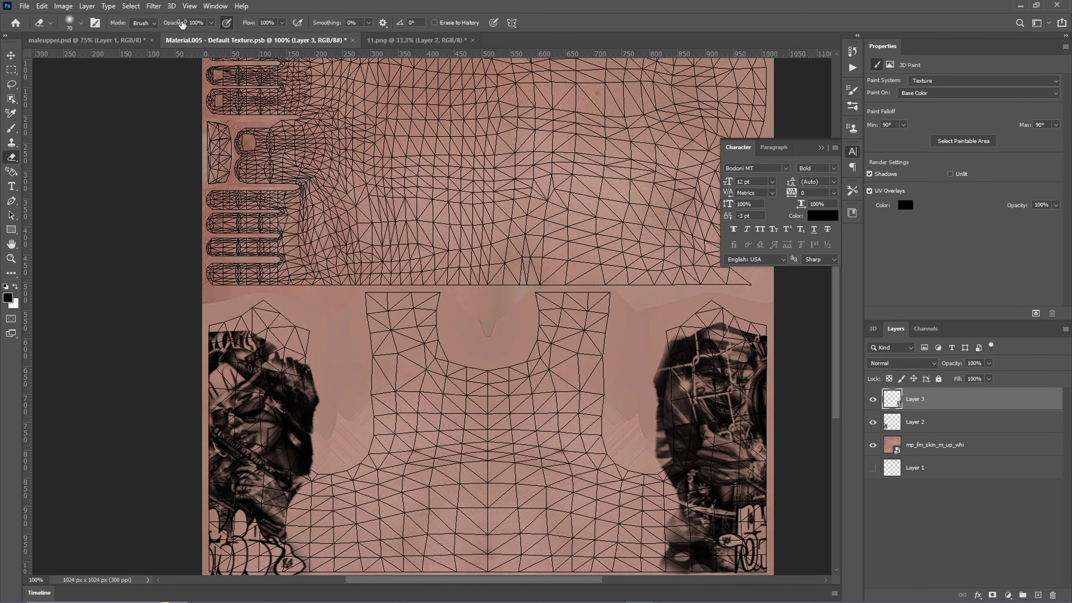
mouse_move(312, 347)
left_mouse_down()
mouse_move(309, 369)
mouse_move(240, 351)
left_mouse_up()
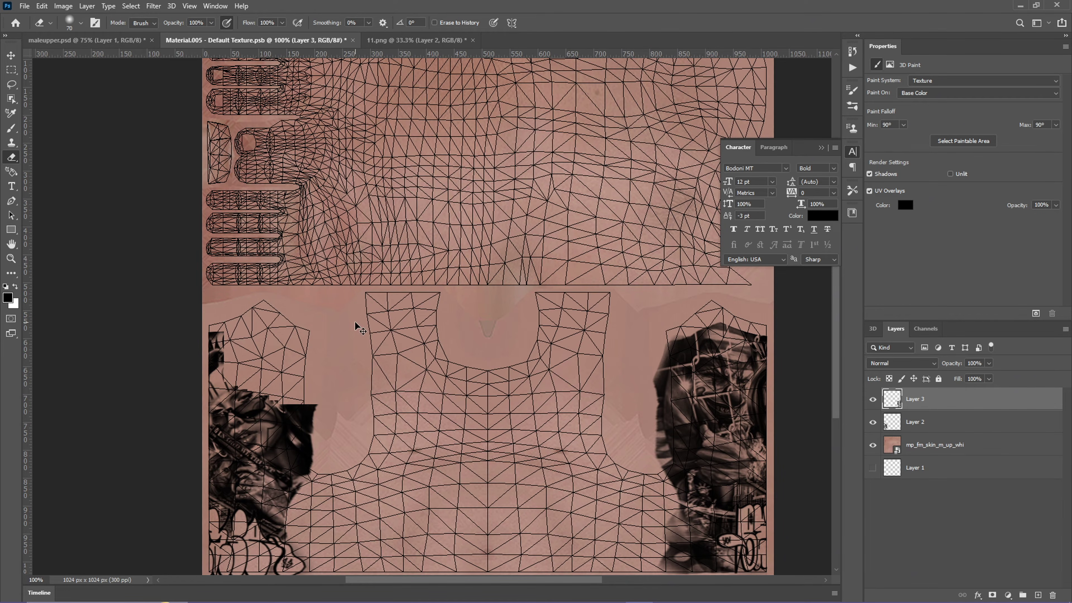
key("ctrl+z")
left_click(210, 25)
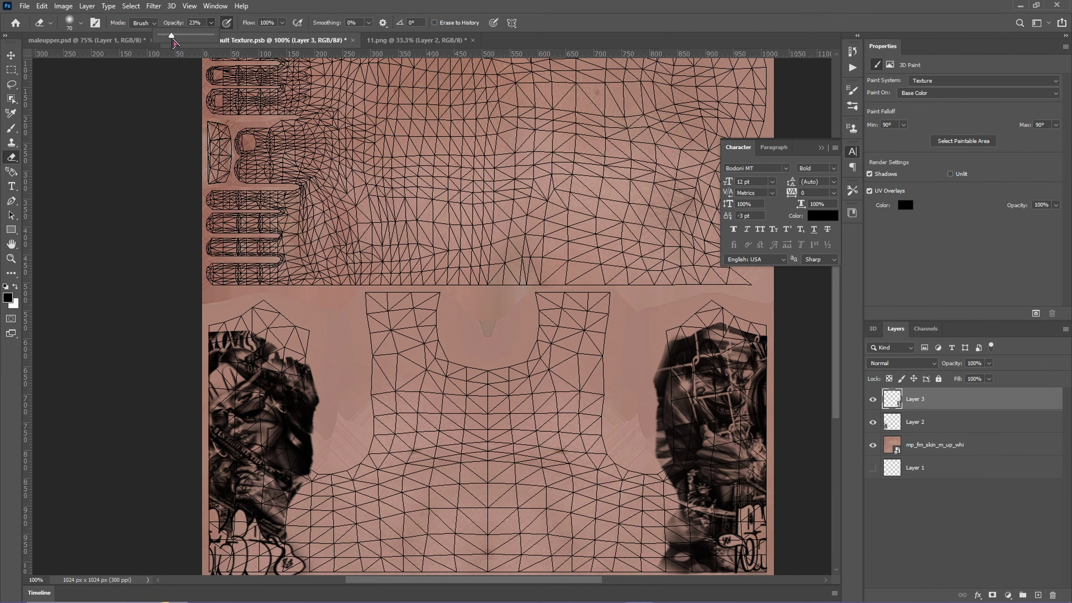
left_click(299, 371)
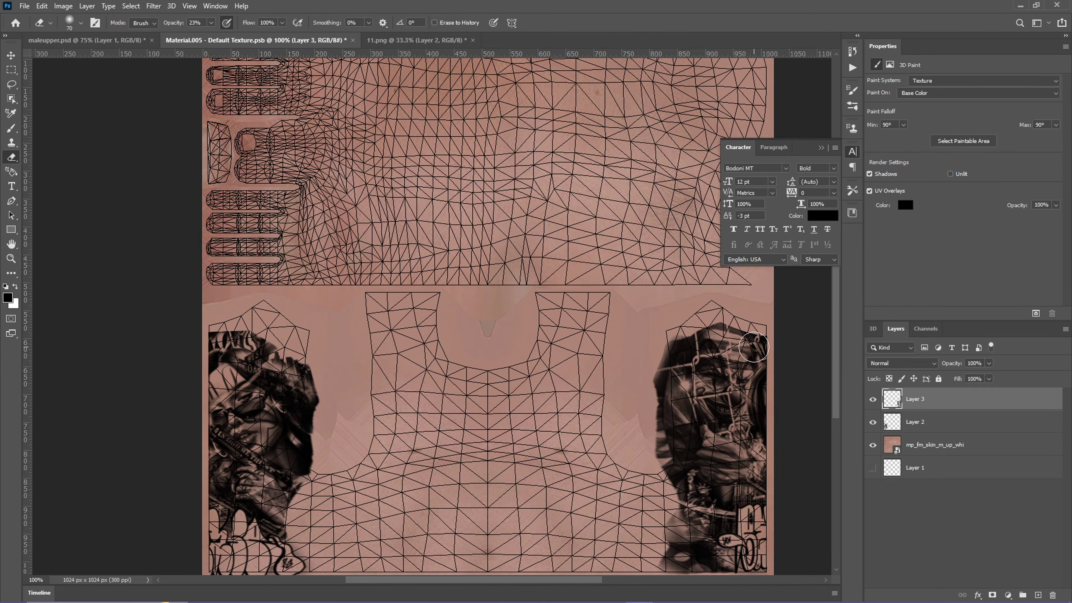
Step: Soften the upper edge of the tattoo half on Layer 2 with the Eraser at 9% opacity and 46% smoothing
key("alt+bracketleft")
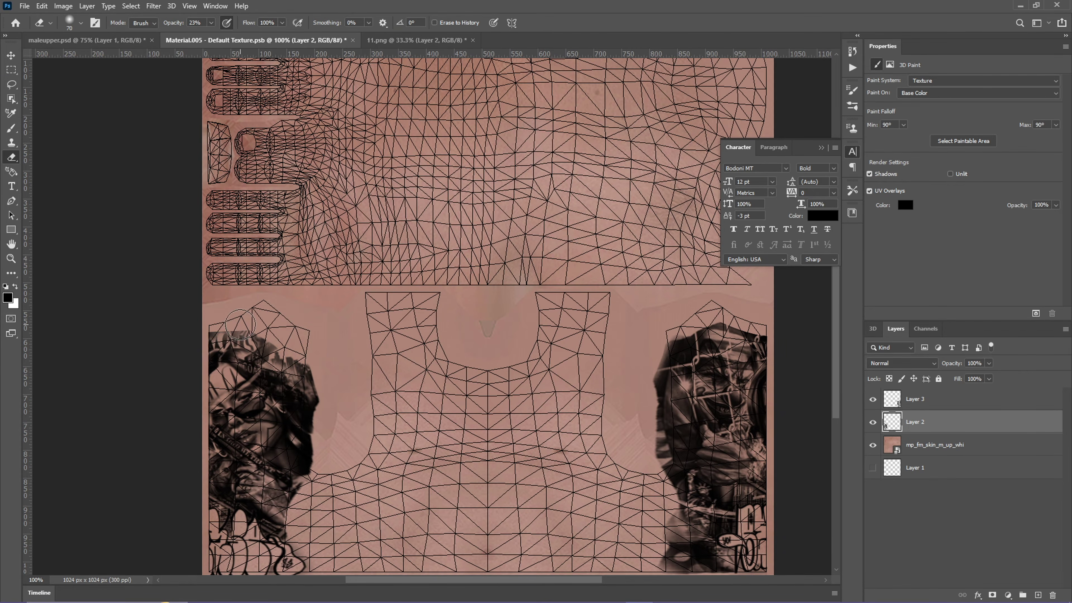
key("0")
key("9")
left_click(368, 22)
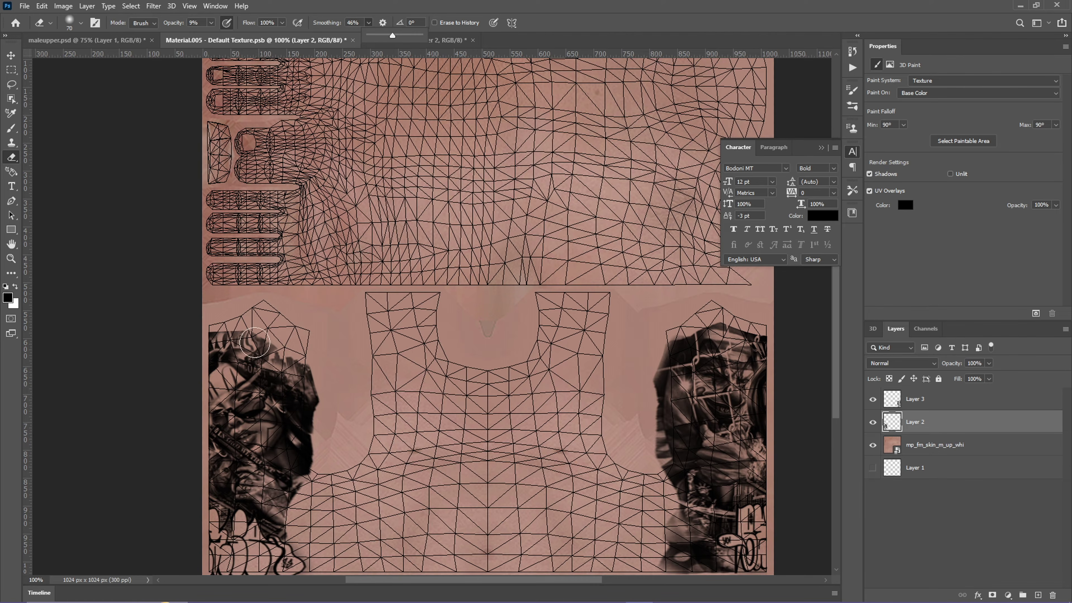
left_click(243, 332)
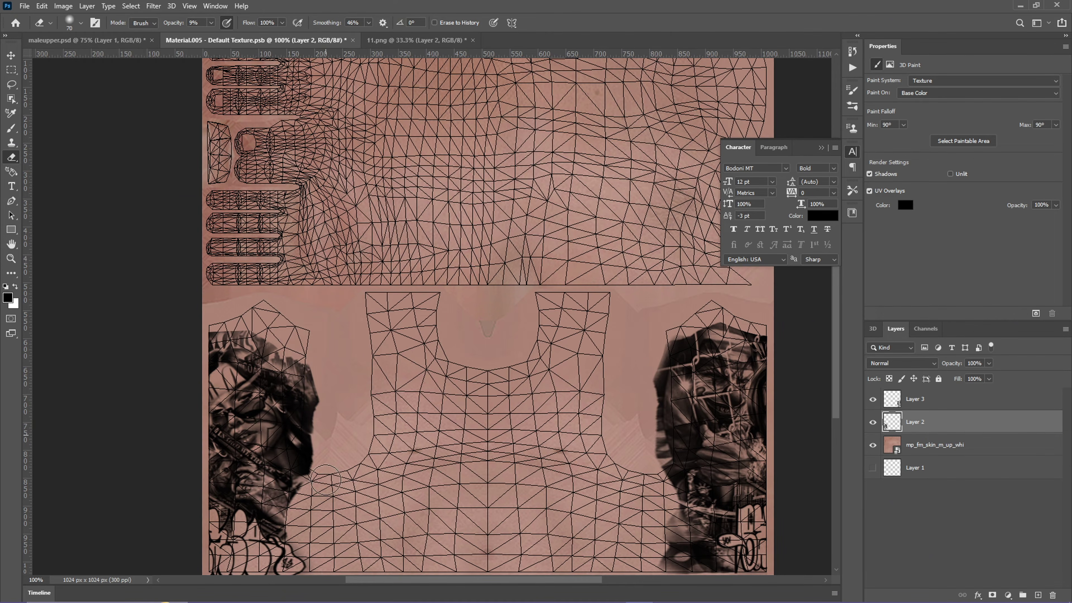
left_click(892, 407)
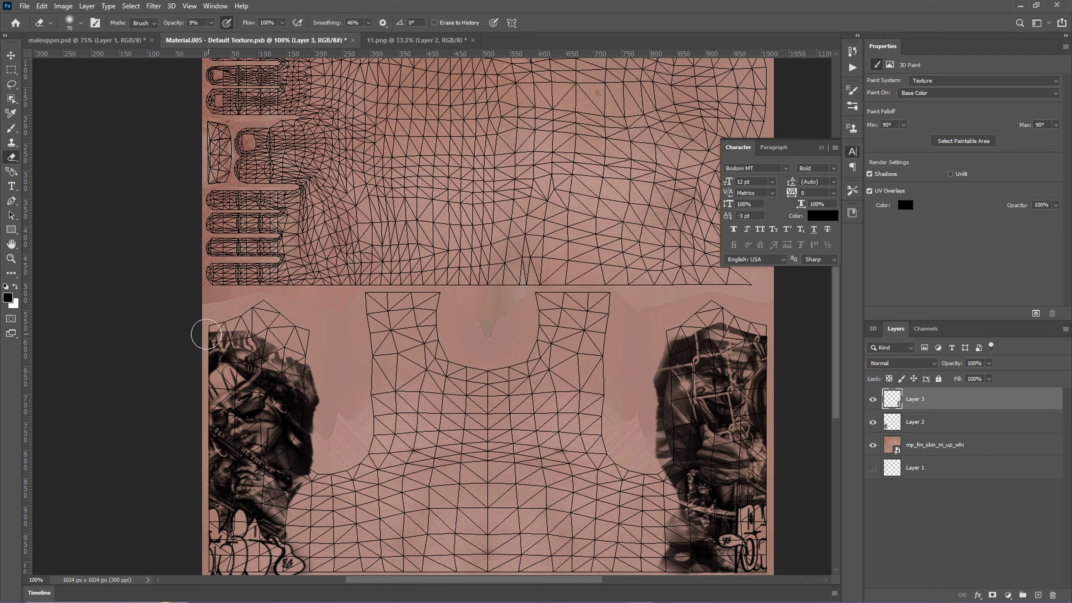
left_click_drag(212, 23, 217, 25)
key("alt+bracketleft")
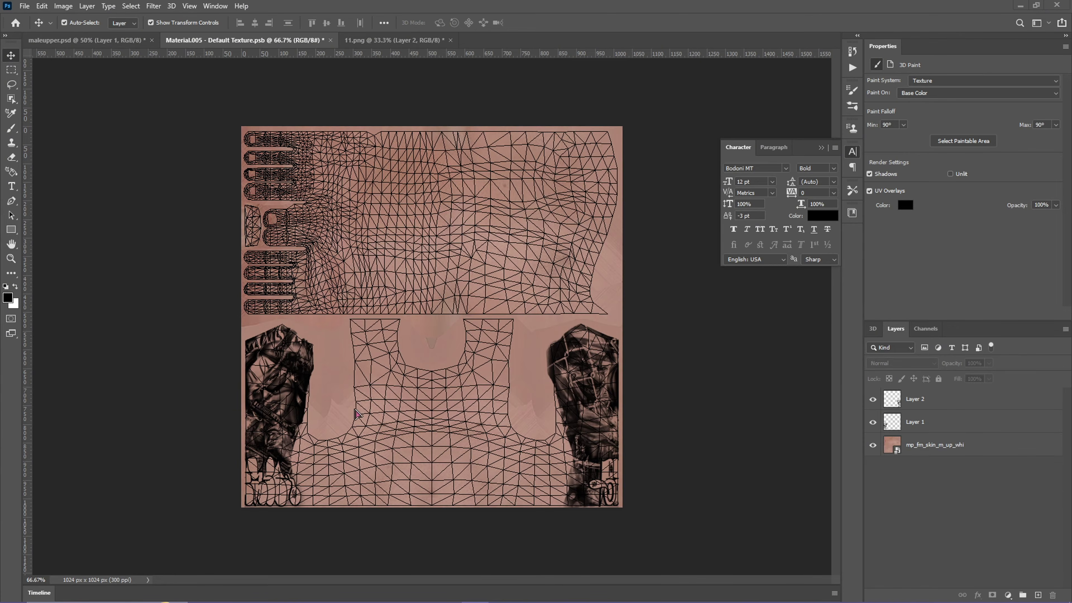
Step: Compare the back tattoo on the 3D model with the source image 11.png
left_click(94, 40)
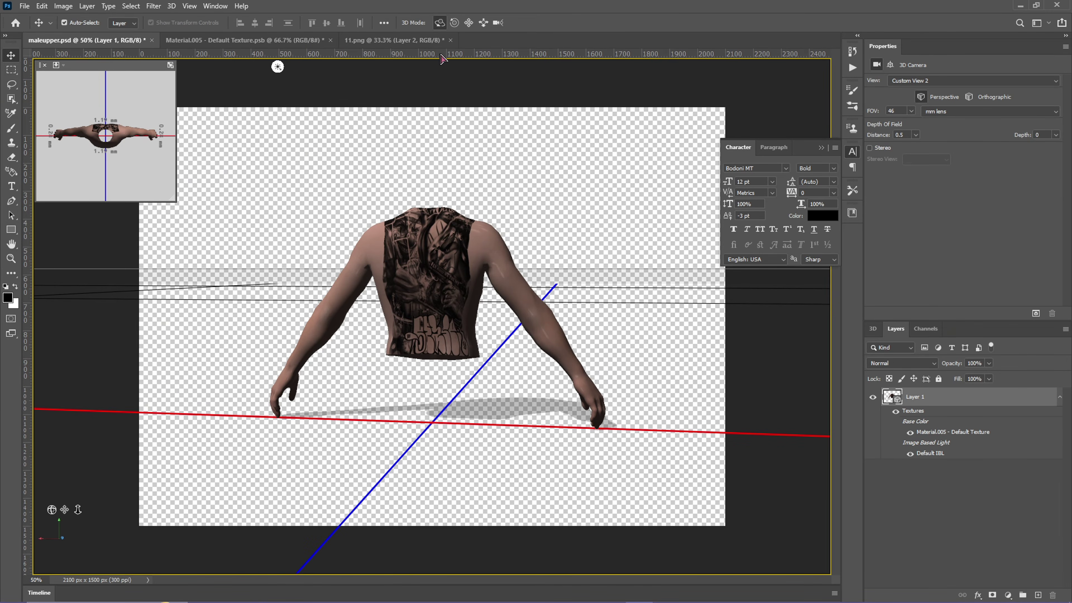
left_click(396, 41)
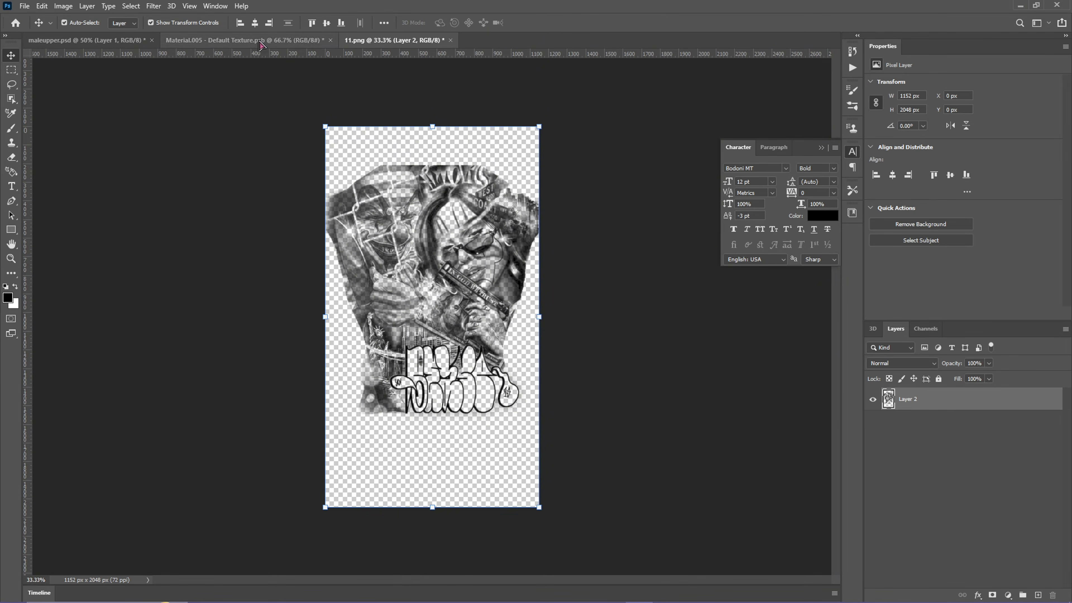
left_click(260, 42)
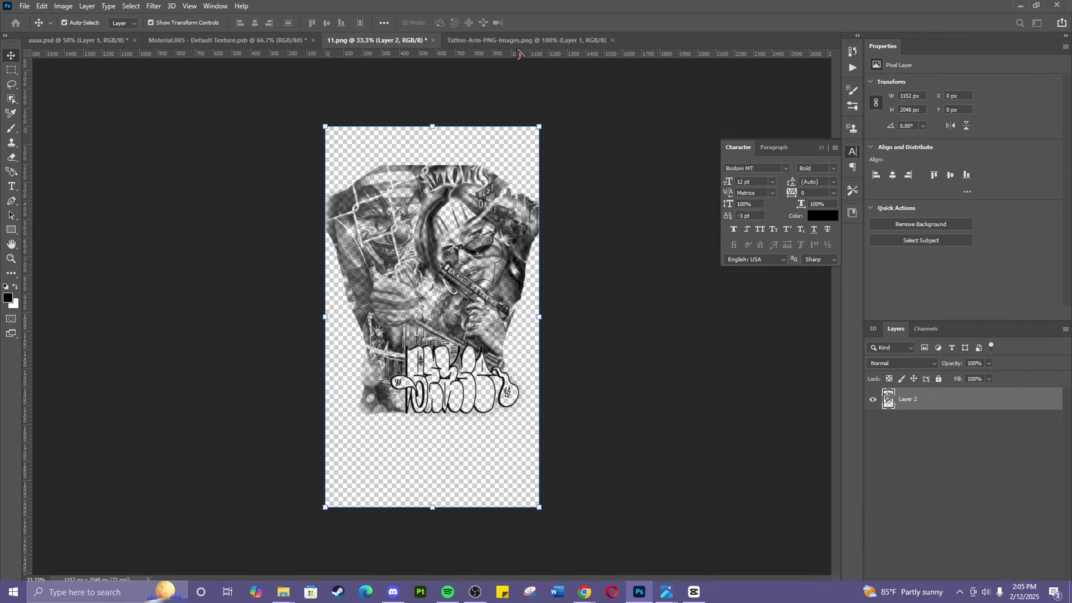
Step: Select and copy the entire skull-and-roses image in Tattoo-Arm-PNG-Images.png
left_click(131, 6)
left_click(135, 17)
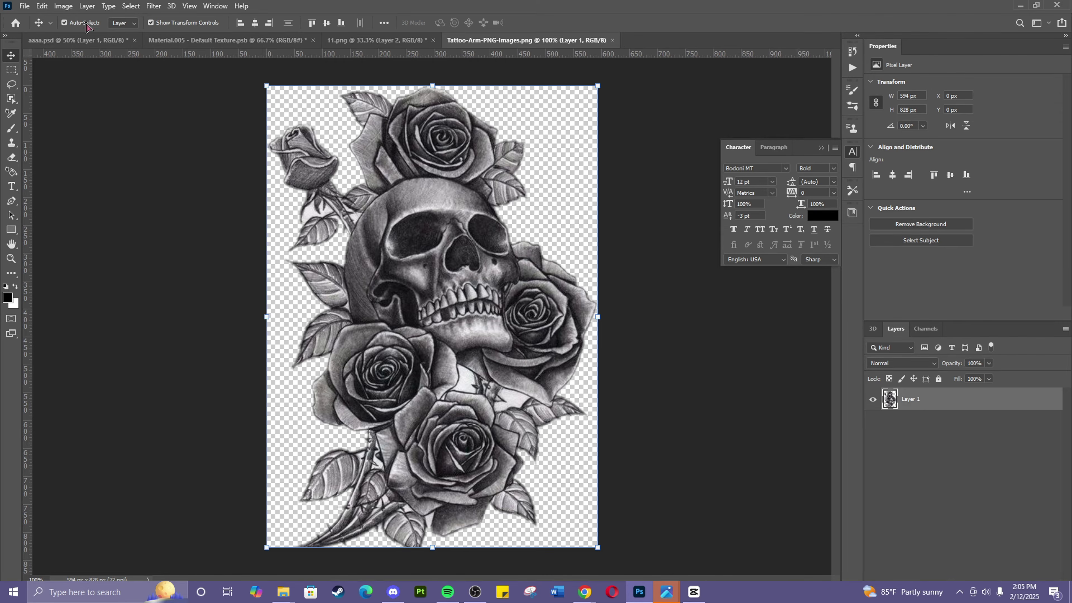
left_click(41, 6)
left_click(62, 84)
Step: Replace the original skull-and-roses layer with a new layer filled with black
key("ctrl+v")
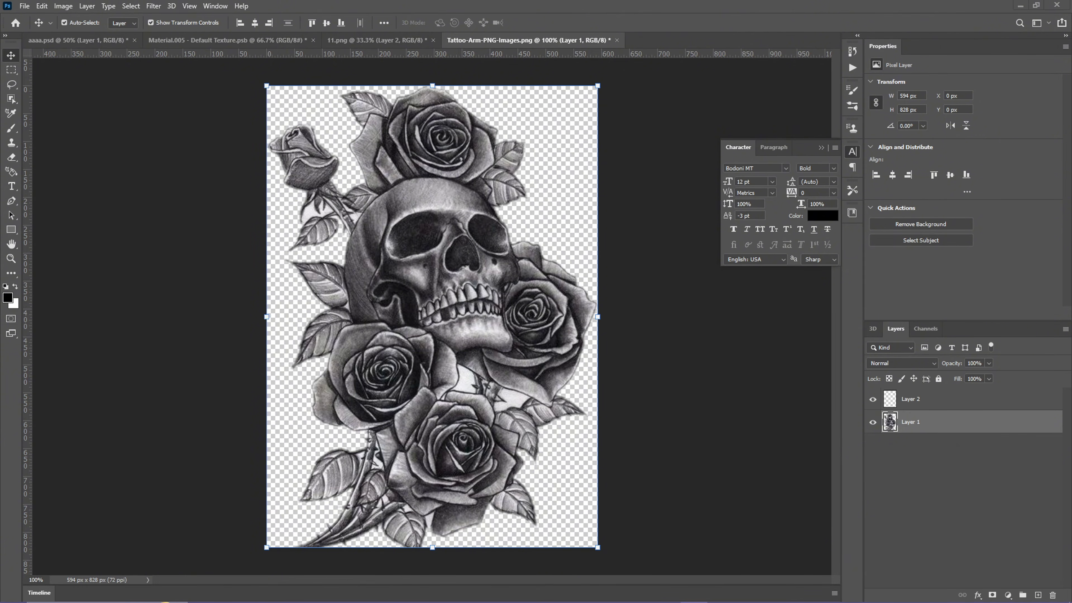
left_click(1053, 595)
key("Return")
left_click(11, 273)
left_click(55, 558)
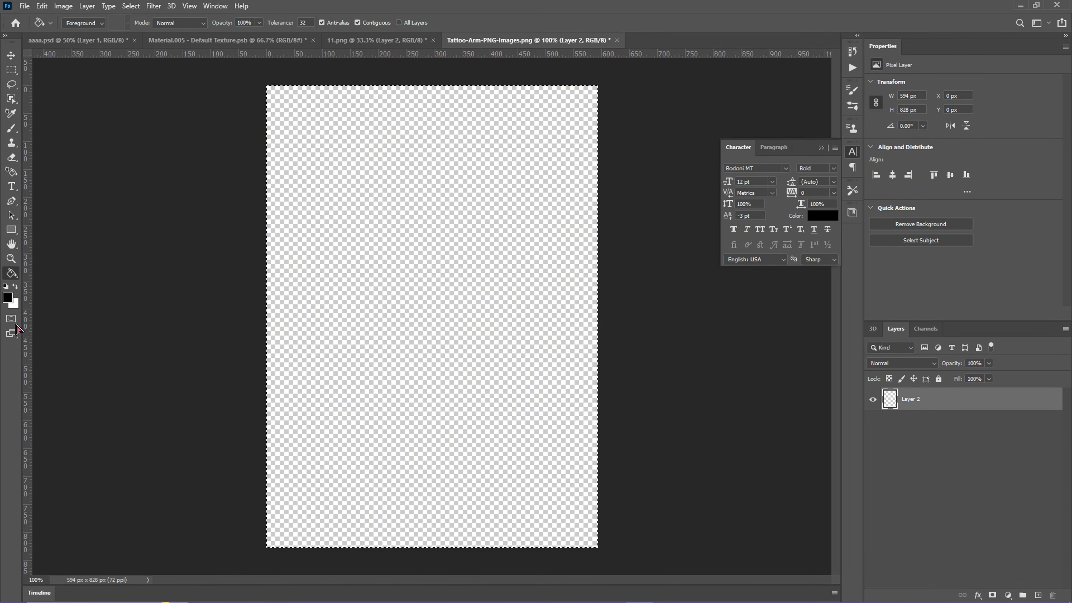
left_click(385, 275)
Step: Paste the copied skull-and-roses image into a new layer mask on the black layer and invert the mask
left_click(992, 595)
left_click(912, 398, "alt")
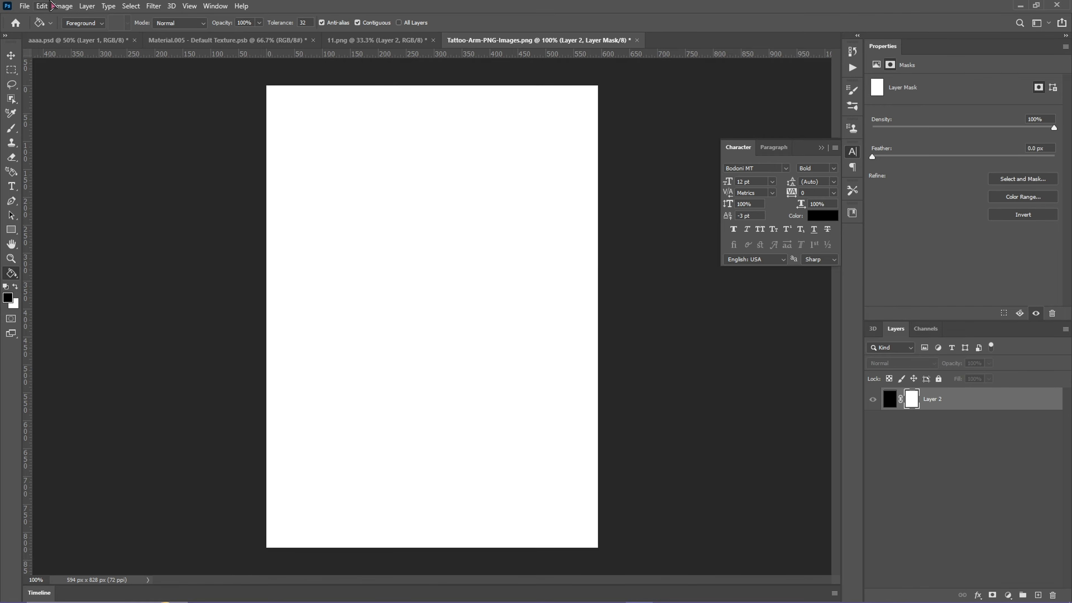
left_click(42, 5)
left_click(67, 104)
left_click(63, 6)
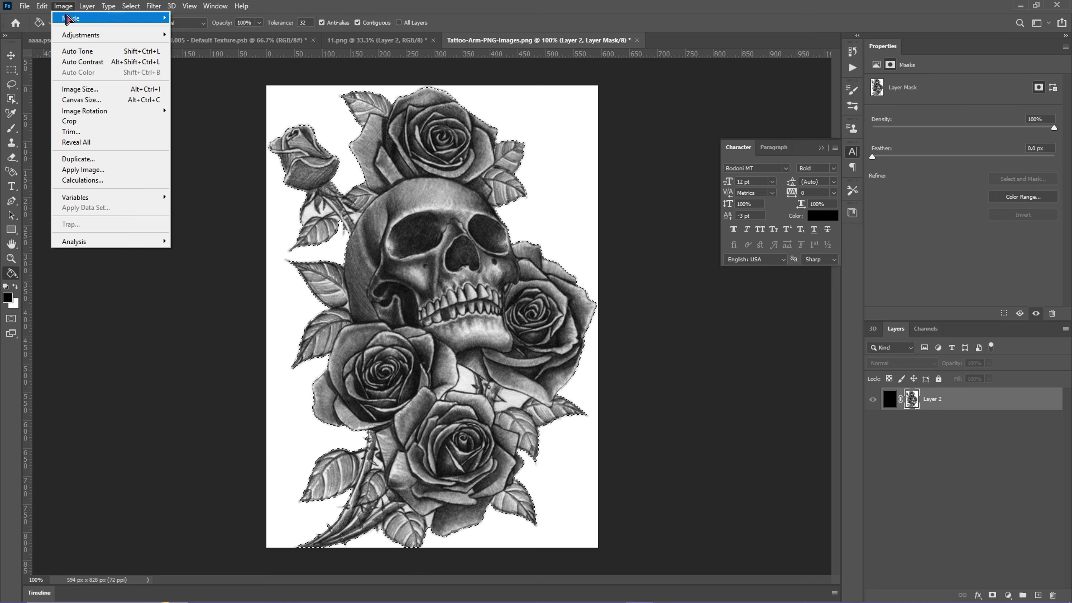
left_click(231, 165)
left_click(892, 407)
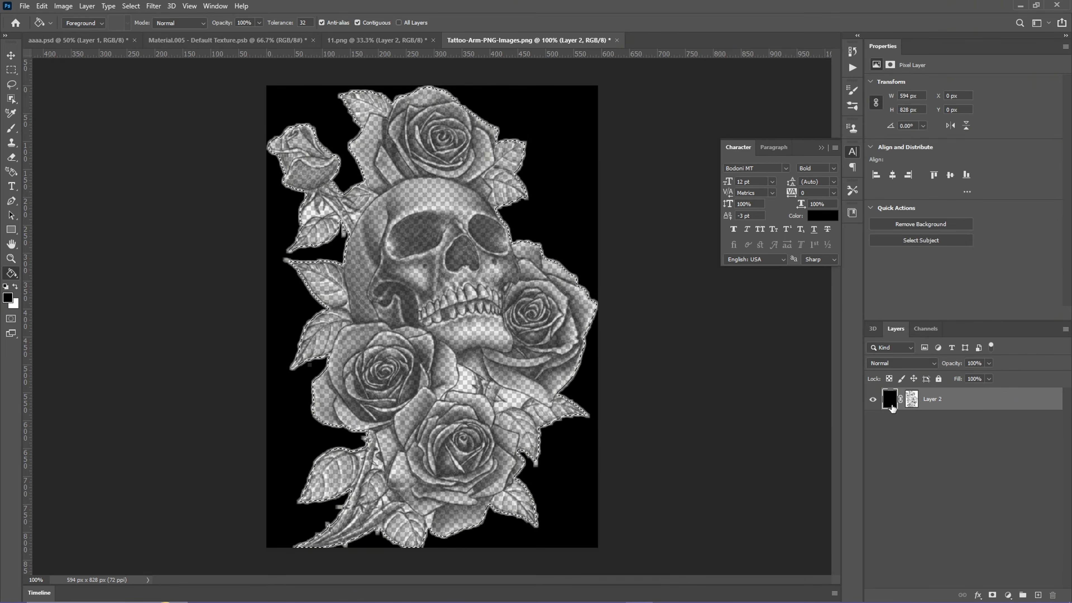
Step: Apply the mask to the black layer and move the transparent skull-and-roses tattoo into Material.005 - Default Texture.psb
left_click(912, 399)
left_click(1053, 595)
left_click(486, 229)
left_click(11, 55)
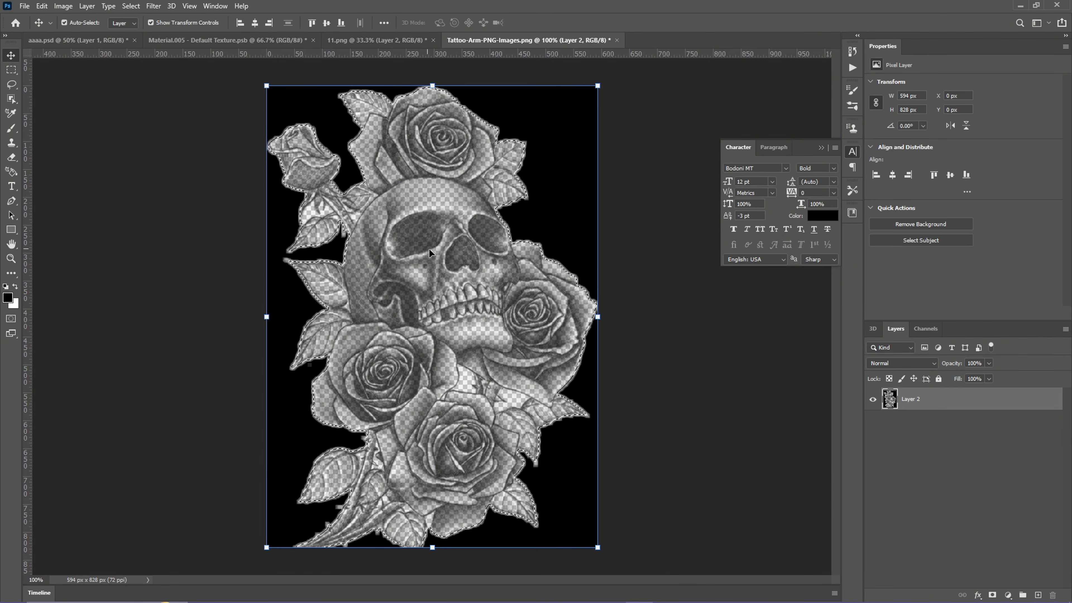
left_click_drag(489, 287, 476, 314)
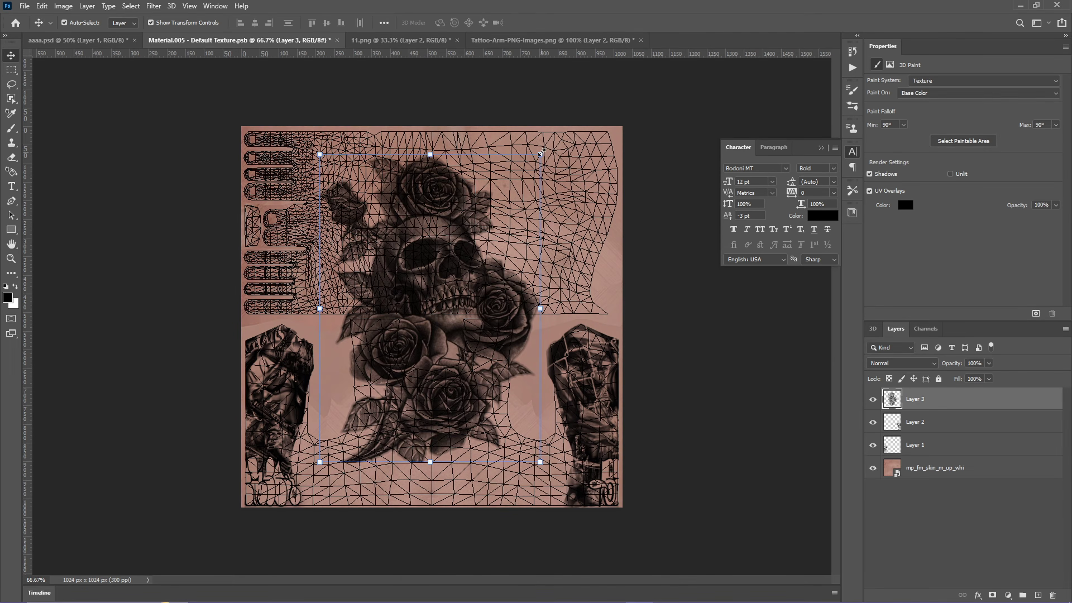
Step: Scale down the skull-and-roses tattoo and place it on the torso's side beside the lettering of the Layer 1 back tattoo half
left_click_drag(540, 153, 432, 308)
left_click_drag(405, 388, 357, 441)
left_click_drag(382, 362, 337, 421)
left_click_drag(313, 468, 321, 466)
left_click_drag(346, 419, 331, 464)
Step: Reorder Layer 3 below Layer 1 and enlarge the skull-and-roses tattoo to 113%
left_click_drag(916, 399, 940, 452)
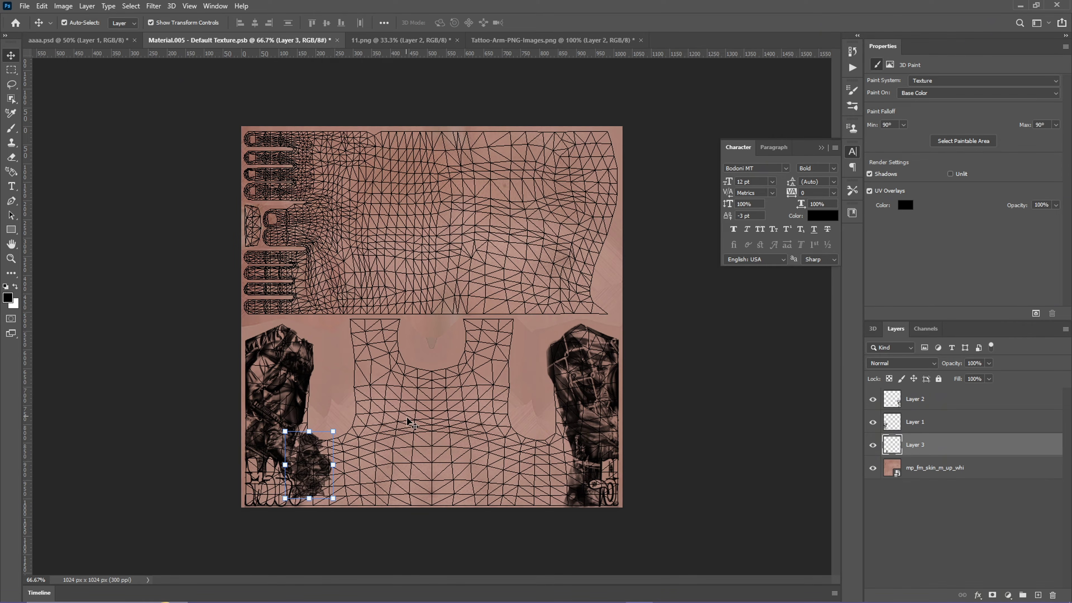
mouse_move(325, 459)
left_mouse_down()
mouse_move(306, 460)
mouse_move(320, 467)
left_mouse_up()
left_click_drag(329, 440, 335, 431)
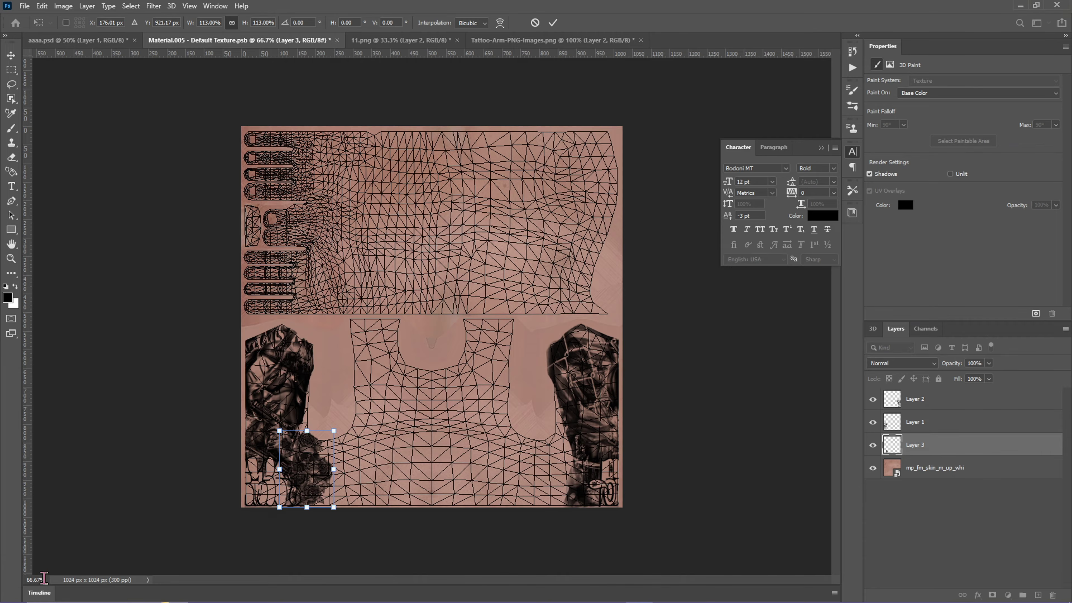
key("Return")
Step: Examine the skull-and-roses tattoo on the UV map and on the side of the 3D model in aaaa.psd
key("ctrl+1")
scroll(174, 502, "down", 3)
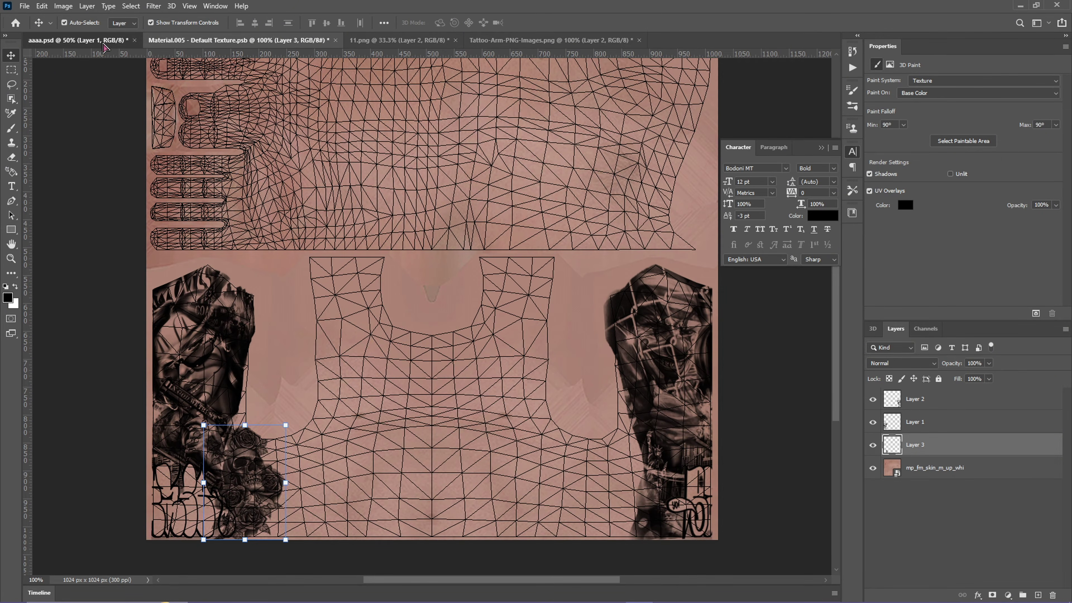
left_click(77, 40)
left_click_drag(518, 348, 296, 192)
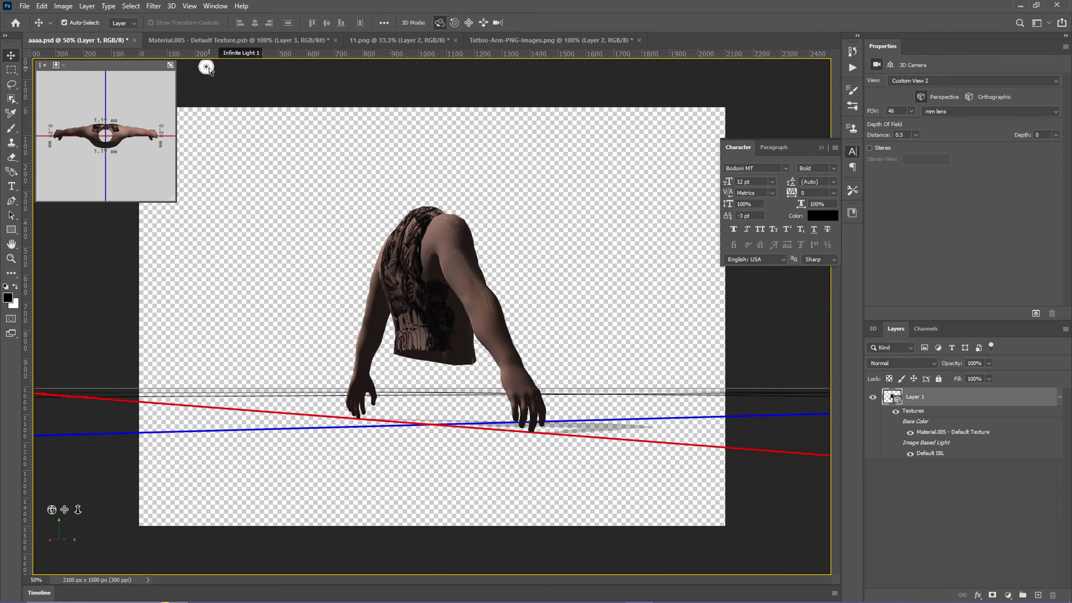
Step: Re-aim Infinite Light 1 to brighten the tattooed side of the torso and examine it at 75% zoom
left_click(206, 65)
left_click(774, 315)
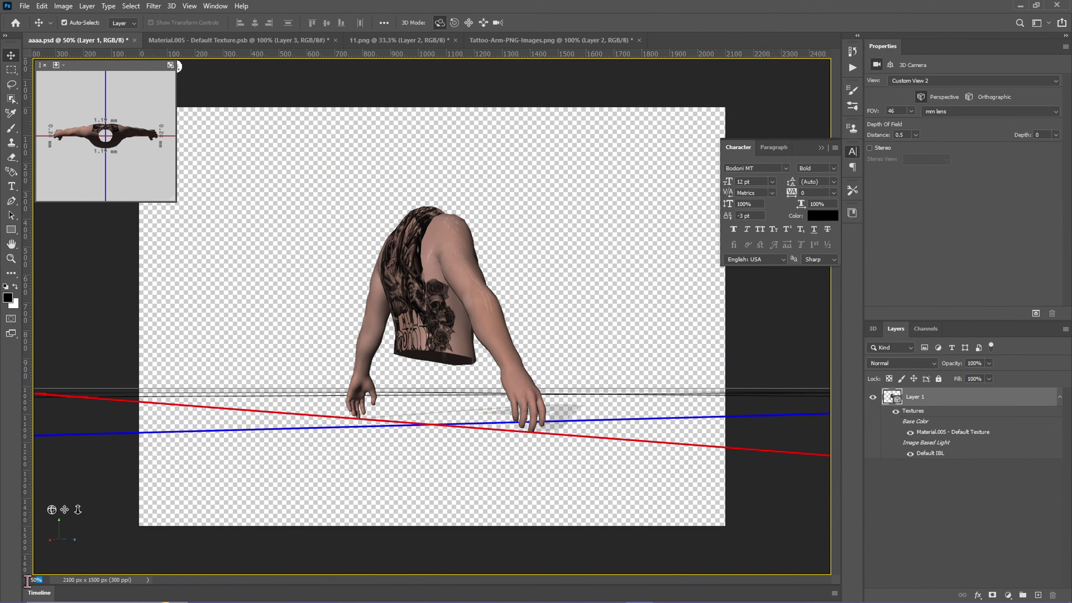
type("75")
key("Return")
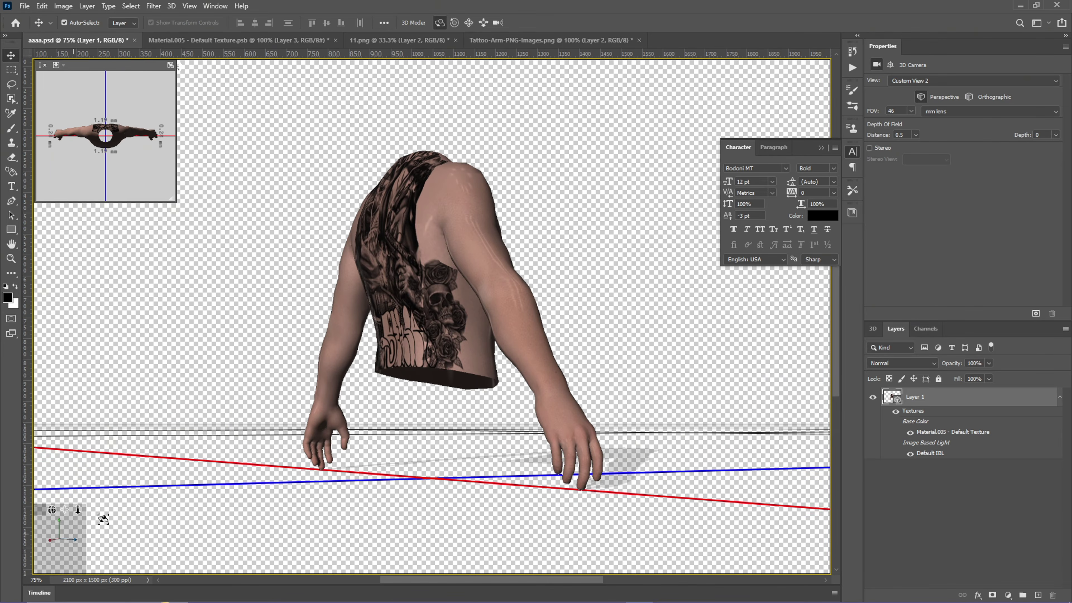
Step: Smudge the edge of the skull-and-roses tattoo on Layer 3 at 24% strength where it meets the back tattoo and lettering
left_click_drag(481, 345, 458, 362)
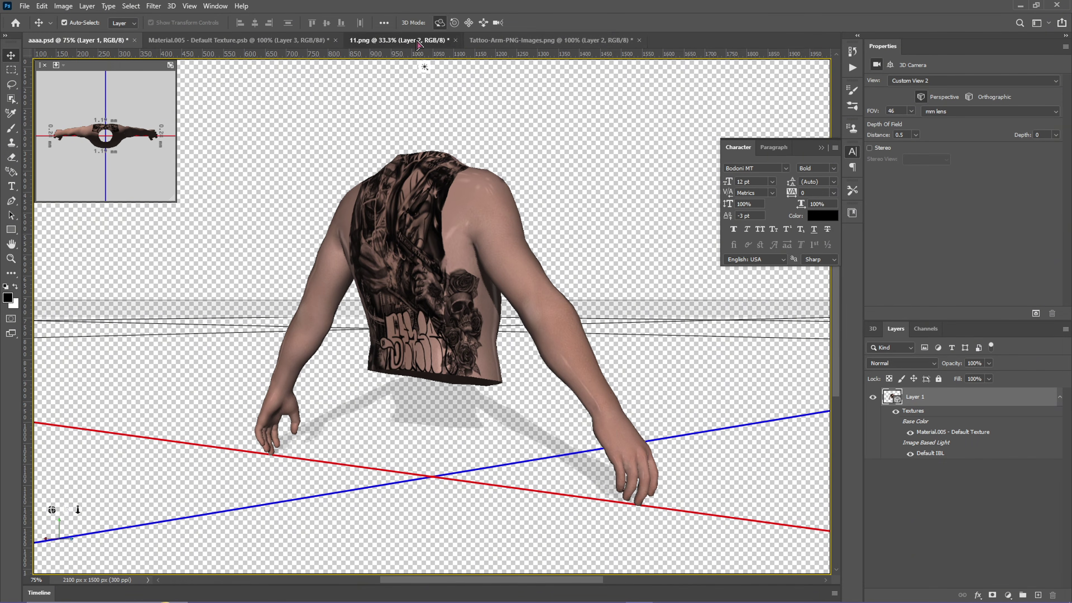
left_click(439, 41)
left_click(495, 41)
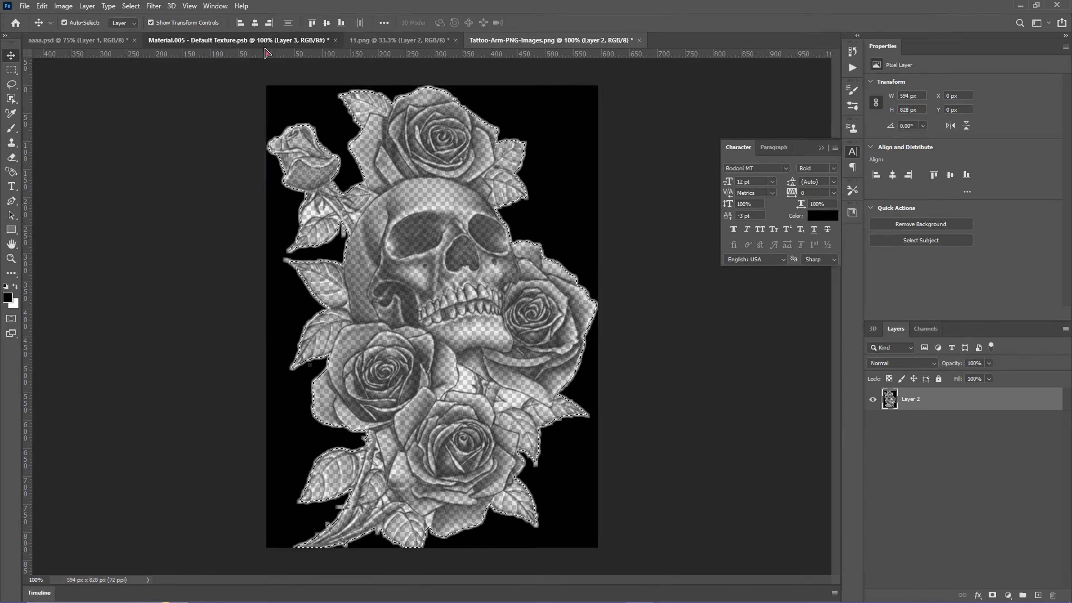
left_click(239, 40)
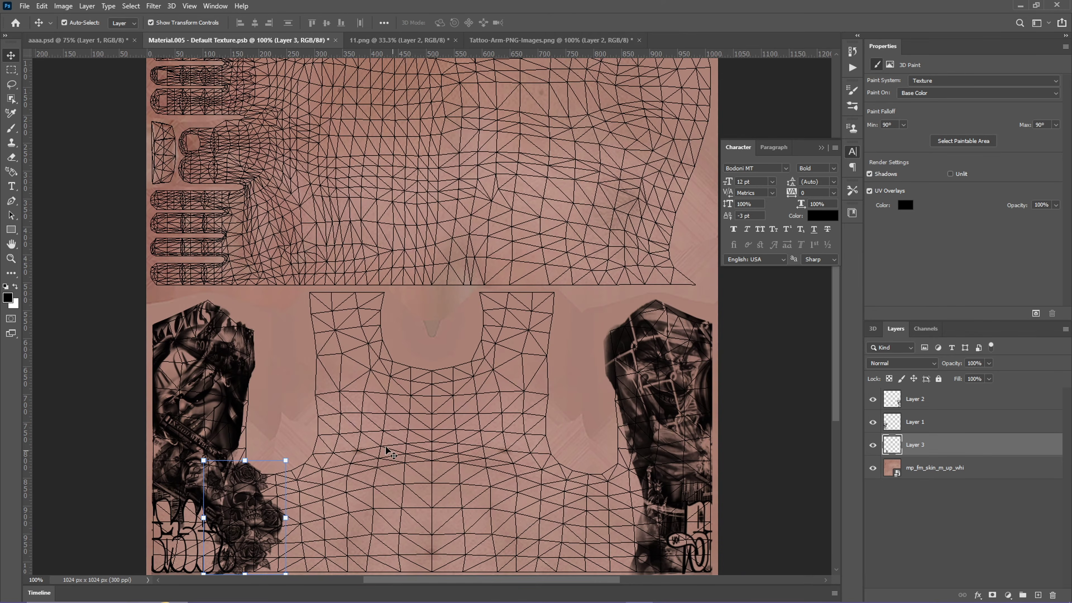
left_click(12, 158)
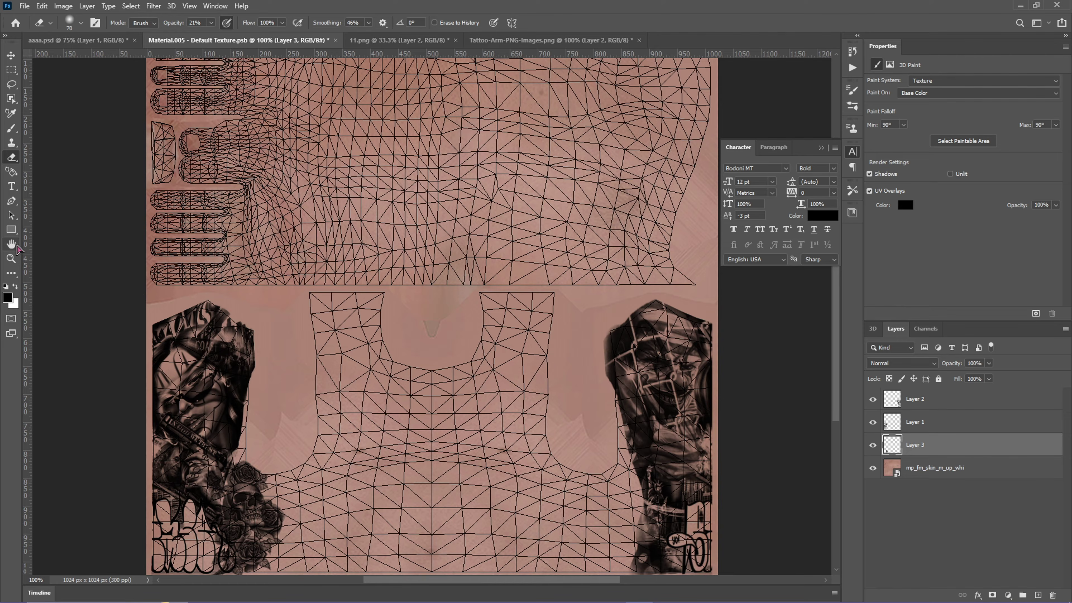
key("g")
left_click(13, 274)
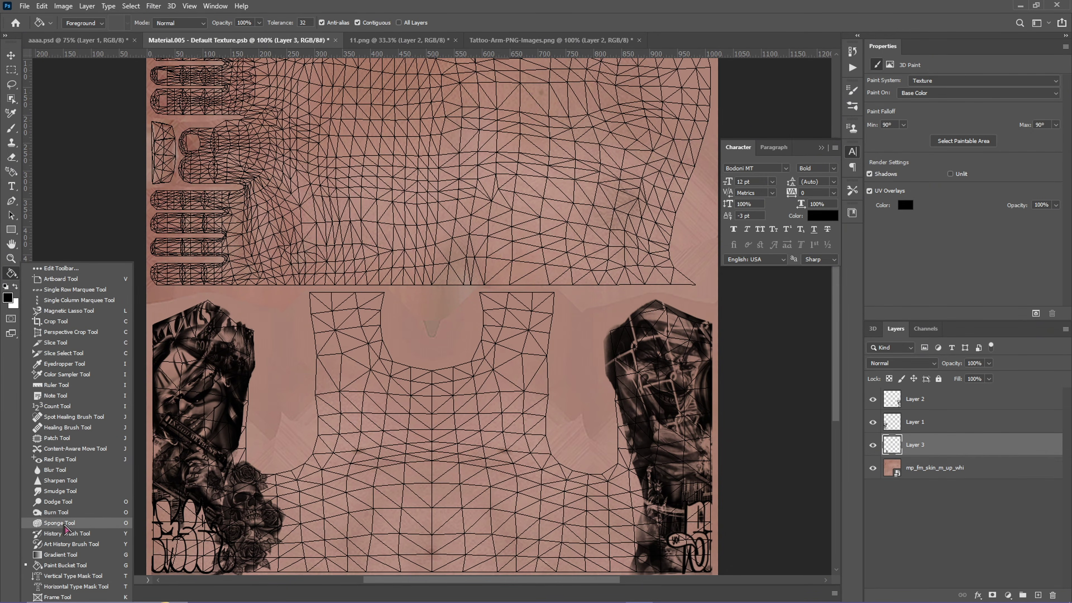
left_click(68, 492)
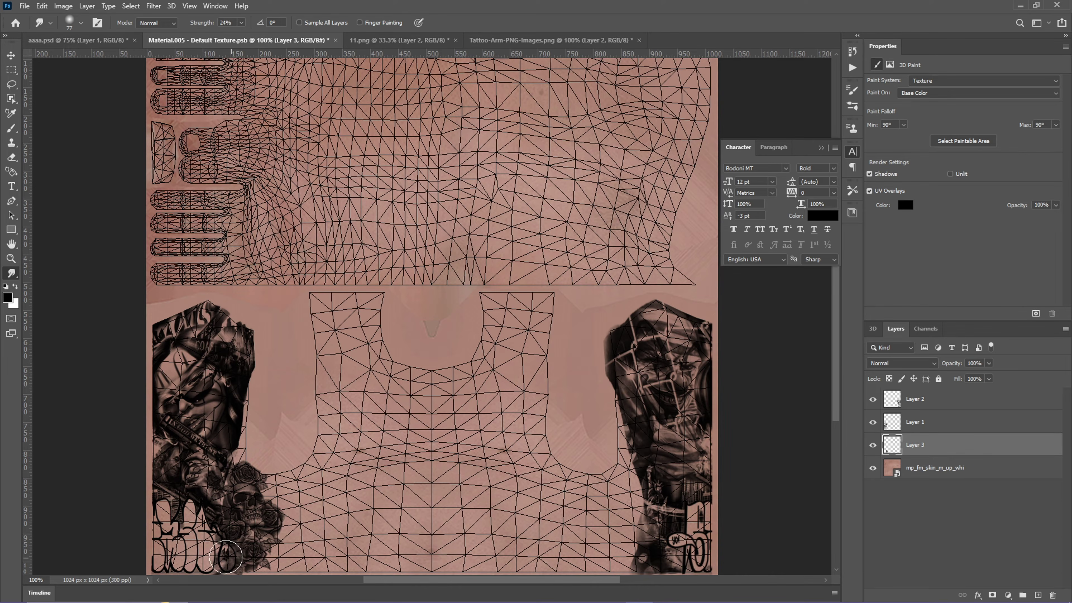
left_click_drag(222, 508, 231, 473)
left_click_drag(223, 498, 232, 477)
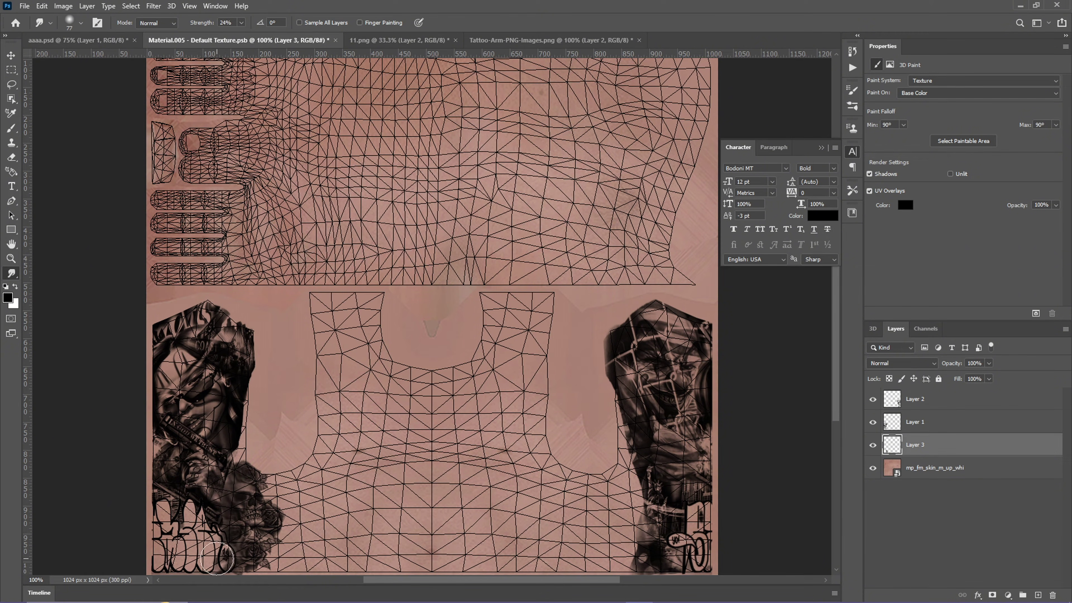
left_click_drag(218, 559, 234, 564)
left_click_drag(226, 470, 254, 486)
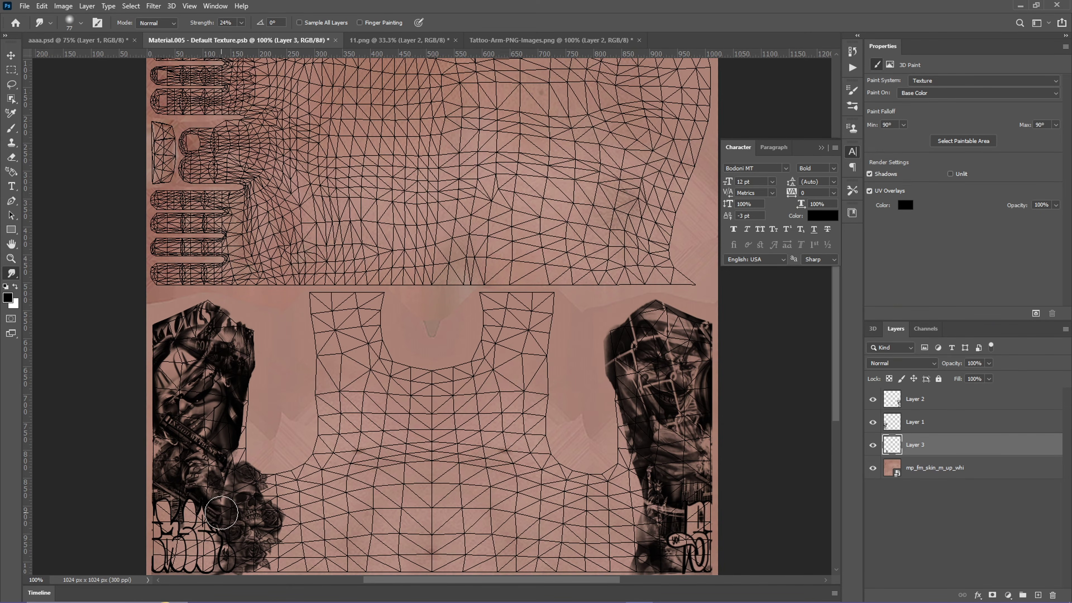
mouse_move(221, 512)
left_mouse_down()
mouse_move(228, 490)
mouse_move(221, 500)
left_mouse_up()
Step: Lightly erase the edge of the Layer 1 back tattoo where it overlaps the skull-and-roses tattoo
left_click(11, 157)
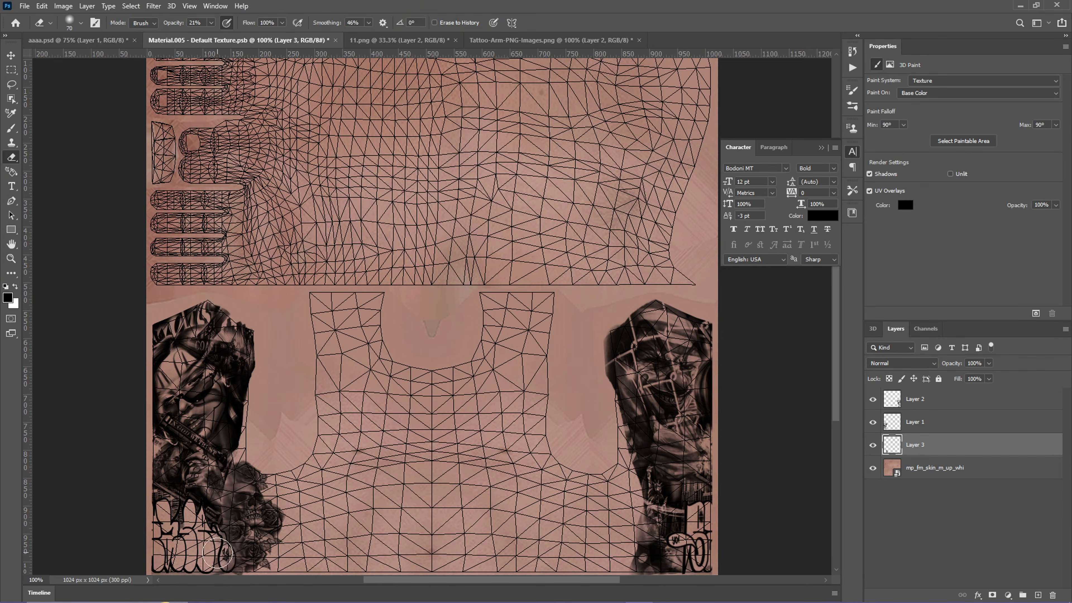
key("alt+bracketright")
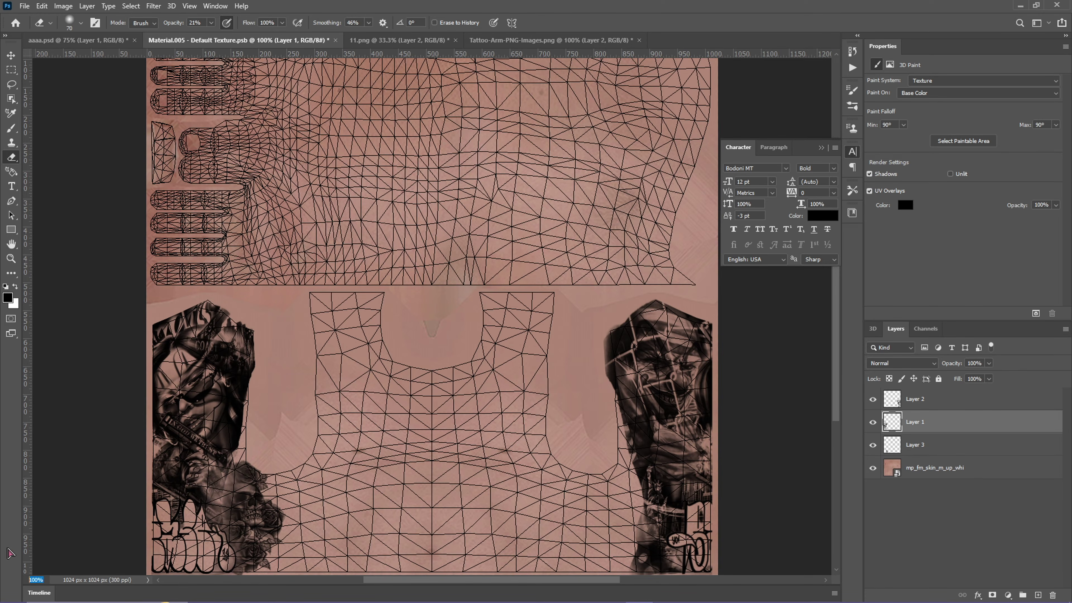
key("ctrl+plus")
scroll(73, 181, "down", 10)
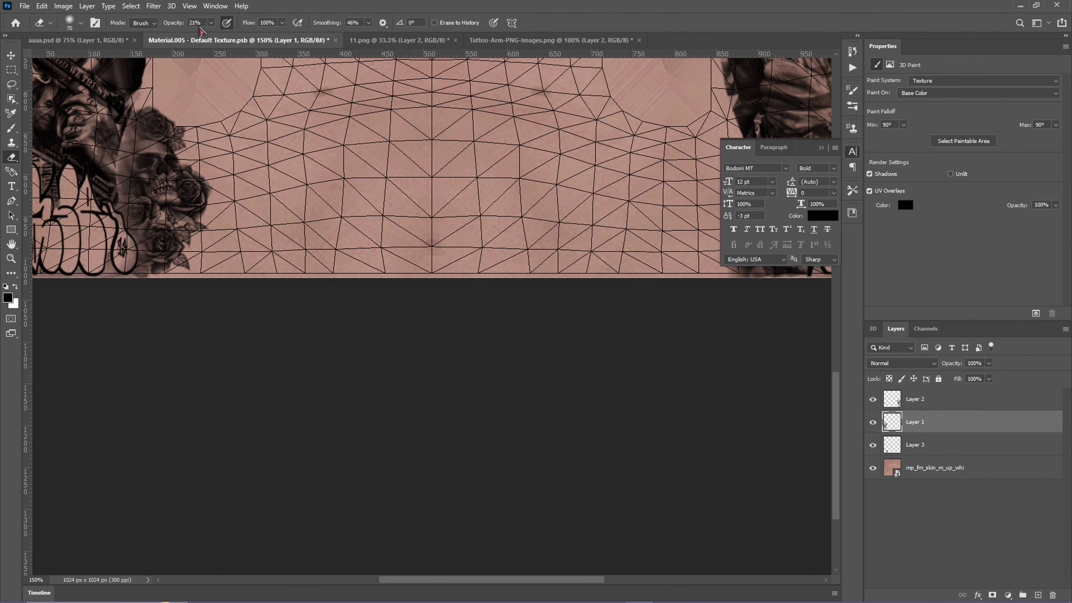
left_click(210, 23)
mouse_move(127, 186)
left_mouse_down()
mouse_move(131, 126)
mouse_move(125, 175)
mouse_move(147, 177)
mouse_move(113, 183)
mouse_move(130, 147)
left_mouse_up()
key("r")
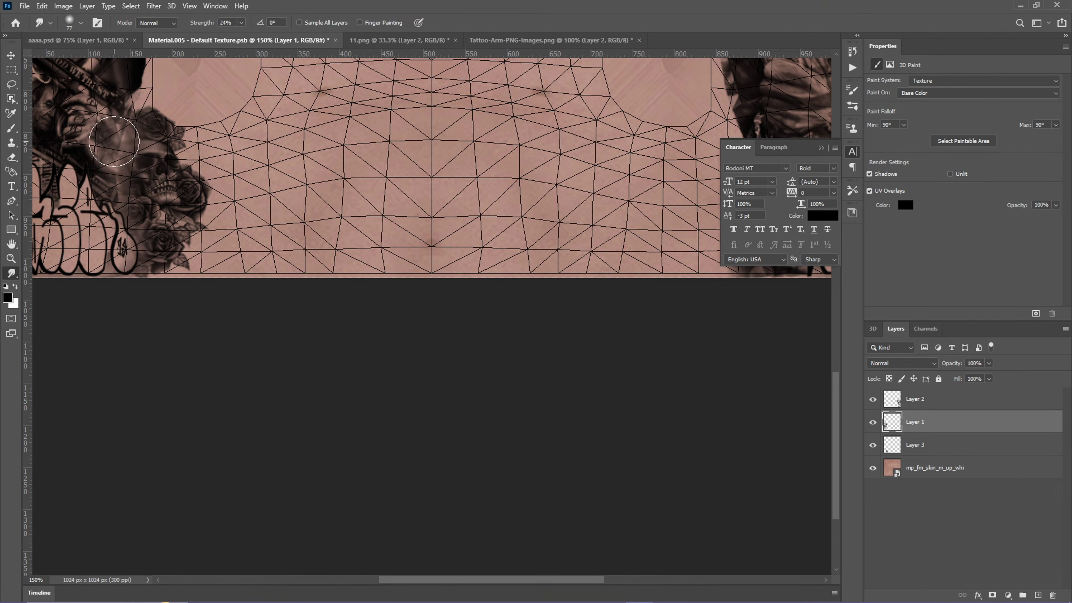
Step: Examine the blended side tattoo on the 3D torso and both back tattoo halves on the UV texture
key("ctrl+shift+Tab")
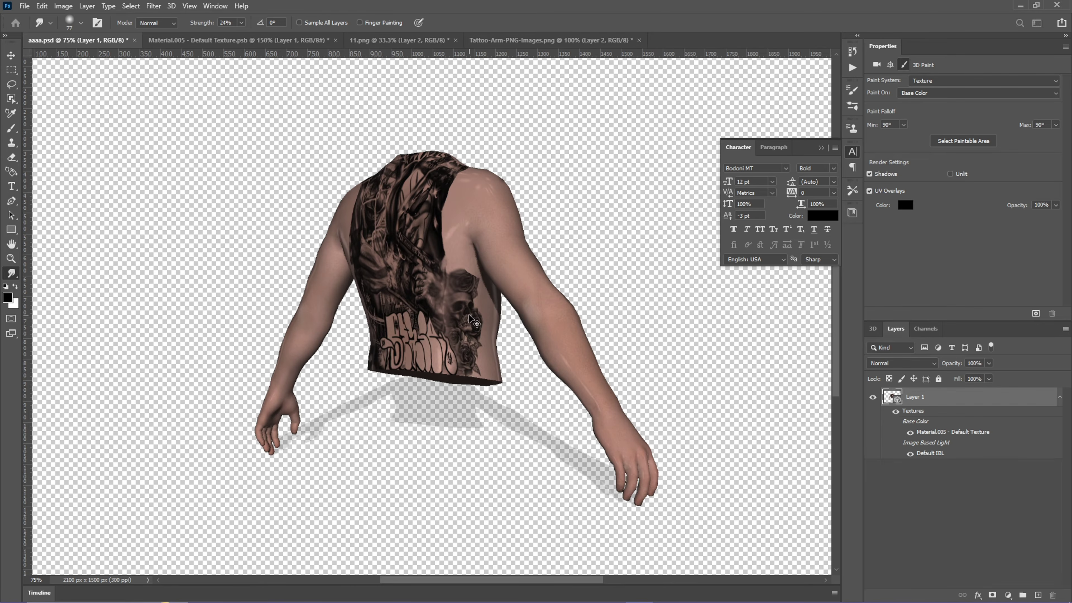
key("ctrl+shift+Tab")
key("ctrl+shift+Tab")
key("ctrl+shift+Tab")
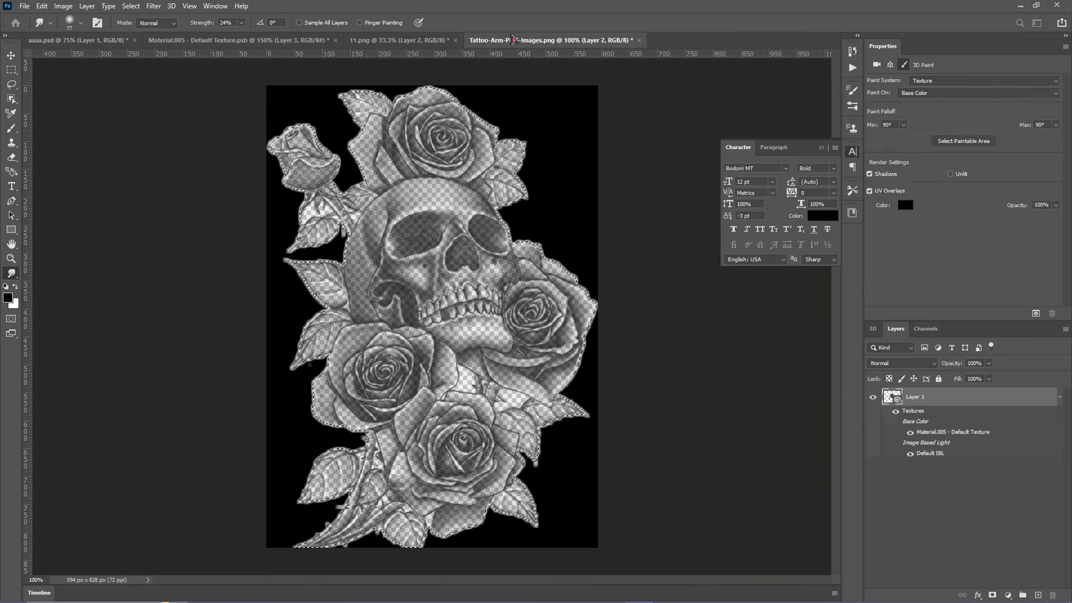
scroll(225, 272, "down", 2)
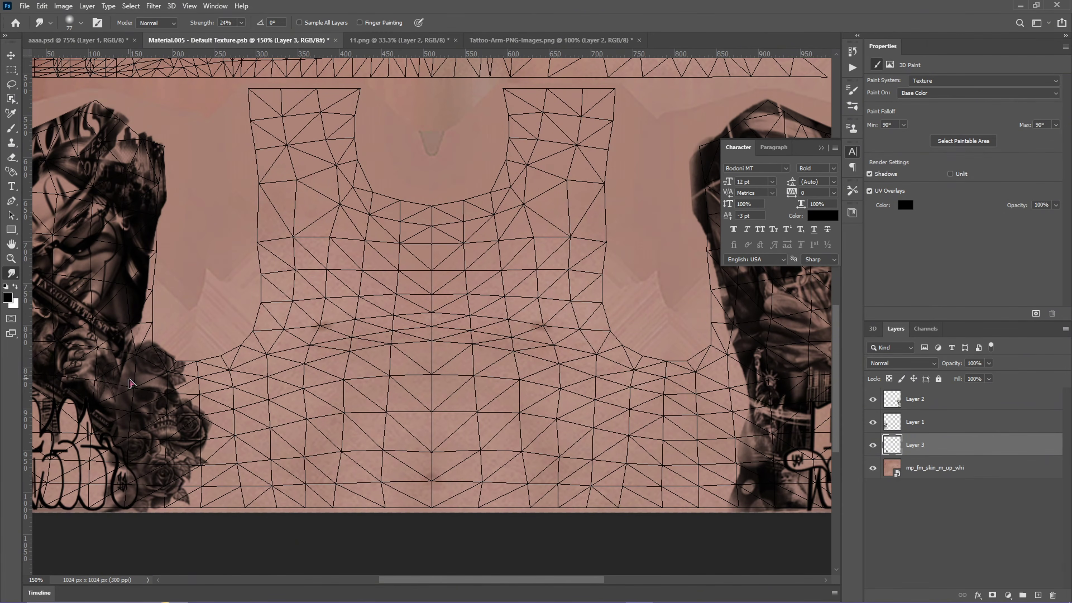
key("alt+bracketright")
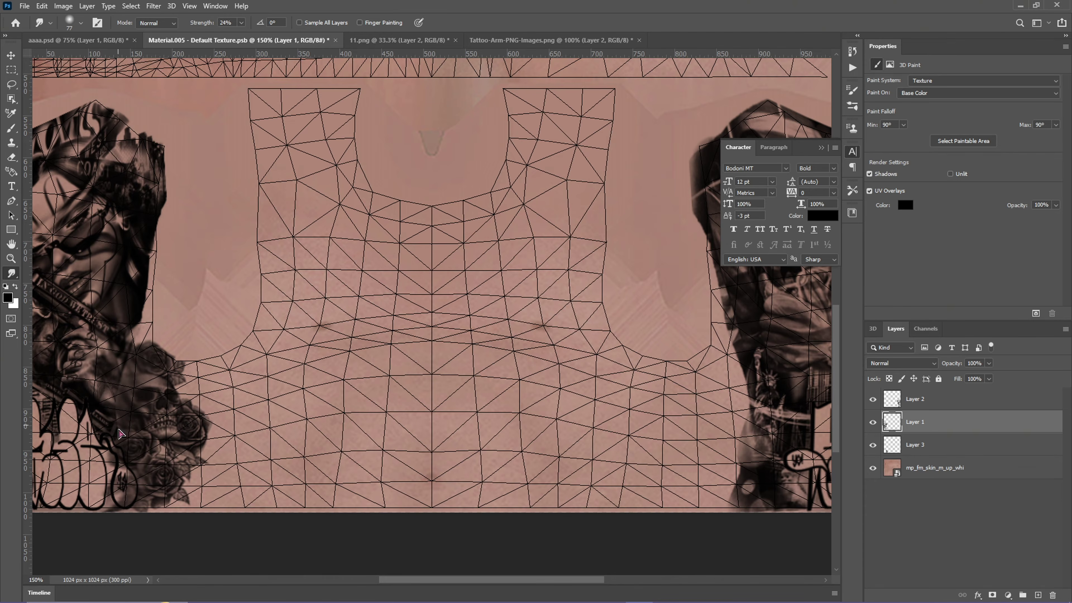
scroll(127, 393, "up", 2)
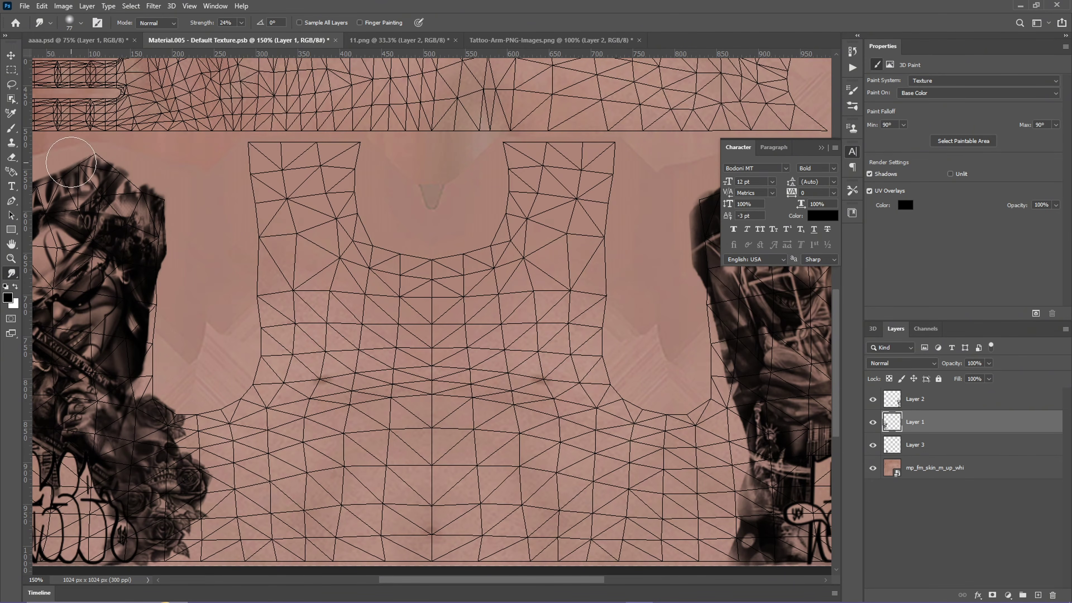
key("alt+bracketright")
scroll(495, 173, "right", 8)
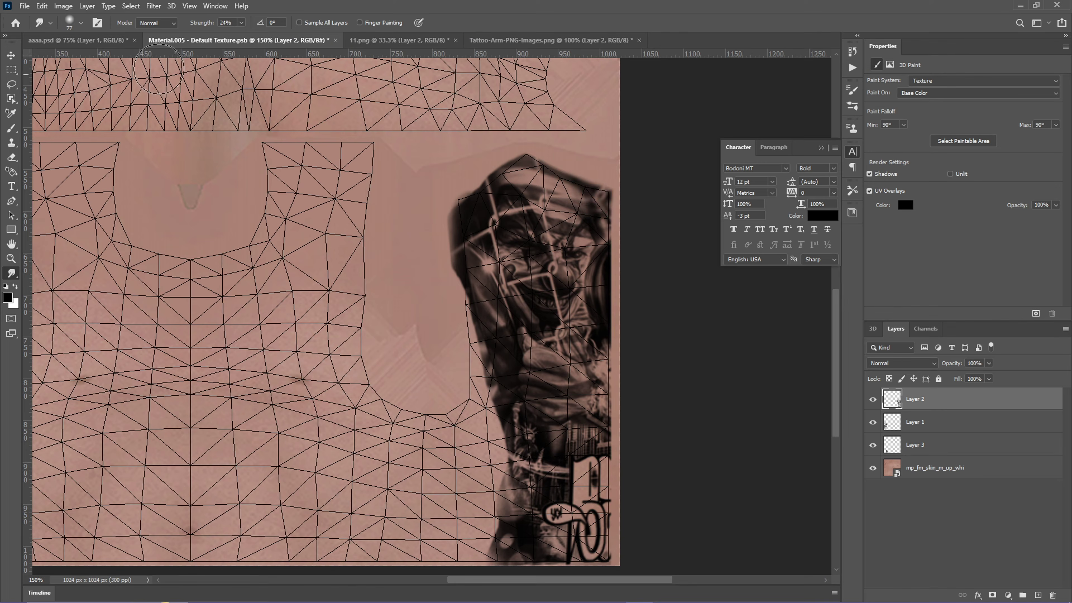
Step: Orbit the 3D model in aaaa.psd to inspect the complete back piece, and return to the texture document
left_click(99, 41)
left_click(274, 41)
left_click(12, 55)
left_click(78, 41)
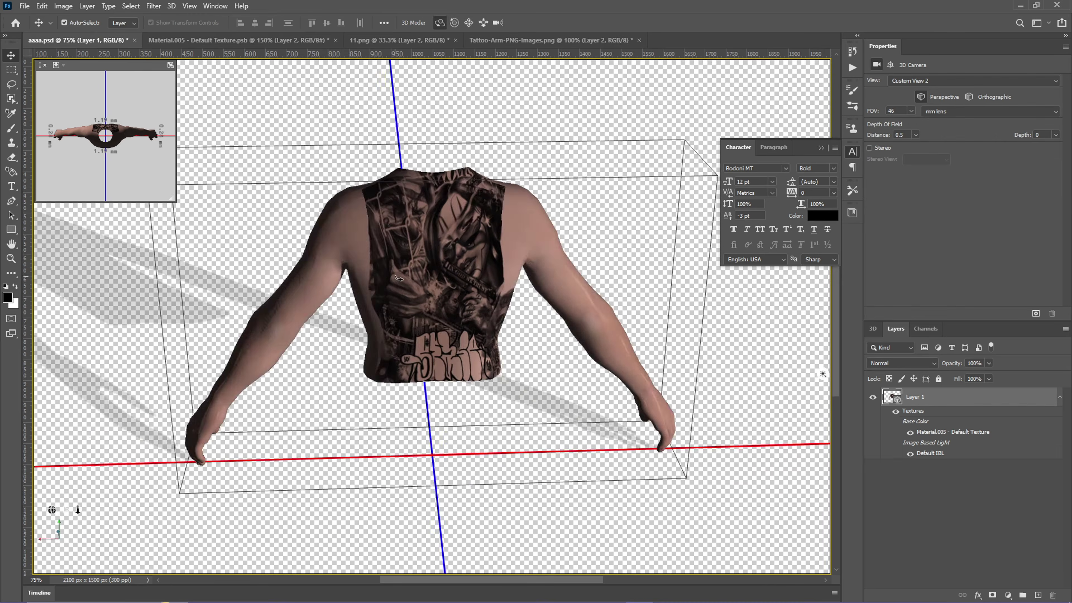
left_click_drag(423, 380, 486, 393)
key("ctrl+Tab")
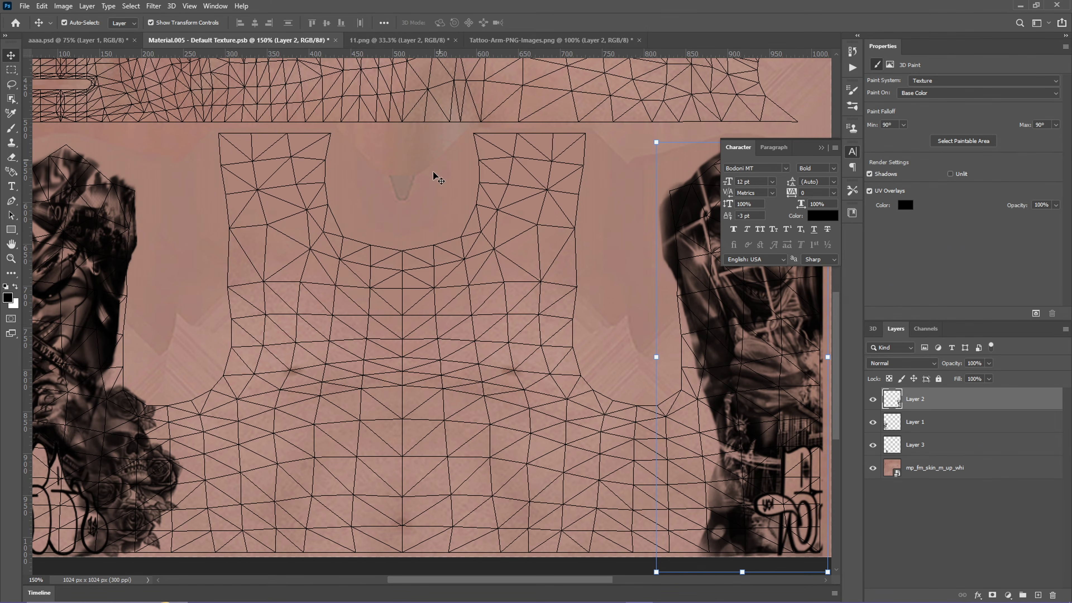
Step: Copy the skull-and-roses image from Tattoo-Arm-PNG-Images.png and paste it into Material.005 - Default Texture.psb
left_click(551, 40)
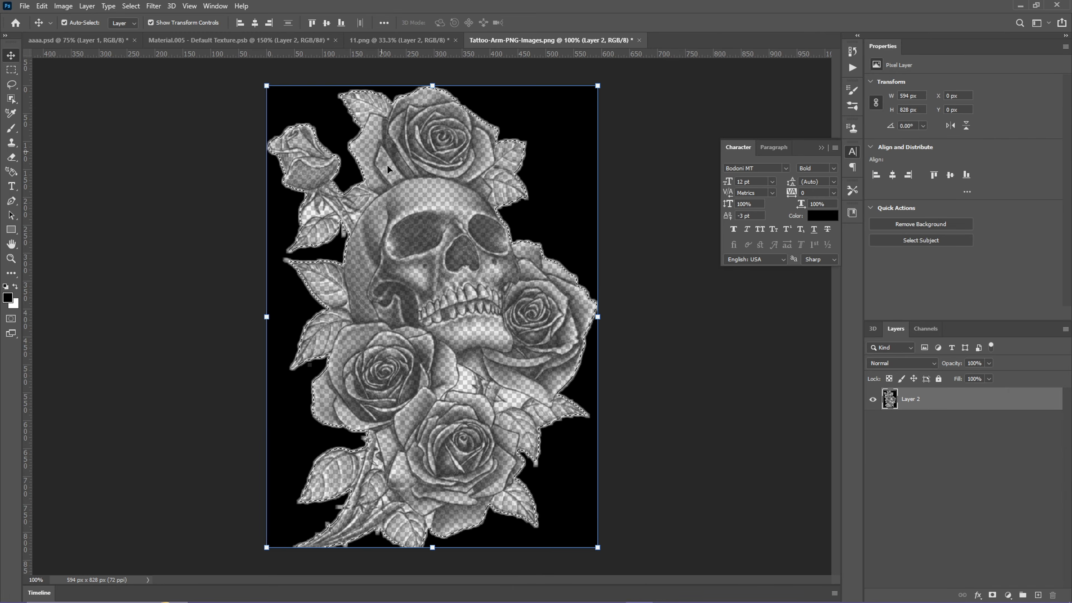
key("ctrl+c")
left_click(239, 40)
key("ctrl+v")
Step: Scale the pasted skull-and-roses tattoo to 43.90% and place it on the left half of the front torso UV
key("ctrl+t")
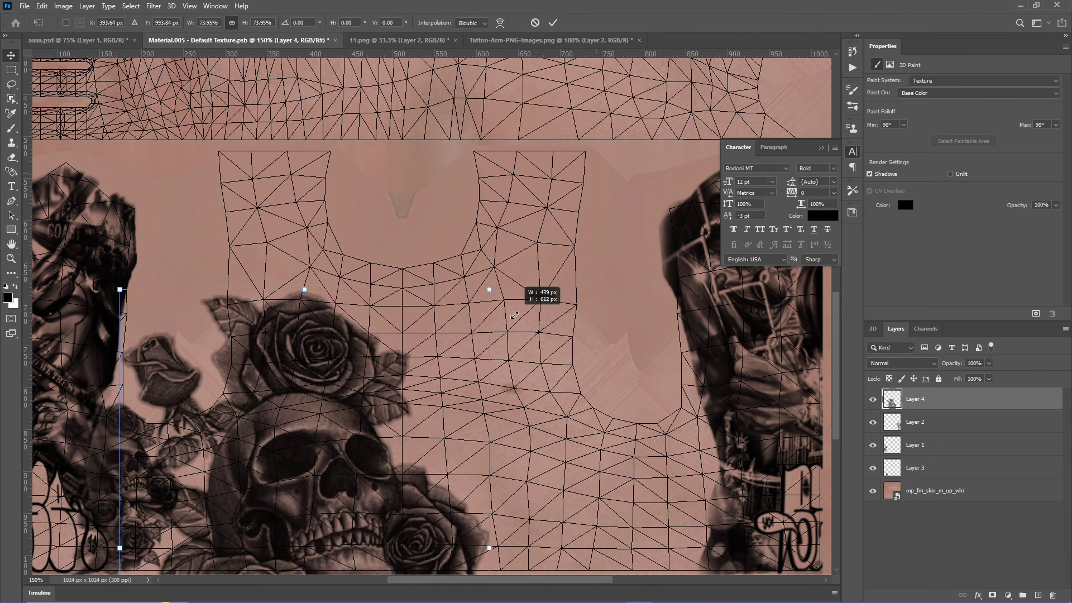
left_click_drag(520, 287, 549, 278)
scroll(549, 279, "down", 1)
left_click_drag(549, 225, 538, 184)
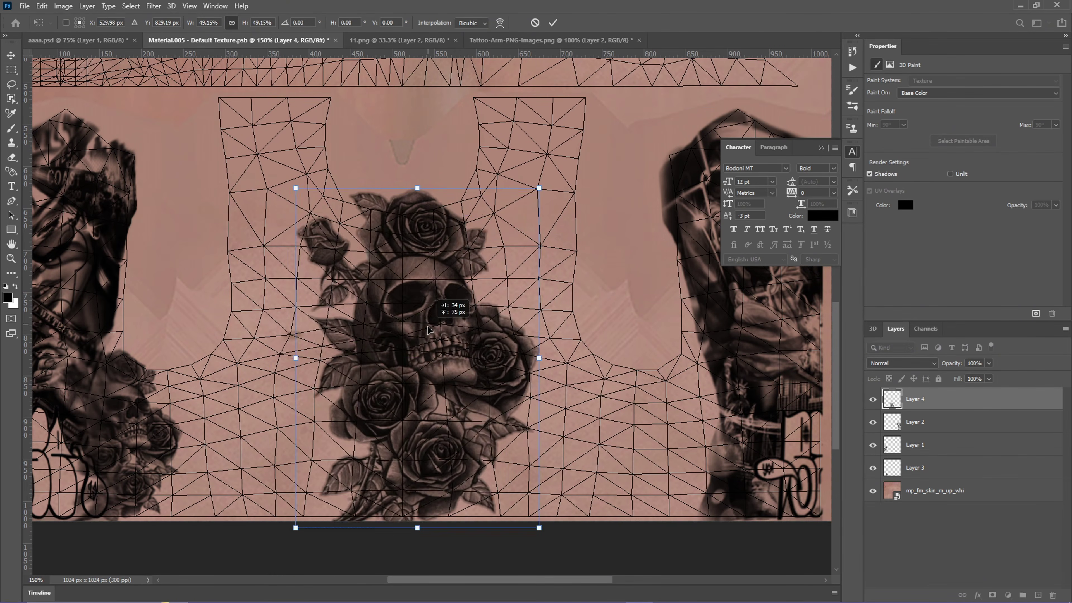
left_click_drag(390, 323, 357, 313)
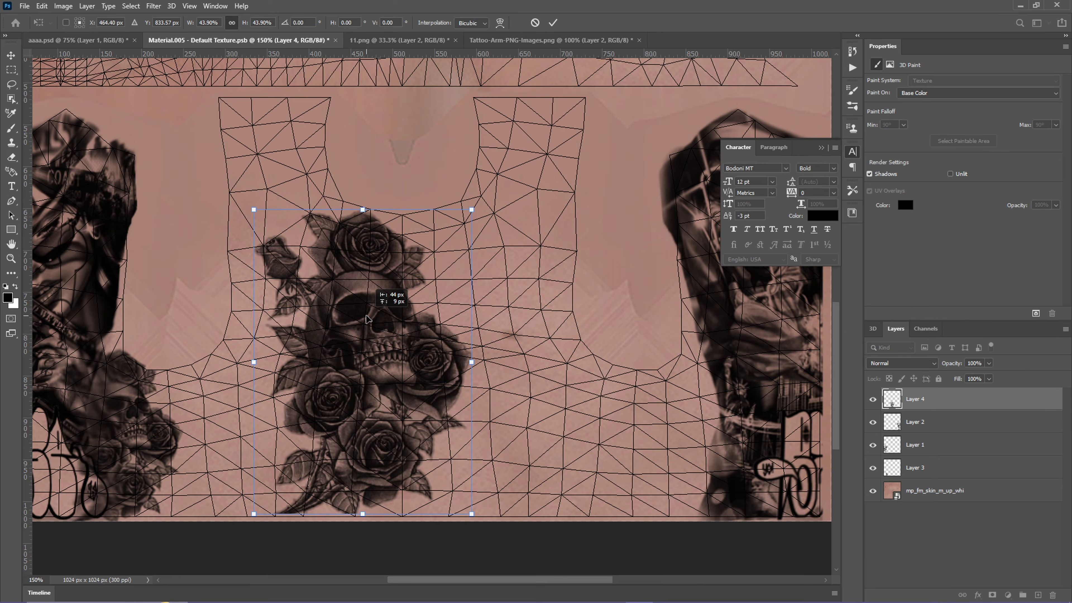
left_click(553, 22)
Step: Paste a second skull-and-roses copy into the texture, scale it to 44.30% and place it beside the first on the front torso
left_click(549, 39)
key("ctrl+c")
left_click(239, 39)
key("ctrl+v")
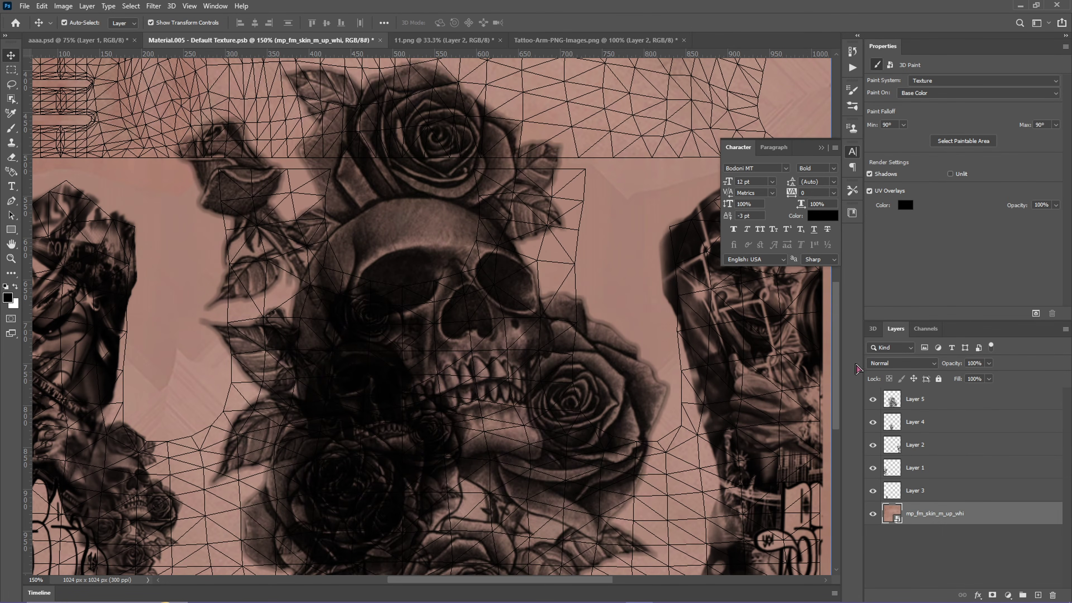
key("ctrl+t")
left_click_drag(671, 76, 574, 275)
scroll(575, 275, "down", 1)
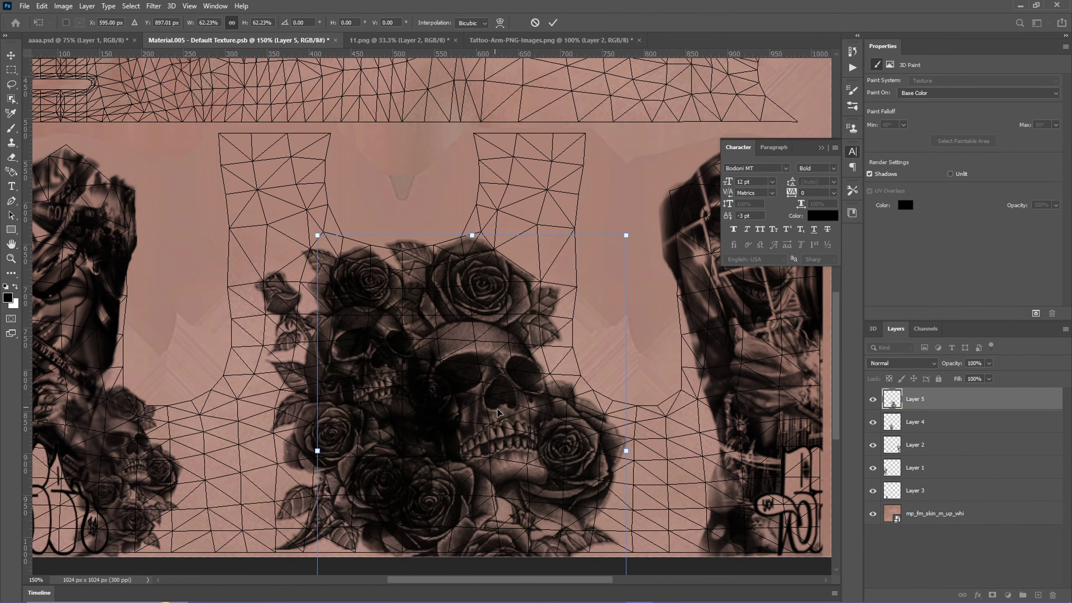
left_click_drag(464, 423, 487, 344)
Step: Flip the second copy horizontally and position both tattoos as a mirrored pair centred on the front torso UV
left_click(42, 6)
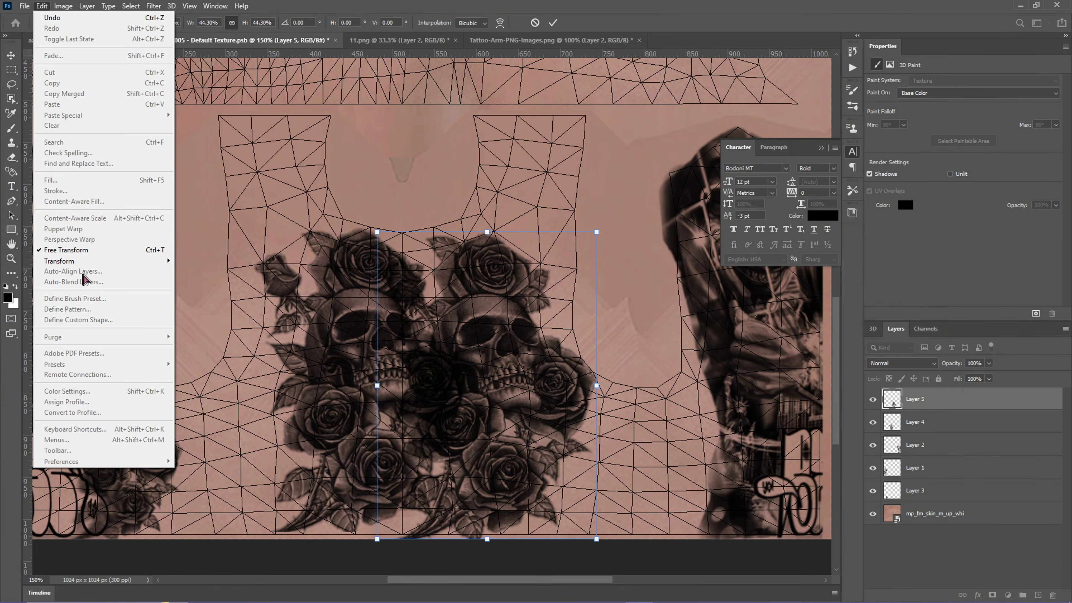
mouse_move(127, 261)
left_click(203, 433)
left_click_drag(549, 371, 507, 372)
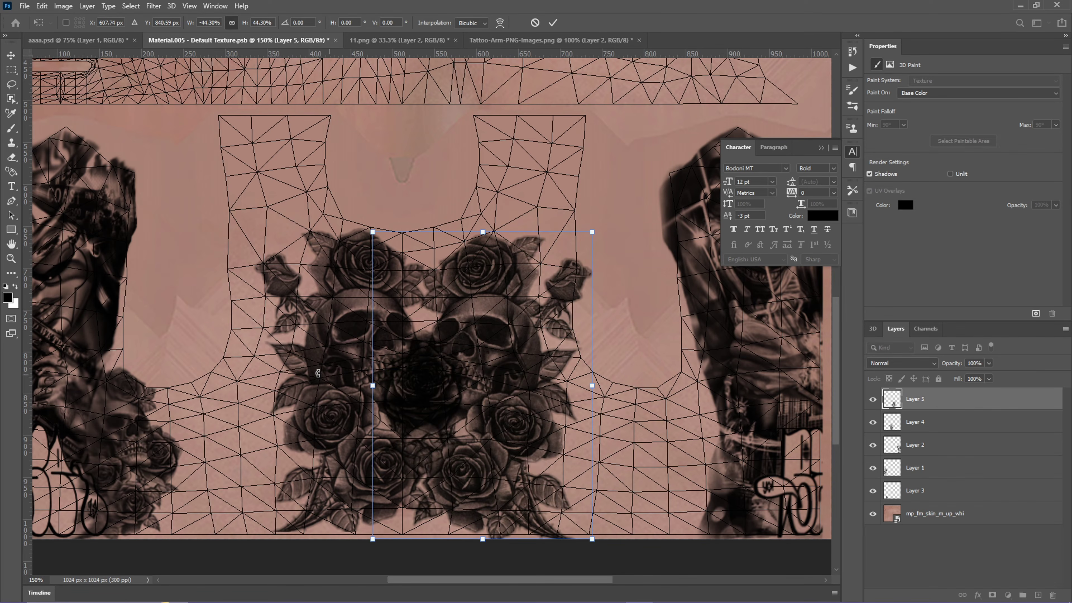
key("Return")
left_click(358, 366)
left_click_drag(358, 366, 333, 370)
left_click_drag(486, 368, 470, 371)
Step: Erase the overlapping roses between the two skulls on Layer 5 and Layer 4 with the Eraser at 26% opacity
left_click(11, 157)
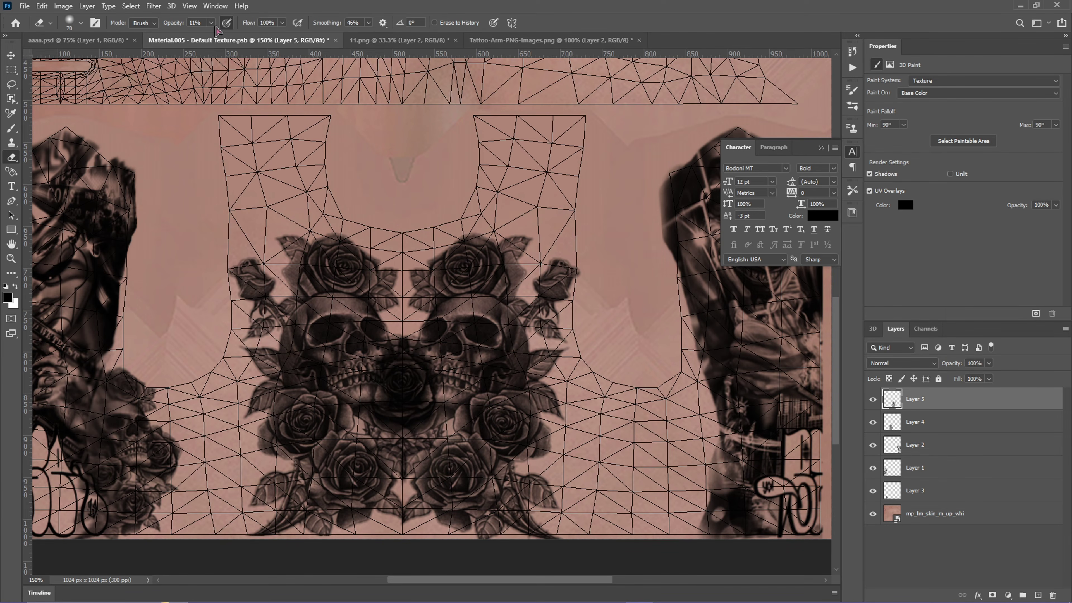
left_click_drag(211, 22, 216, 33)
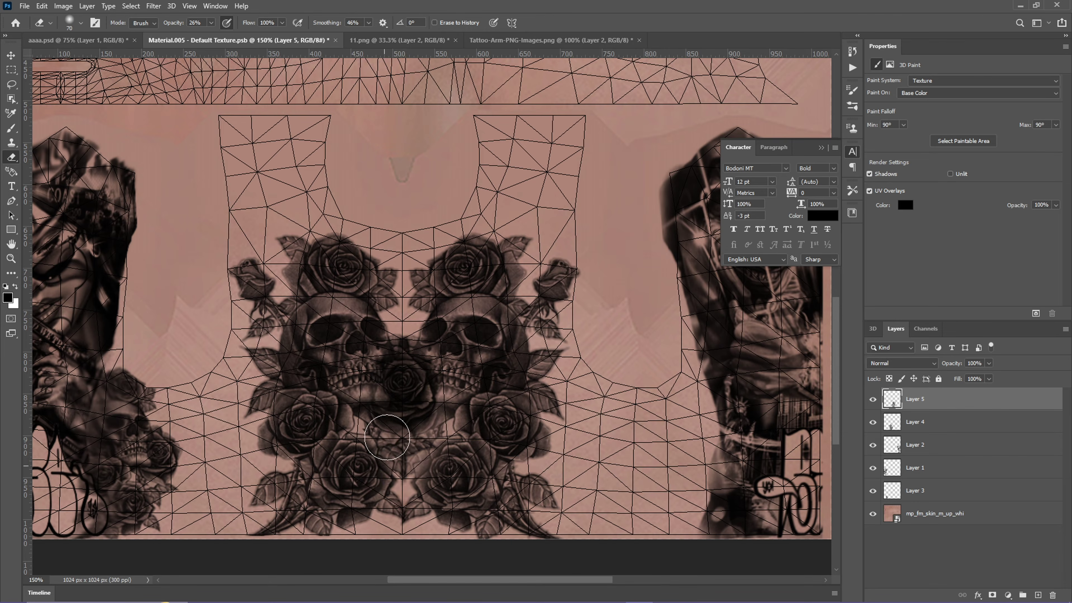
left_click(914, 420)
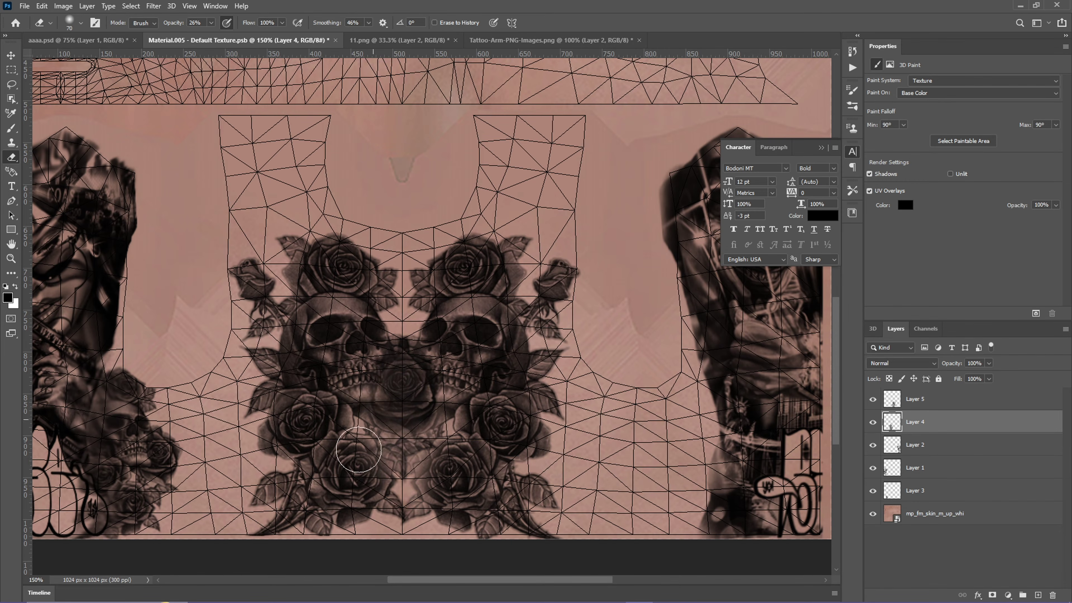
left_click(84, 40)
left_click(180, 39)
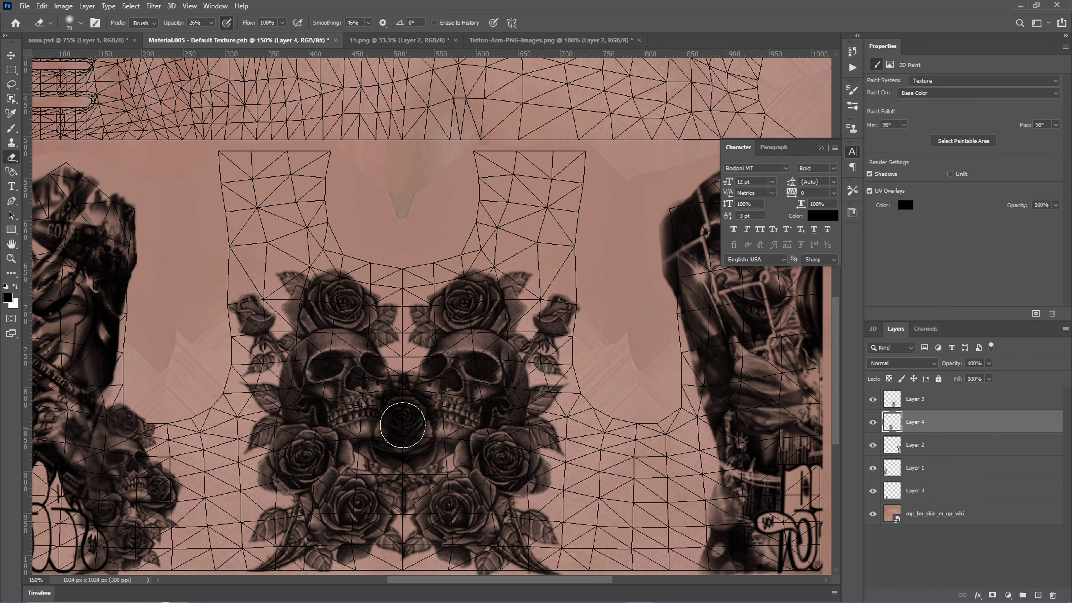
Step: Examine the 3D torso in aaaa.psd from other angles and check the mirrored front tattoos on the UV texture
left_click(77, 39)
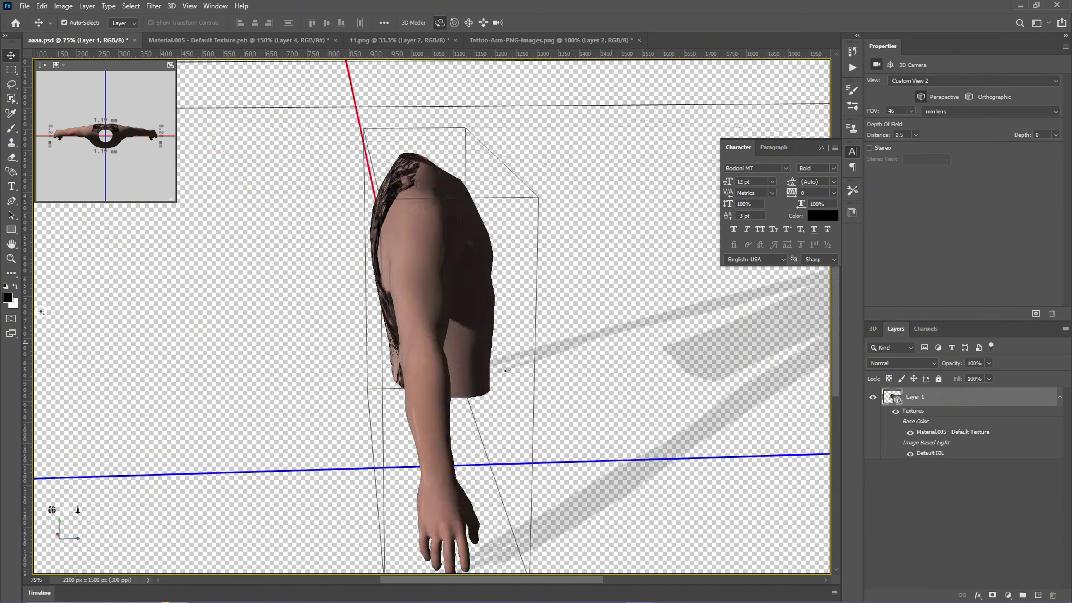
left_click(921, 80)
left_click(922, 90)
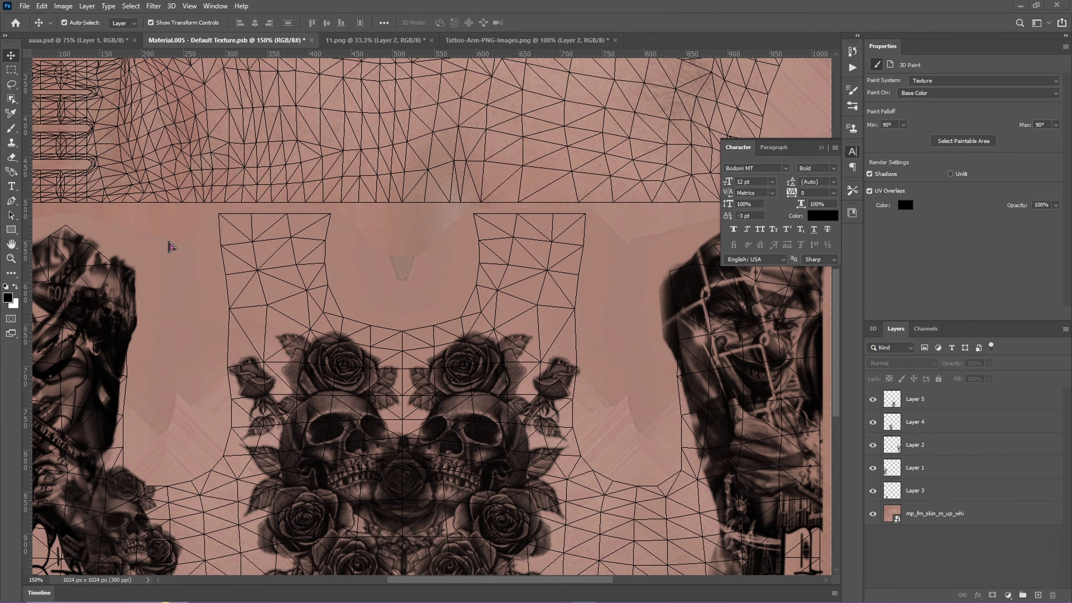
scroll(347, 266, "down", 3)
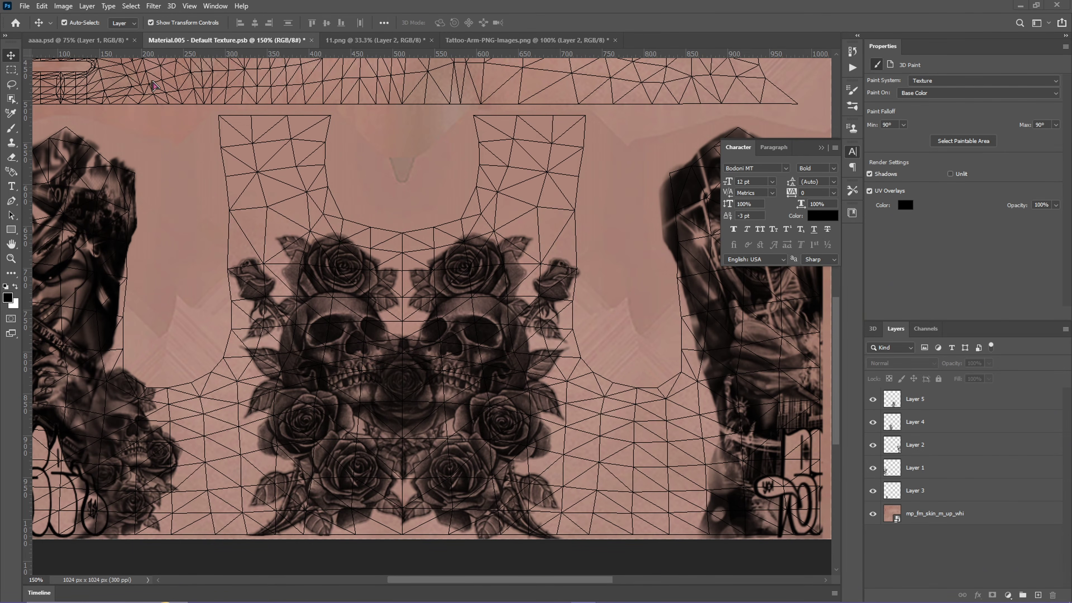
Step: Return to aaaa.psd and examine the tattooed 3D torso from another angle
left_click(967, 405)
left_click(78, 40)
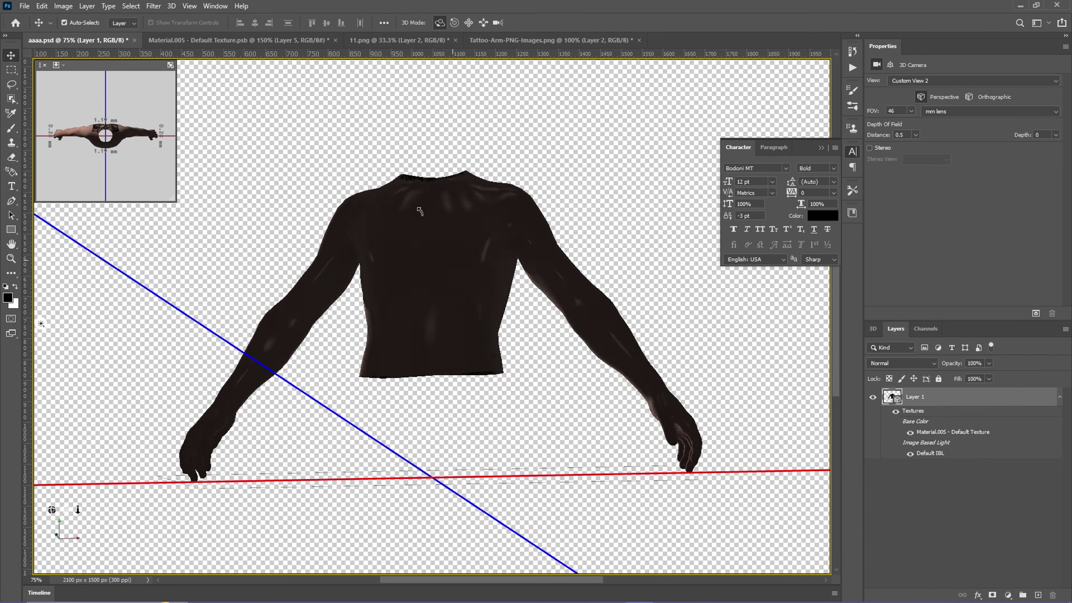
left_click(429, 260)
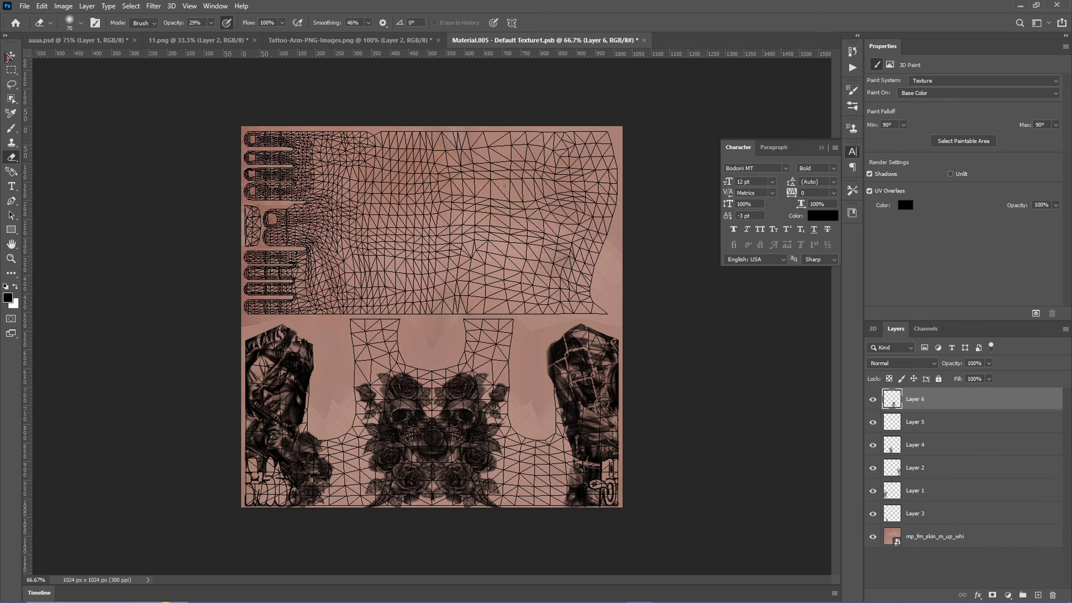
Step: Hide the mp_fm_skin_m_up_whi skin layer so only the tattoo layers show on a transparent background
left_click(10, 55)
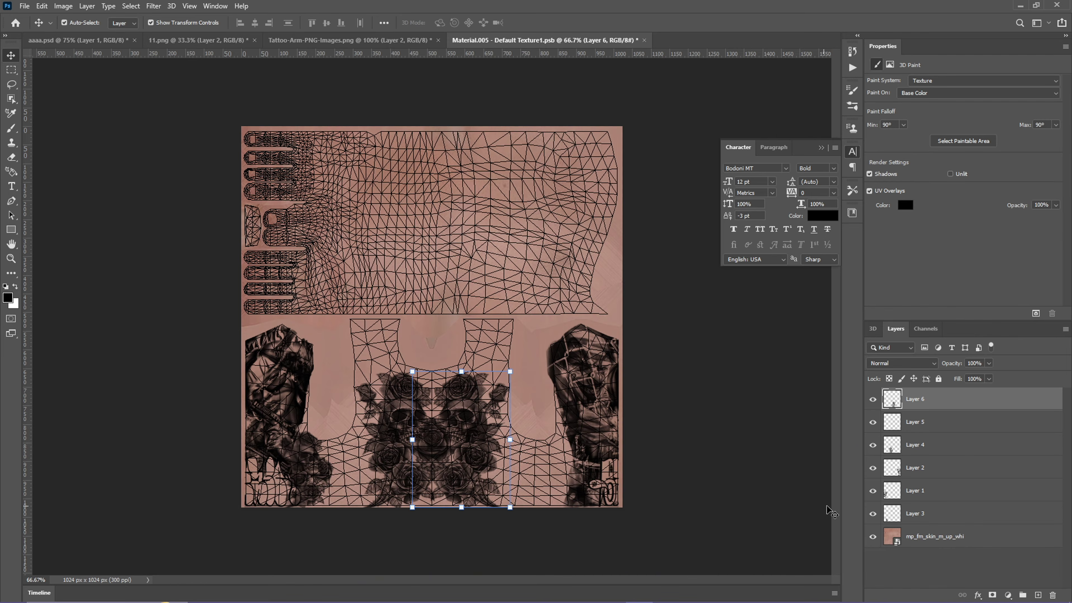
left_click(872, 537)
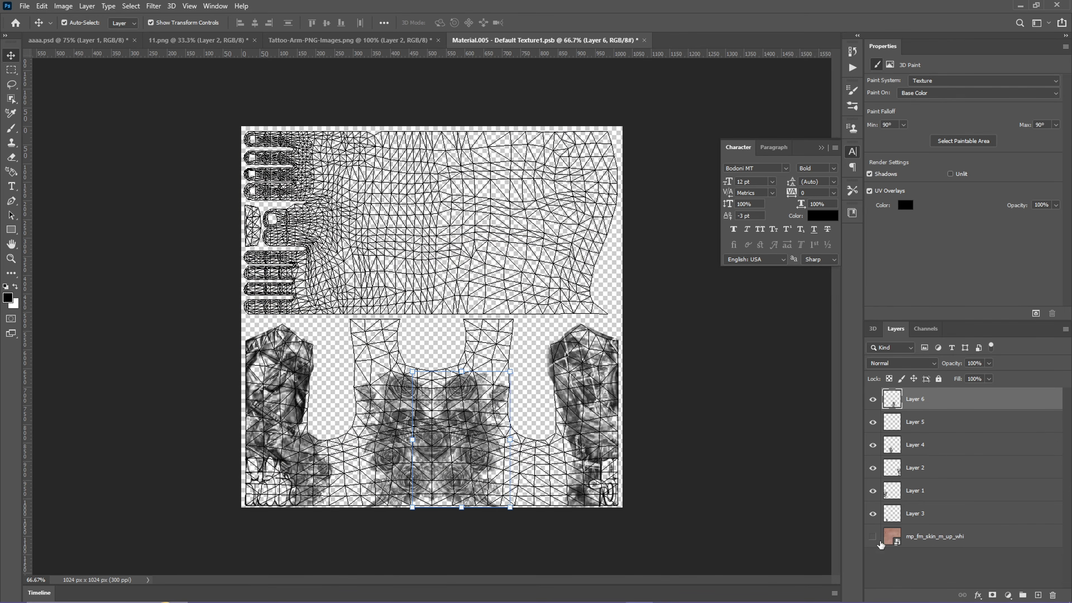
left_click(671, 321)
Step: Quick-export the transparent tattoo texture as a PNG named Material.005 - Default Texture1 to the Desktop
left_click(24, 6)
left_click(24, 6)
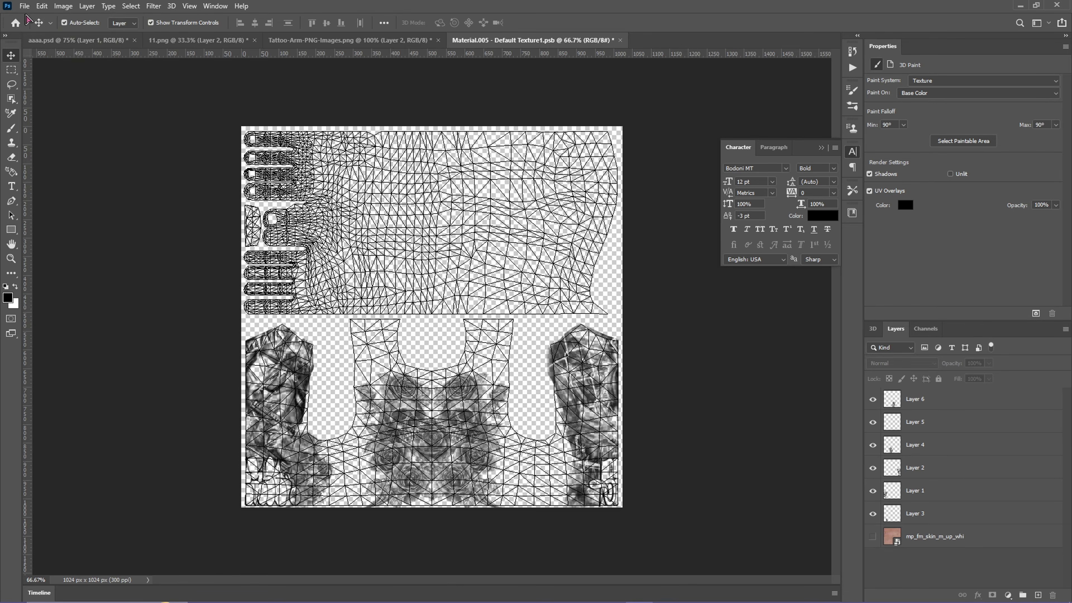
left_click(24, 6)
mouse_move(55, 169)
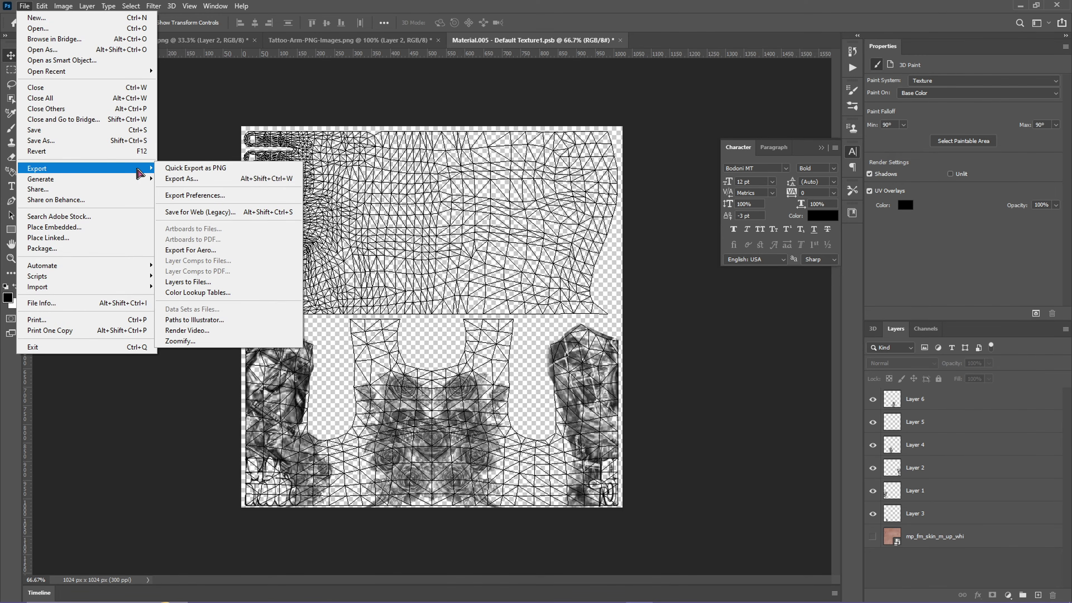
left_click(243, 169)
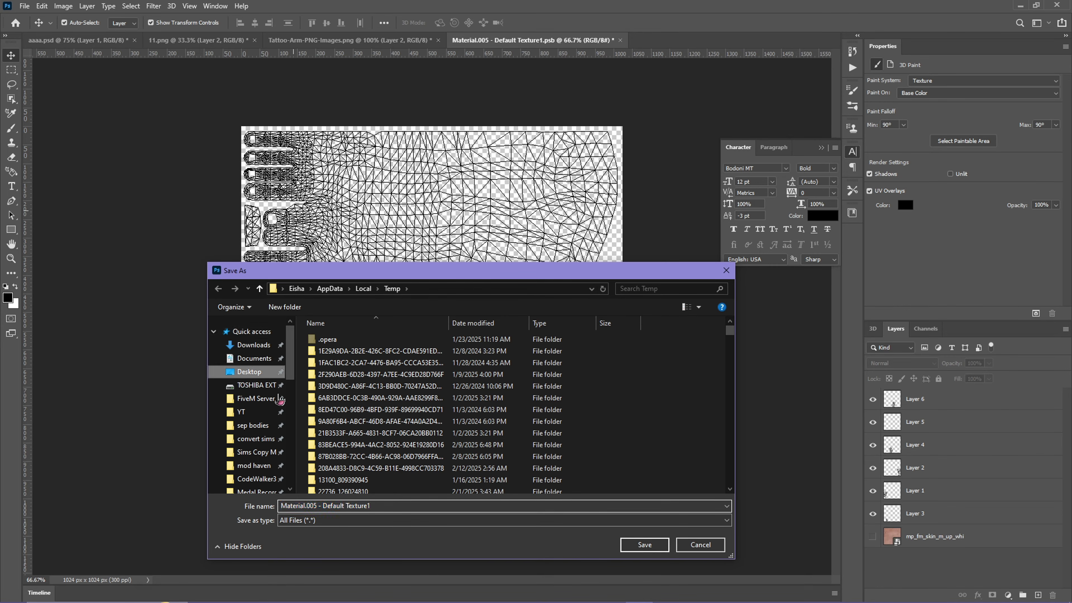
left_click(250, 371)
left_click(637, 545)
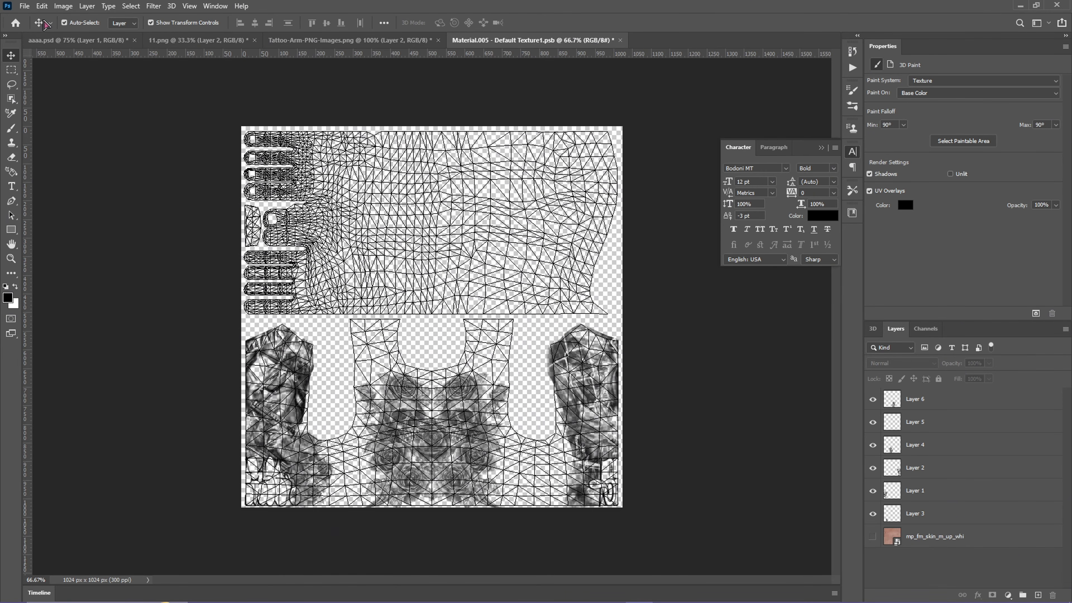
Step: Close the tattoo texture document without saving and open the 3D model's Base Color texture from aaaa.psd
left_click(621, 40)
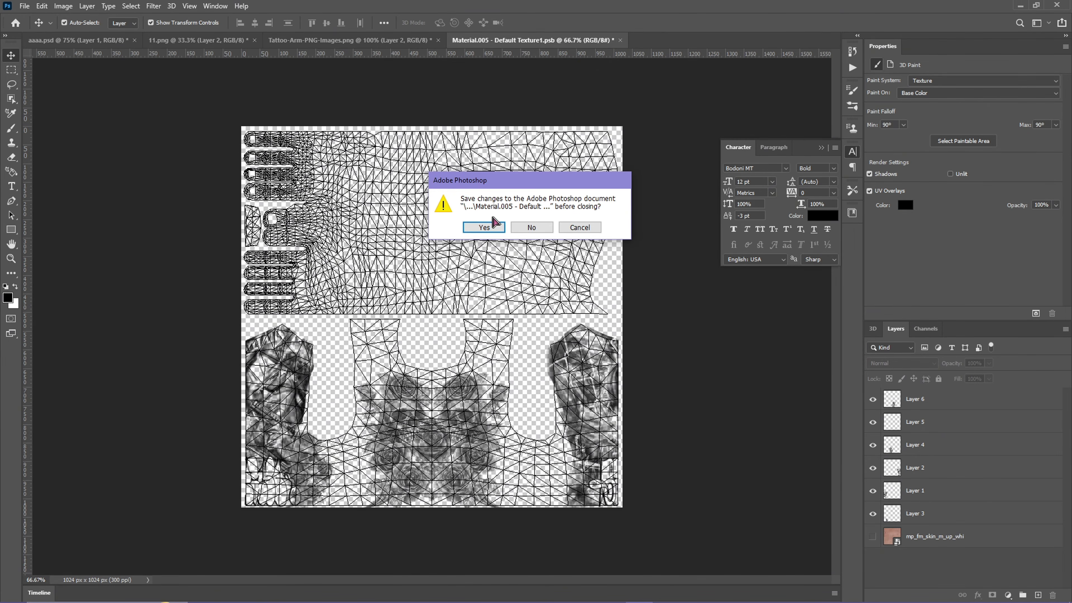
left_click(531, 228)
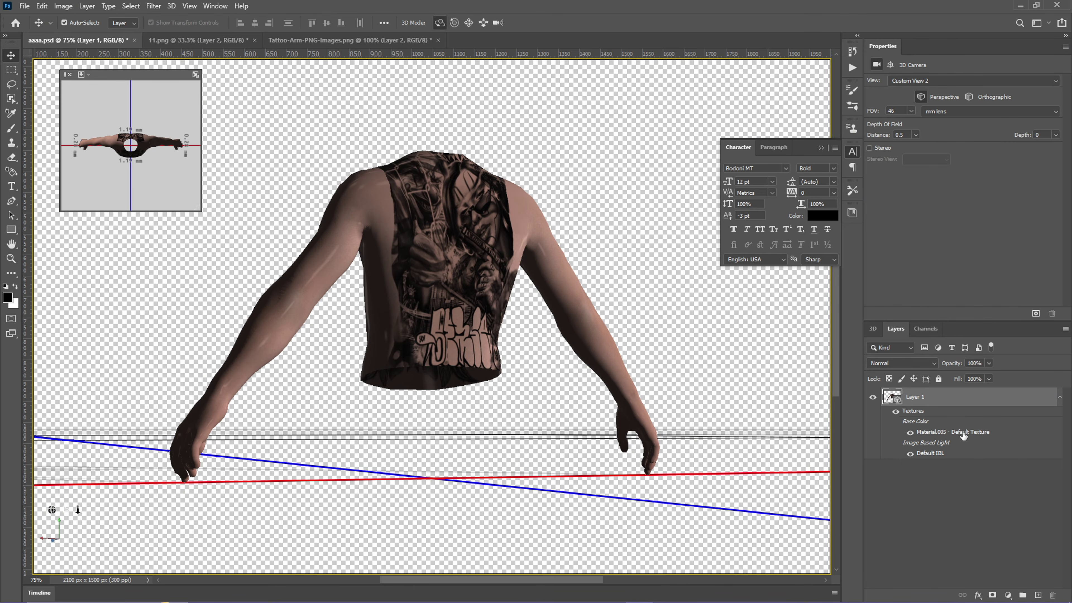
double_click(958, 432)
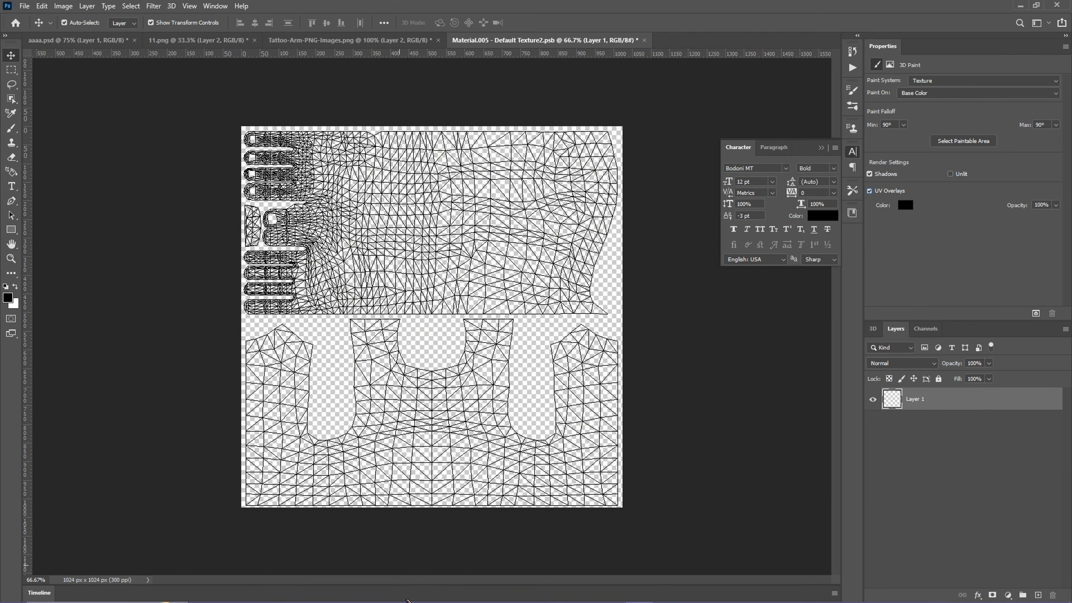
Step: Place the mp_fm_skin_m_up_whi image from the Upper Skin folder into the texture and add an empty layer above it
mouse_move(283, 592)
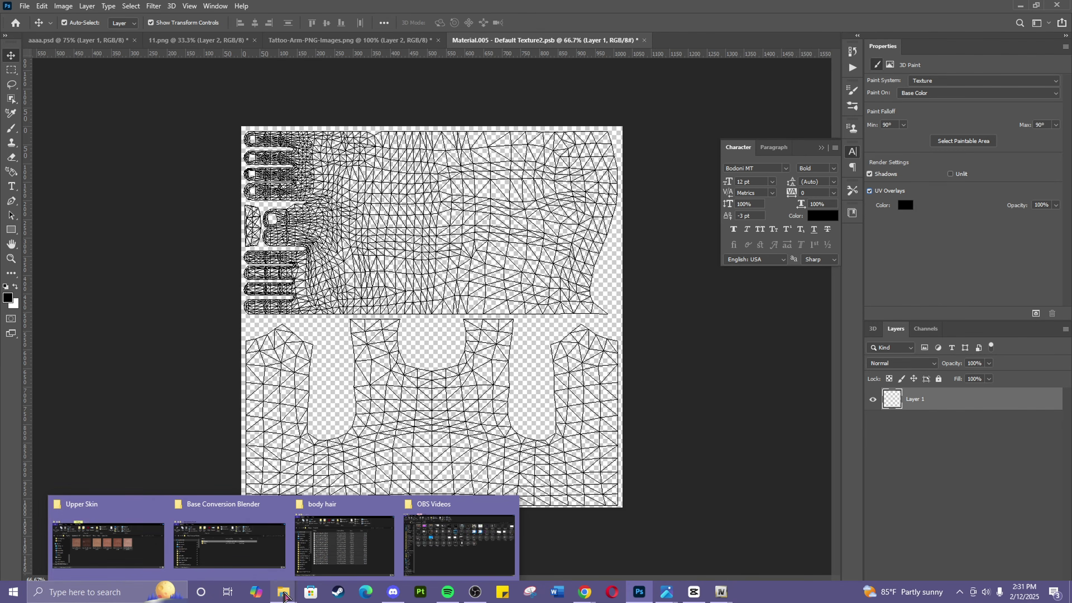
left_click(176, 548)
left_click_drag(475, 374, 487, 183)
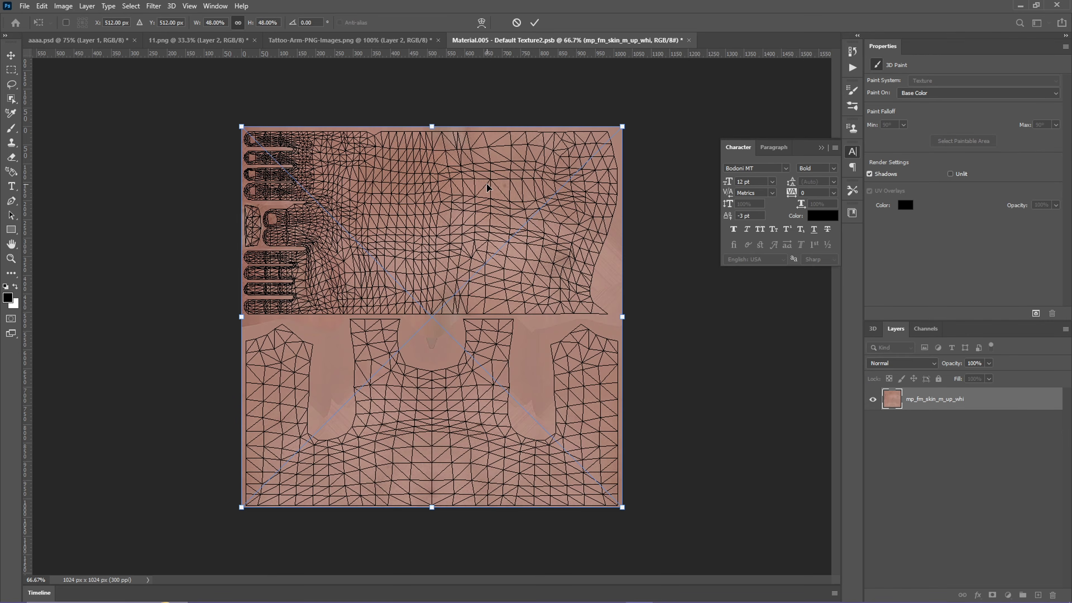
key("Return")
left_click(22, 8)
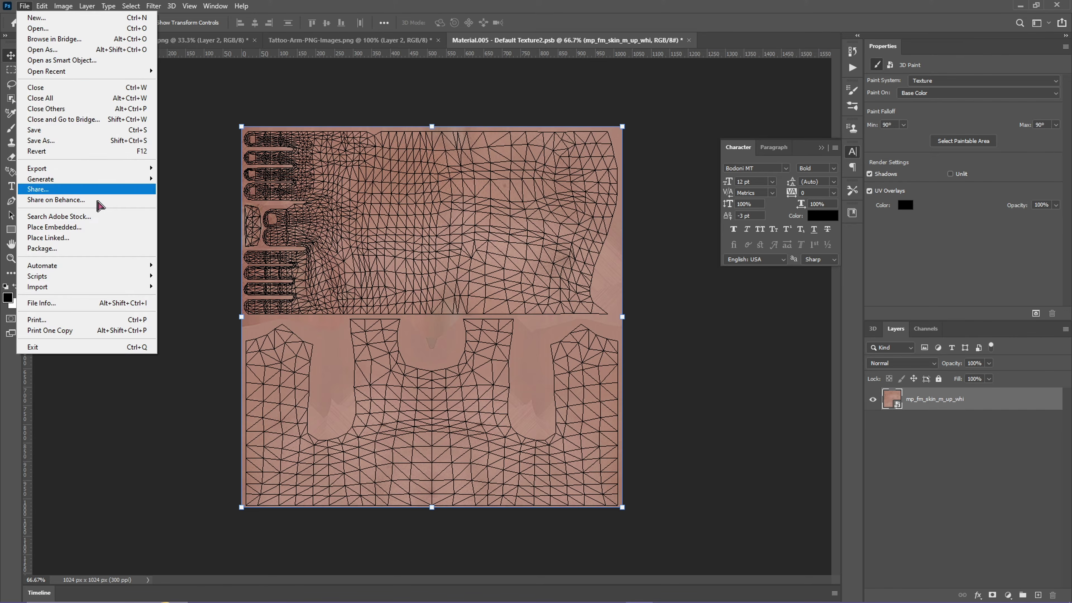
left_click(1034, 571)
left_click(1038, 596)
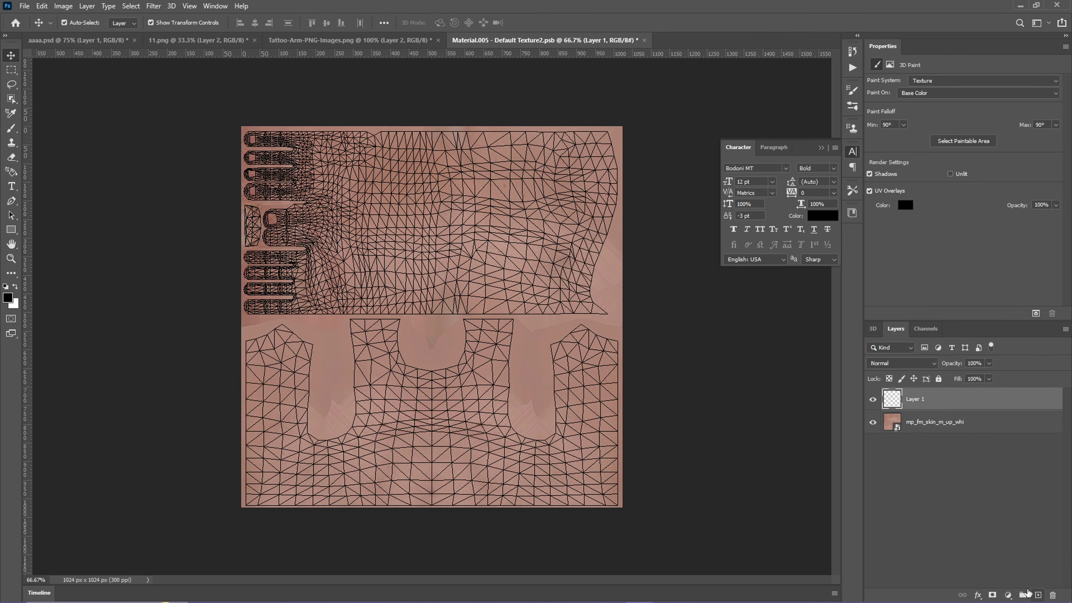
Step: Embed the exported Material.005 - Default Texture1 tattoo image from the Desktop above the skin layer
left_click(24, 6)
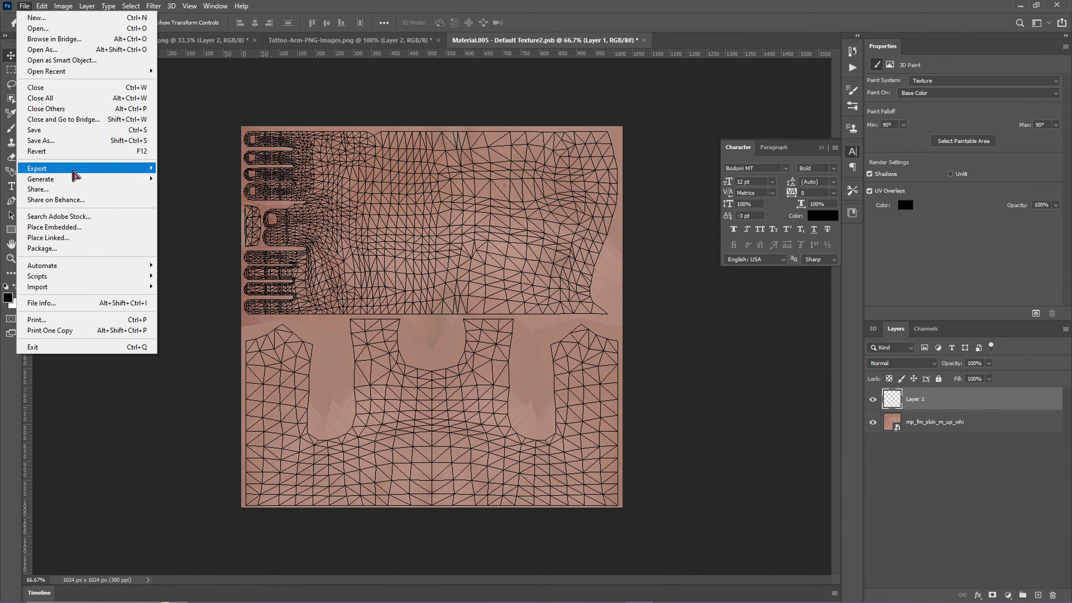
mouse_move(73, 172)
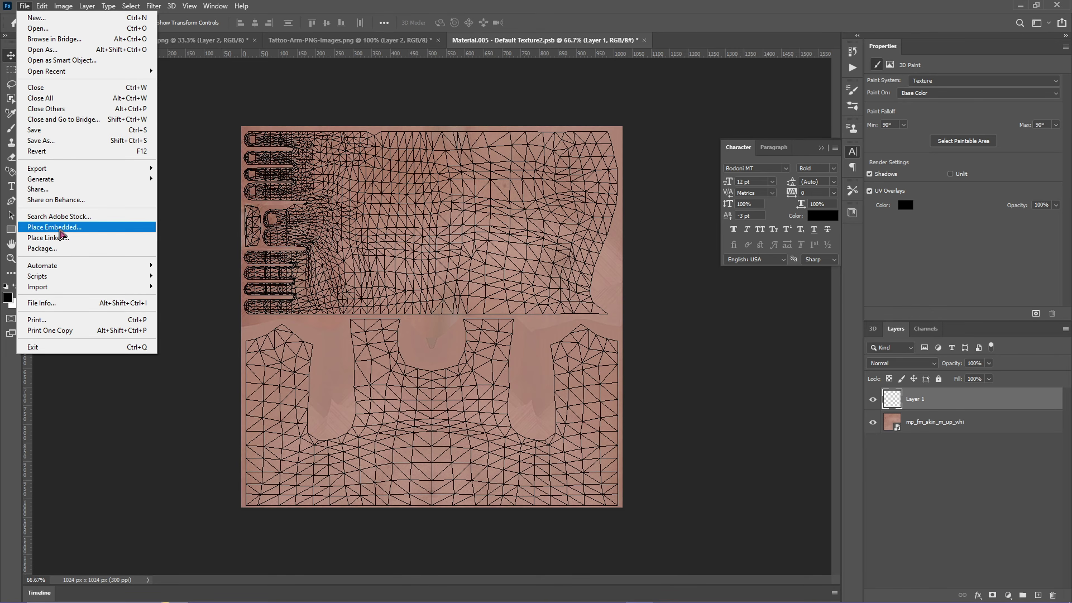
left_click(61, 230)
scroll(532, 446, "down", 10)
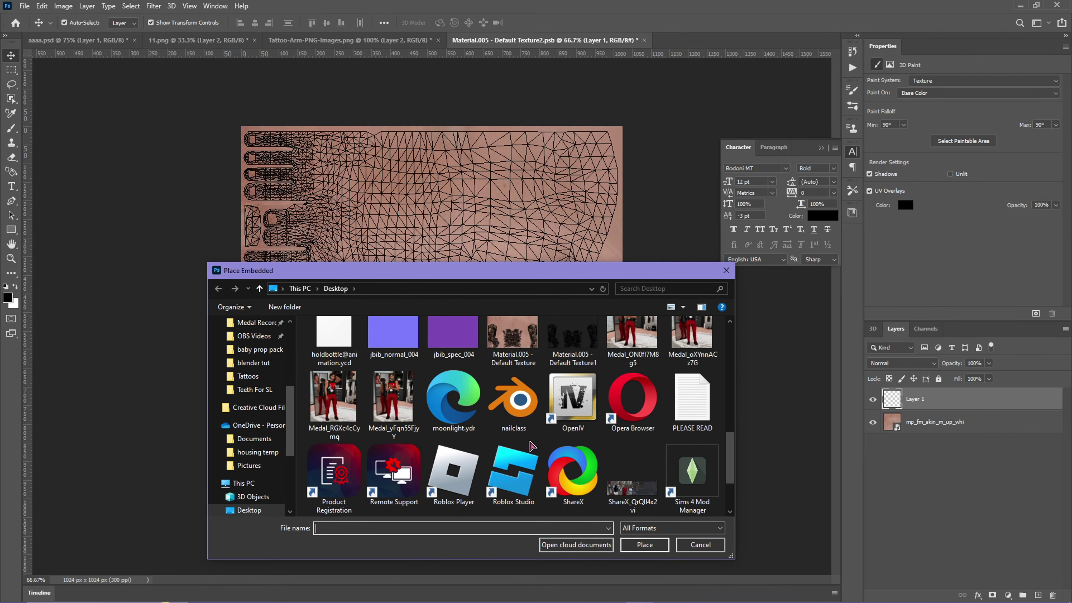
scroll(532, 446, "up", 3)
left_click(575, 443)
left_click(659, 545)
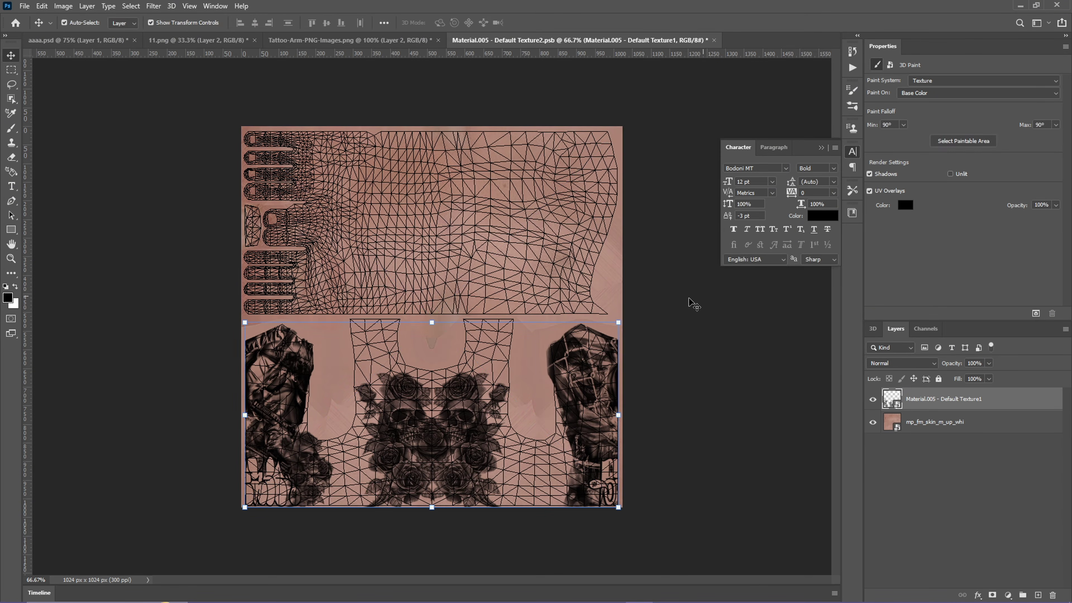
left_click(720, 349)
Step: Check the front of the 3D torso in aaaa.psd, then return to the texture document
left_click(76, 39)
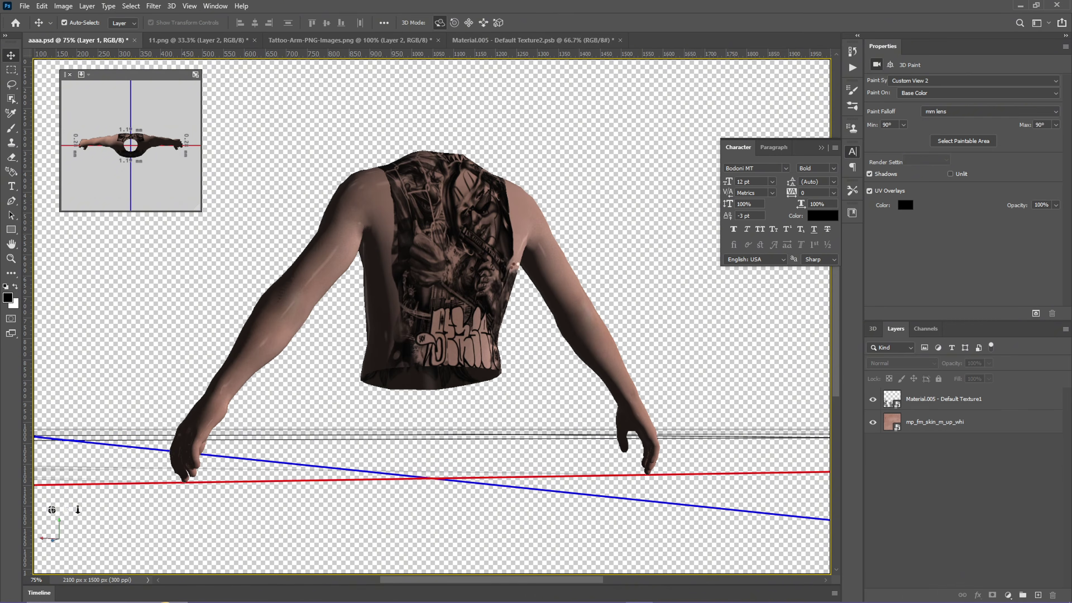
left_click_drag(624, 313, 503, 164)
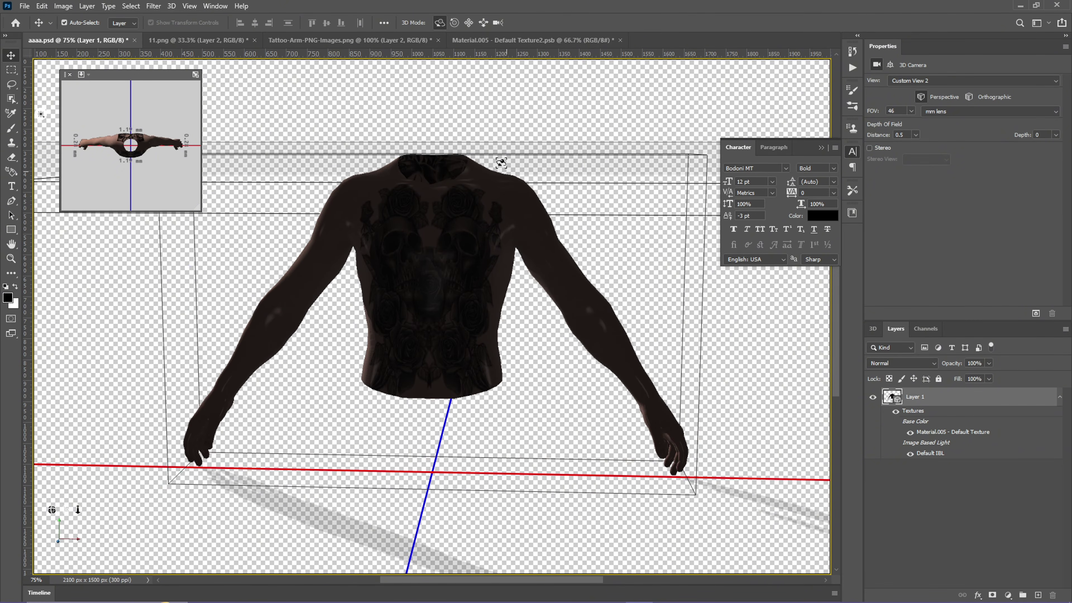
left_click(532, 39)
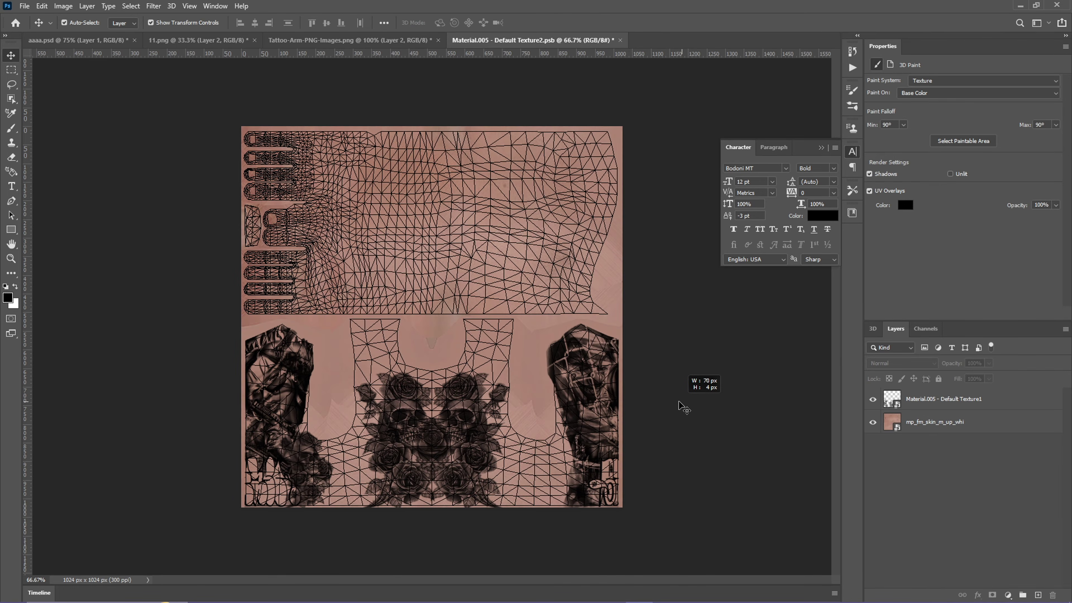
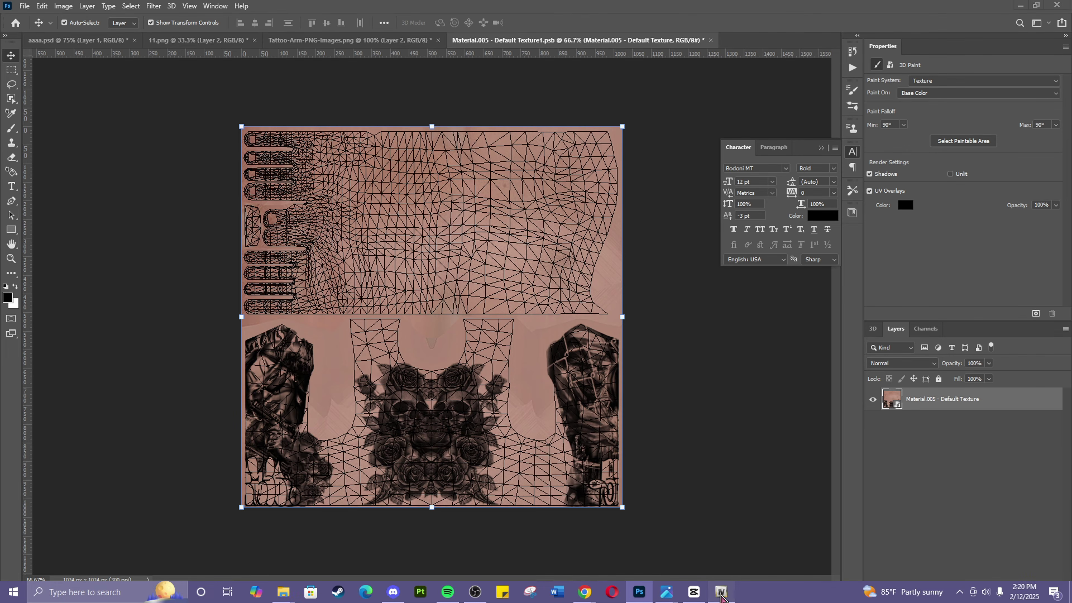
Step: Switch to OpenIV and turn on edit mode in the GTA V mods folder
left_click(721, 598)
double_click(376, 198)
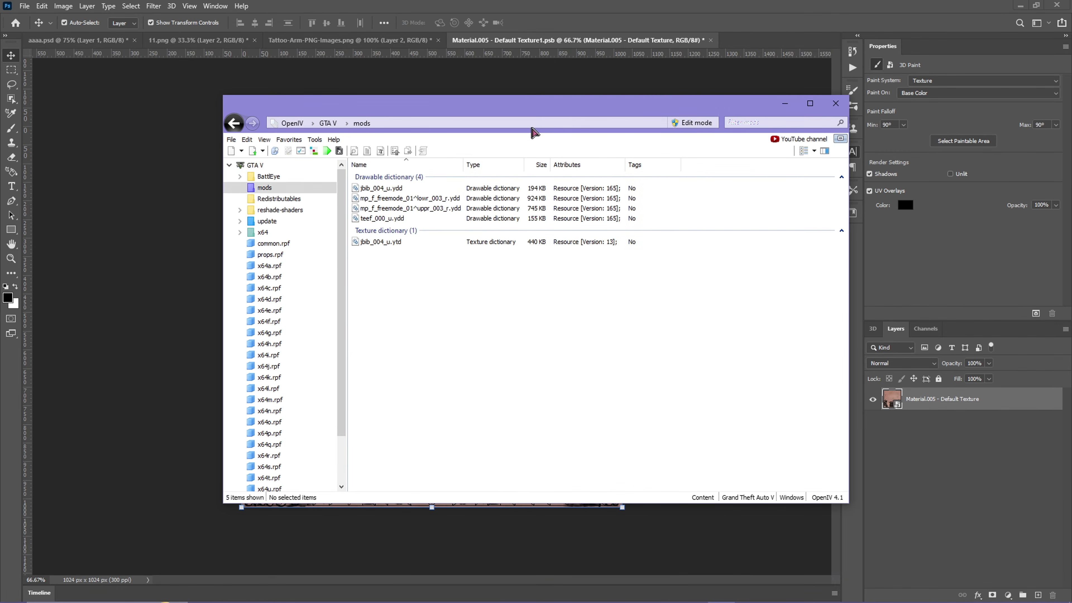
left_click_drag(547, 112, 523, 176)
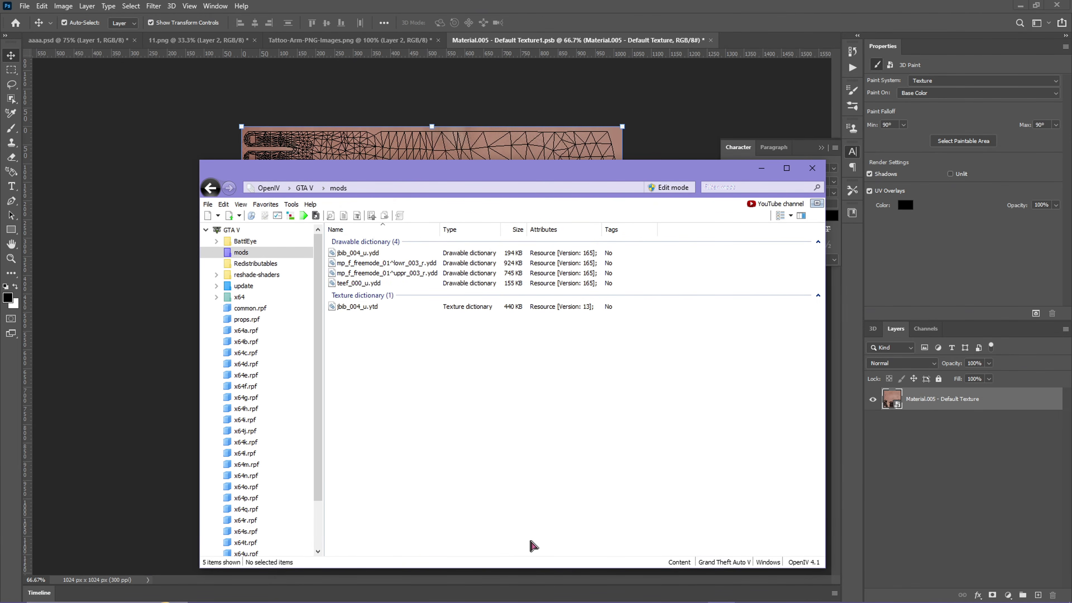
mouse_move(448, 600)
left_click(394, 593)
left_click(730, 187)
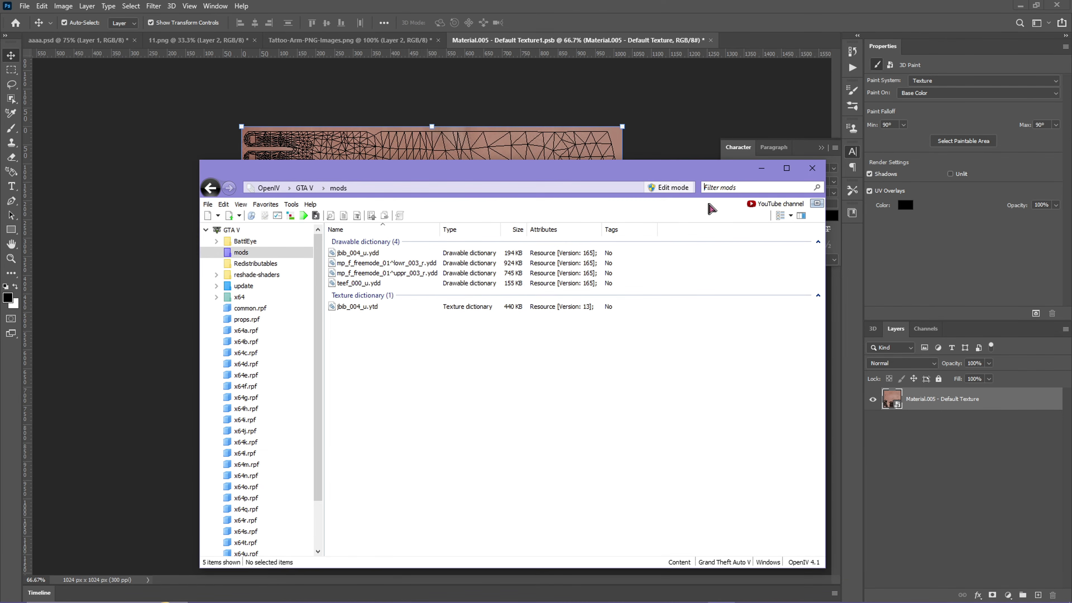
left_click(683, 192)
Step: Search all archives for "body" and open the archive location of mp_fm_body_hair_005.ytd
left_click(574, 350)
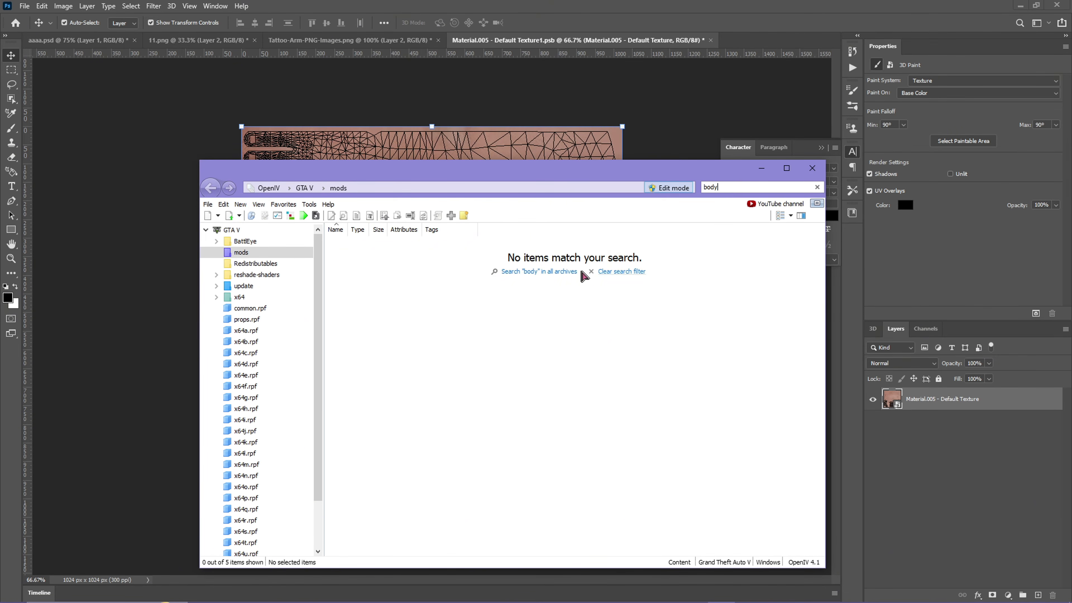
left_click(521, 273)
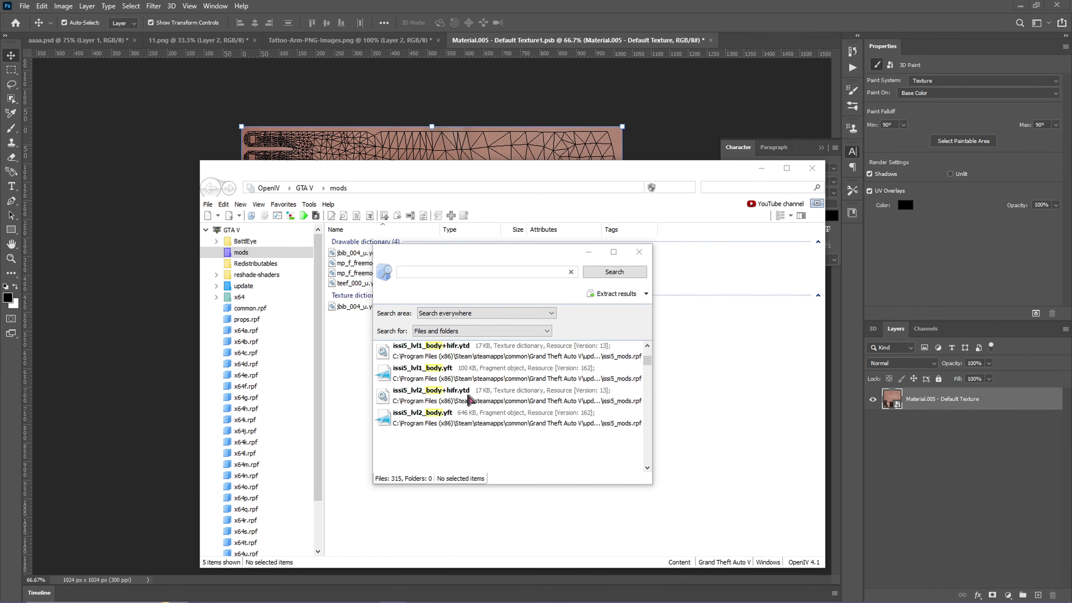
scroll(468, 402, "down", 5)
scroll(470, 399, "down", 3)
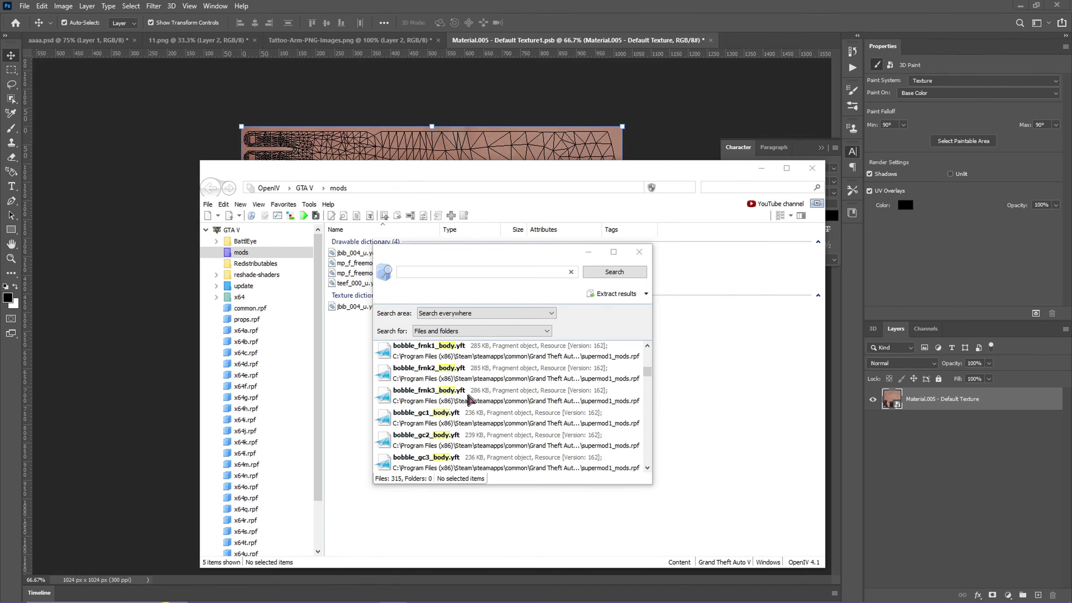
scroll(453, 422, "down", 3)
left_click_drag(647, 387, 650, 404)
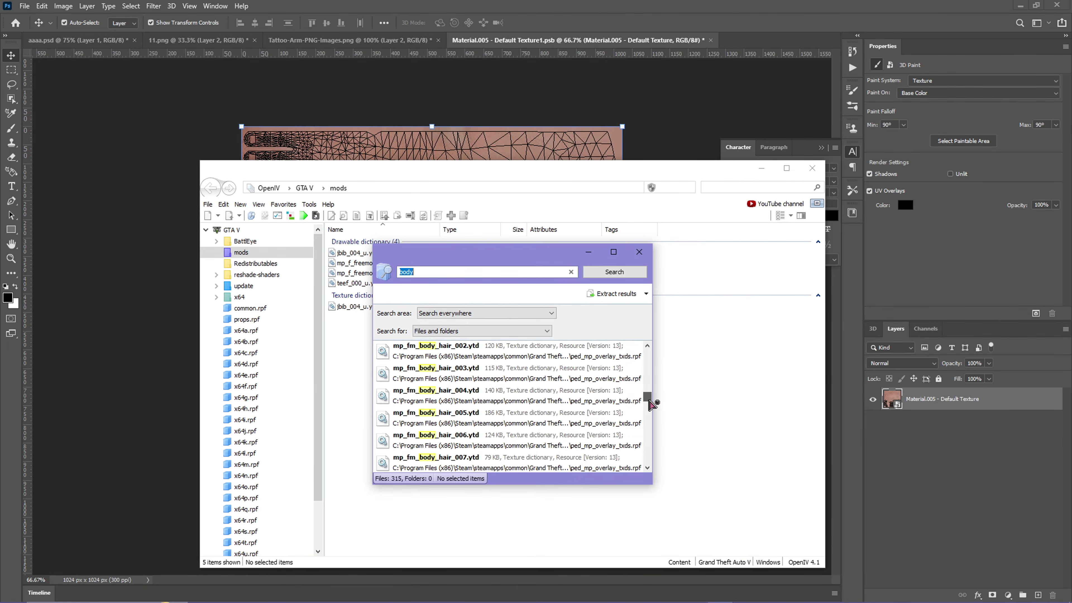
double_click(430, 422)
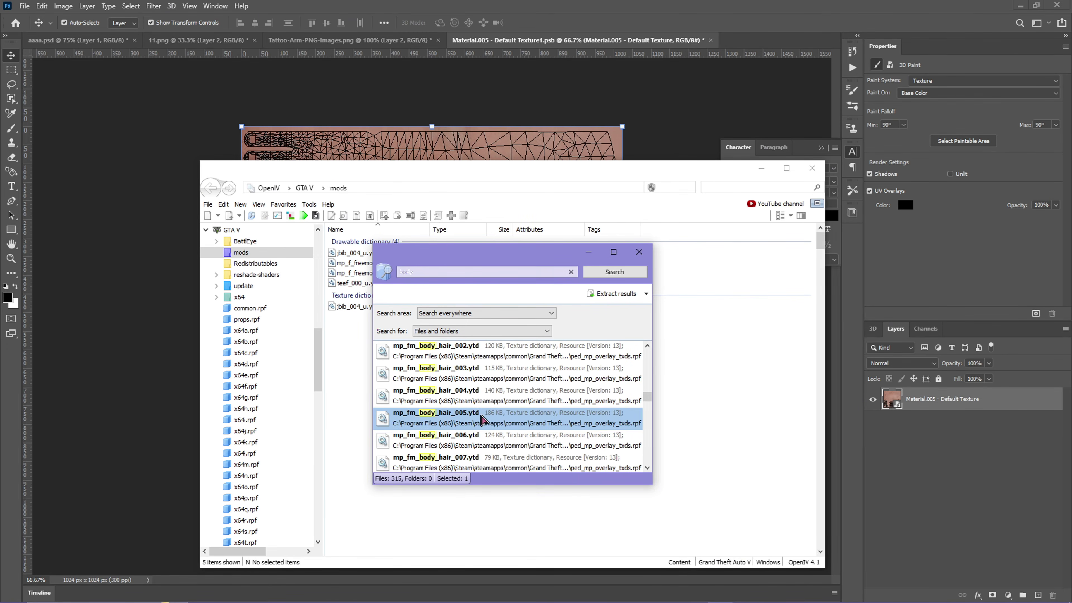
Step: Open mp_fm_body_hair_014.ytd in the texture editor and examine its mp_fm_body_hair_014_n texture
scroll(384, 338, "down", 2)
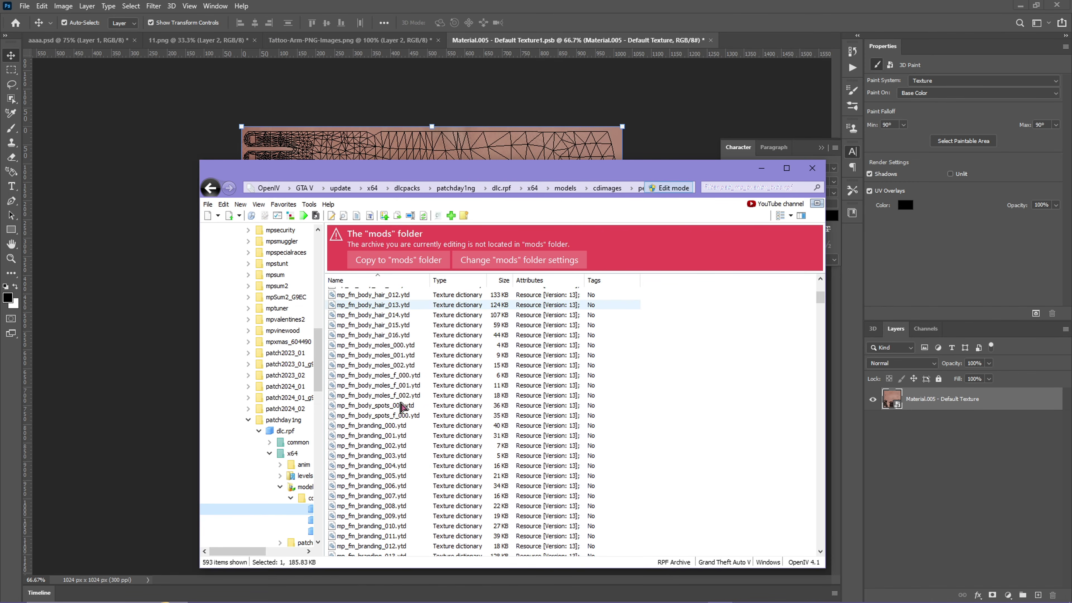
scroll(386, 387, "down", 5)
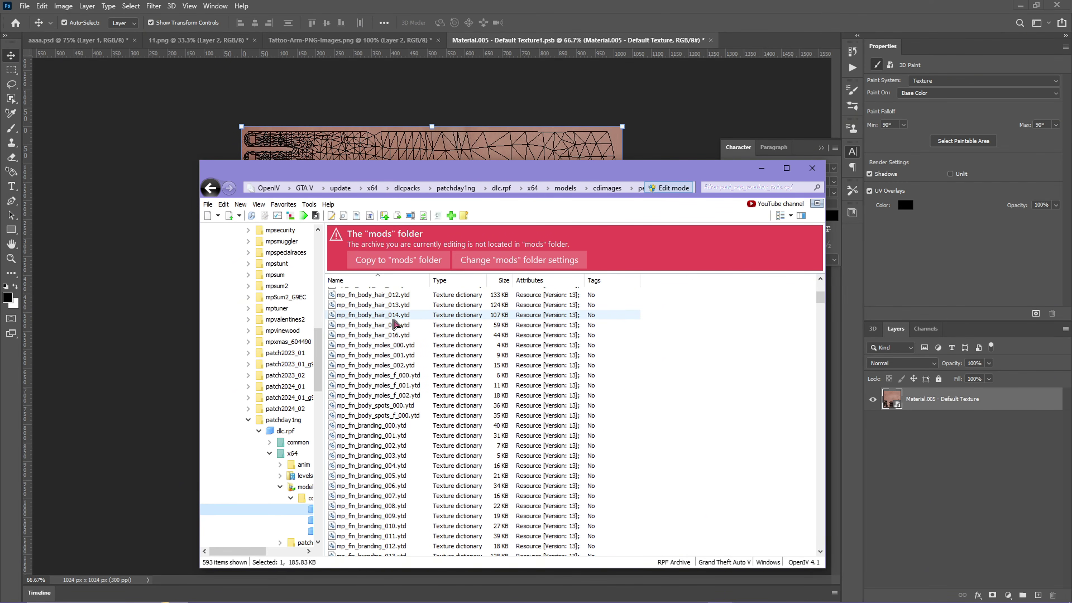
double_click(392, 318)
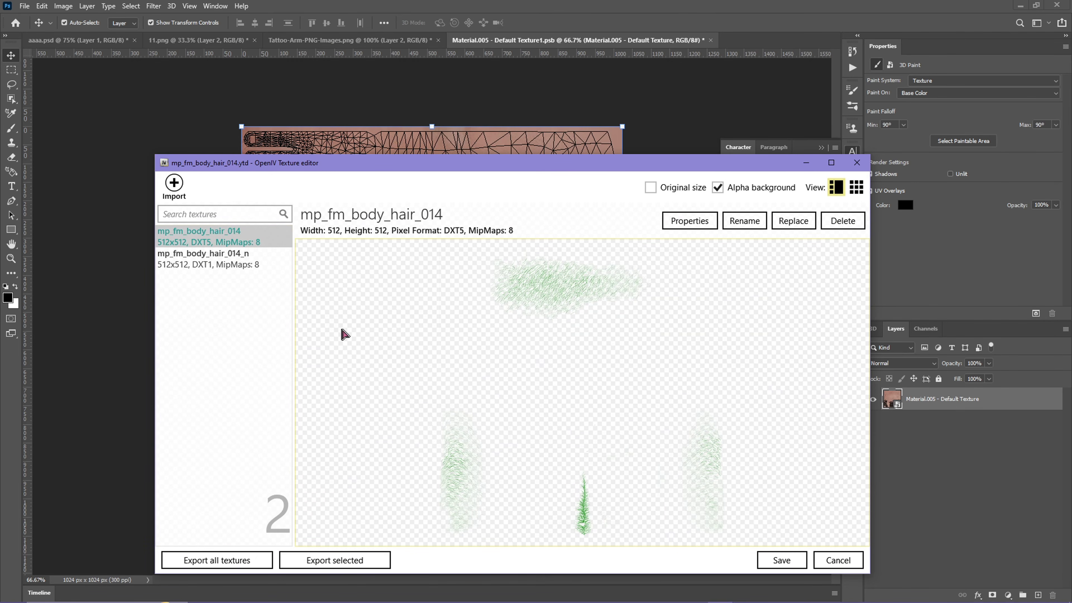
left_click(249, 258)
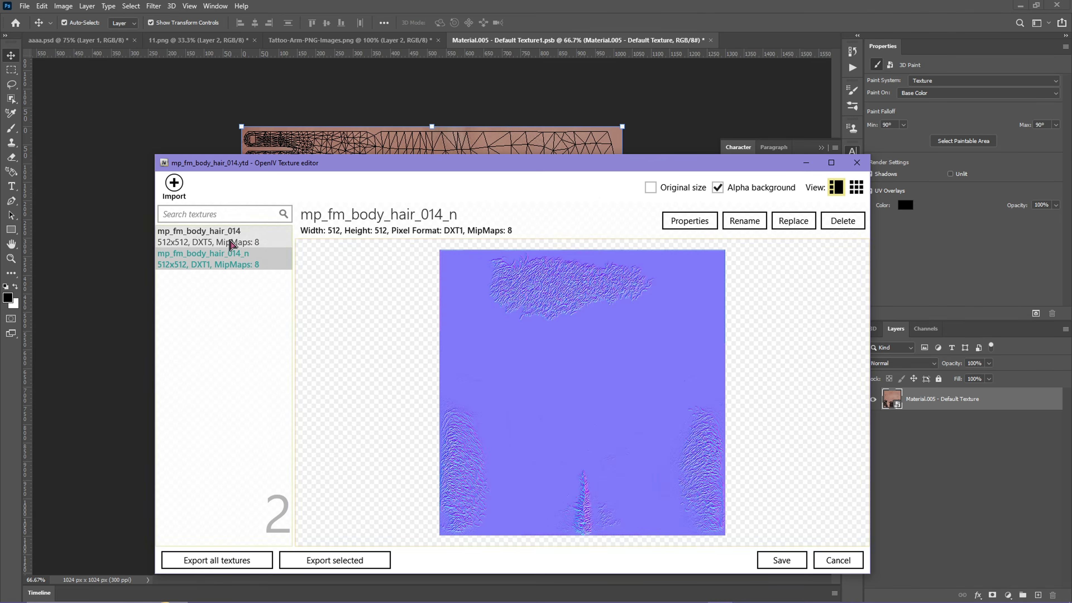
Step: Close the texture editor and copy mp_fm_body_hair_000.ytd through mp_fm_body_hair_016.ytd from the archive into a new "body hair" folder inside Tattoos
key("Escape")
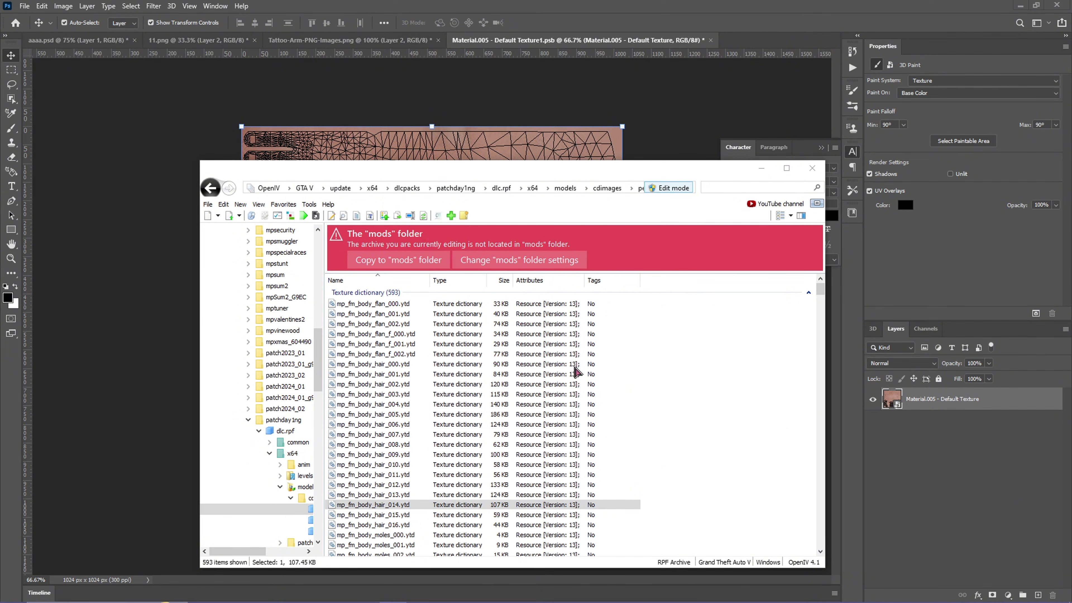
left_click_drag(653, 362, 357, 523)
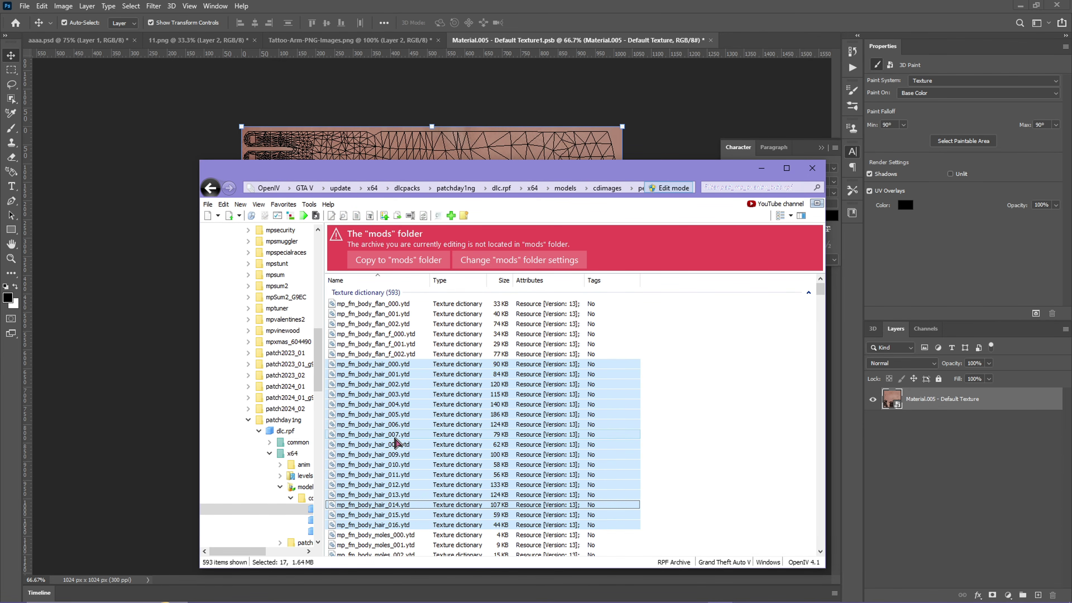
mouse_move(383, 602)
mouse_move(283, 592)
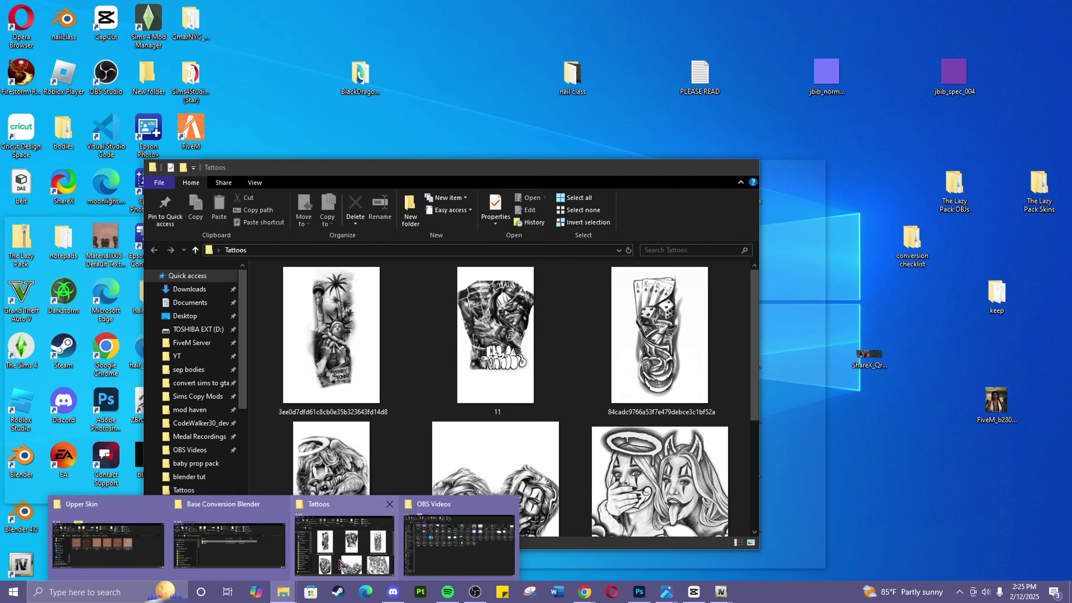
left_click(341, 565)
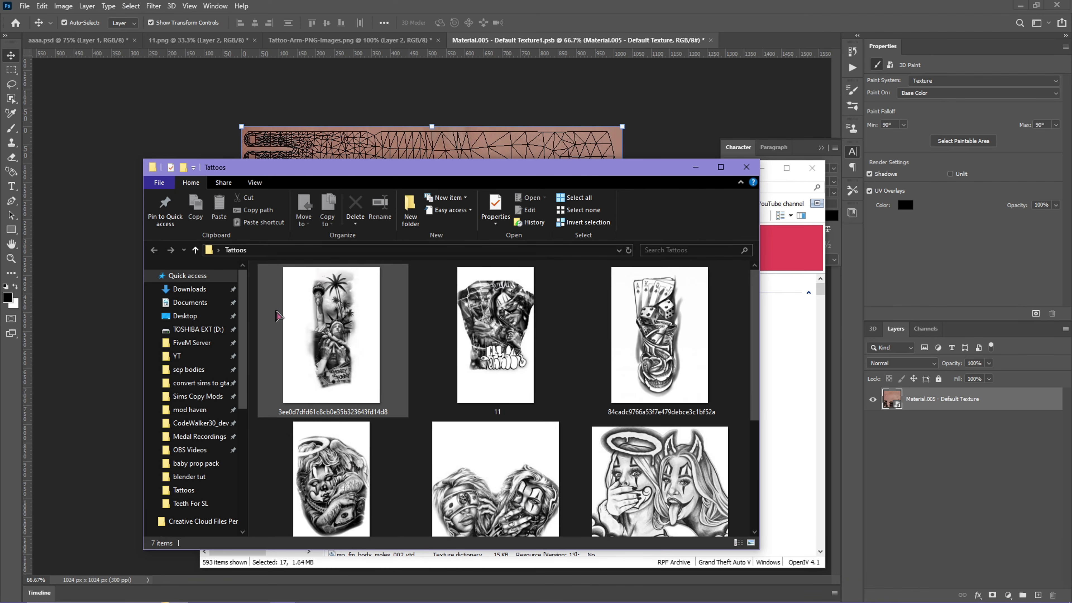
scroll(646, 443, "down", 1)
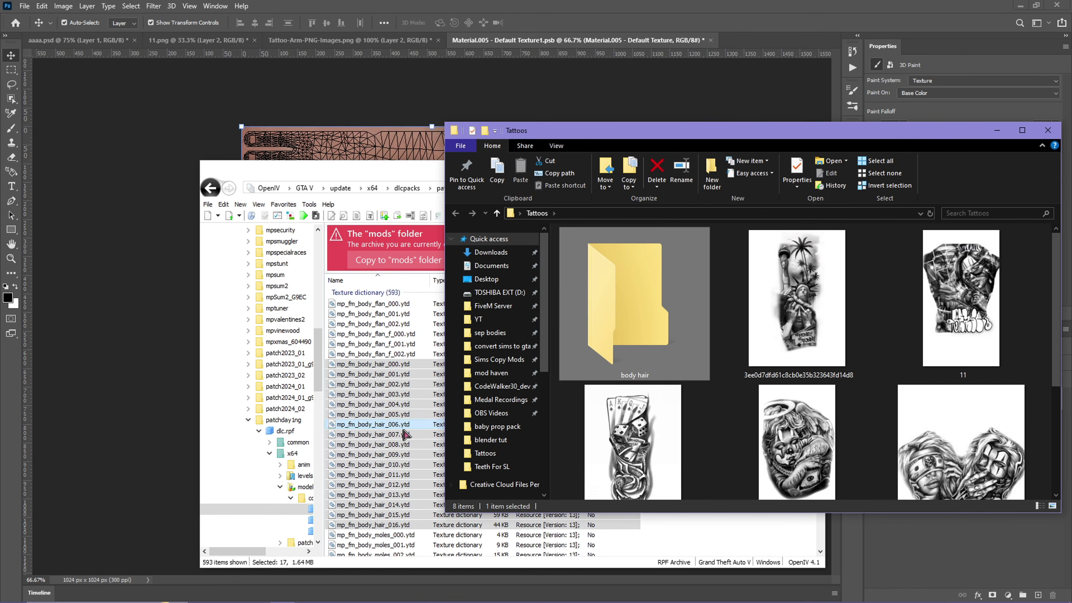
left_click_drag(404, 432, 685, 344)
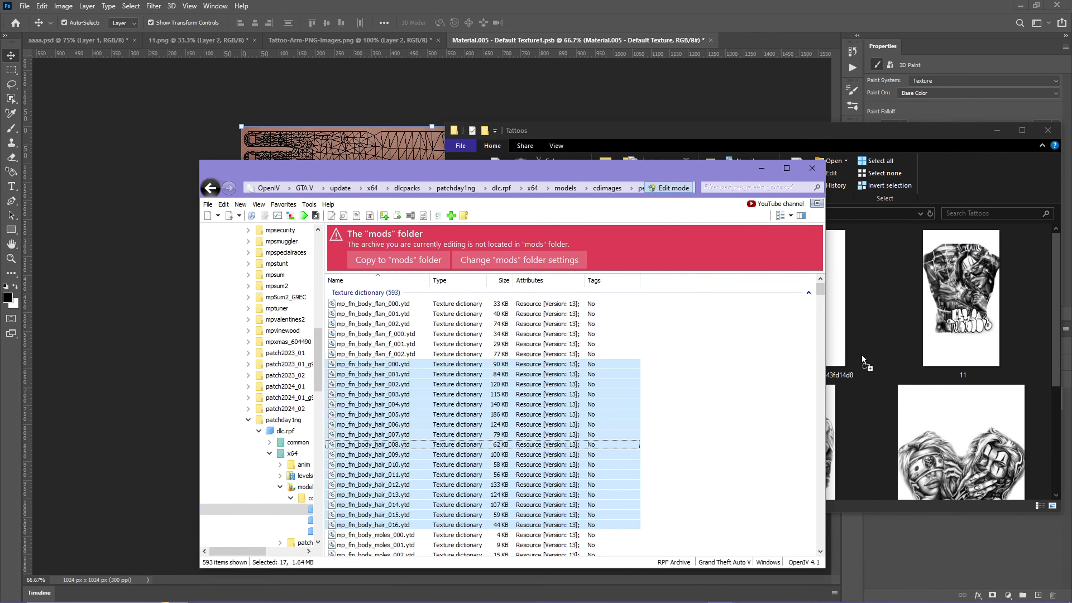
left_click_drag(862, 354, 550, 203)
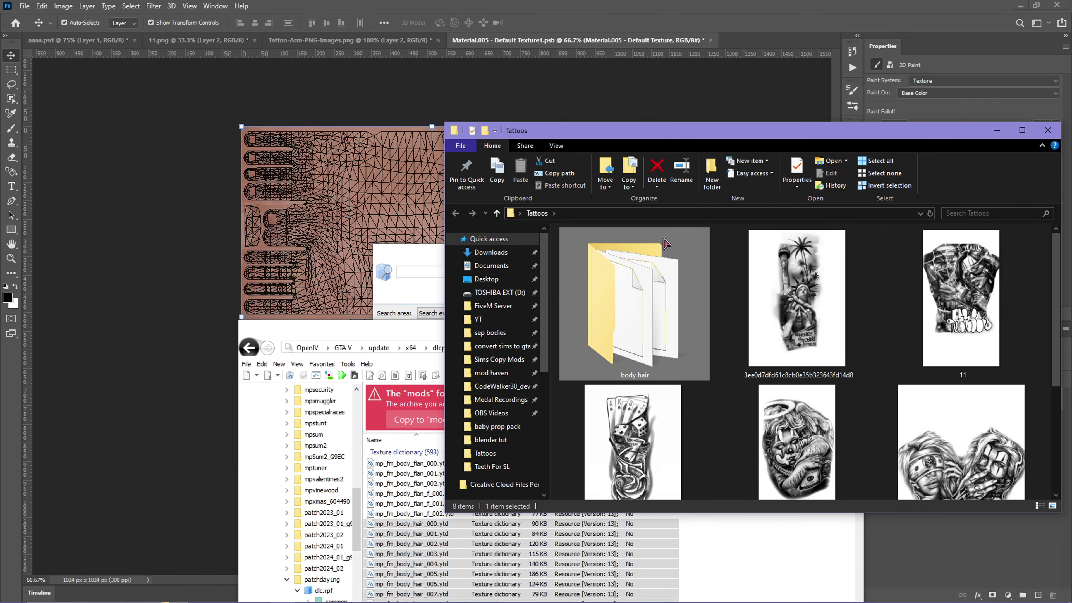
Step: Copy all the extracted .ytd files from the body hair folder into the GTA V mods folder in OpenIV
double_click(652, 282)
left_click_drag(370, 314, 320, 136)
scroll(233, 292, "up", 12)
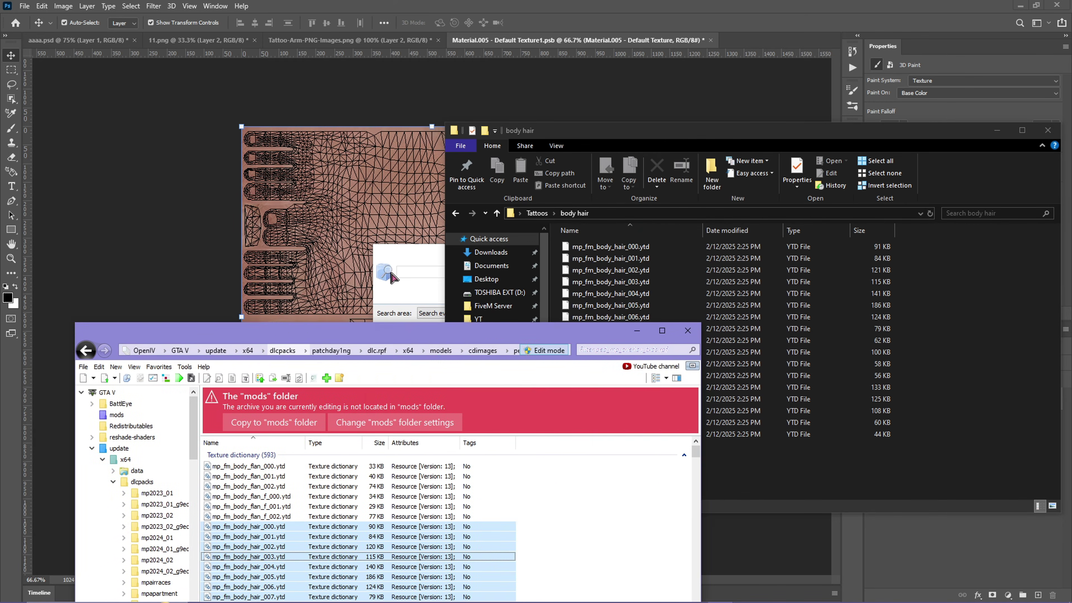
left_click(639, 252)
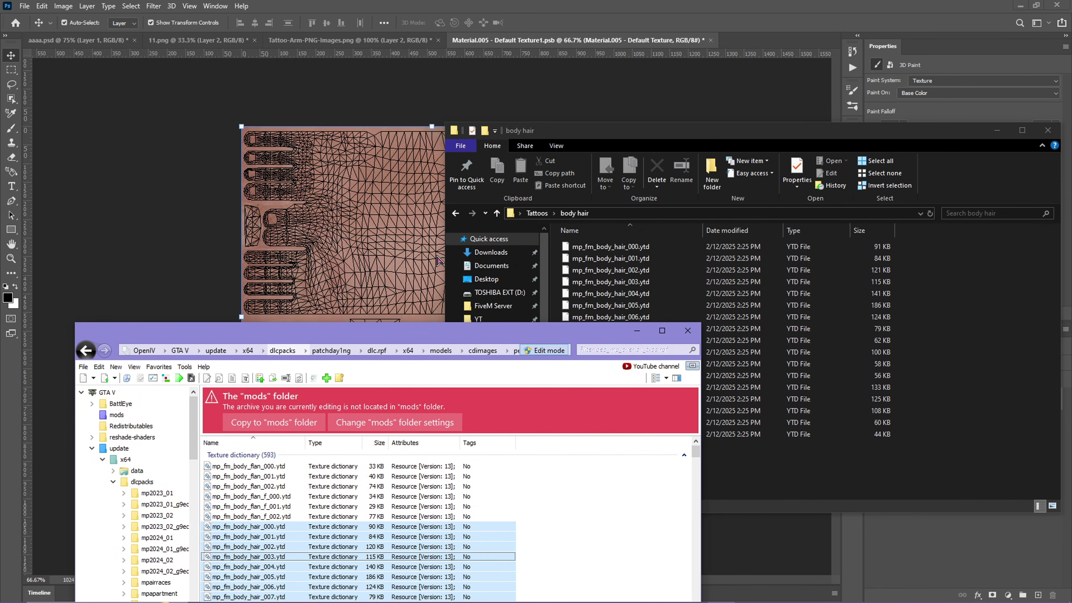
left_click_drag(435, 340, 443, 198)
left_click(125, 274)
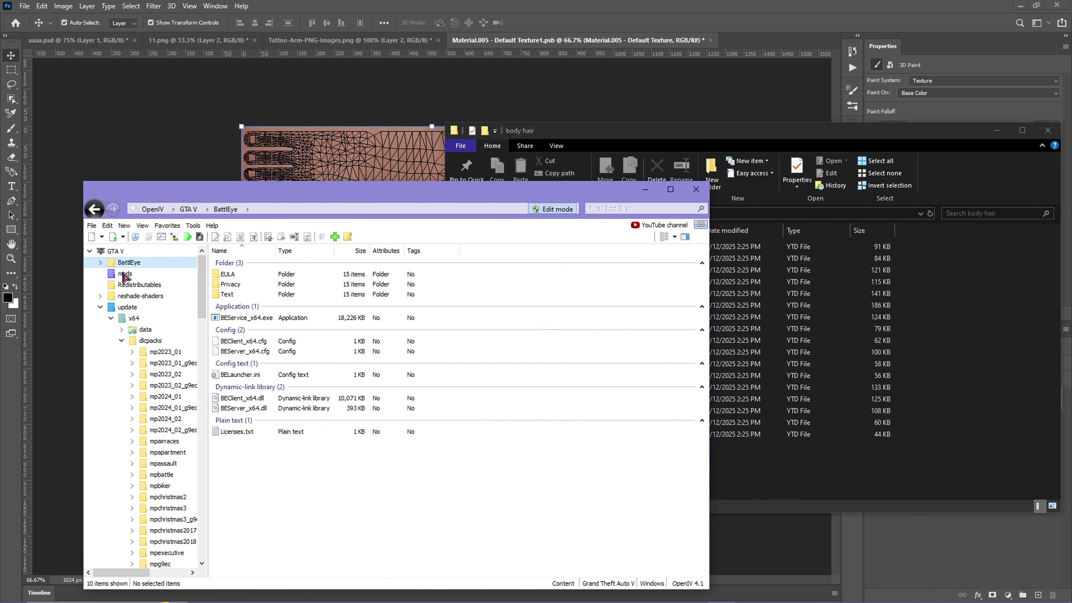
left_click_drag(583, 200, 438, 101)
left_click(697, 492)
left_click_drag(666, 470, 568, 249)
left_click_drag(612, 317, 291, 374)
left_click_drag(202, 374, 202, 374)
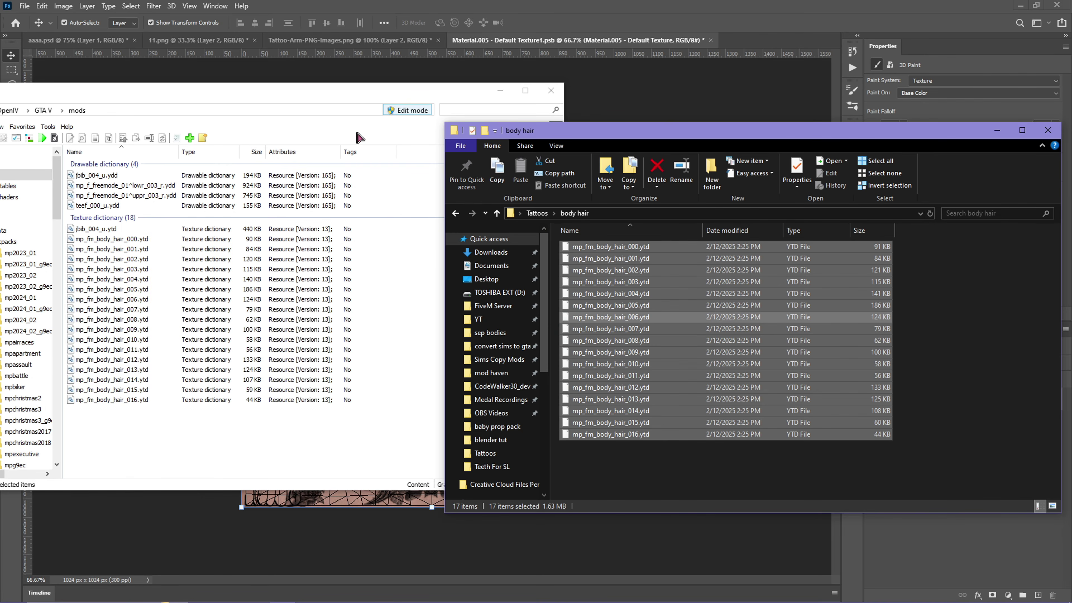
Step: Open mp_fm_body_hair_016.ytd from the mods folder, copy the name of its mp_fm_body_hair_016 texture and delete that texture
left_click_drag(352, 100, 586, 118)
double_click(373, 258)
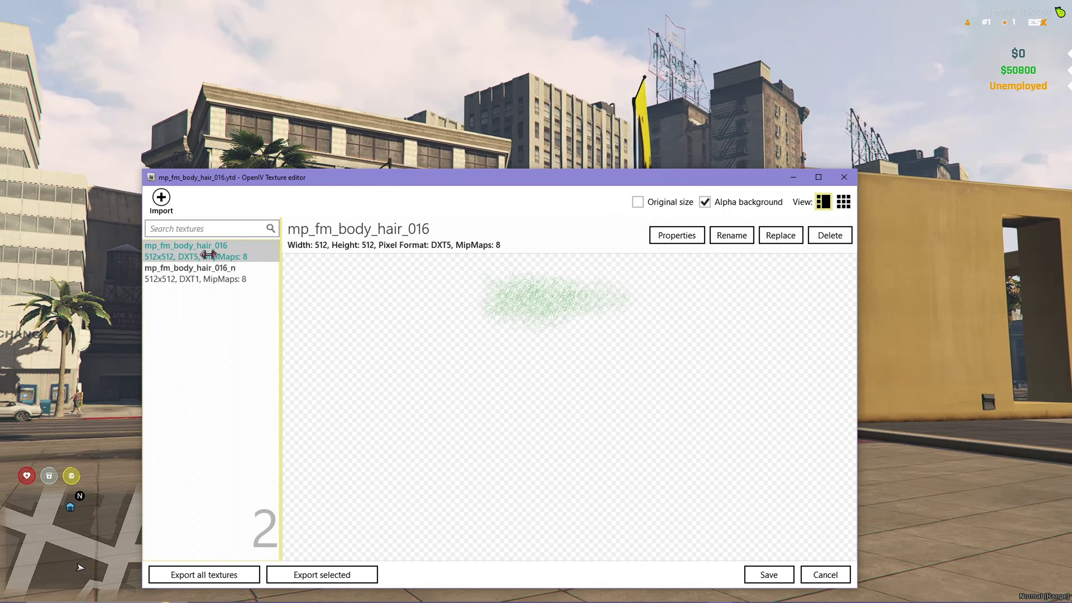
right_click(209, 255)
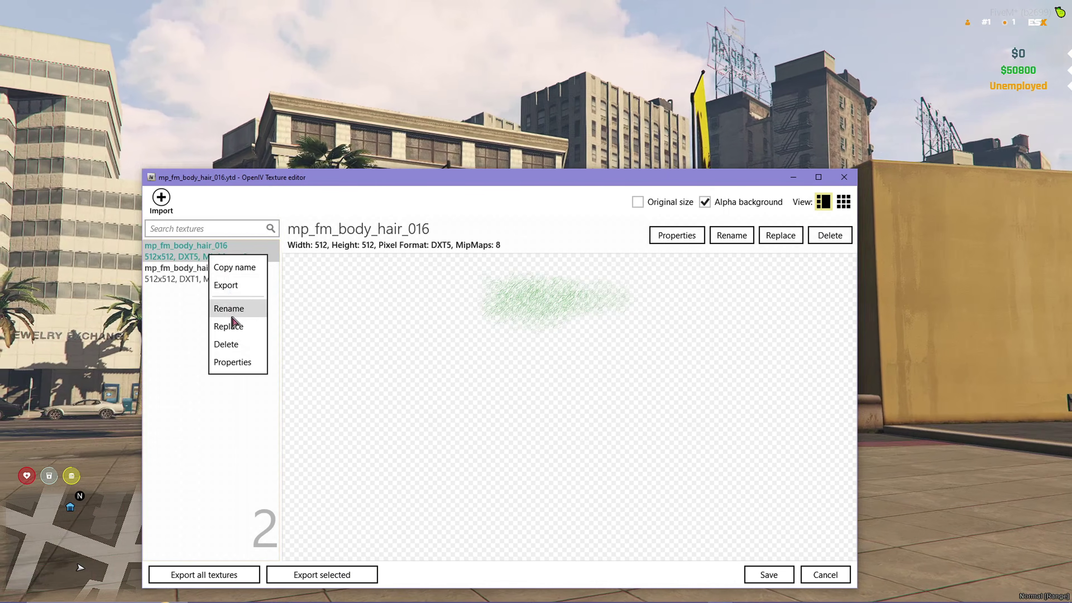
left_click(236, 267)
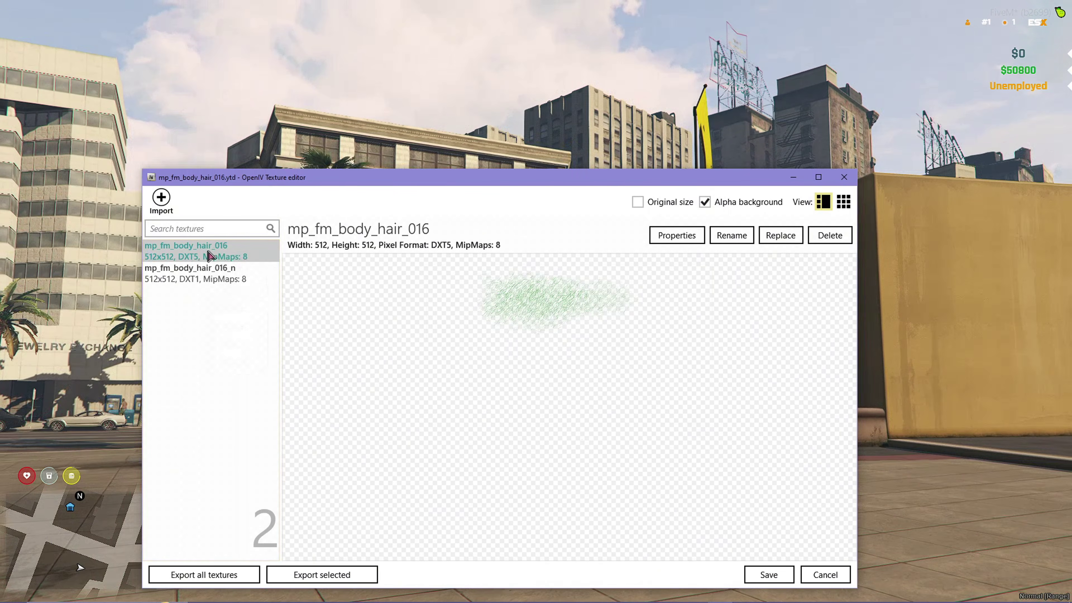
left_click(826, 237)
Step: Import the transparent tattoo image from the Desktop with automatic MipMap levels and automatic texture format
left_click(161, 199)
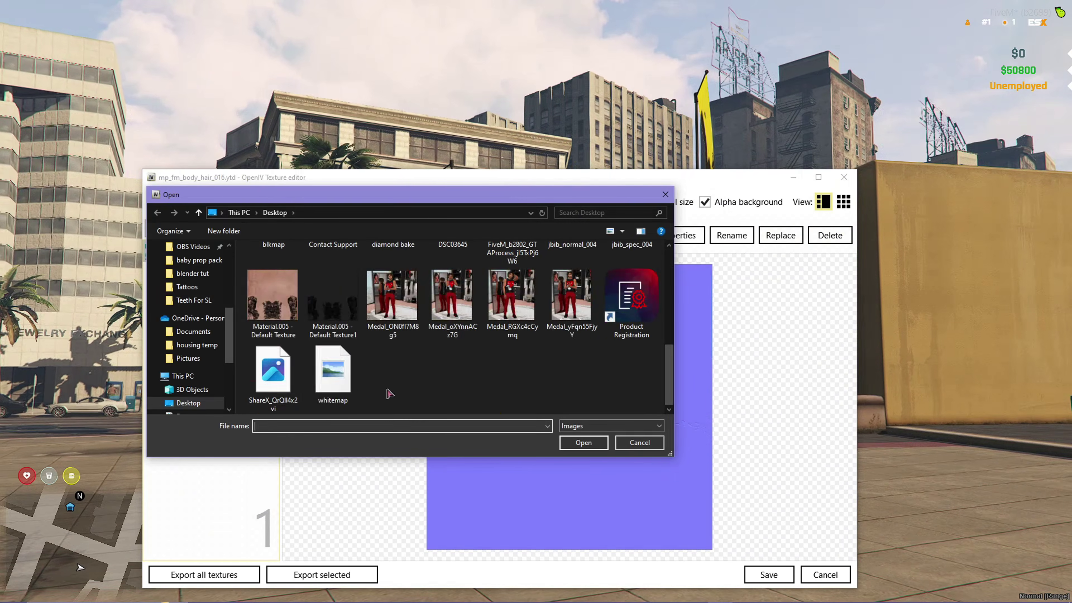
left_click(332, 370)
double_click(333, 369)
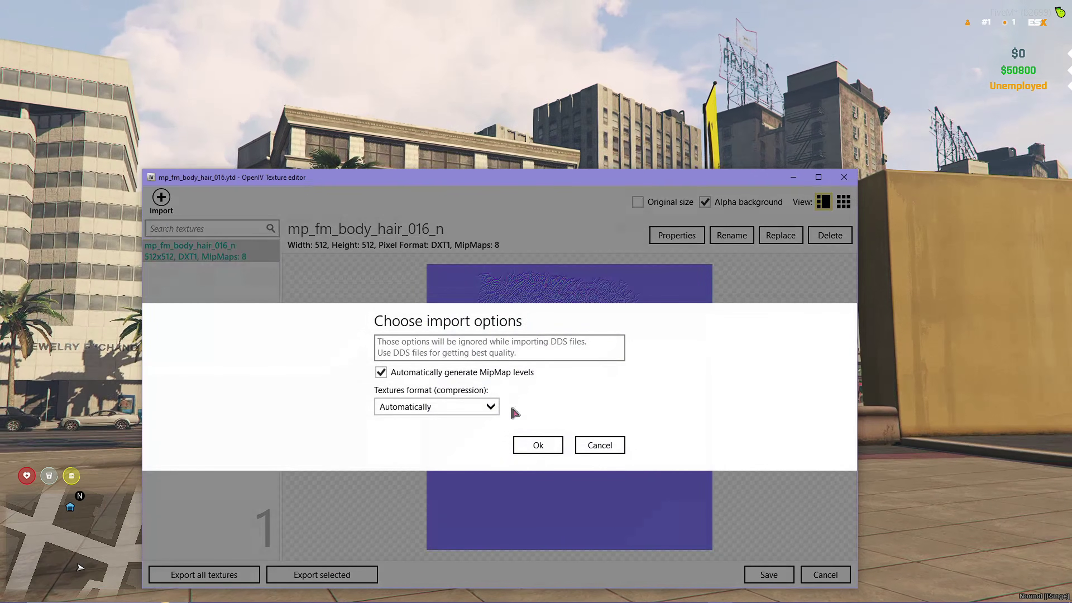
left_click(539, 446)
Step: Rename the imported Material texture as mp_fm_body_hair_016 and save the texture dictionary
left_click(189, 257)
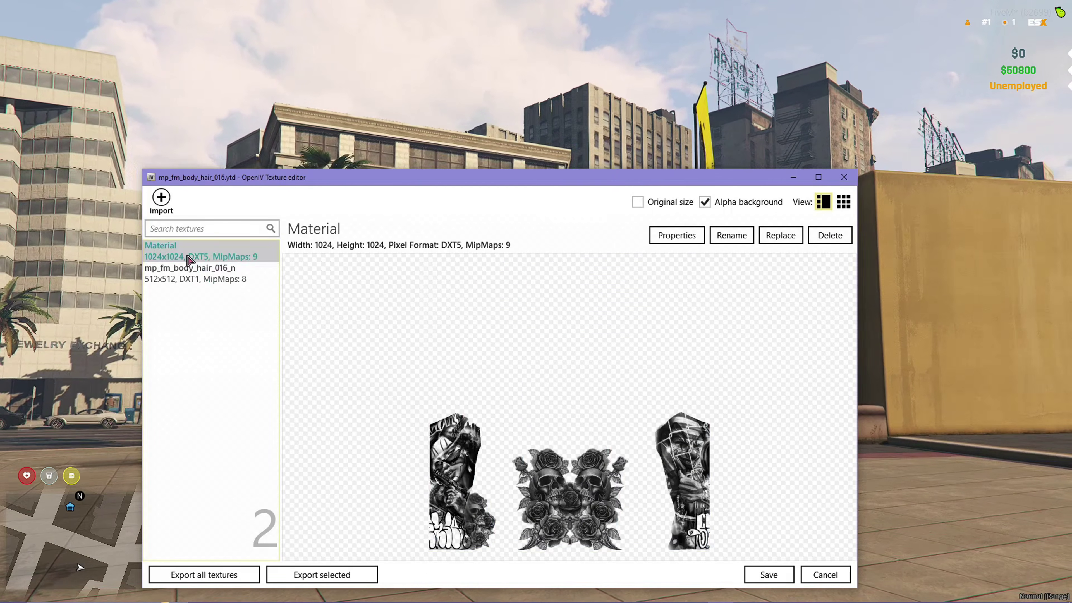
right_click(189, 257)
left_click(208, 310)
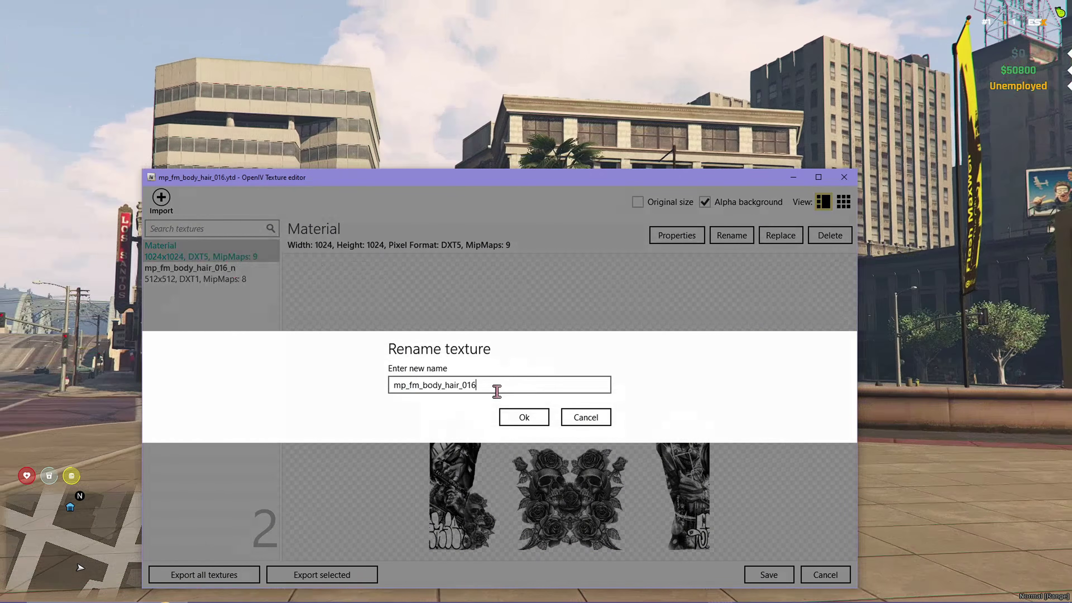
left_click(508, 418)
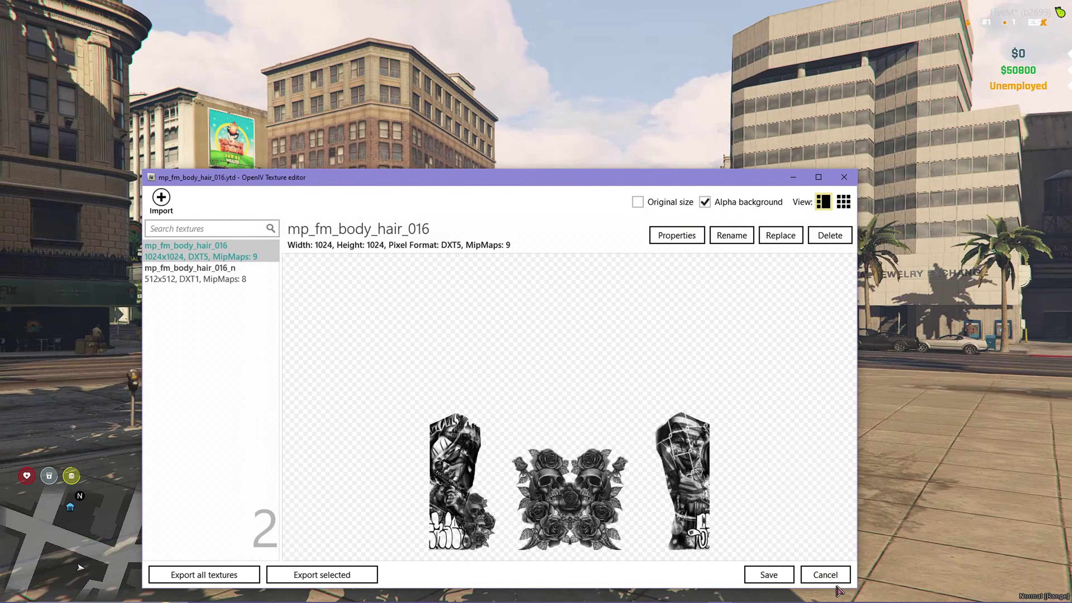
left_click(767, 575)
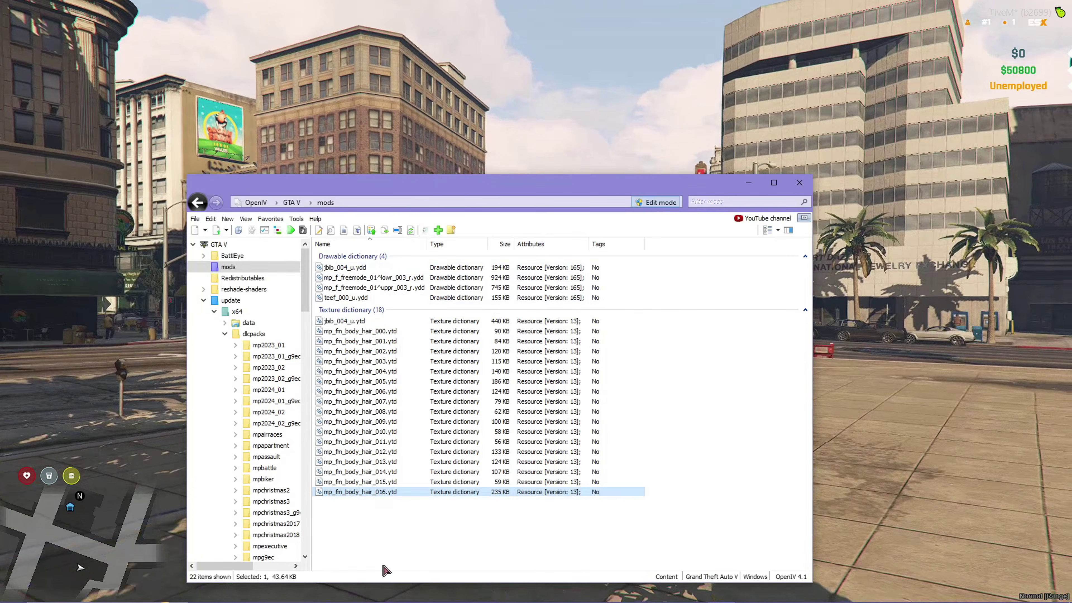
key("super")
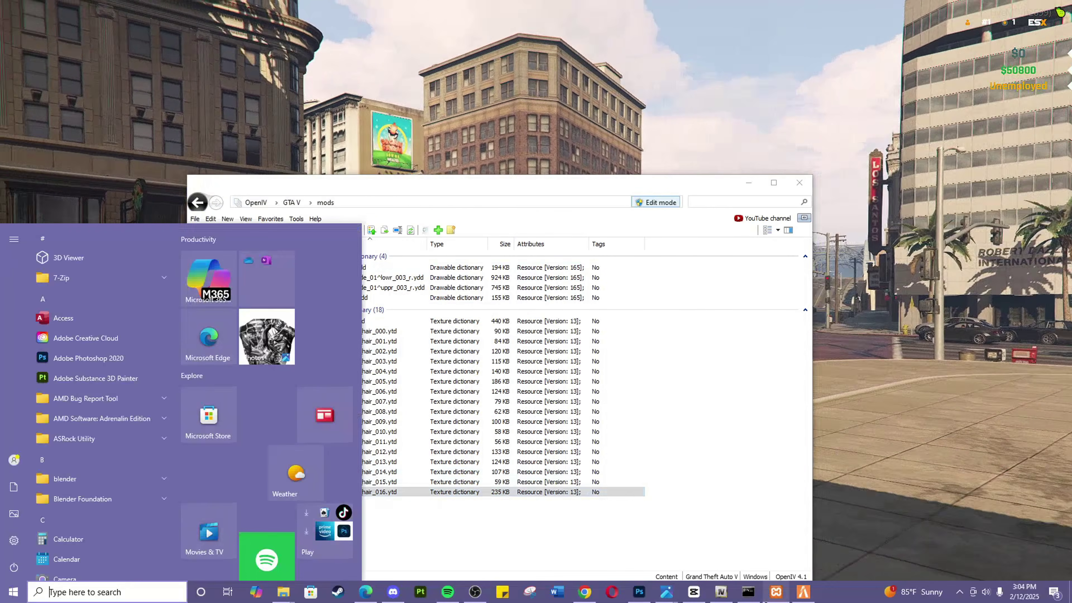
left_click(525, 517)
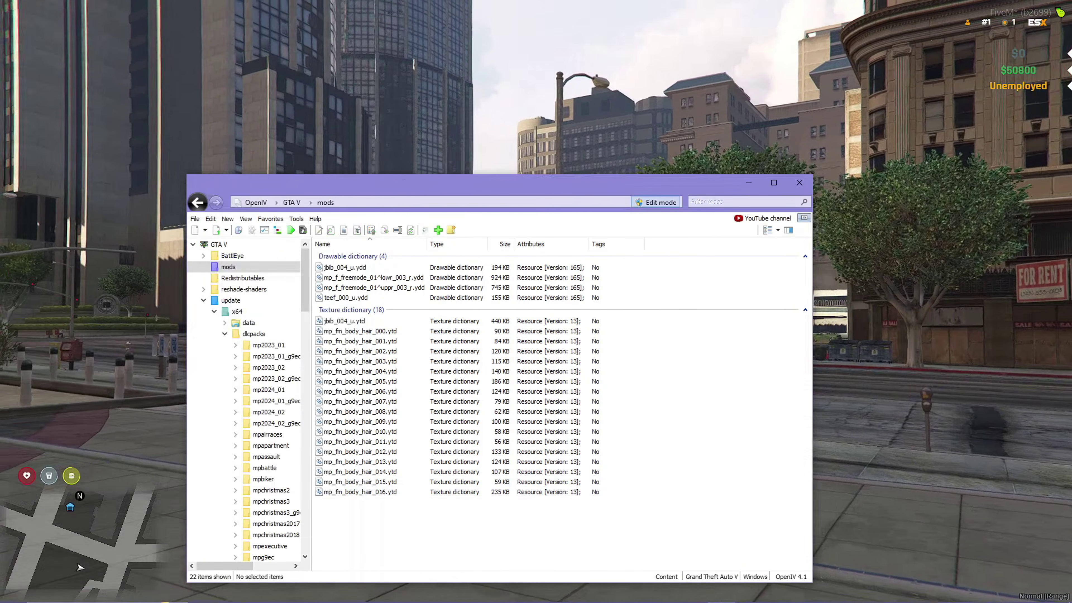
key("super")
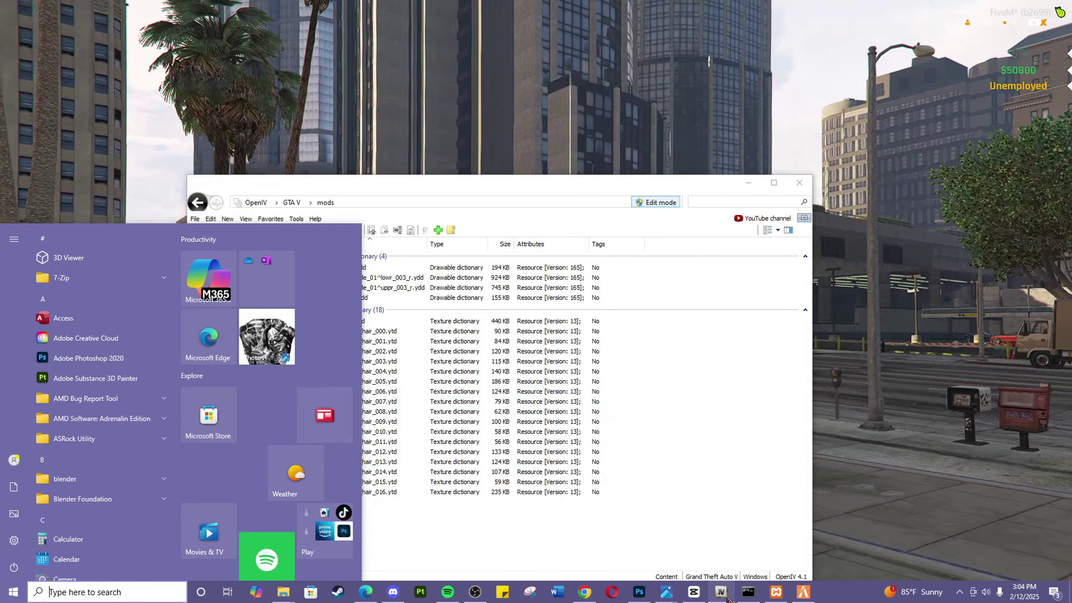
left_click(627, 527)
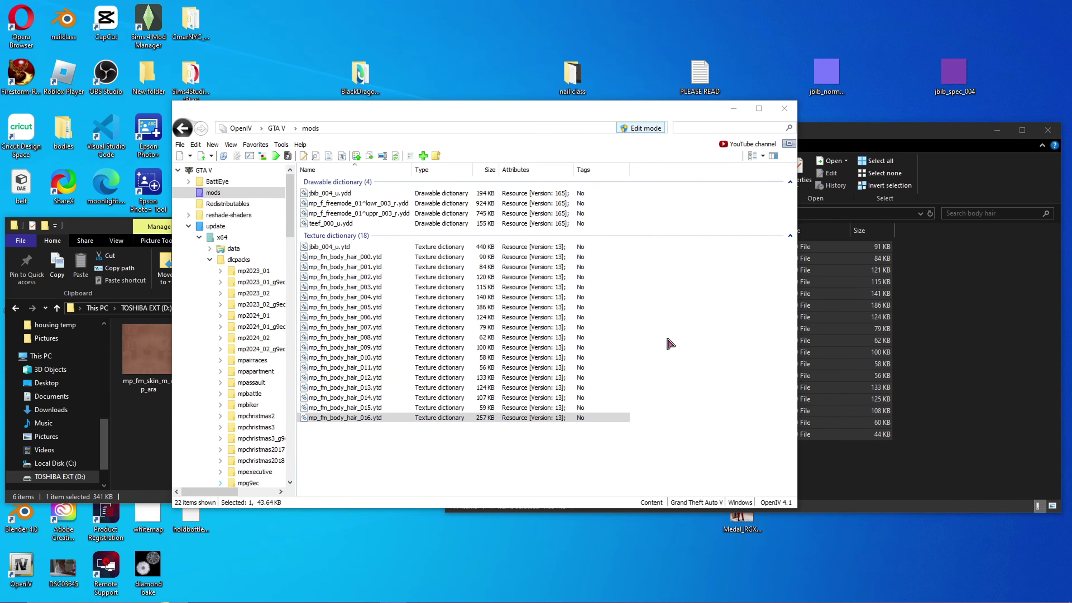
Step: Switch to File Explorer and open the clothingpack resource's stream folder under FiveM Server > txData > ESXLegacy_12C4B6.base > resources
mouse_move(227, 589)
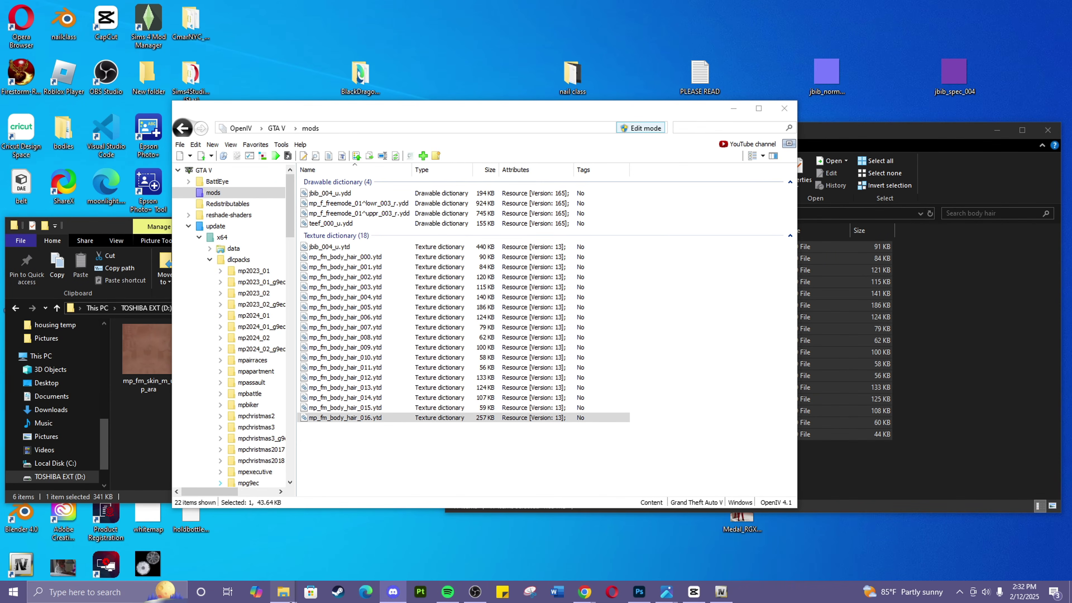
mouse_move(283, 592)
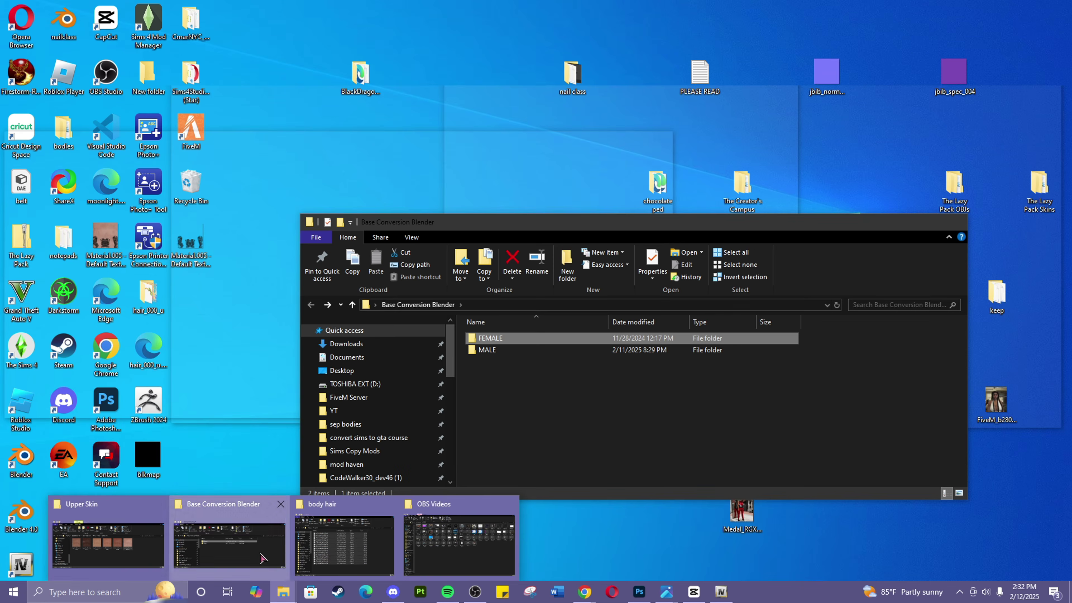
left_click(264, 558)
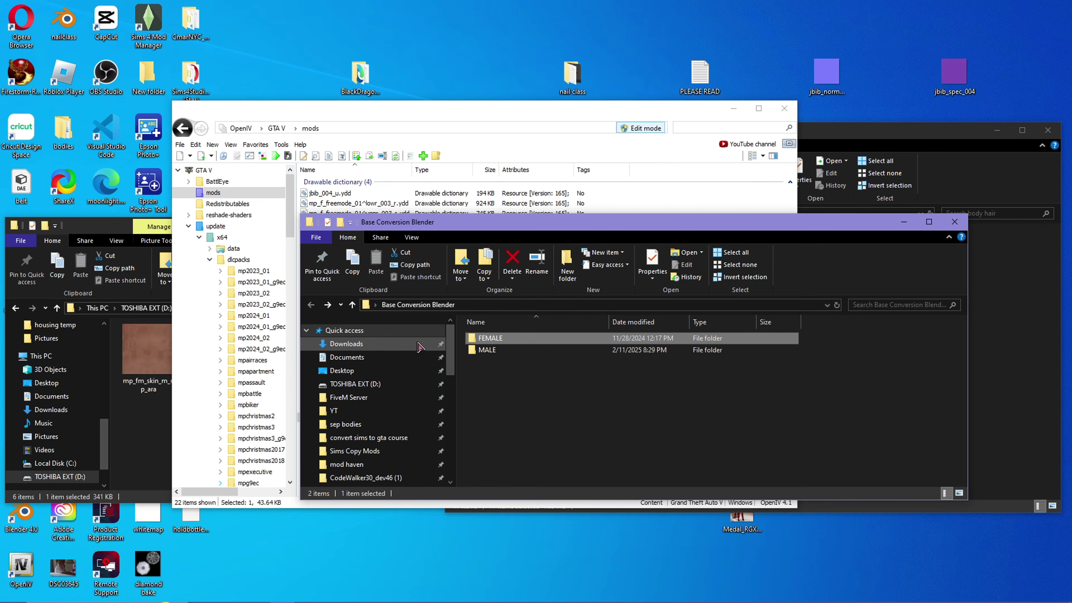
left_click(356, 397)
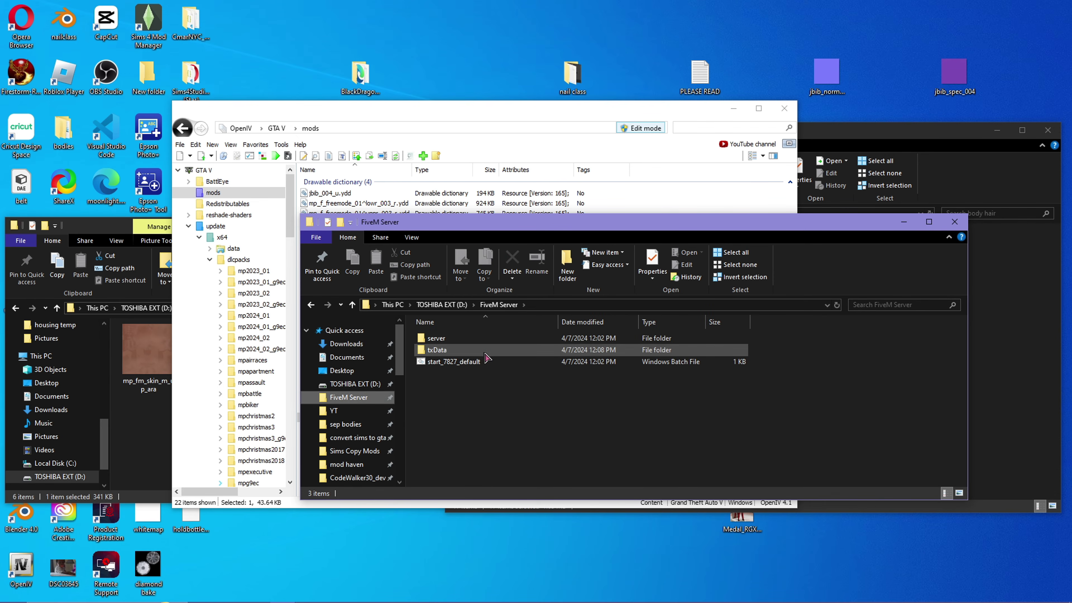
double_click(463, 351)
double_click(460, 350)
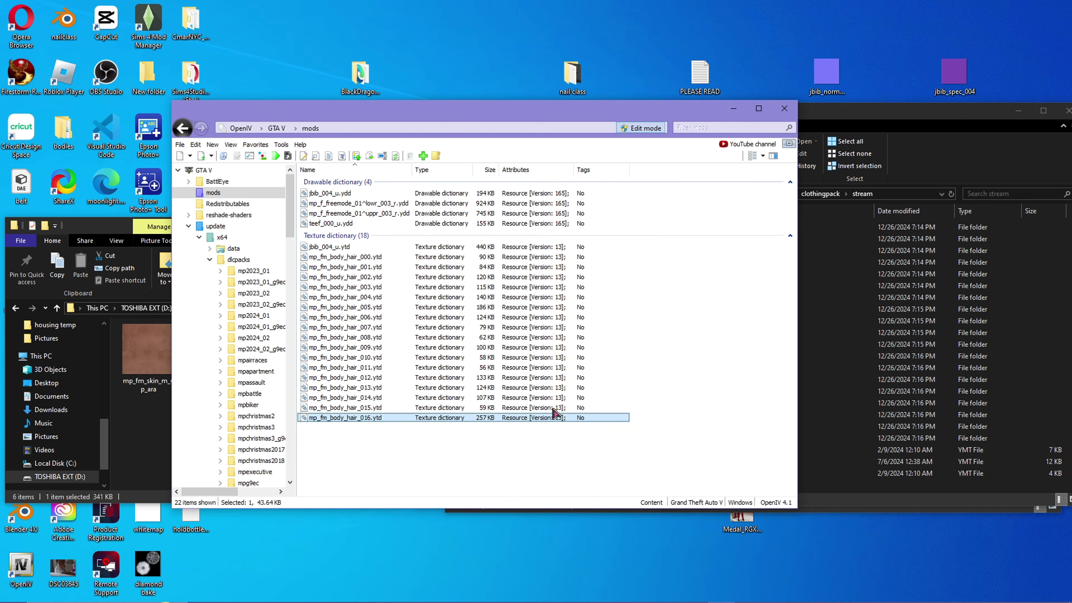
Step: Copy the edited mp_fm_body_hair_016.ytd from OpenIV into the stream folder, then go back to the resources folder
left_click_drag(555, 413, 851, 486)
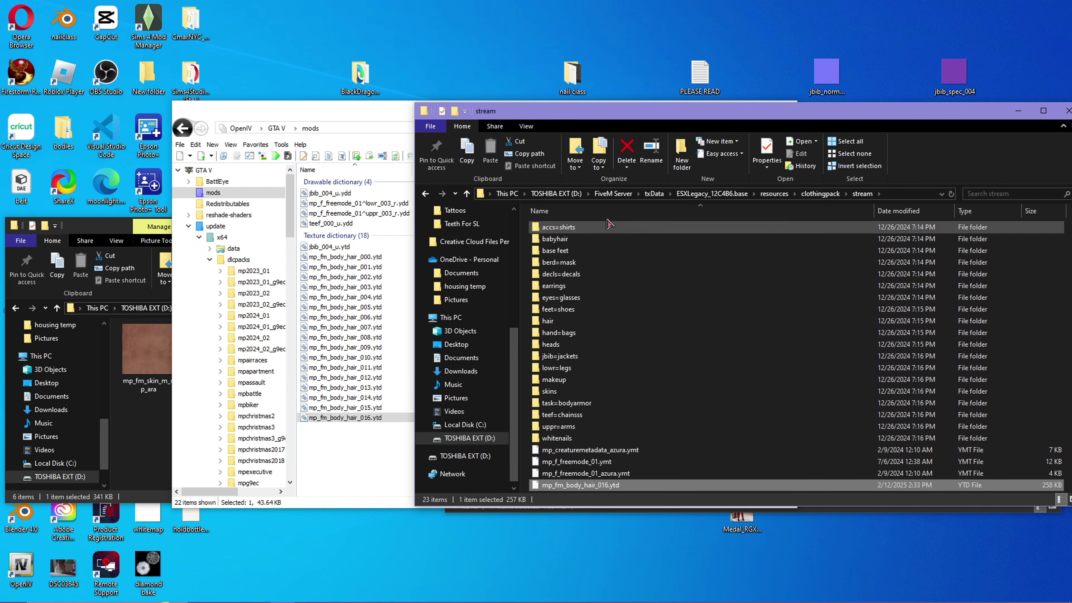
left_click_drag(708, 119, 584, 141)
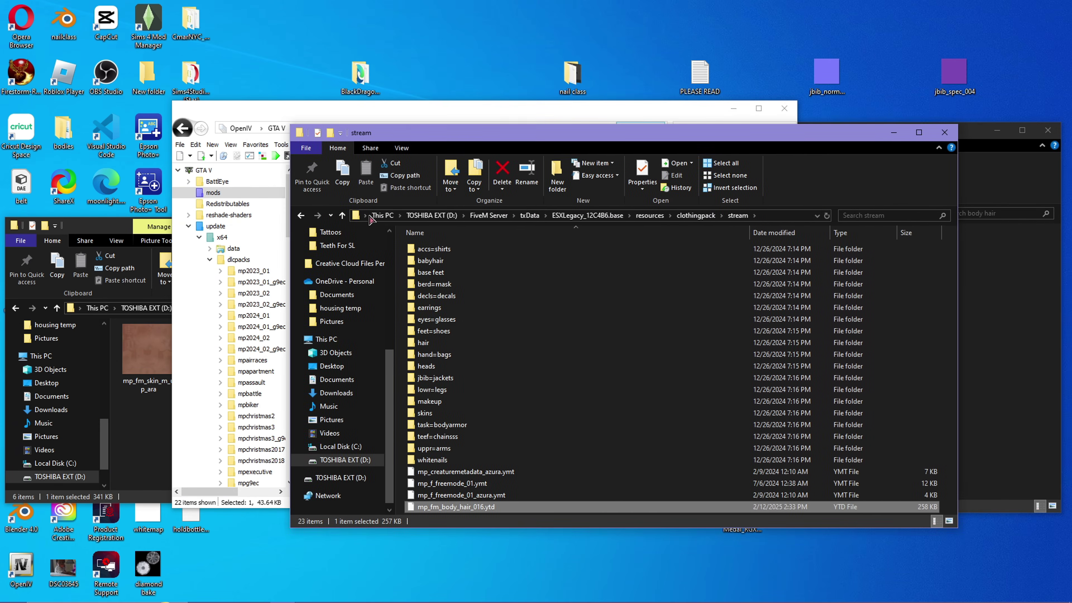
left_click(303, 217)
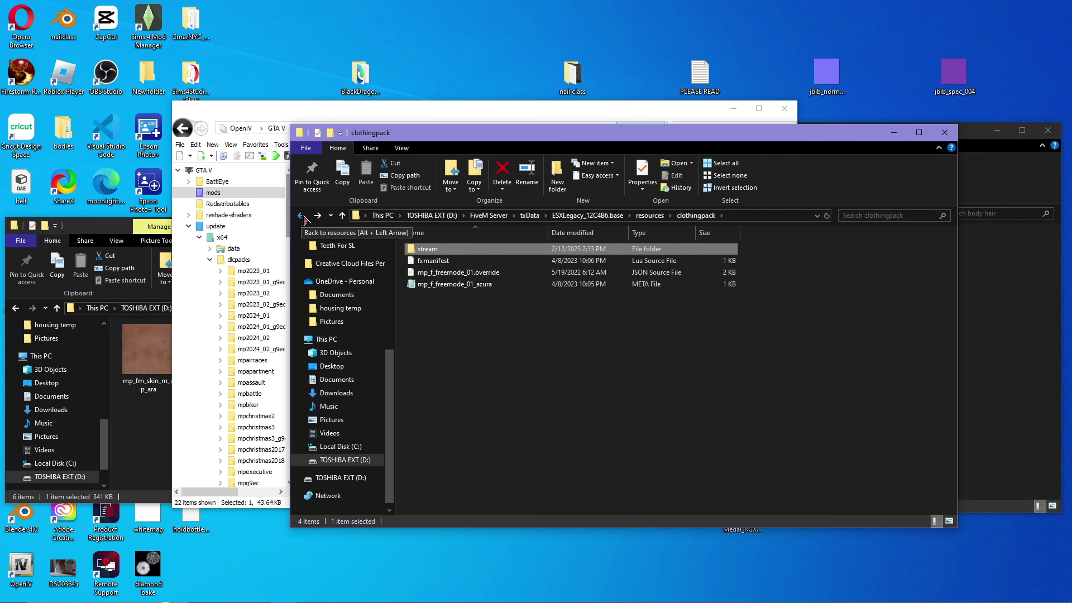
left_click(302, 216)
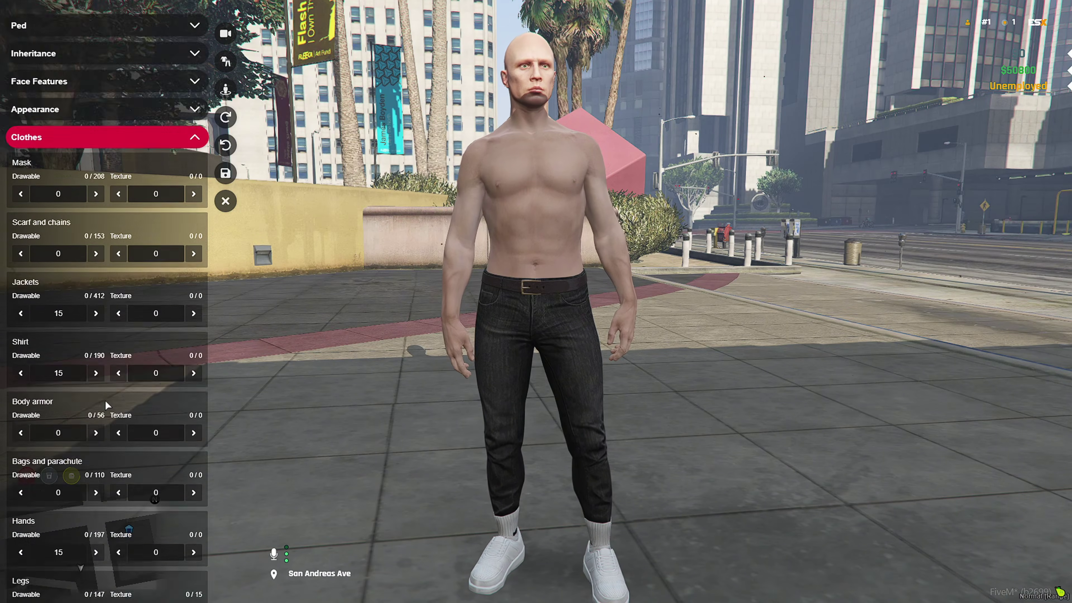
Step: Look through the character's Clothes options in the FiveM appearance menu and collapse that section
scroll(106, 405, "down", 6)
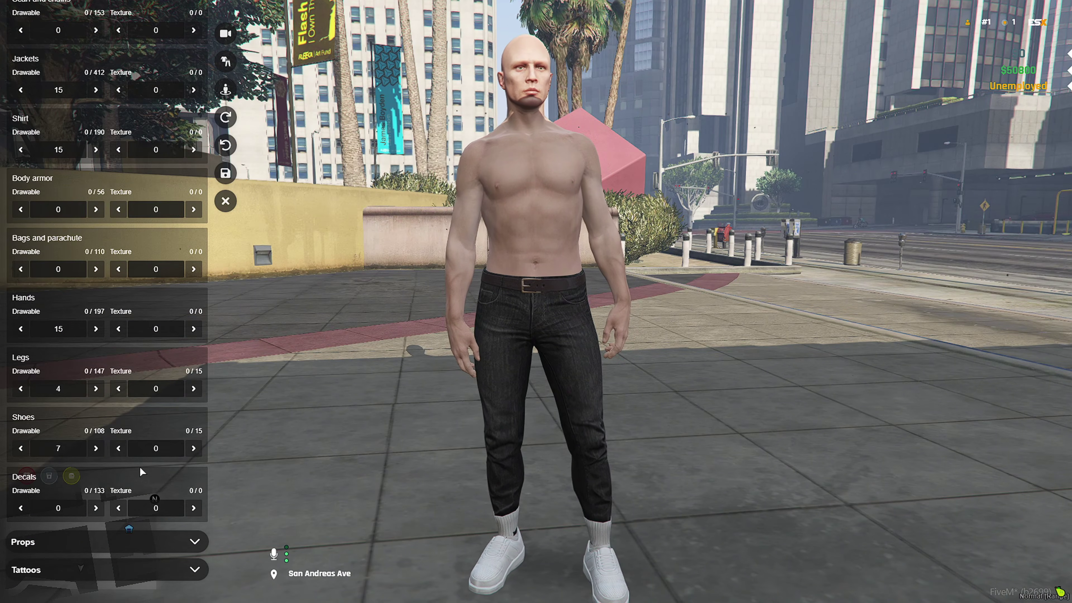
scroll(144, 380, "up", 7)
left_click(174, 148)
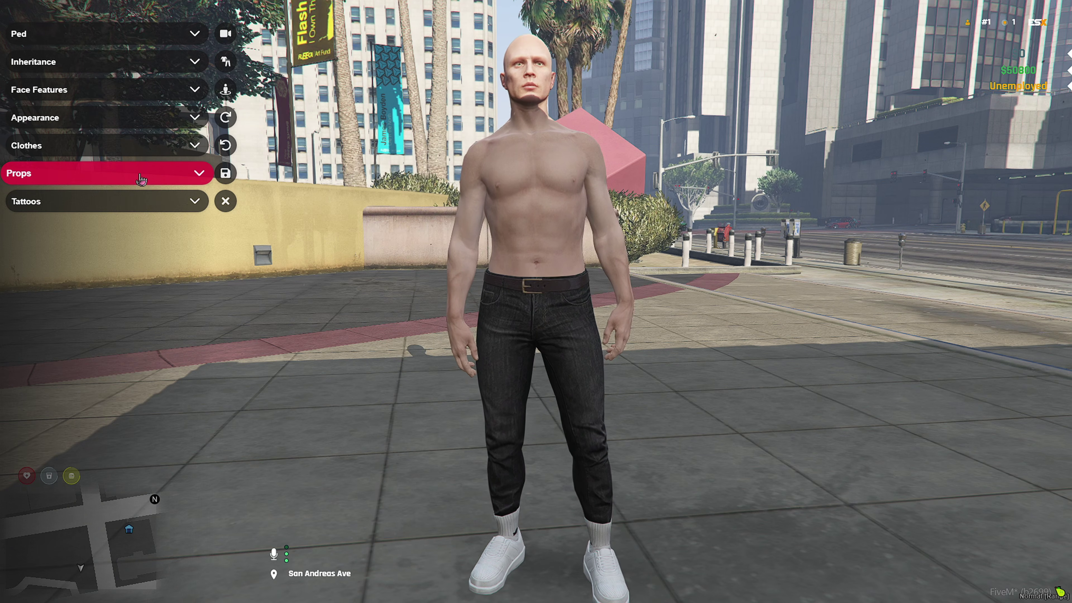
Step: Find the chest hair settings in the character's Appearance options and set opacity to 1 and style to 16
left_click(141, 180)
left_click(134, 149)
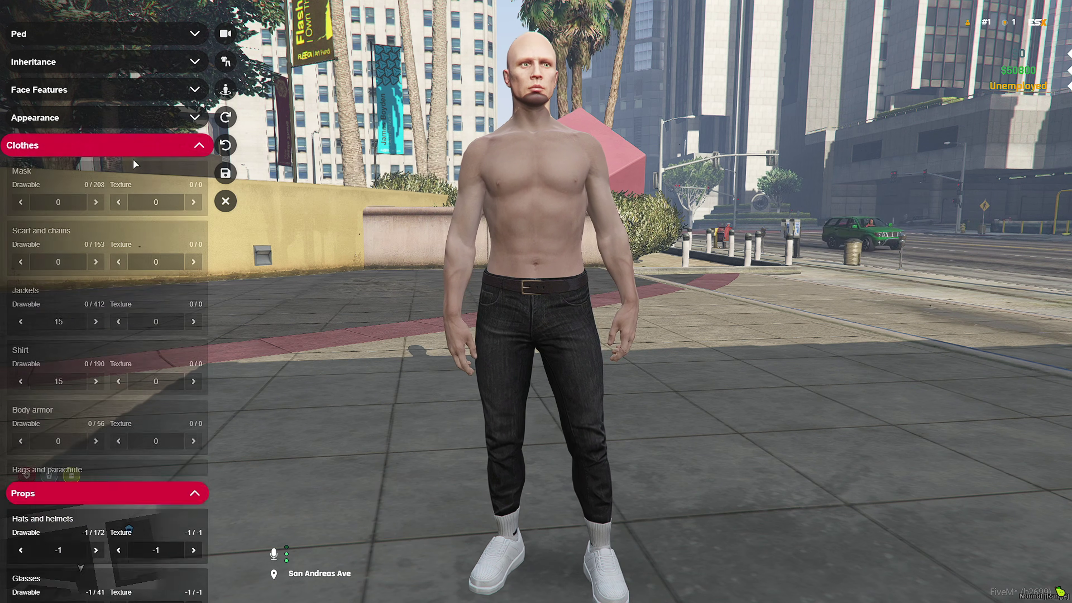
left_click(127, 118)
scroll(98, 435, "down", 8)
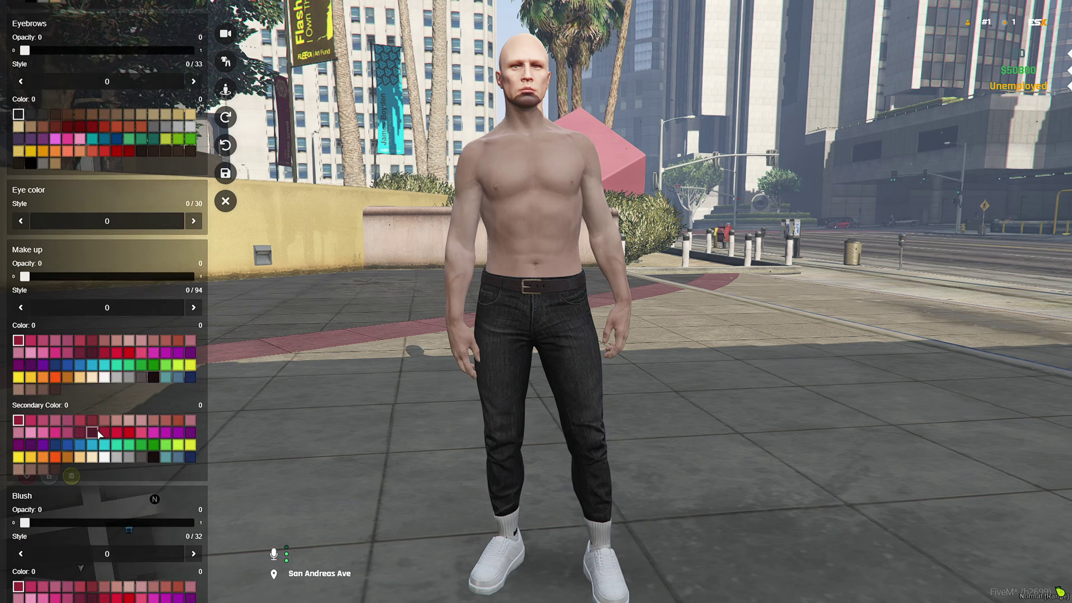
scroll(98, 435, "down", 15)
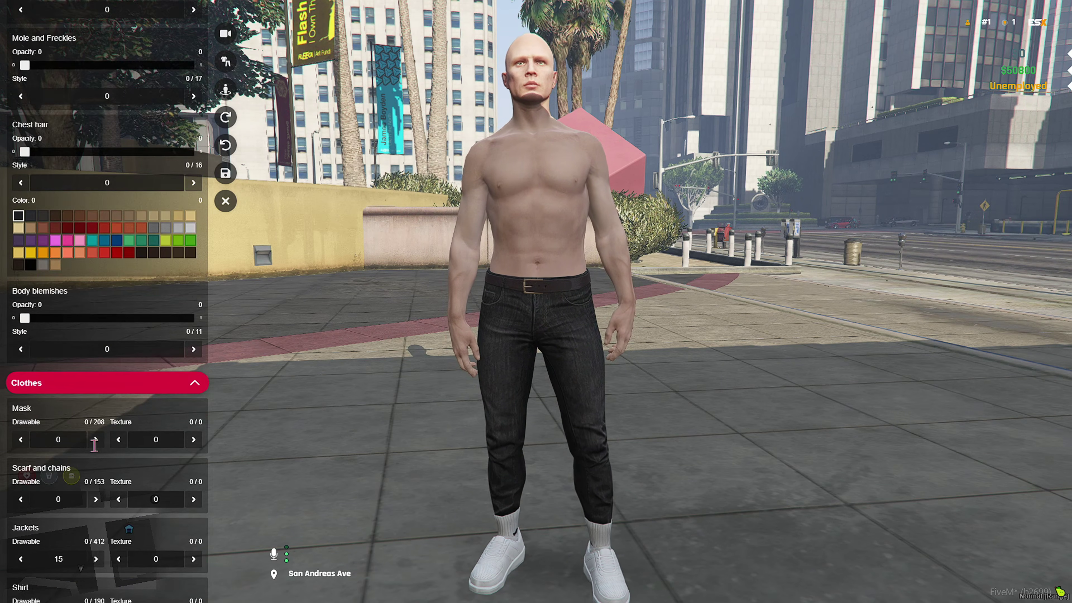
scroll(85, 413, "down", 15)
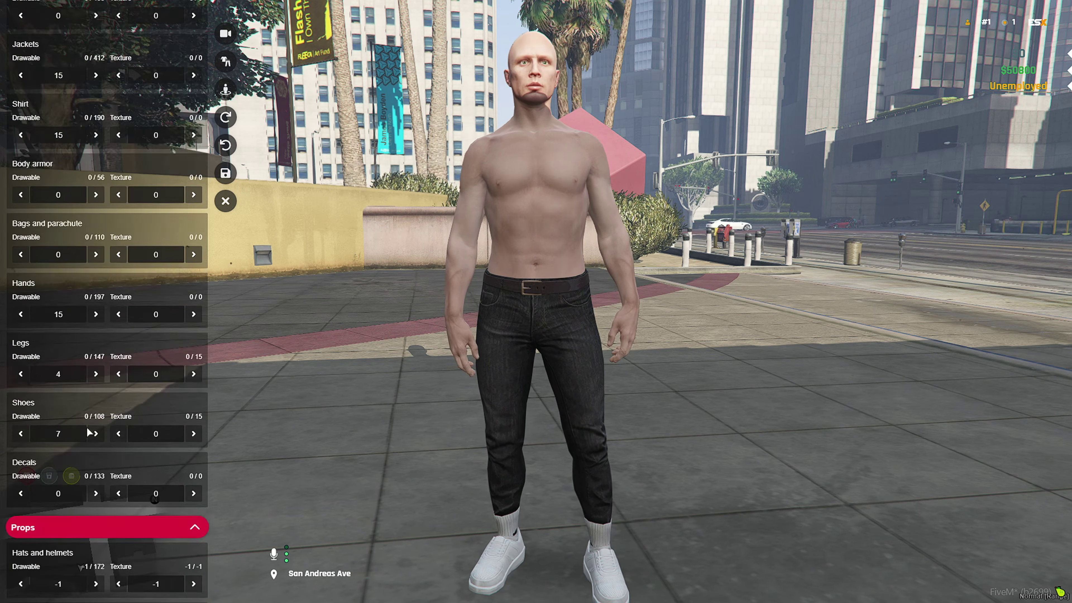
scroll(87, 425, "up", 15)
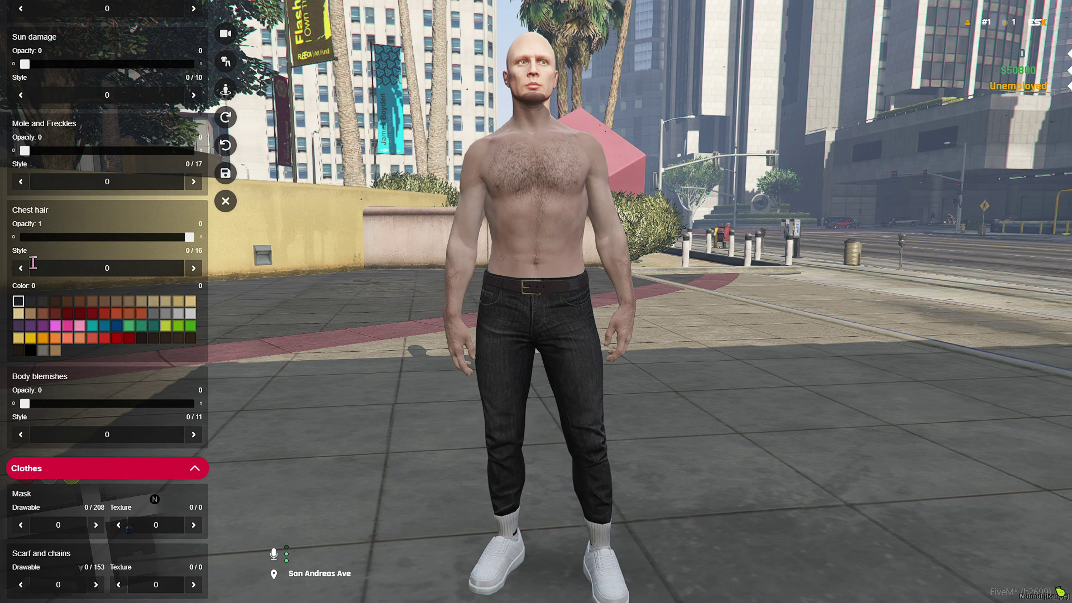
Step: Turn the character around and rotate the view to examine the custom tattoo on its back
left_click(227, 92)
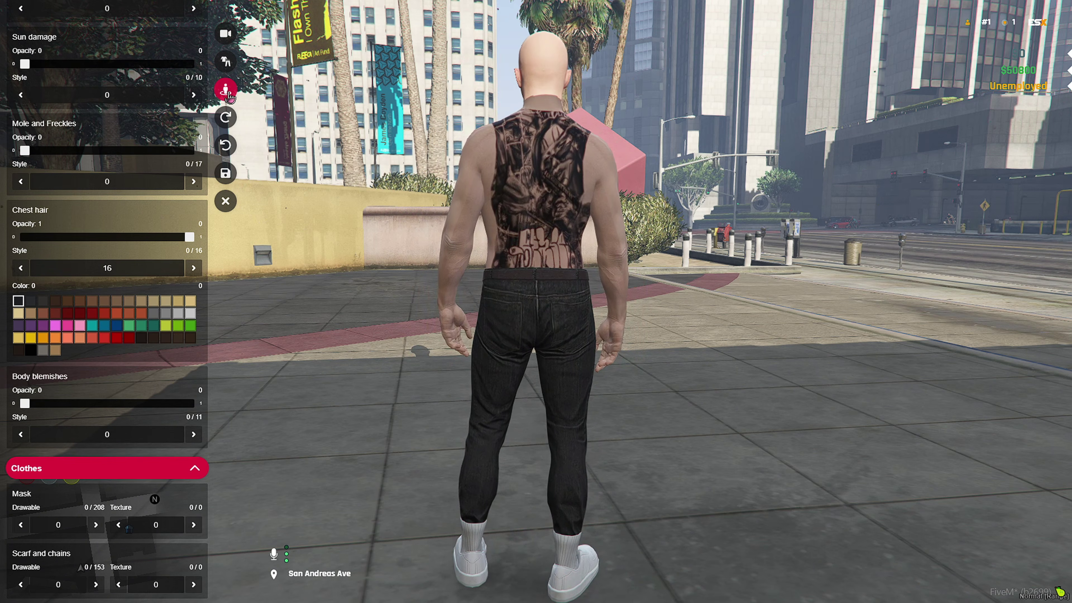
left_click(229, 145)
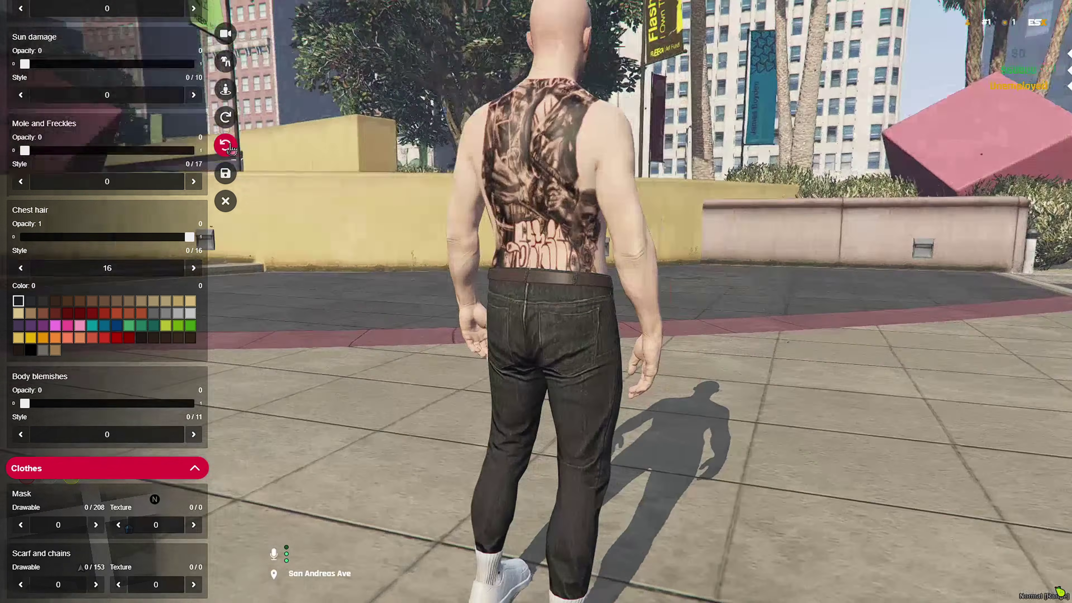